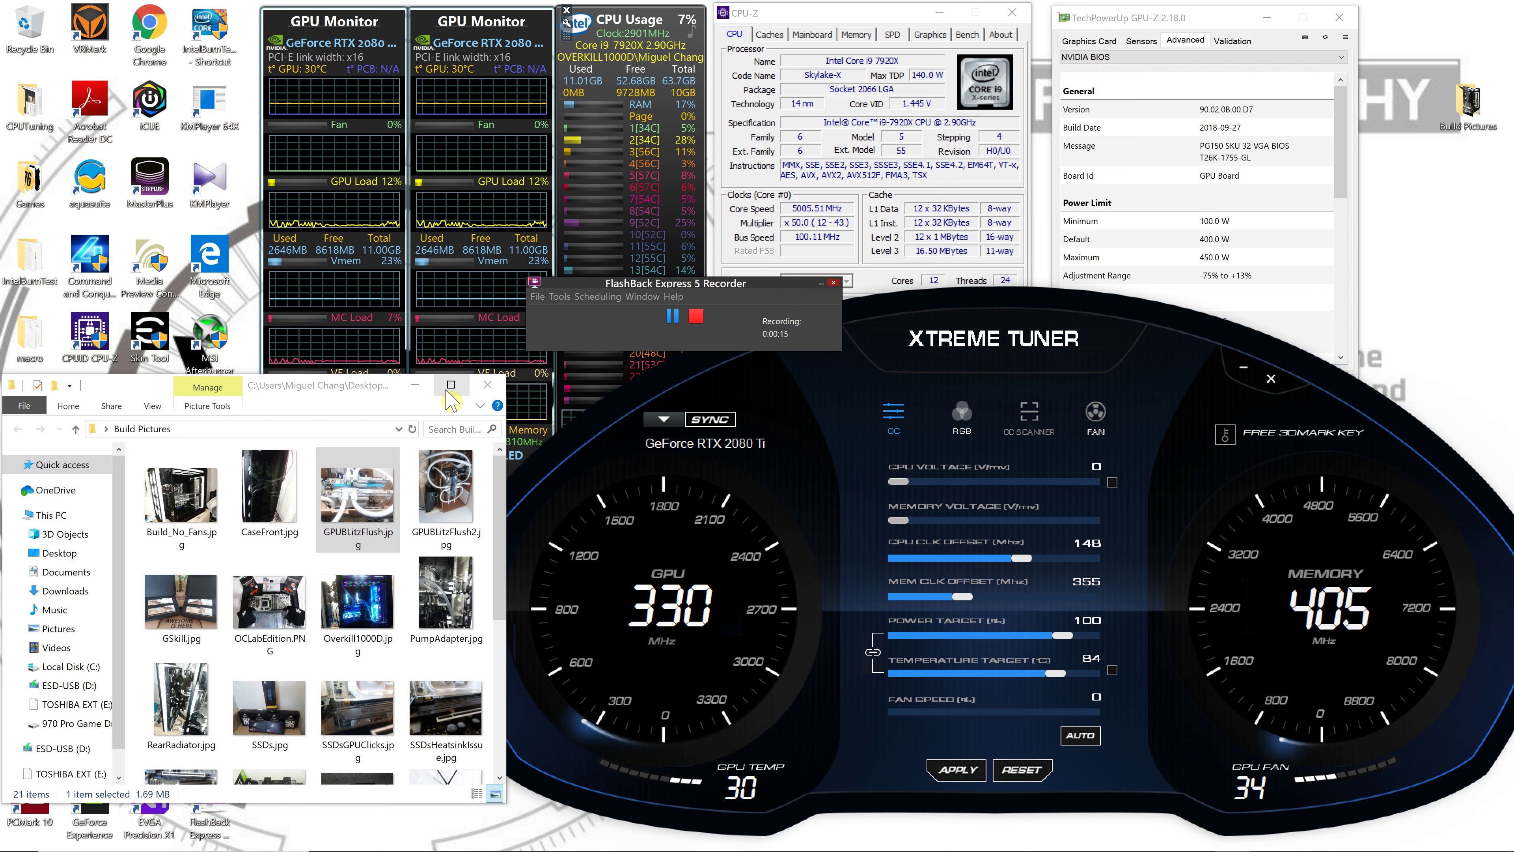
Maximize the Build Pictures folder window and open the photo X299RGB_OFF.jpg.
click(450, 386)
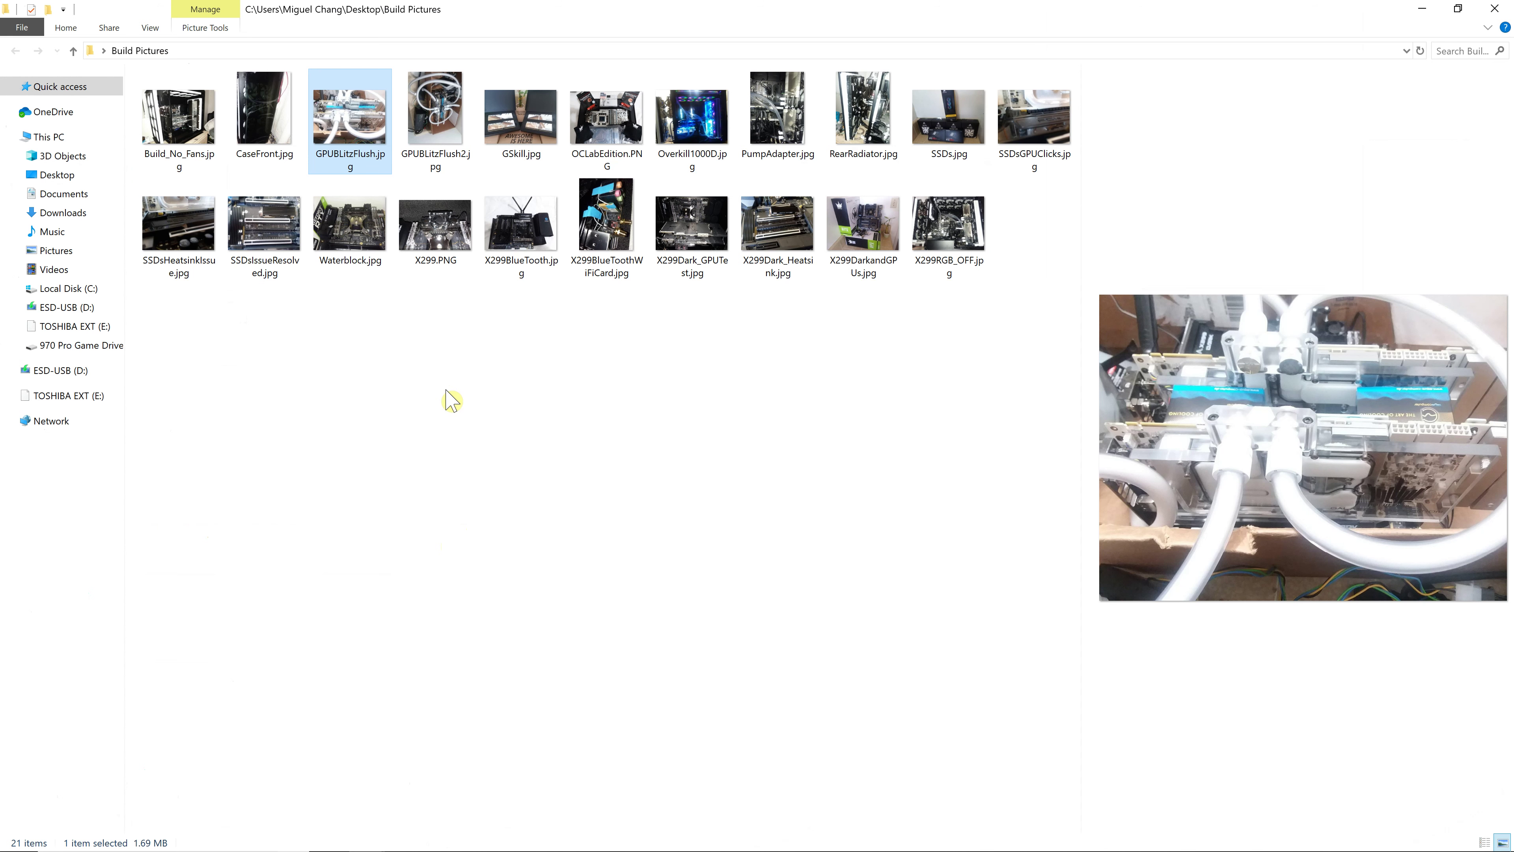
click(464, 416)
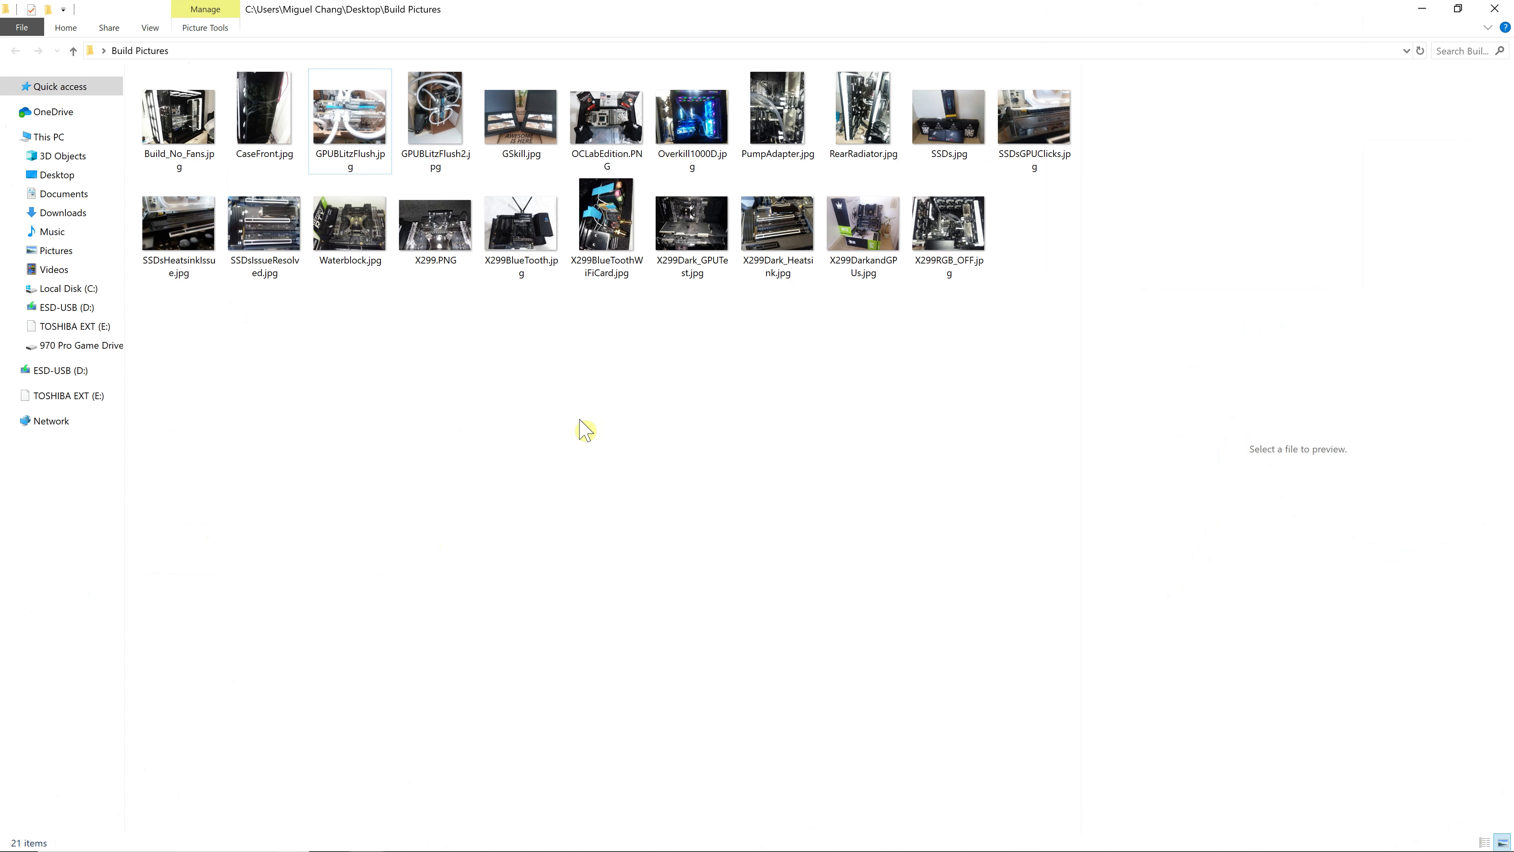
double_click(930, 254)
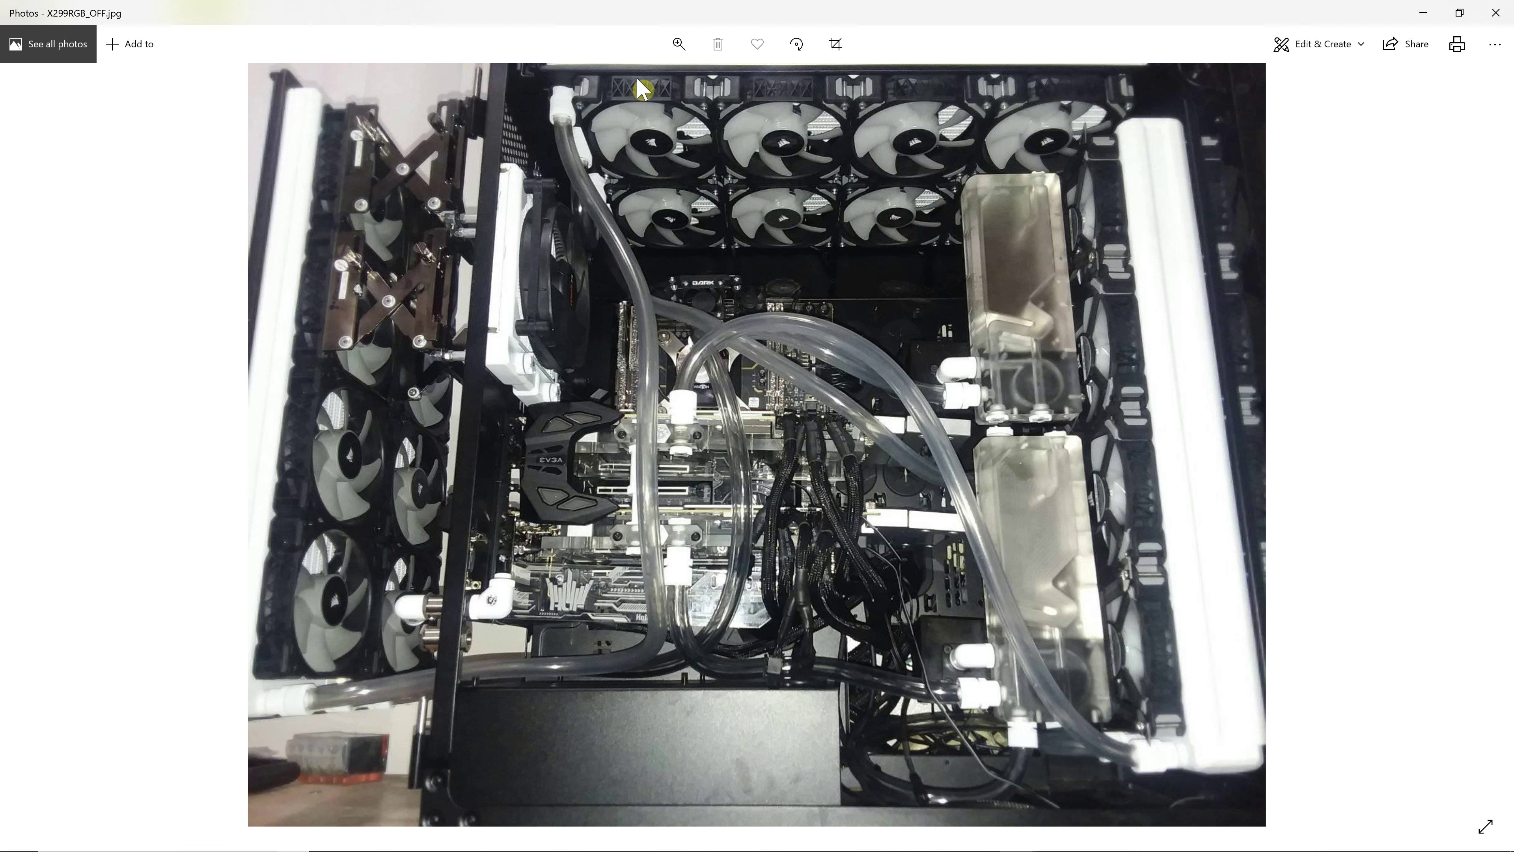
Examine the fans, tubing and motherboard up close in the X299RGB_OFF.jpg photo, and return to the full view.
click(677, 45)
click(620, 83)
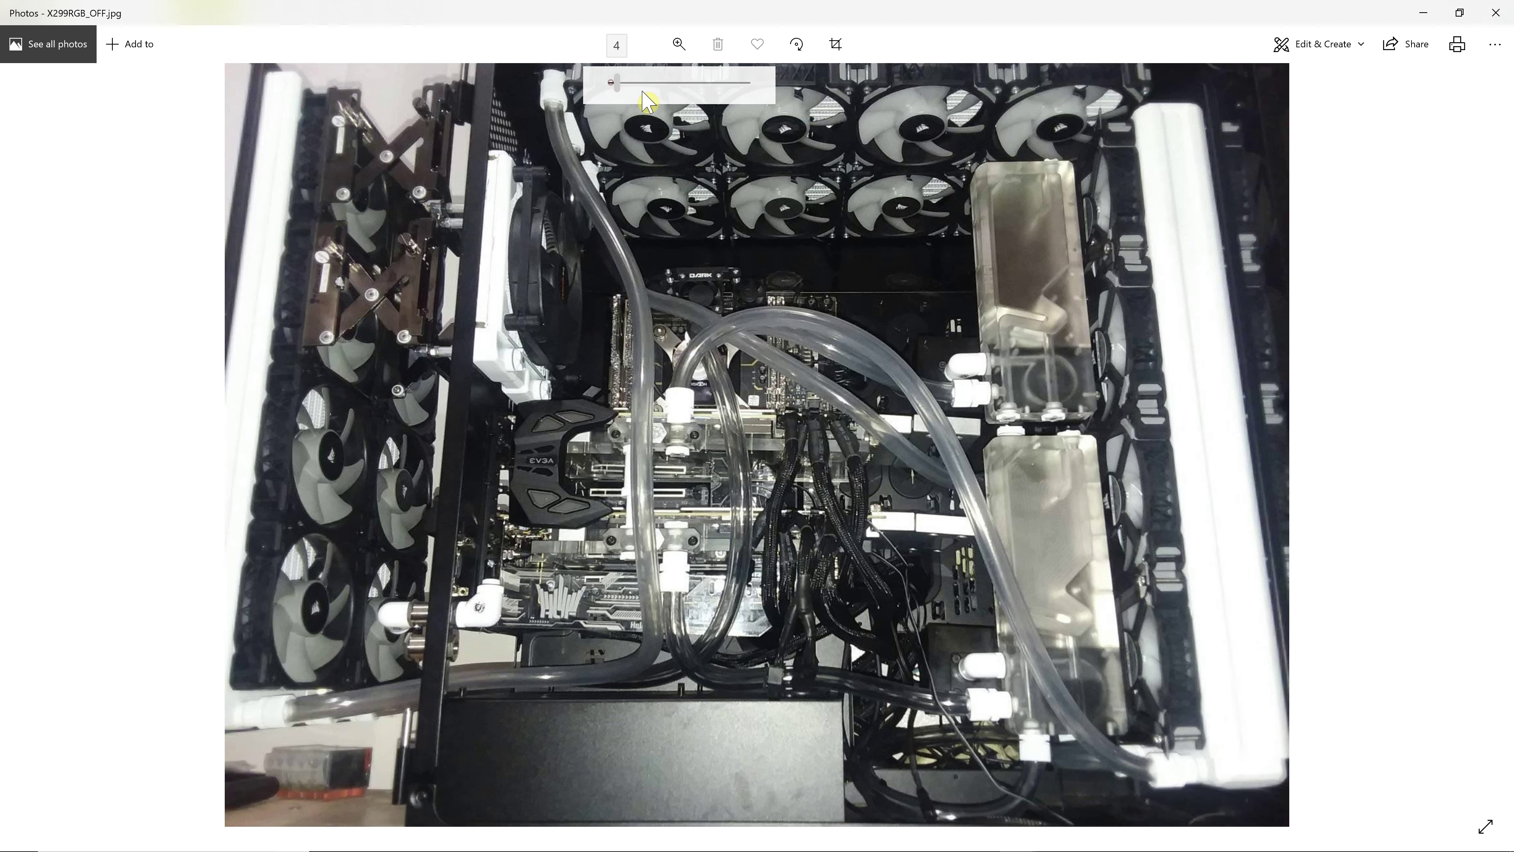
click(673, 85)
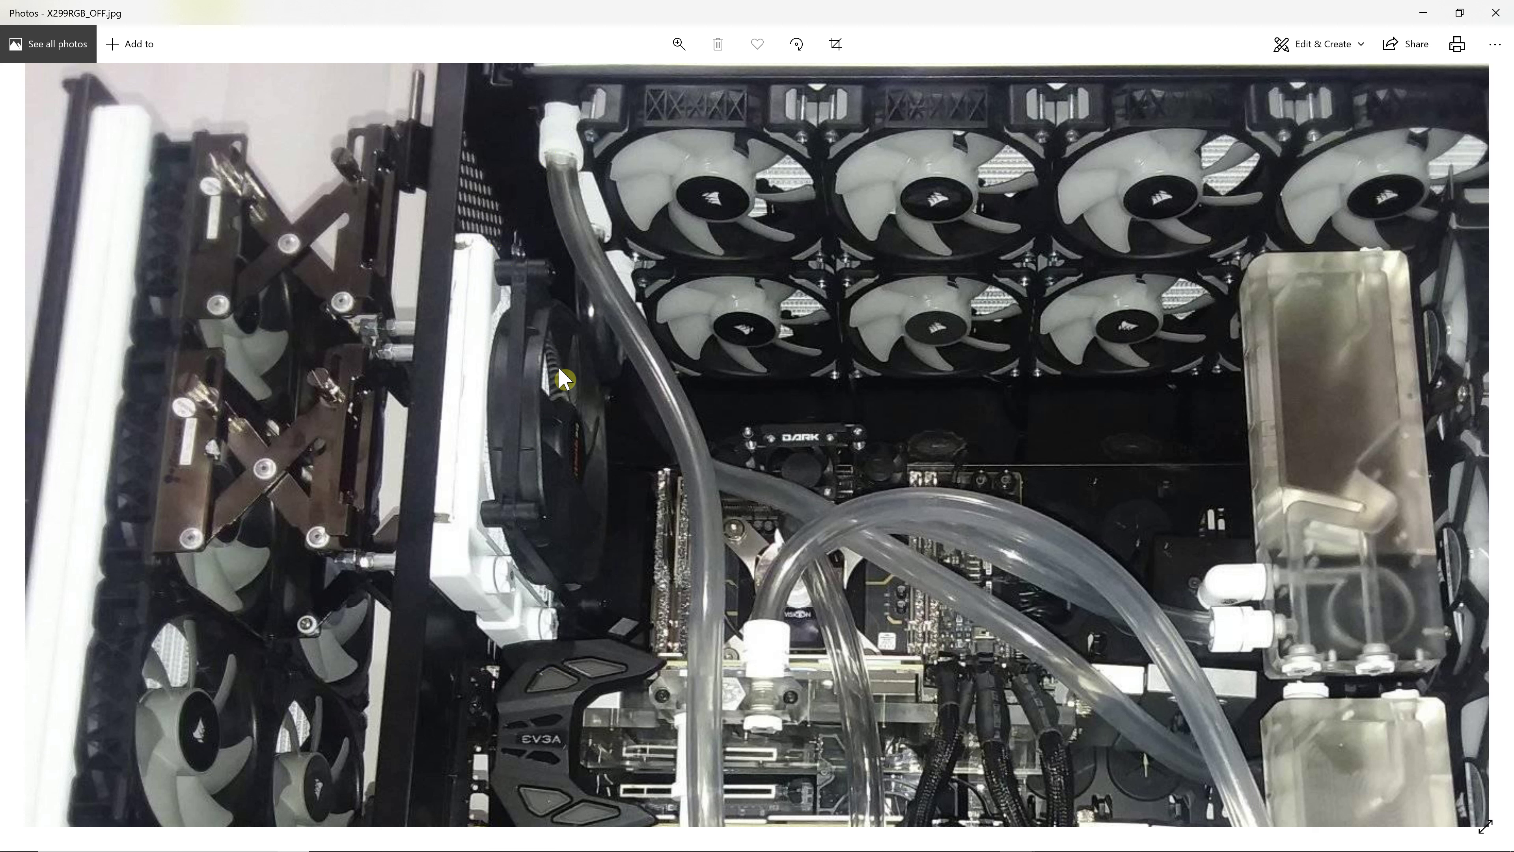
click(673, 349)
drag(645, 511, 515, 313)
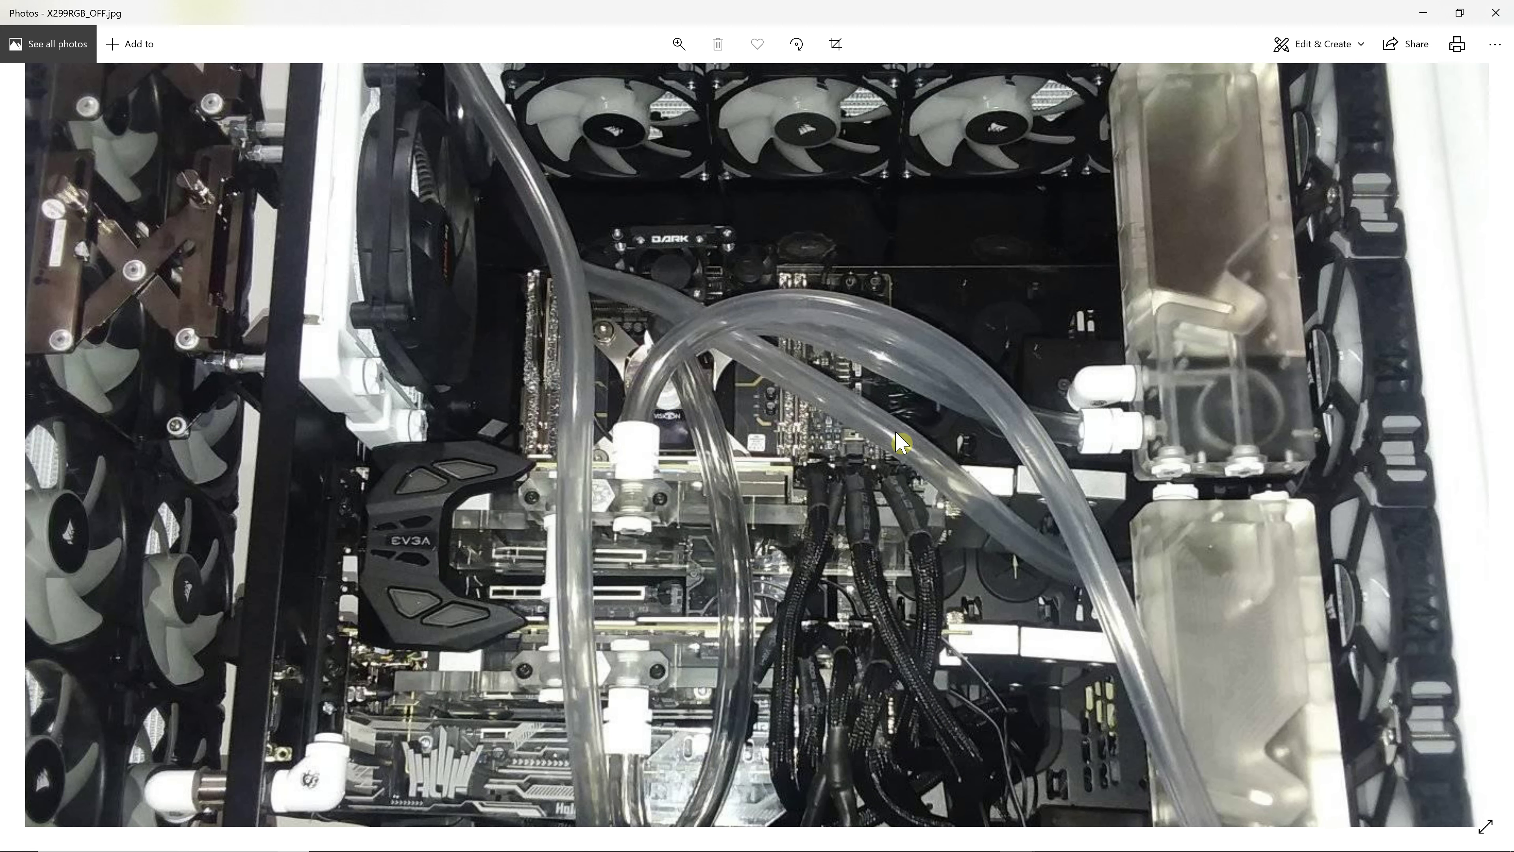
double_click(886, 442)
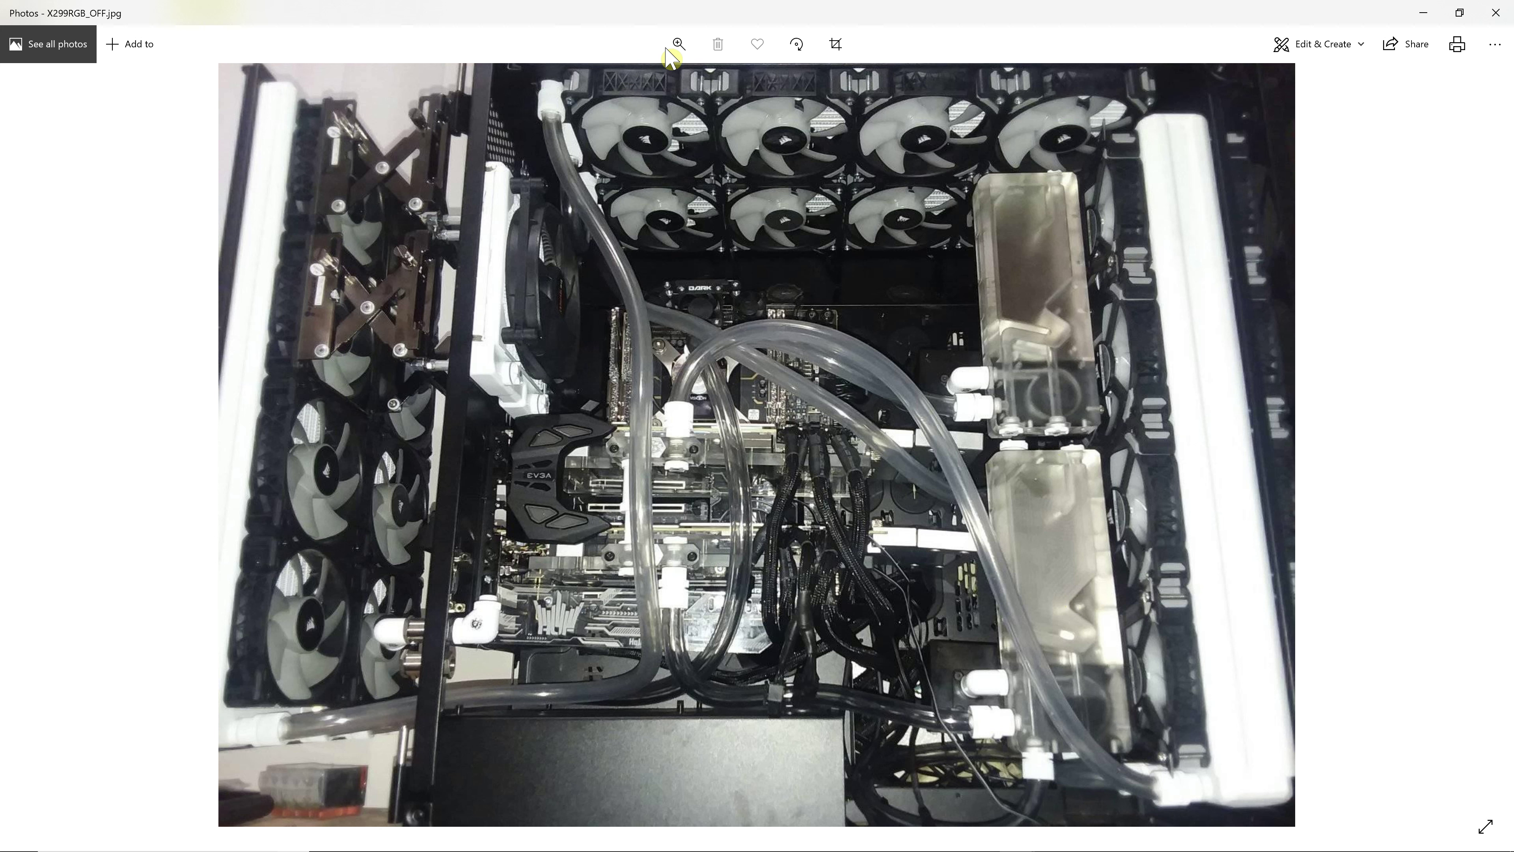
Examine the two reservoirs and their fittings up close in the X299RGB_OFF.jpg photo.
click(677, 45)
drag(656, 83, 691, 86)
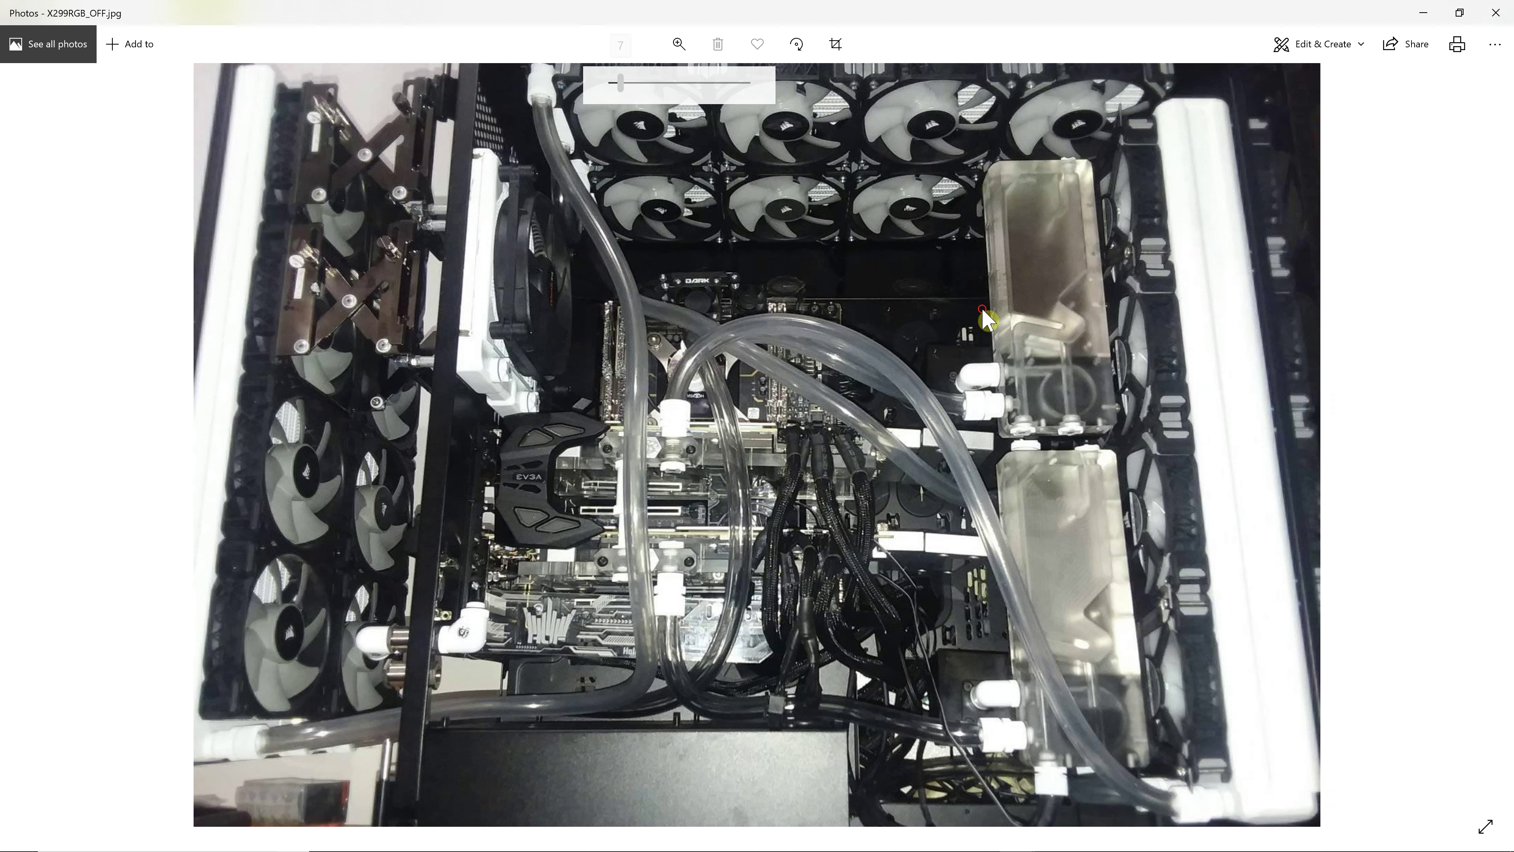
drag(1180, 366, 966, 301)
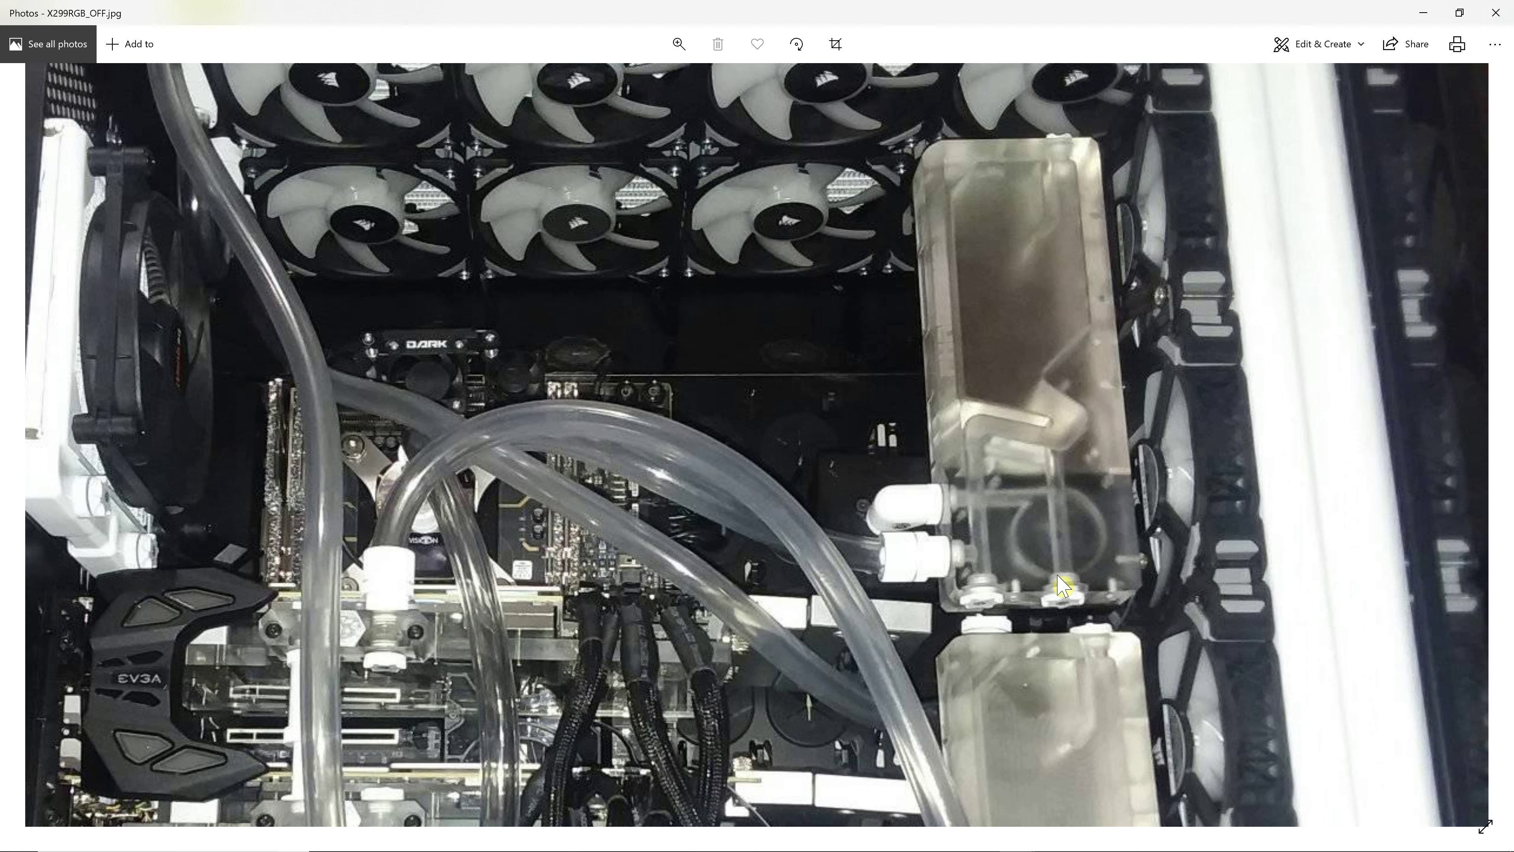
drag(1054, 516, 1050, 500)
scroll(1040, 453, down, 1)
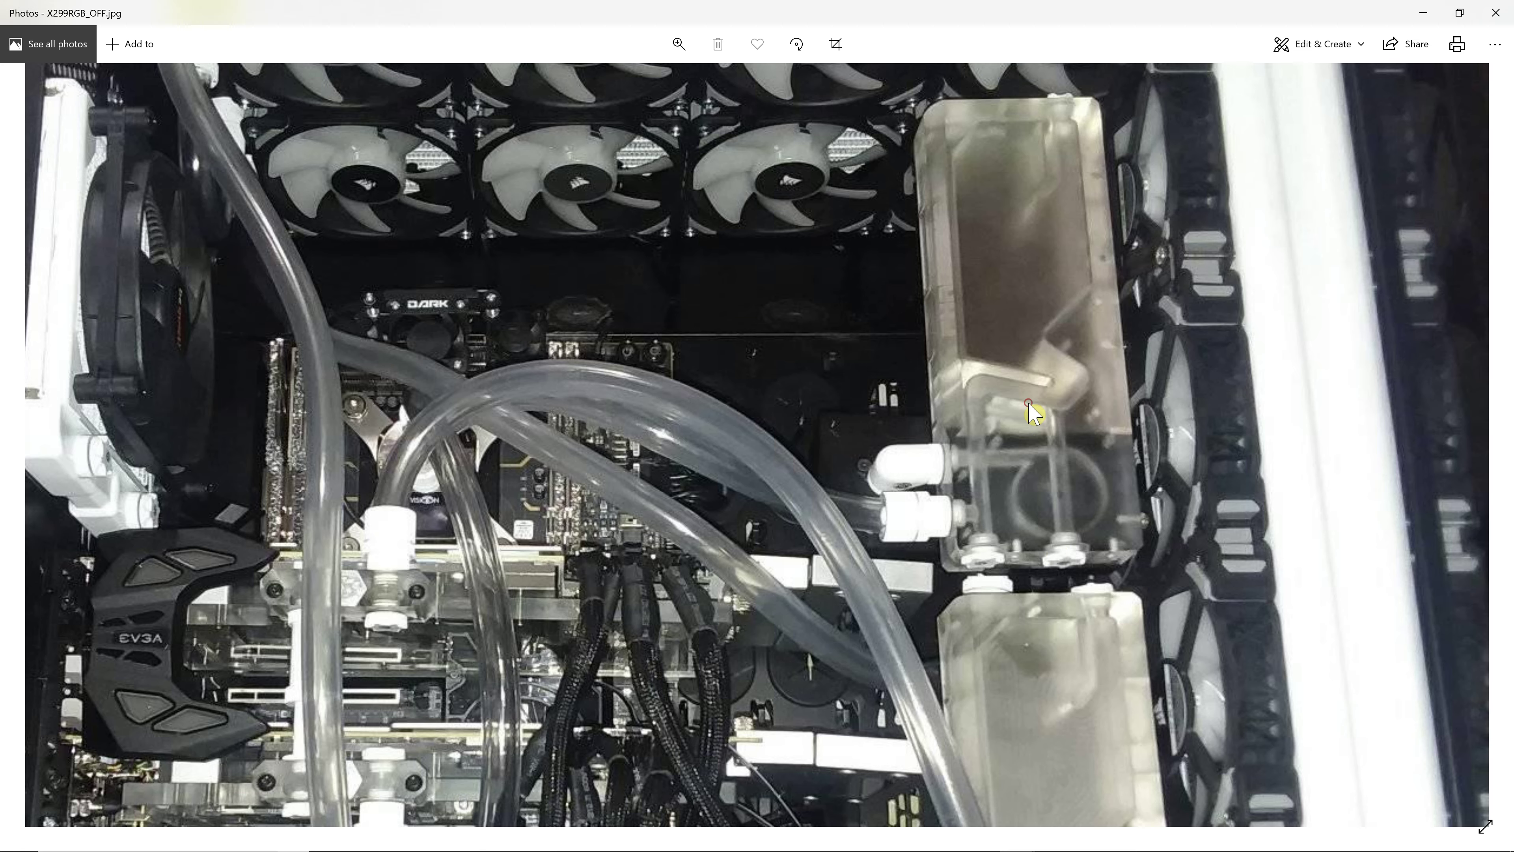
scroll(1035, 412, down, 4)
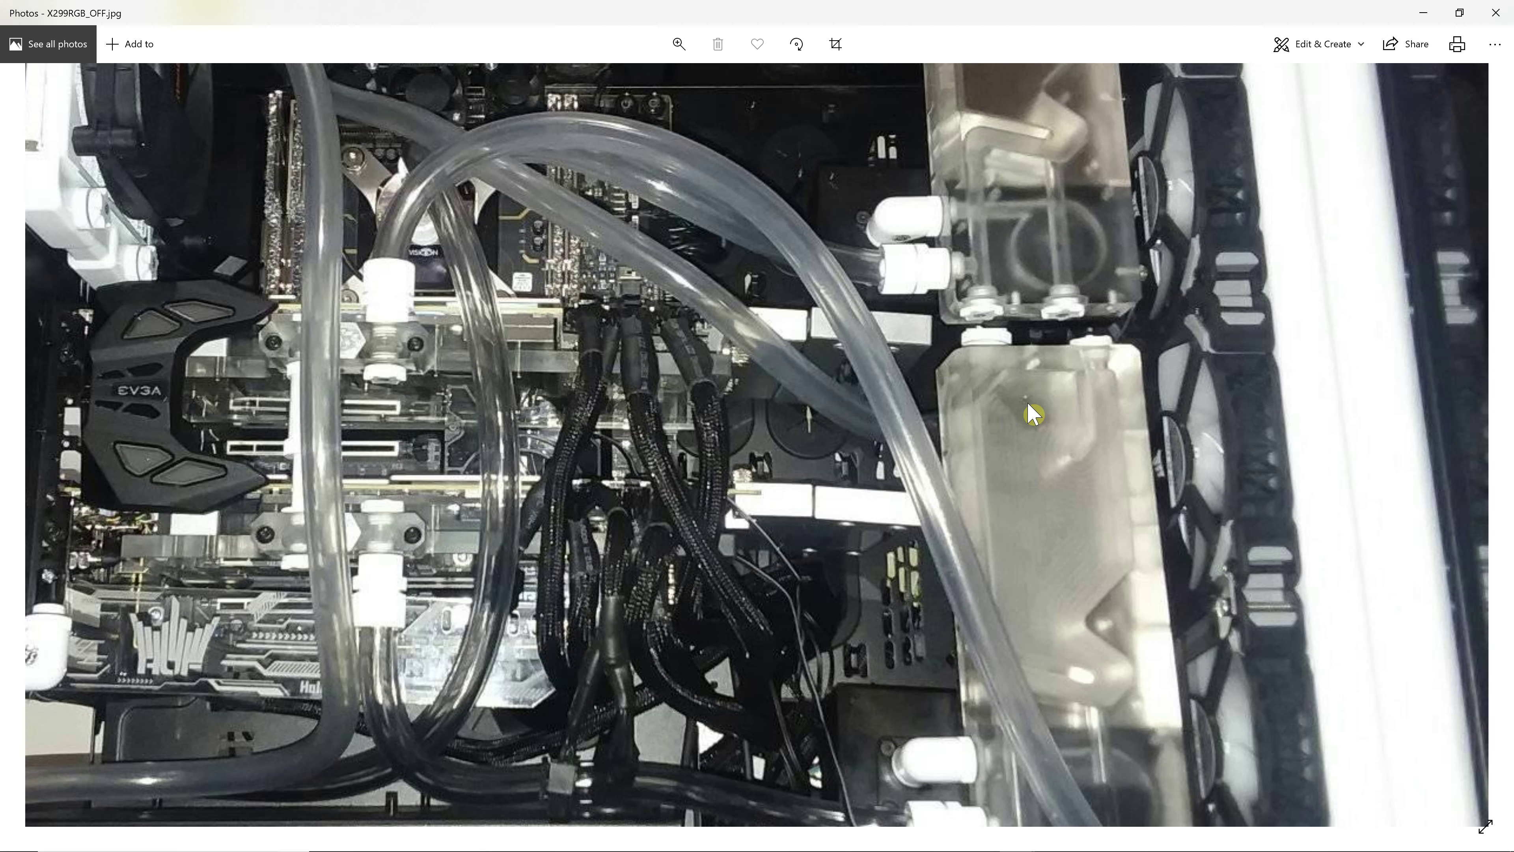
scroll(1127, 510, down, 1)
scroll(1120, 292, down, 3)
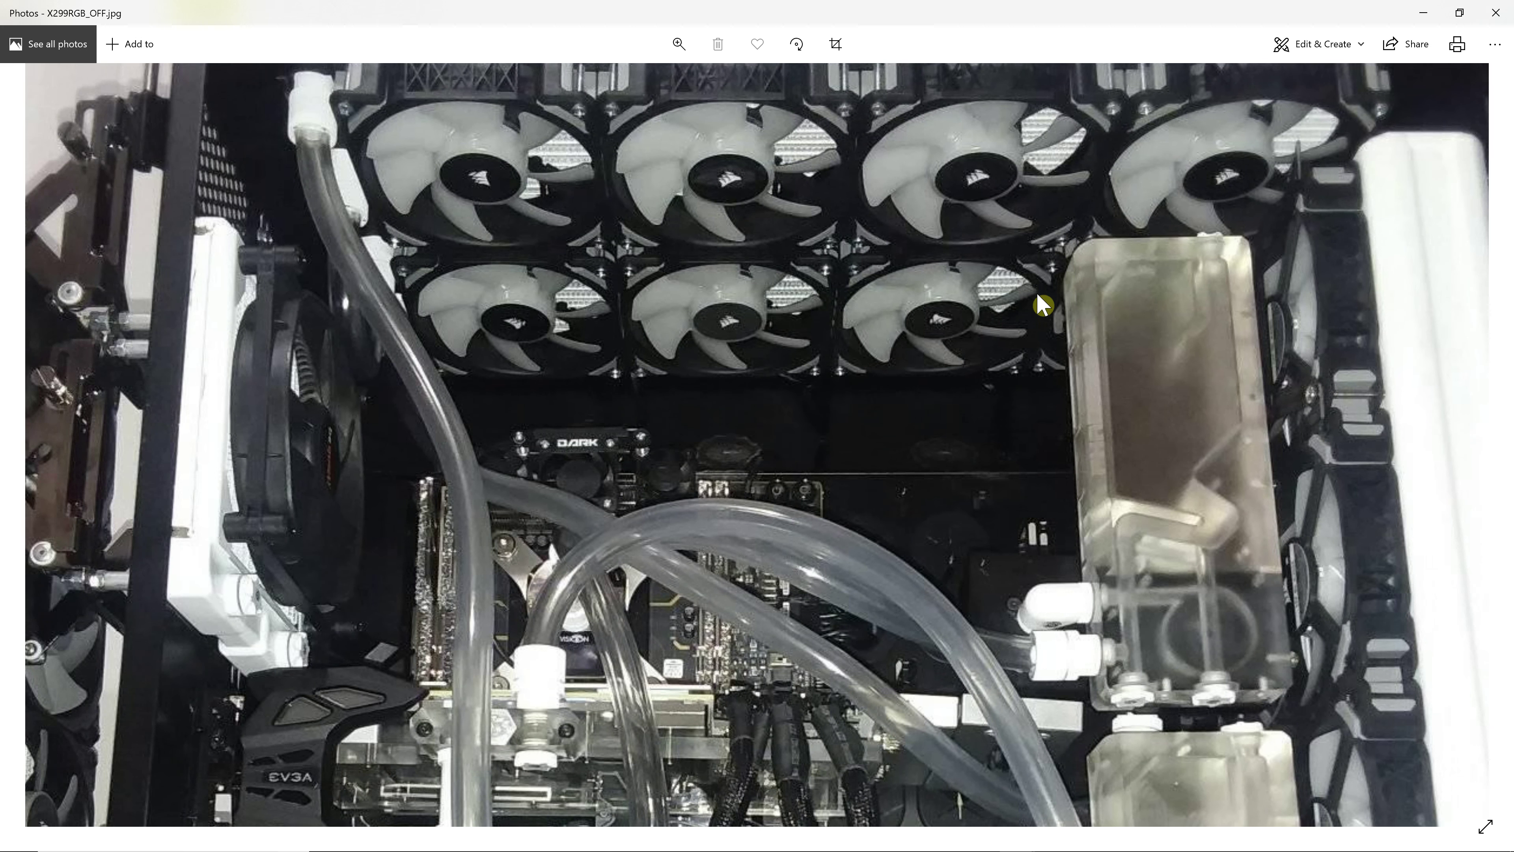
Look over the radiator fans and the rest of the cooling loop in X299RGB_OFF.jpg, and close the photo.
scroll(1065, 364, left, 1)
scroll(788, 376, up, 1)
scroll(812, 404, up, 1)
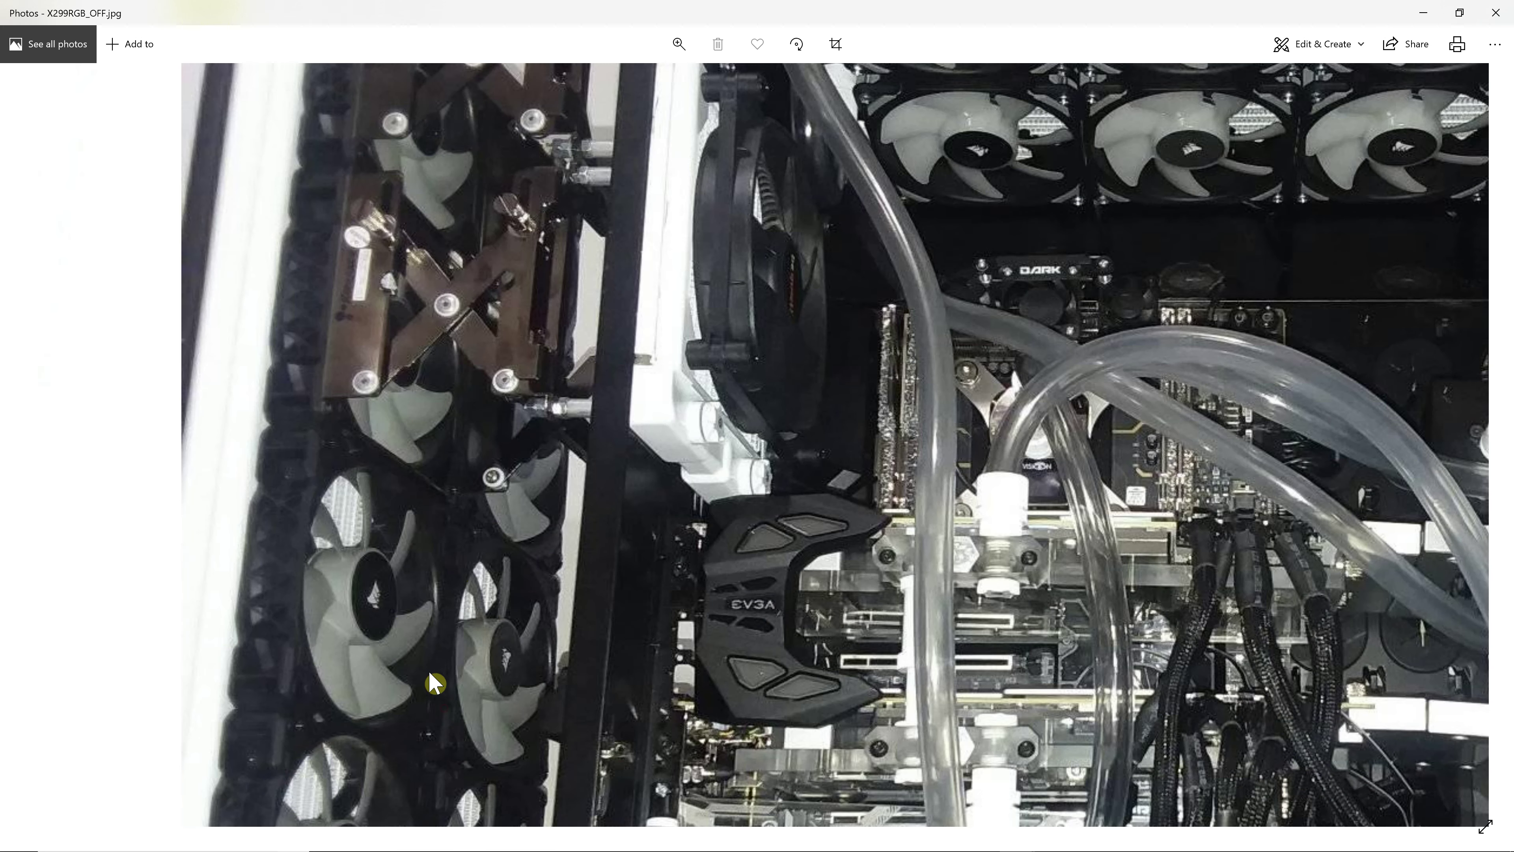
scroll(719, 376, down, 5)
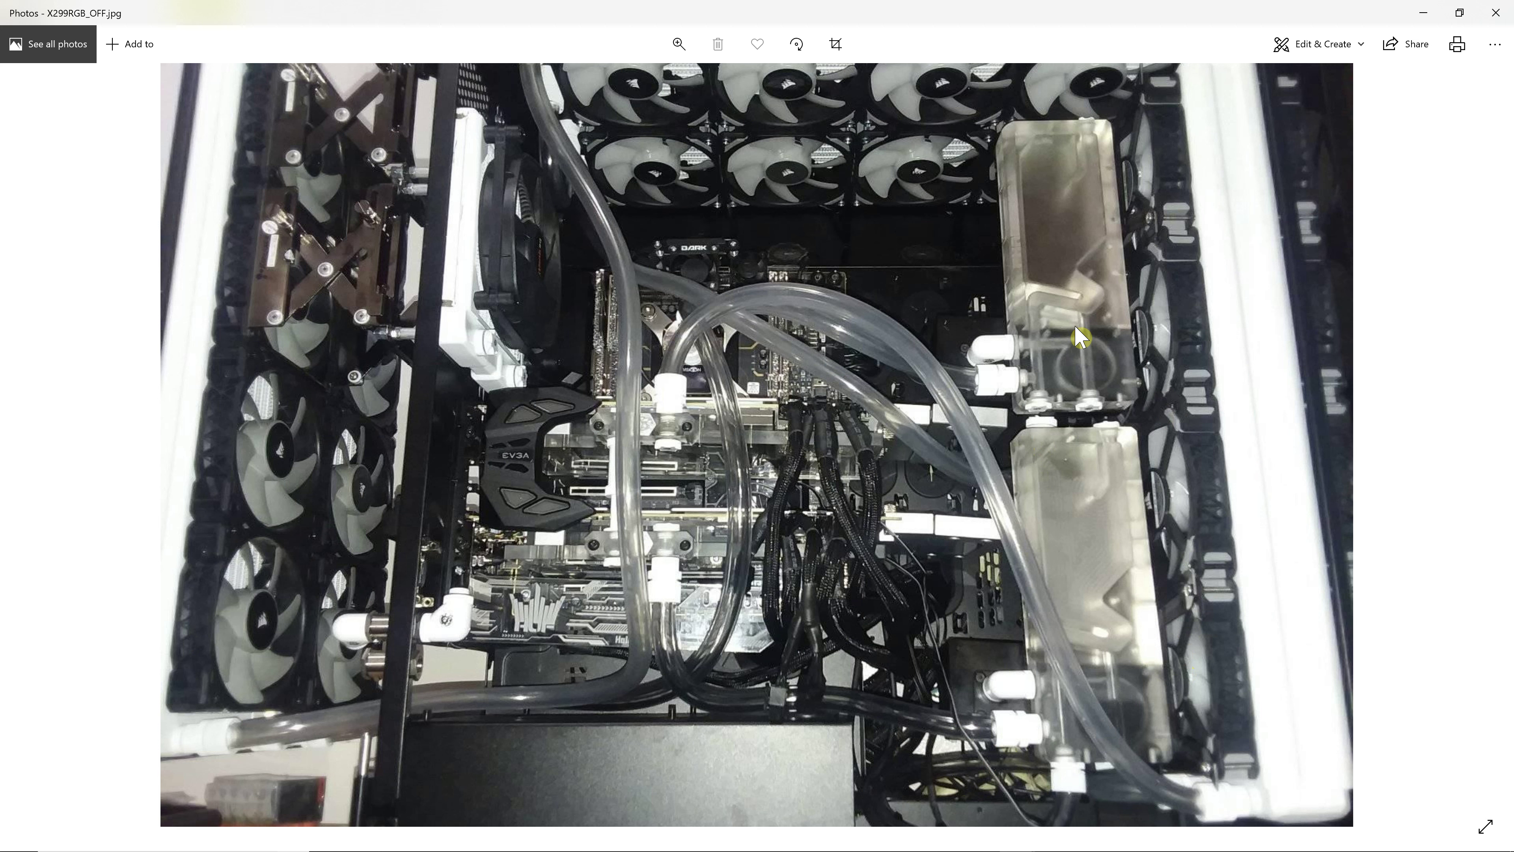
scroll(1080, 341, up, 2)
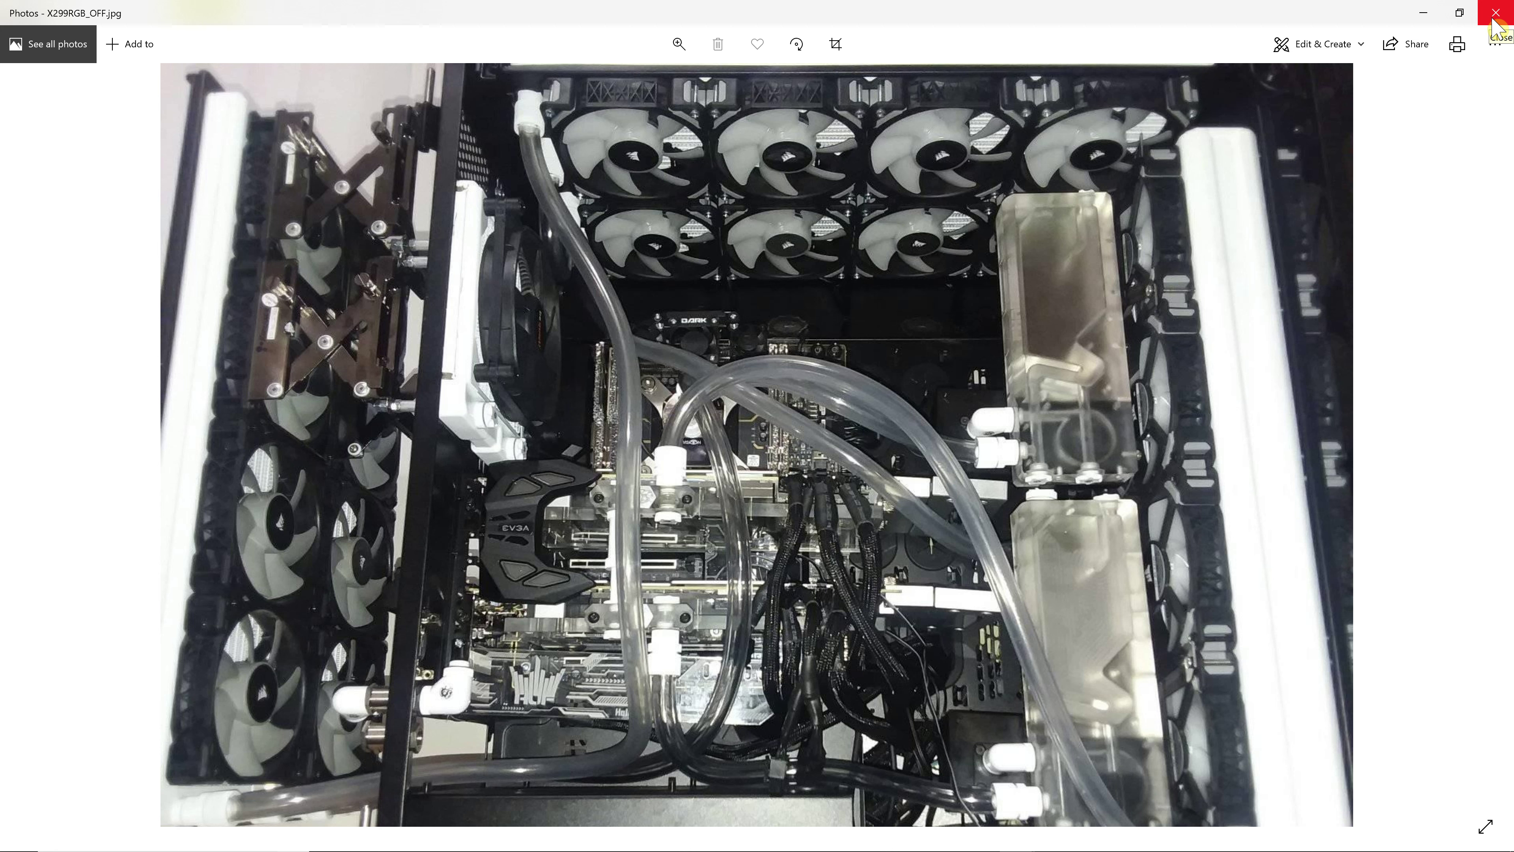
click(1493, 16)
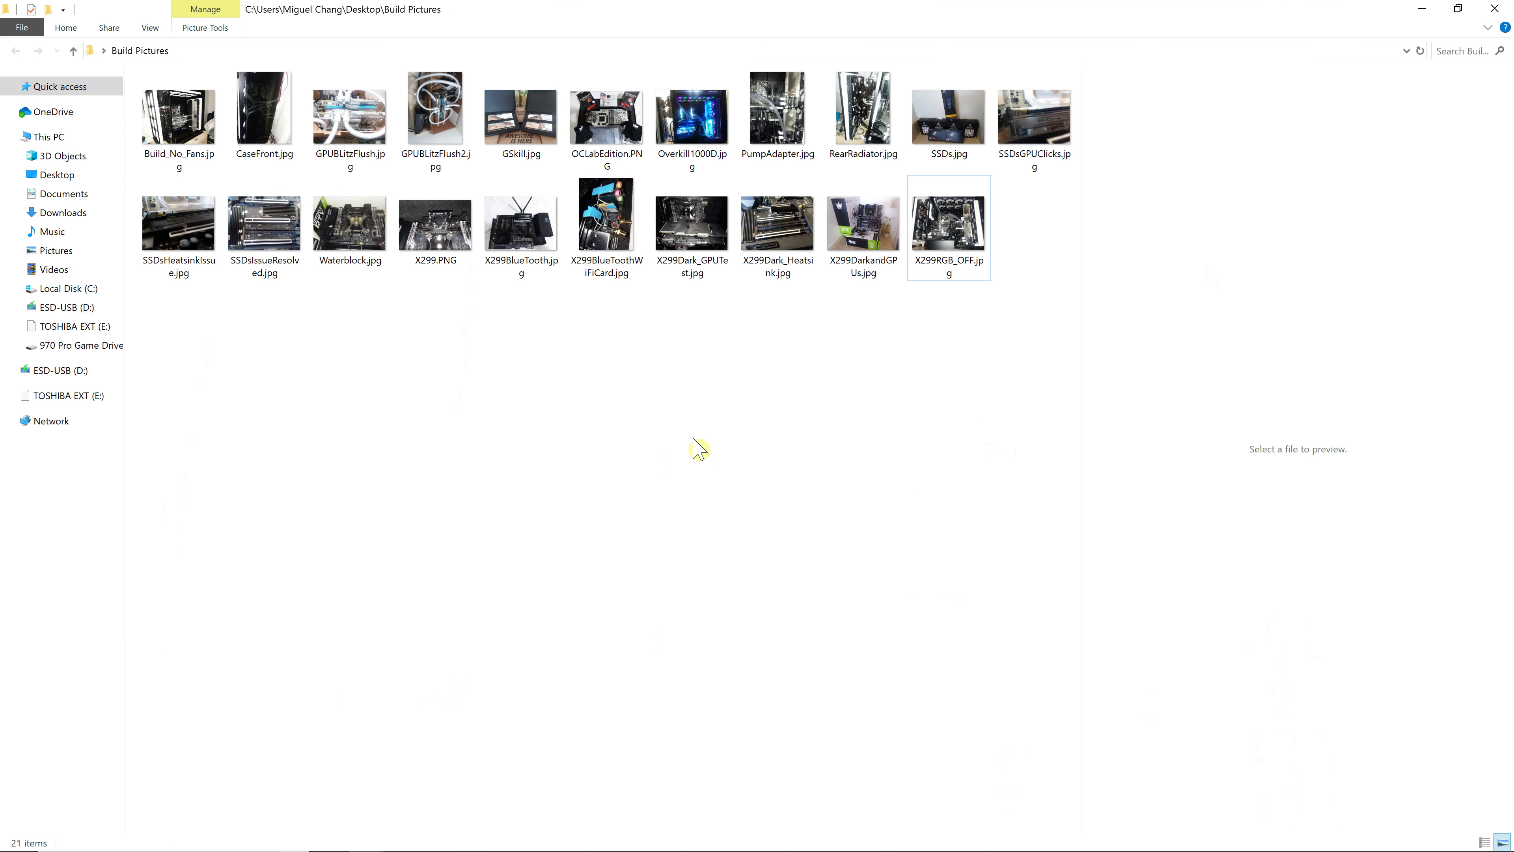
Open X299DarkandGPUs.jpg, examine the motherboard's CPU area and M.2 cooler up close, and close the photo.
click(849, 236)
double_click(849, 235)
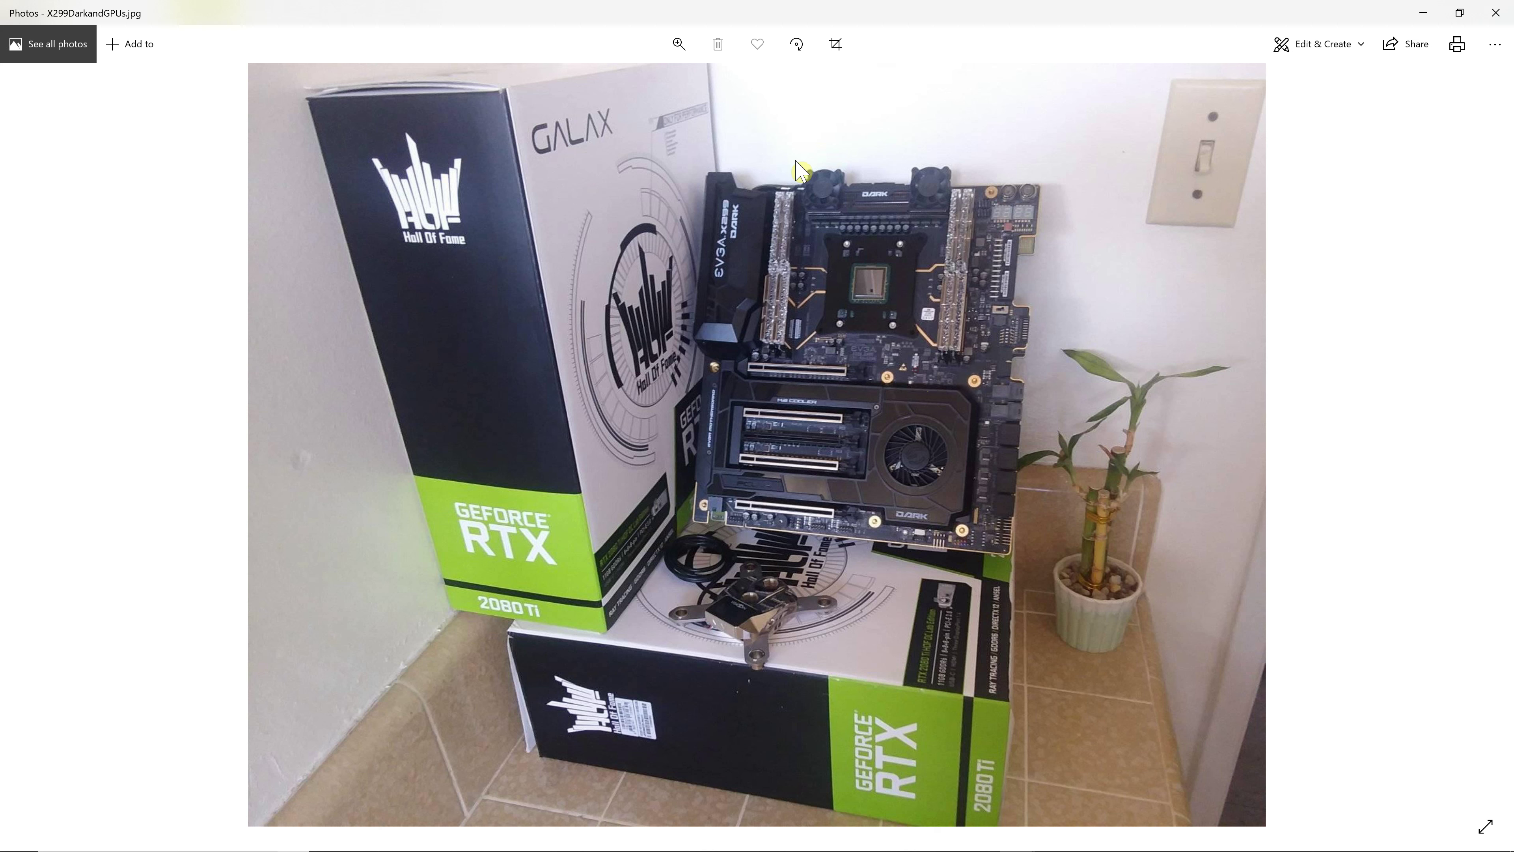
click(677, 40)
drag(672, 82, 702, 106)
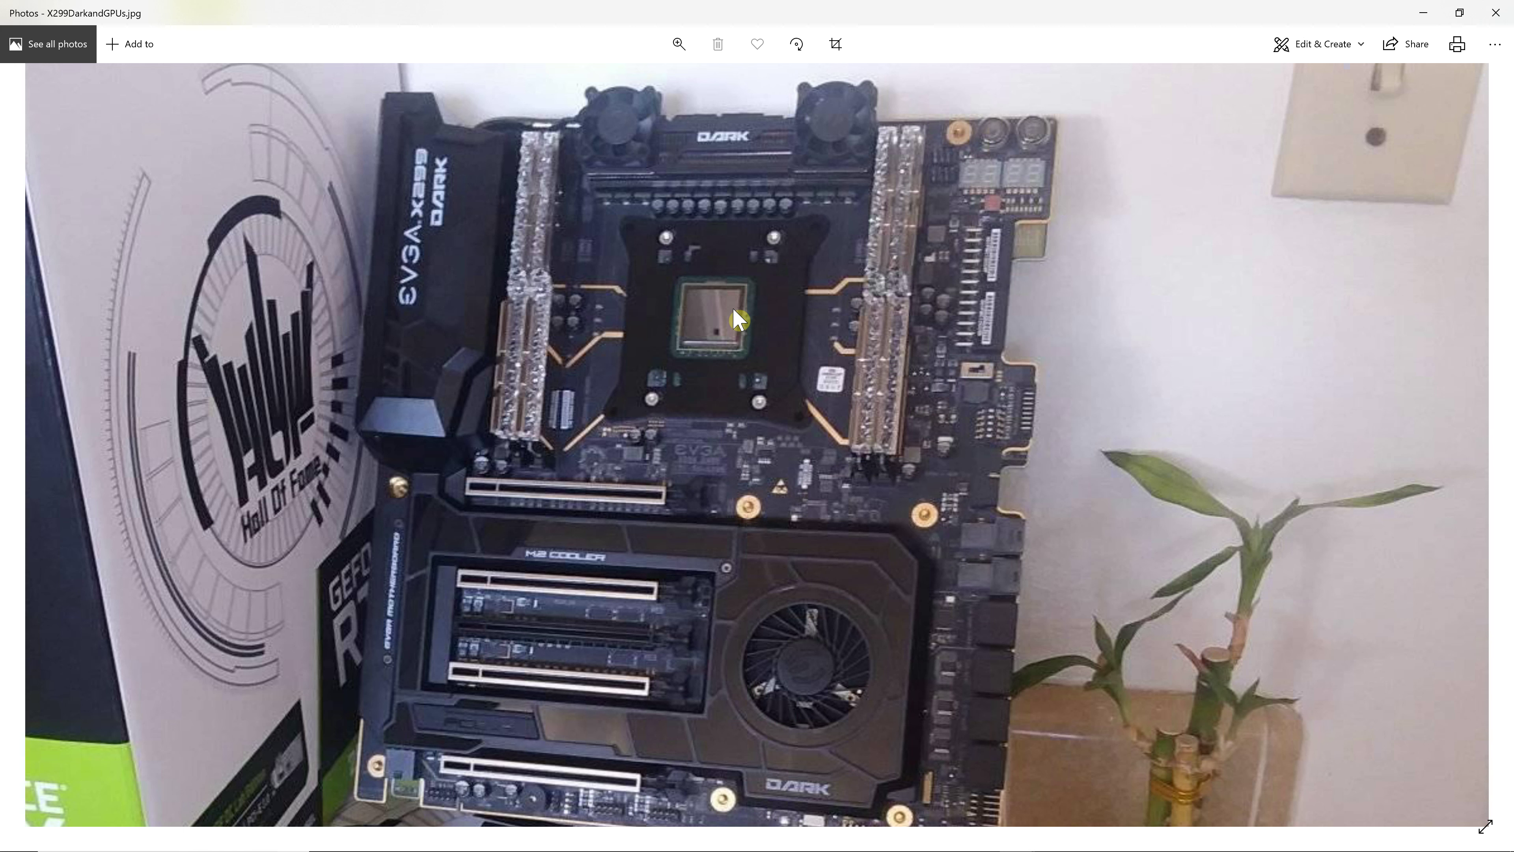
drag(749, 308, 743, 307)
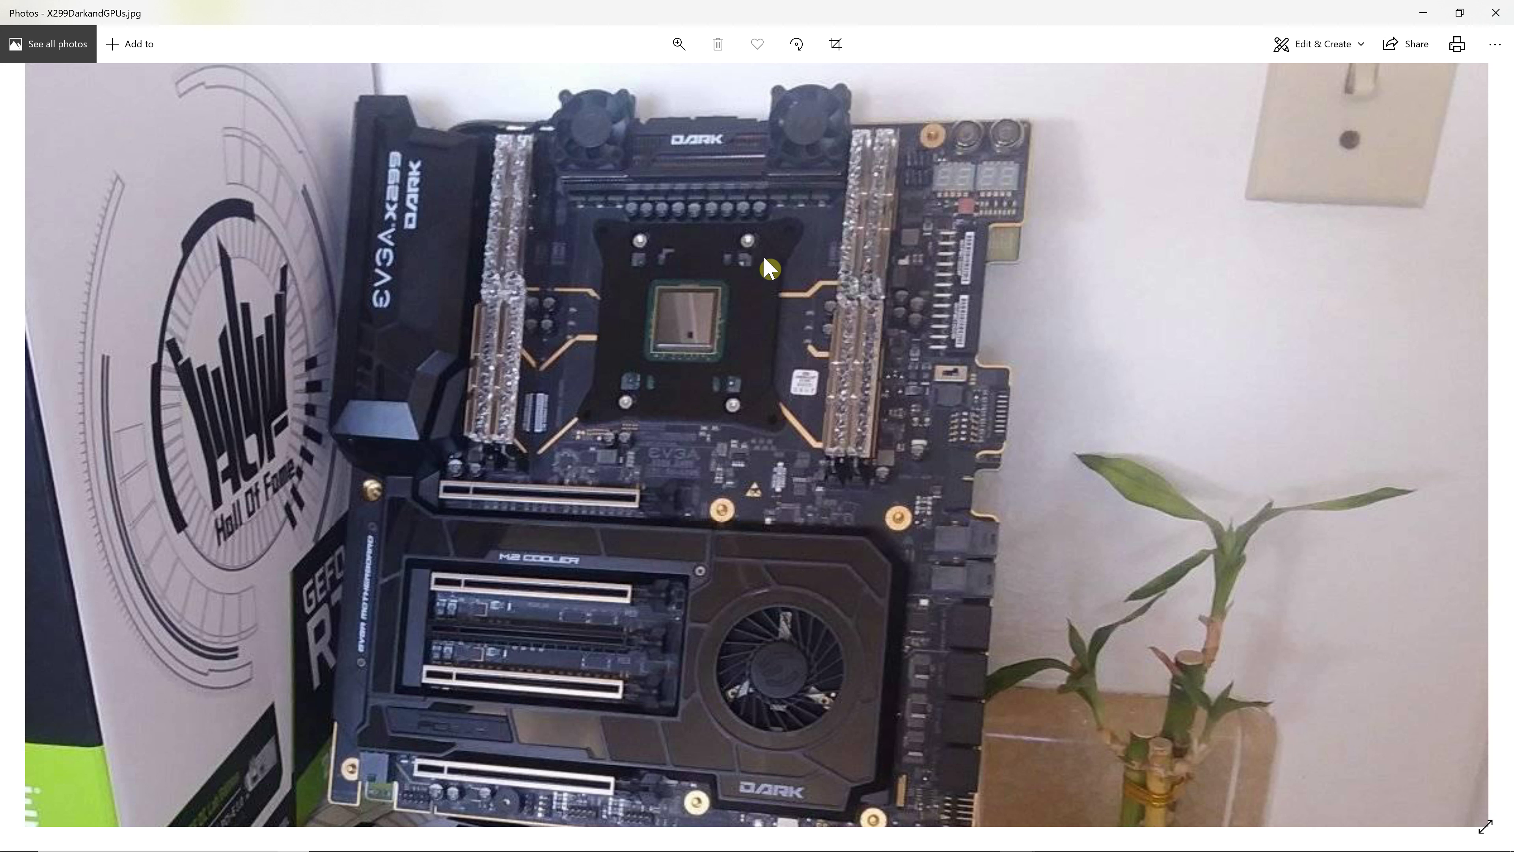
scroll(863, 475, down, 3)
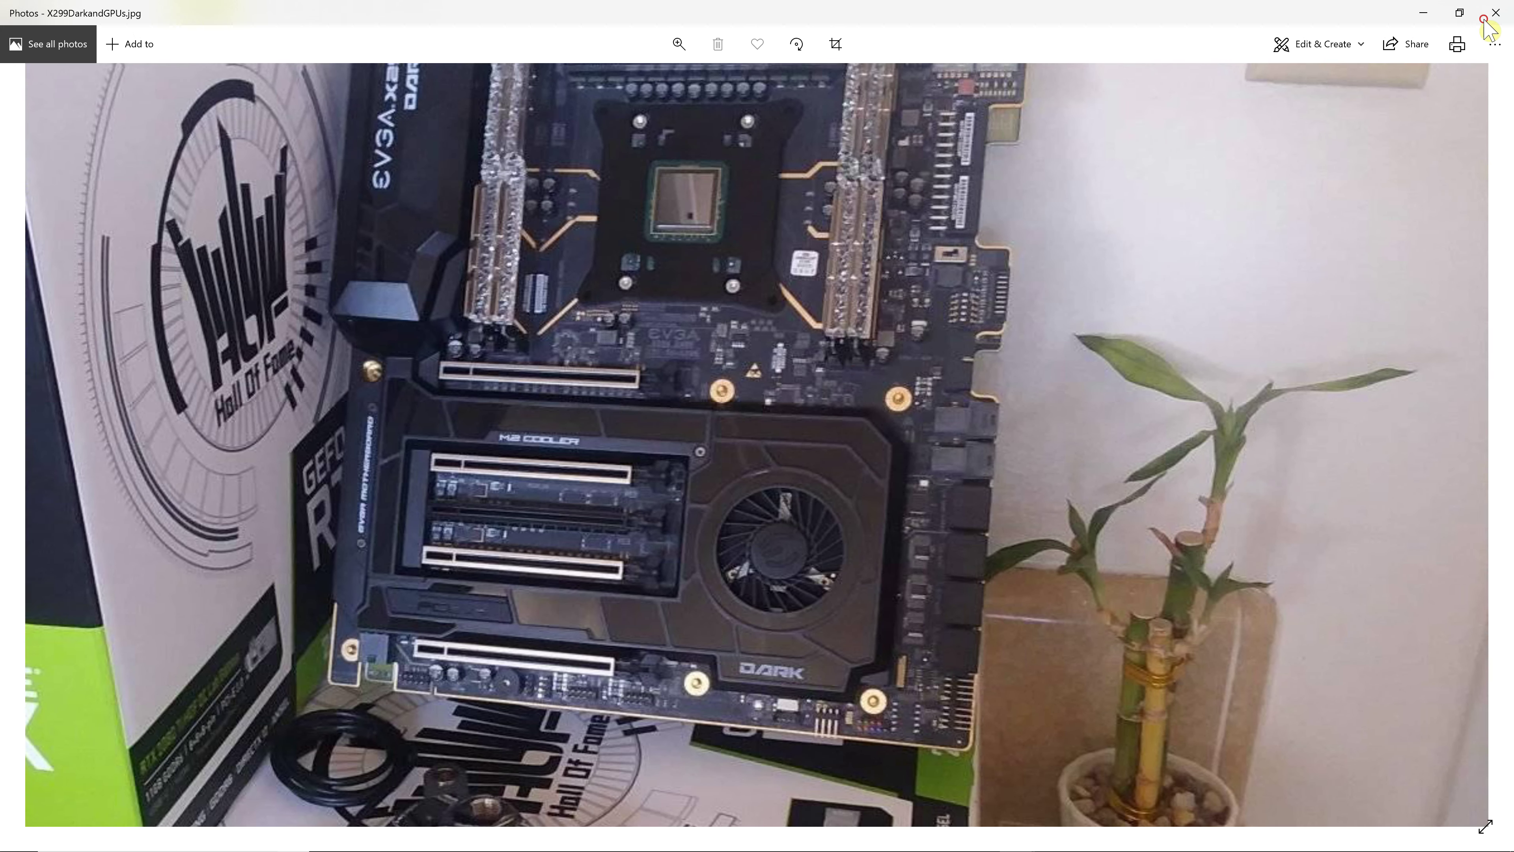
click(1485, 19)
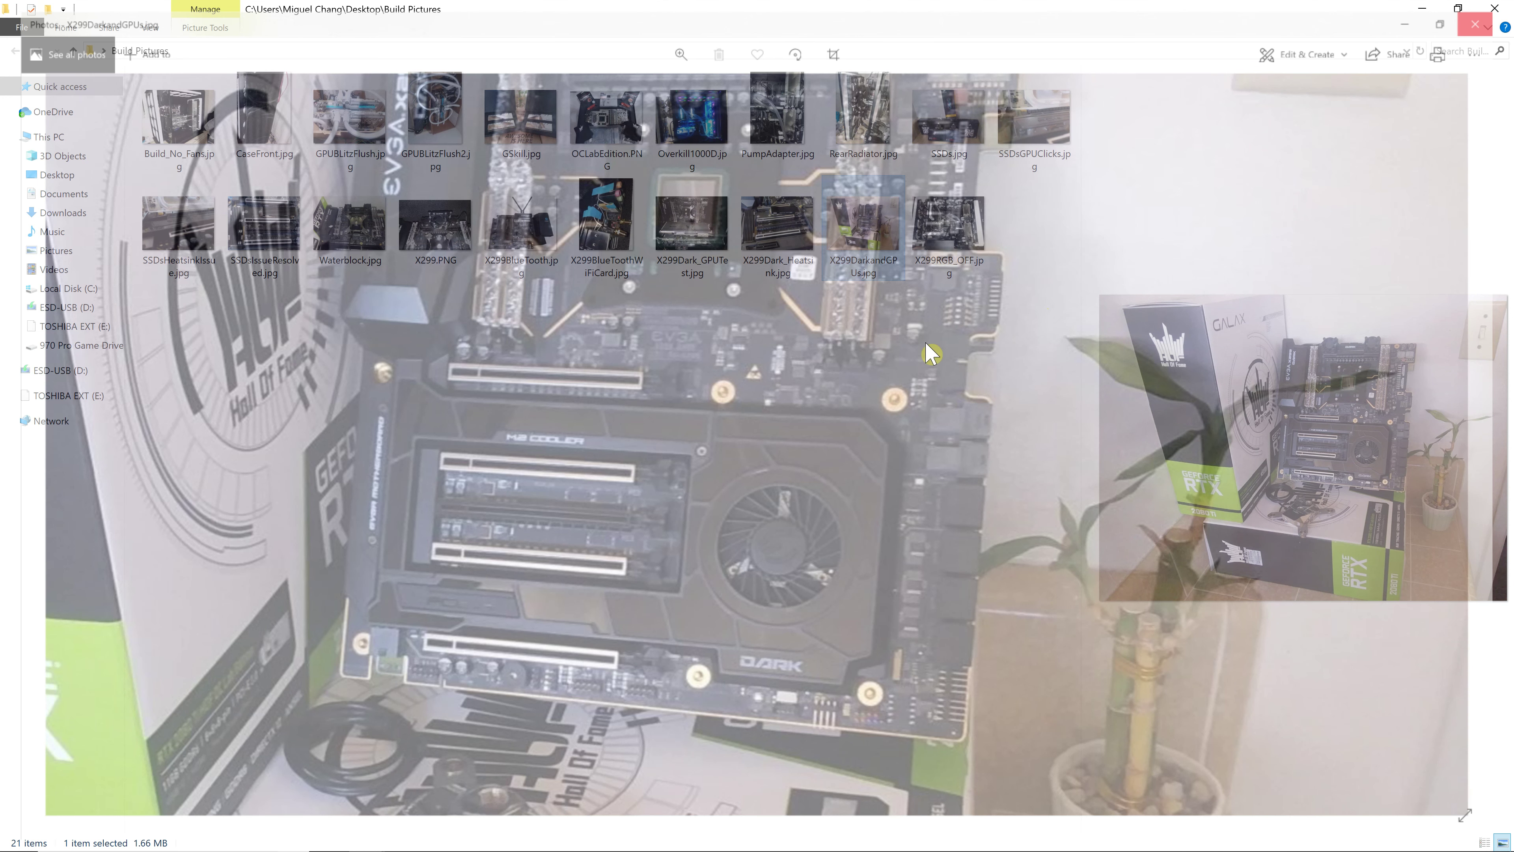
View X299BlueTooth.jpg, and examine the wireless card up close in X299BlueToothWiFiCard.jpg, closing each photo when done.
double_click(532, 242)
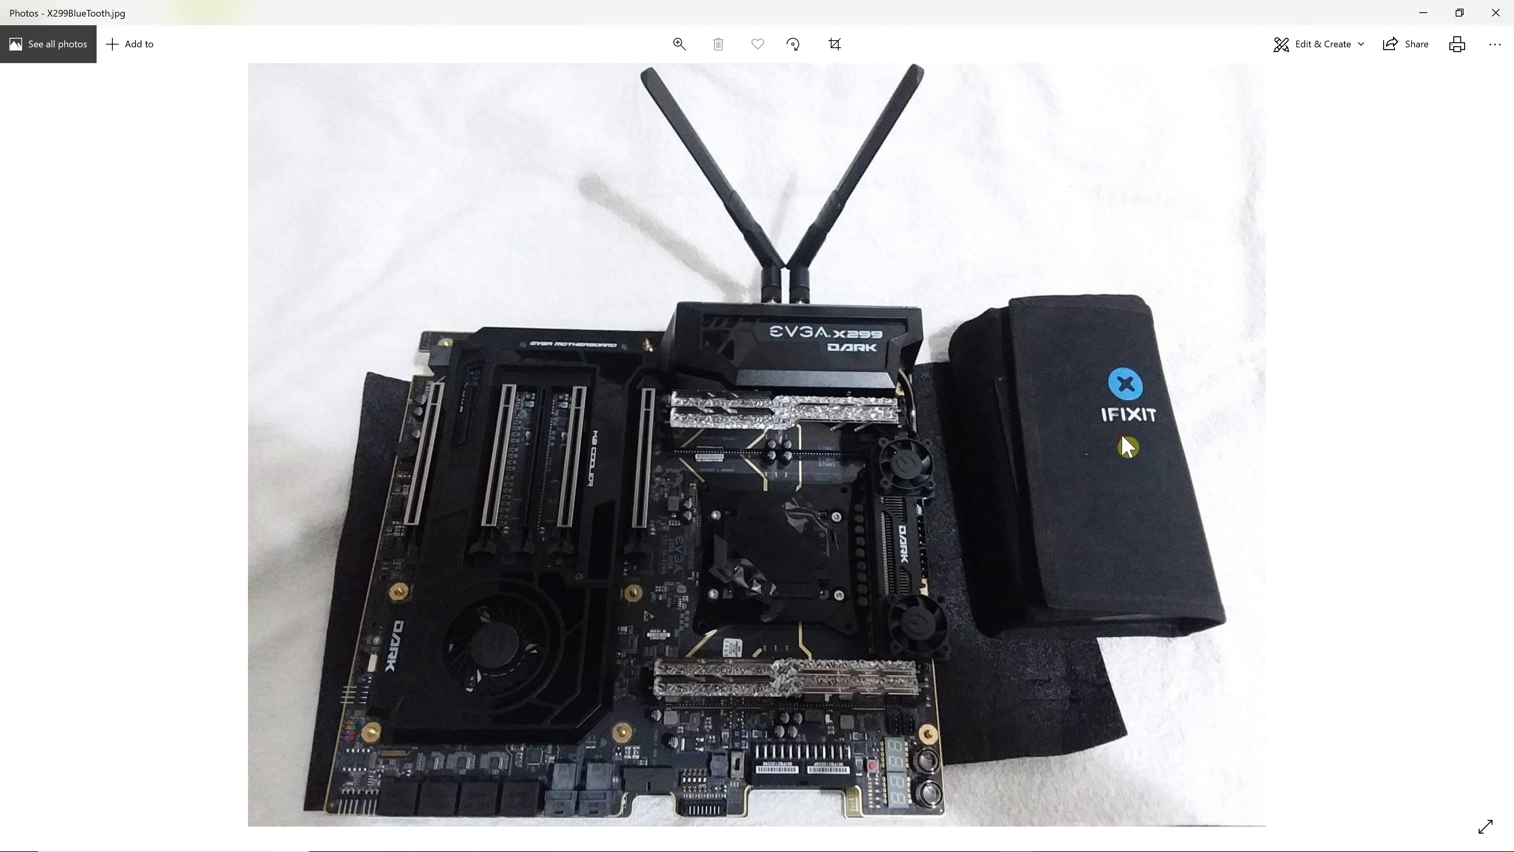
click(1496, 12)
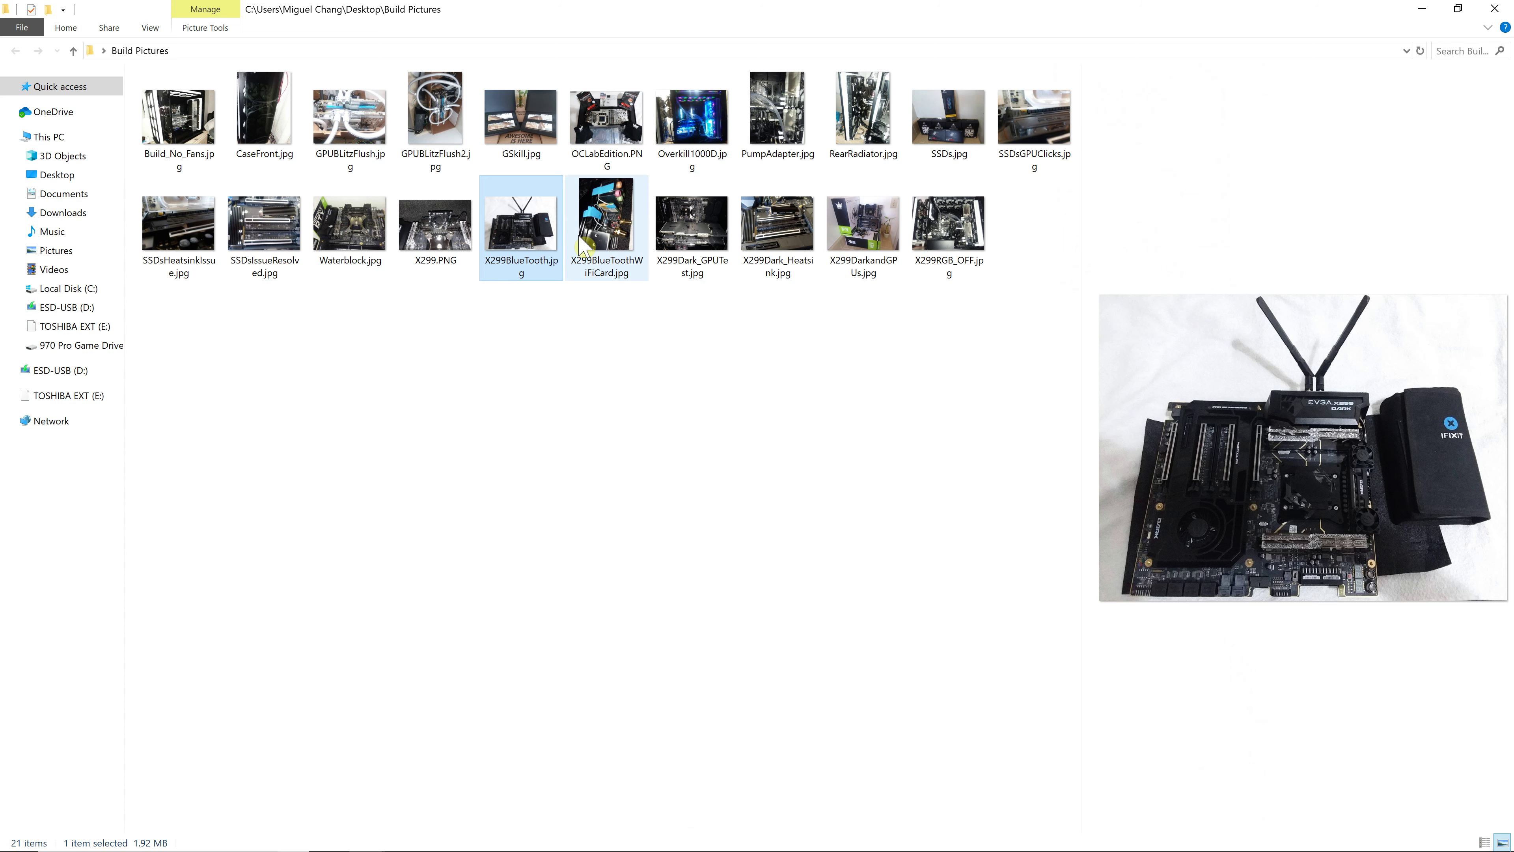
double_click(584, 245)
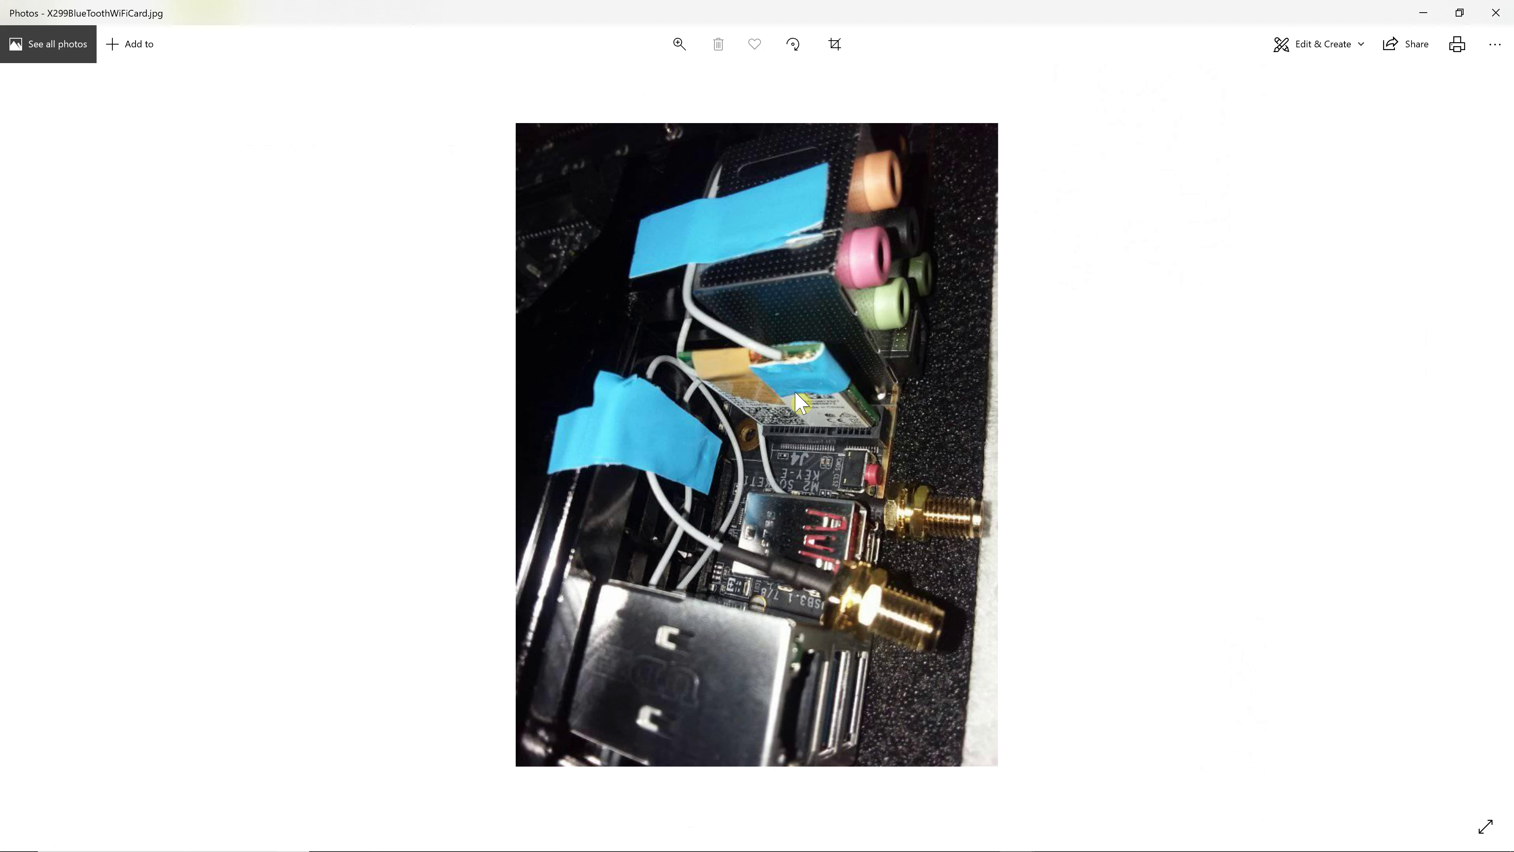
click(680, 47)
drag(613, 79, 666, 83)
click(817, 328)
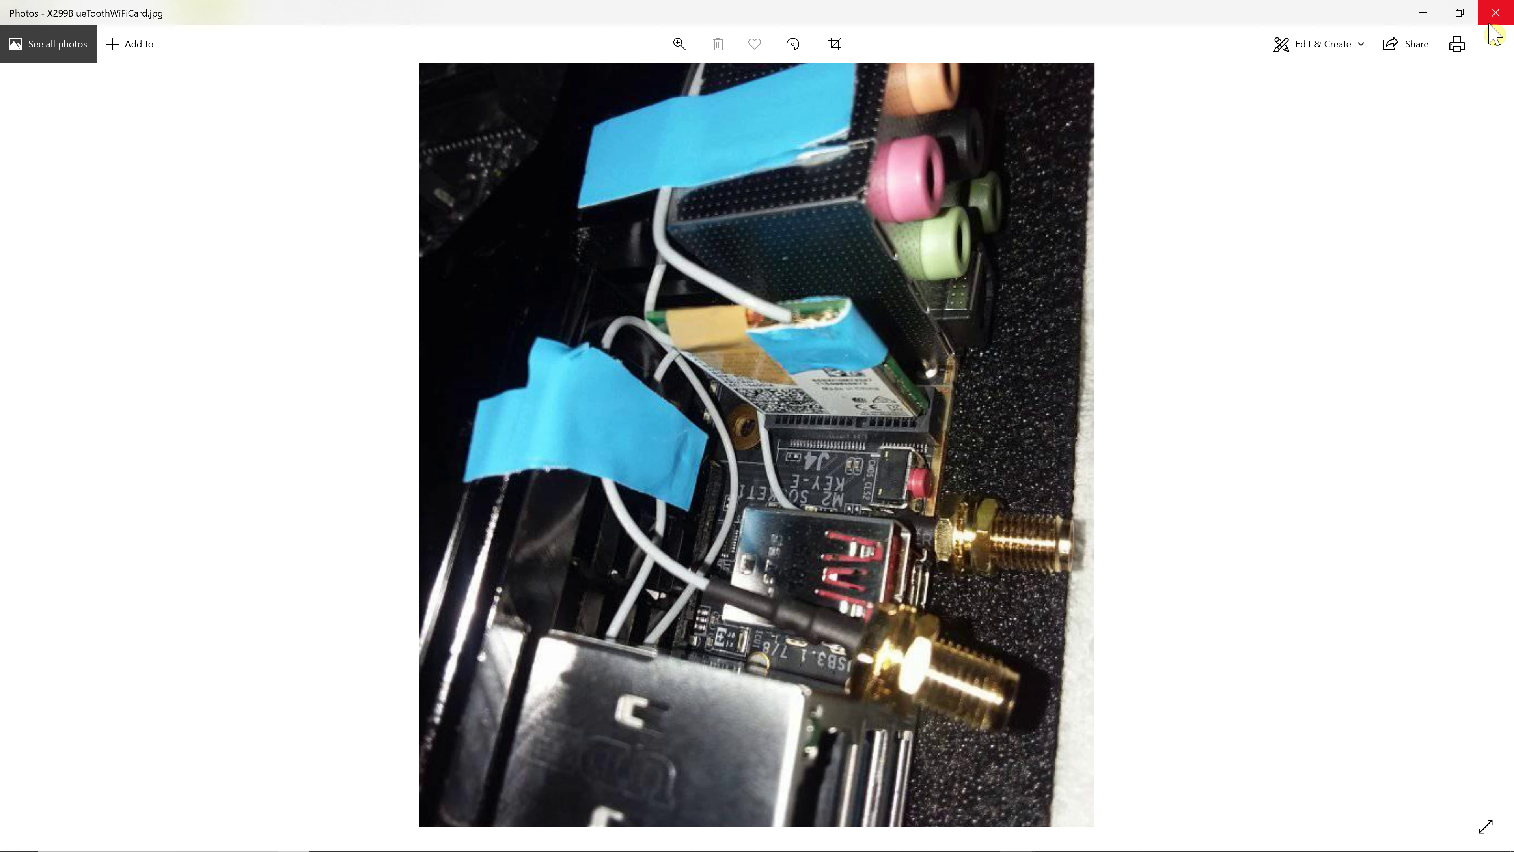
click(1490, 22)
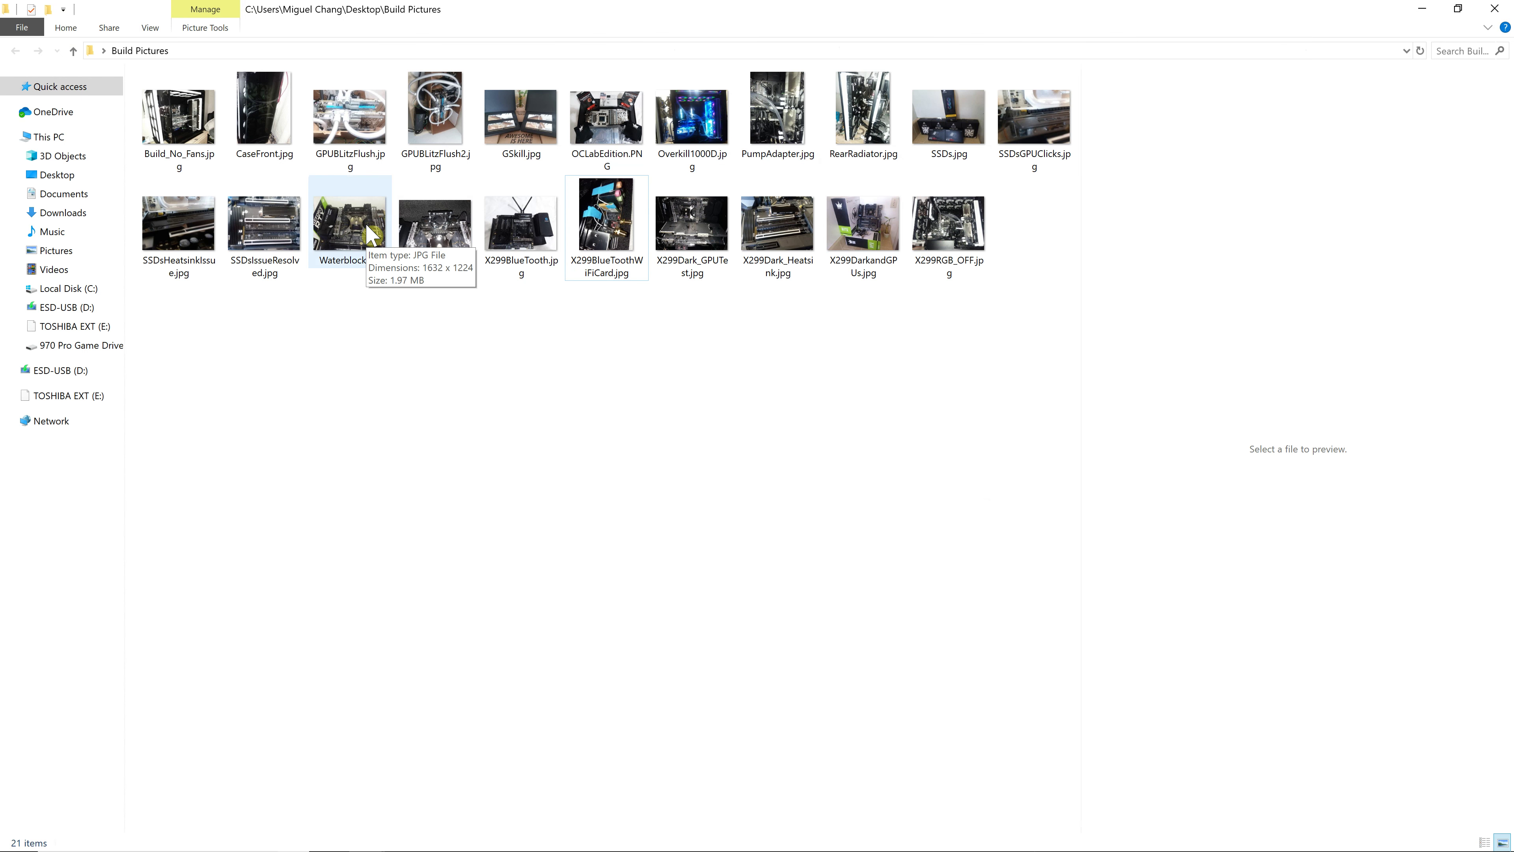
Open Waterblock.jpg to view the CPU water block, and close the photo.
double_click(371, 235)
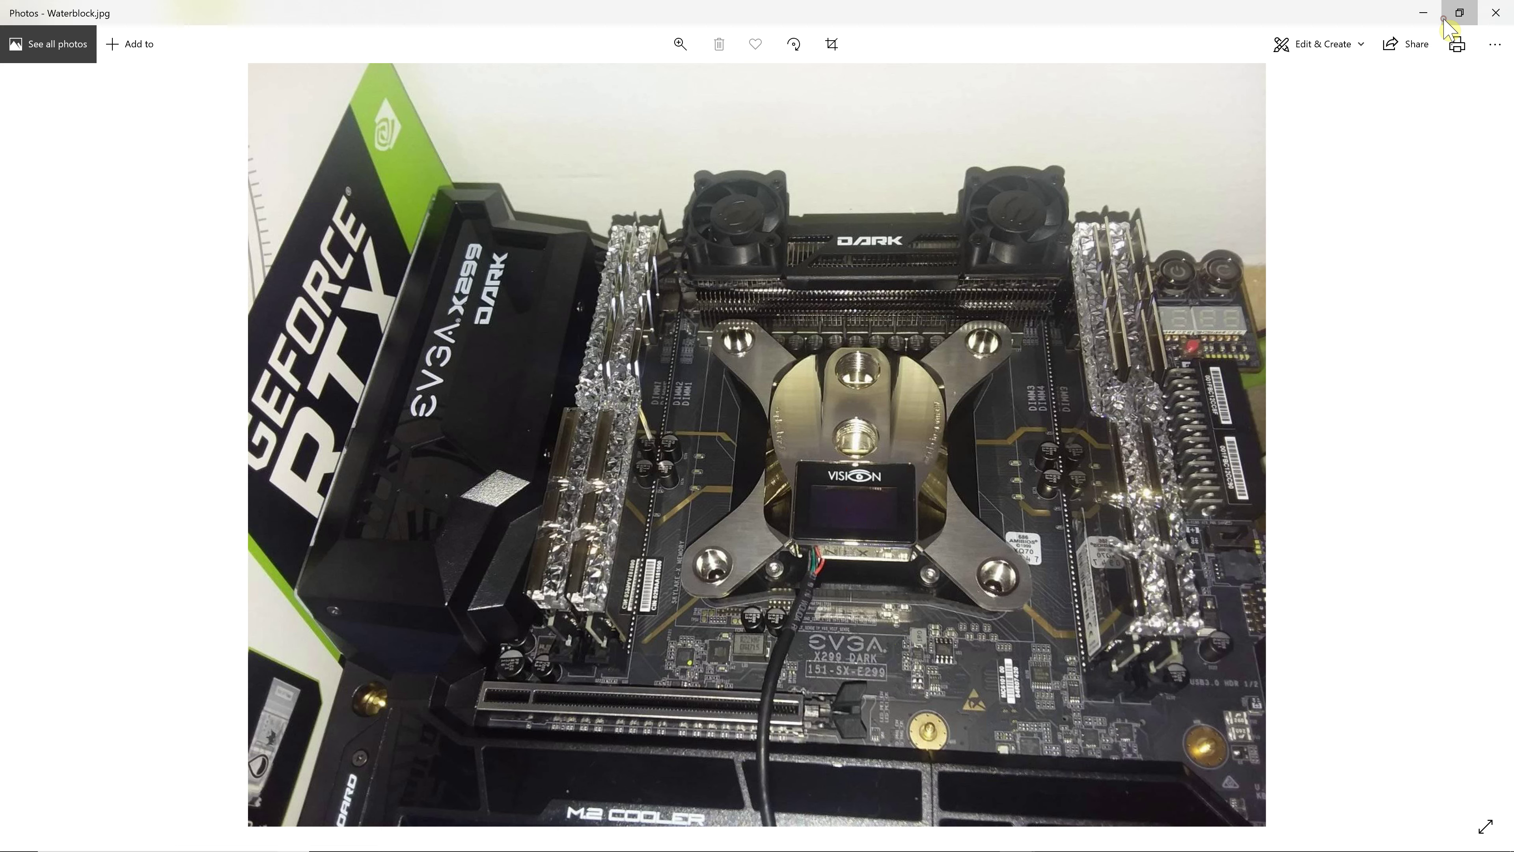
click(1460, 12)
click(457, 26)
click(492, 376)
Open X299.PNG in a maximized window to view the motherboard's cooling fans, and close the picture.
click(426, 239)
right_click(426, 240)
click(458, 250)
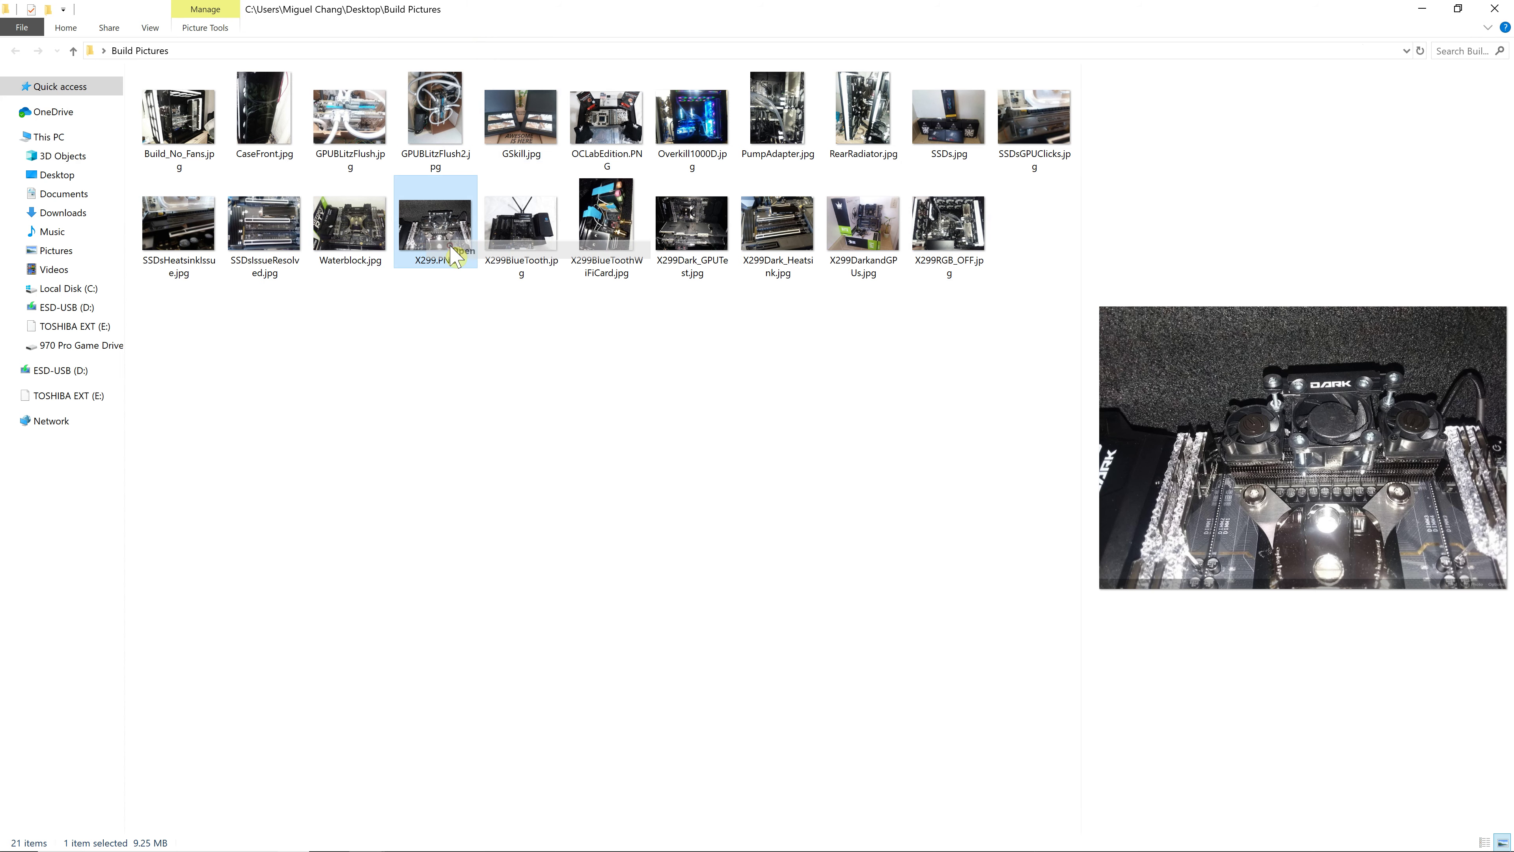
click(419, 27)
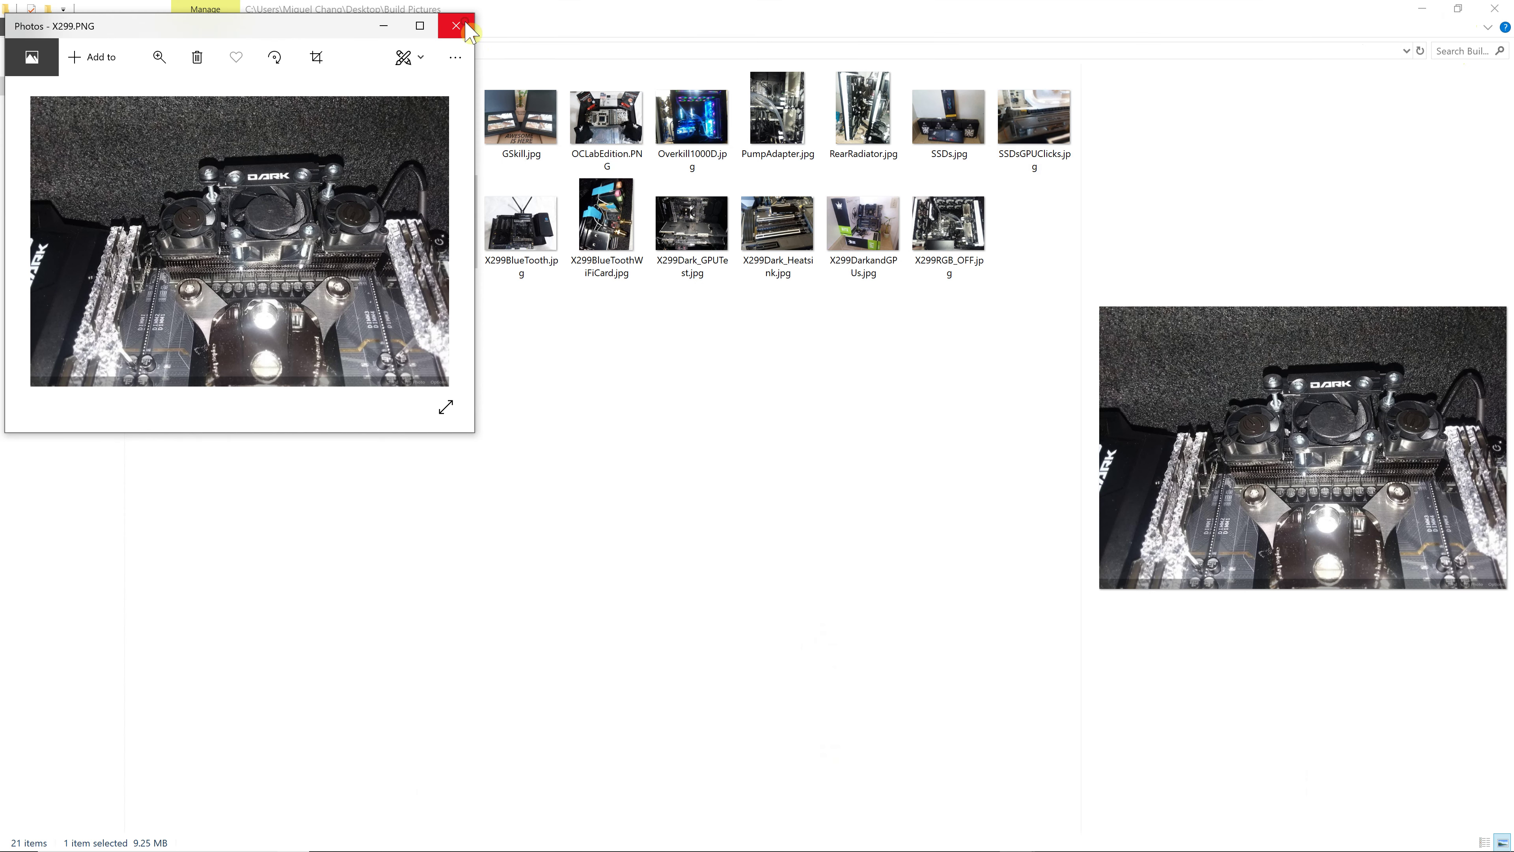
click(466, 26)
click(499, 353)
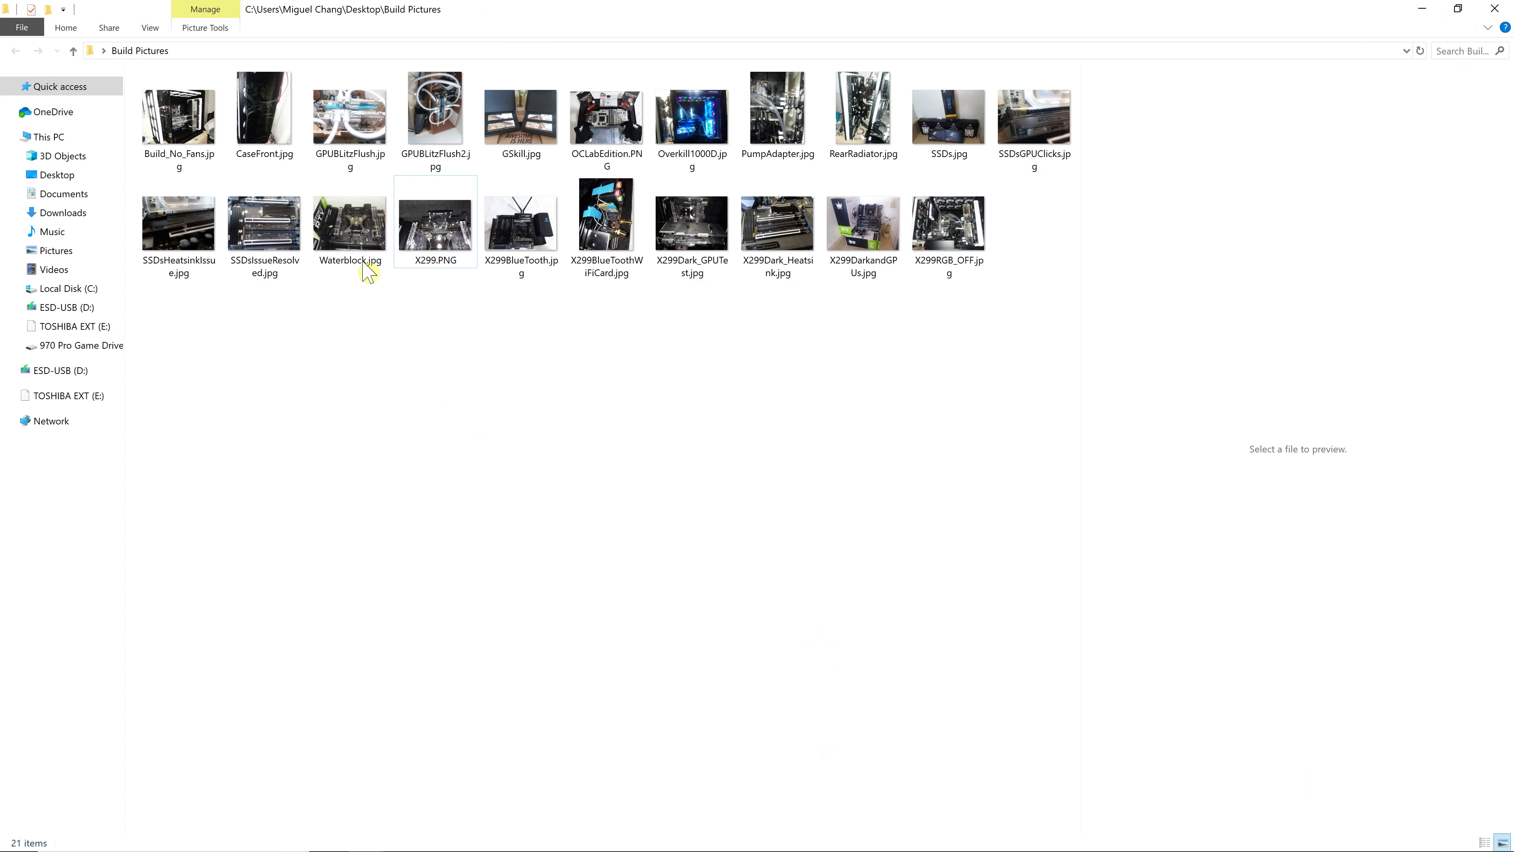
Open GPUBLitzFlush.jpg to view the graphics cards being flushed, and close the photo.
click(372, 101)
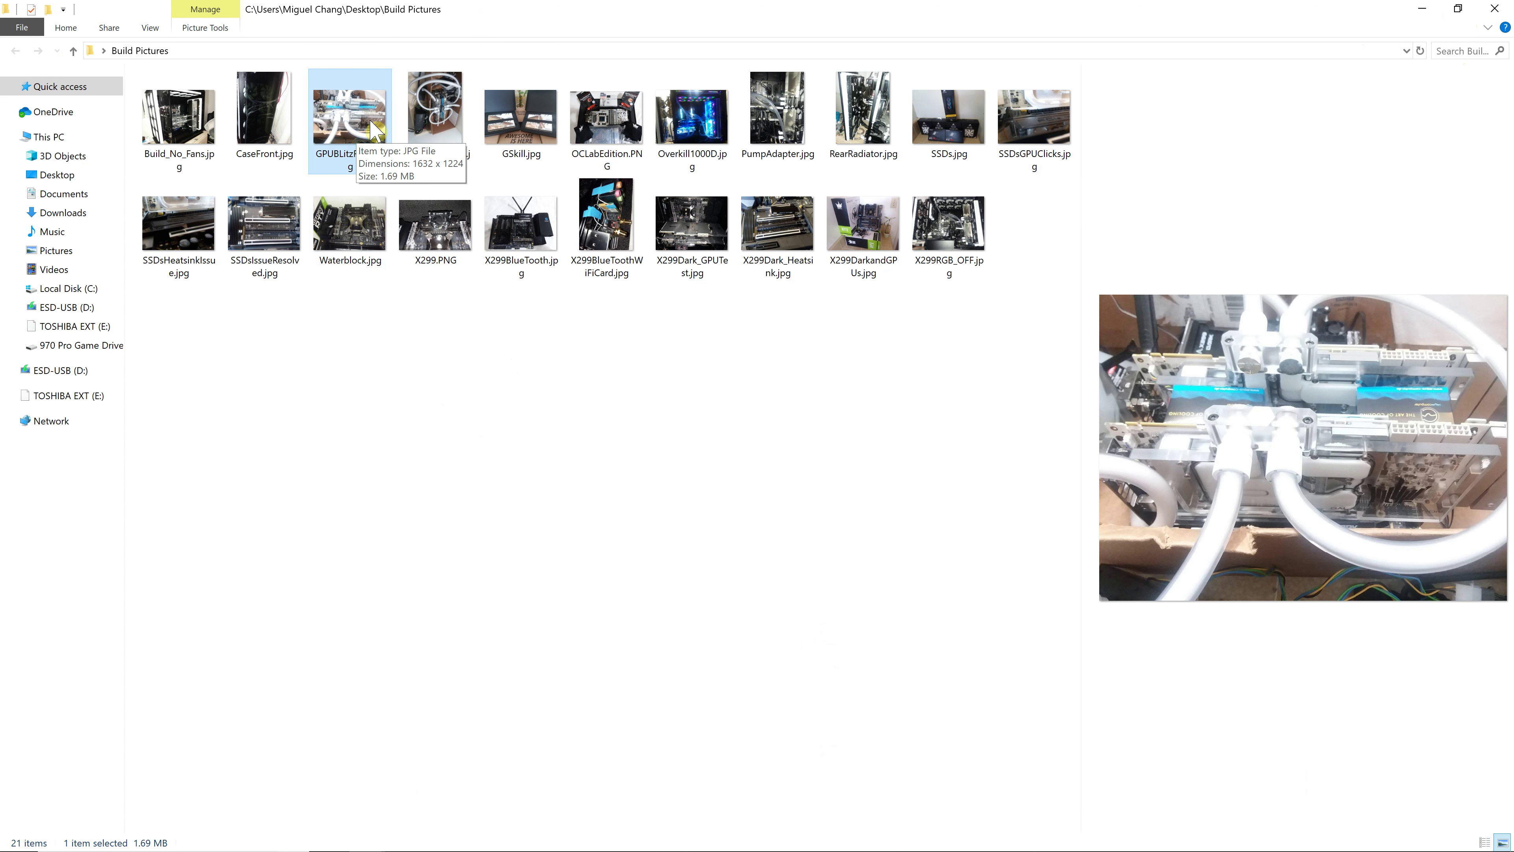
double_click(371, 121)
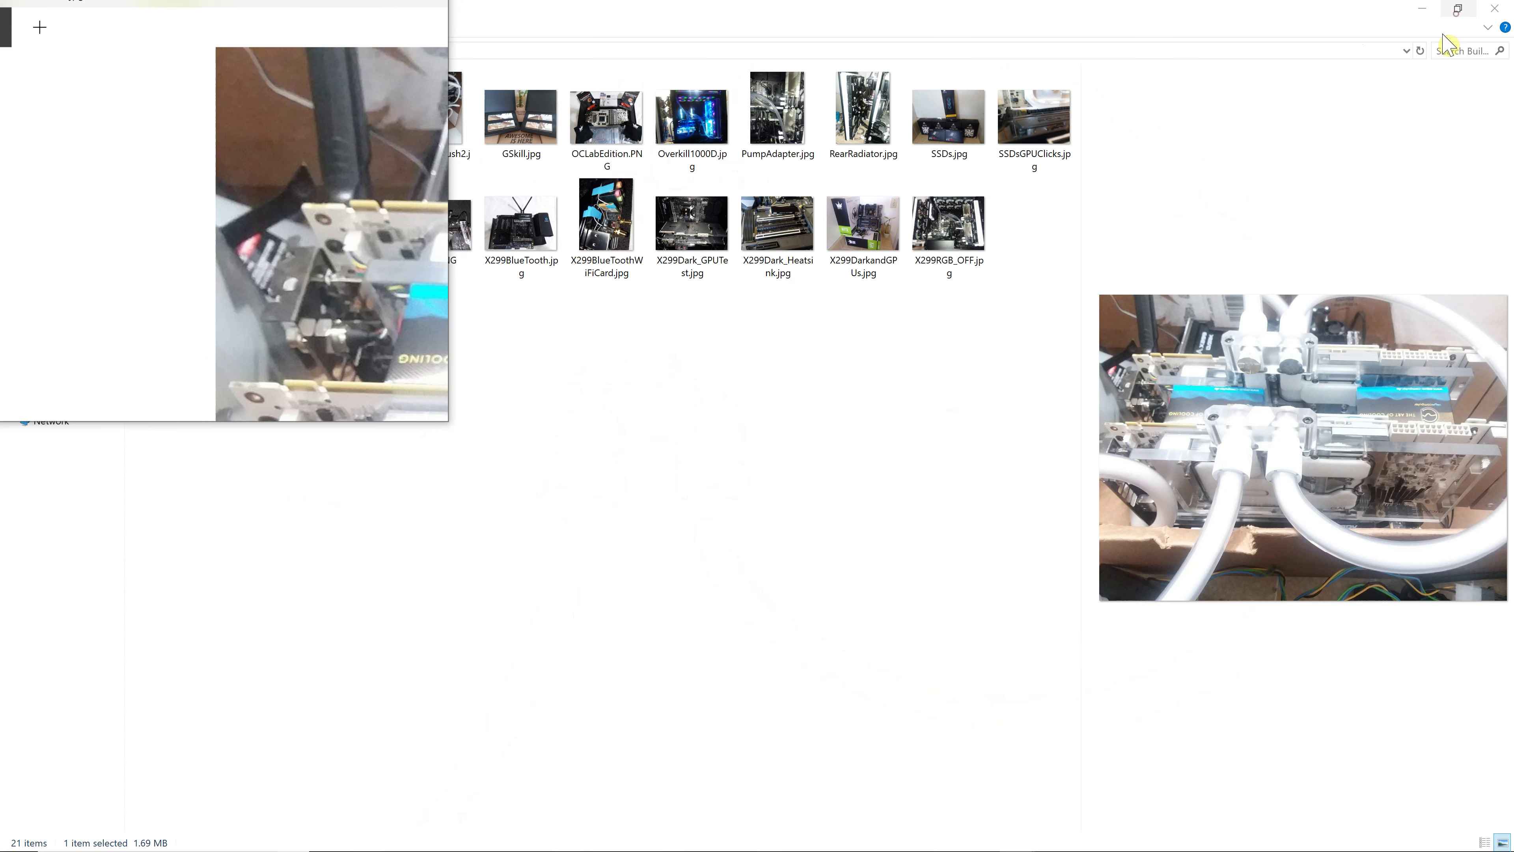
click(455, 25)
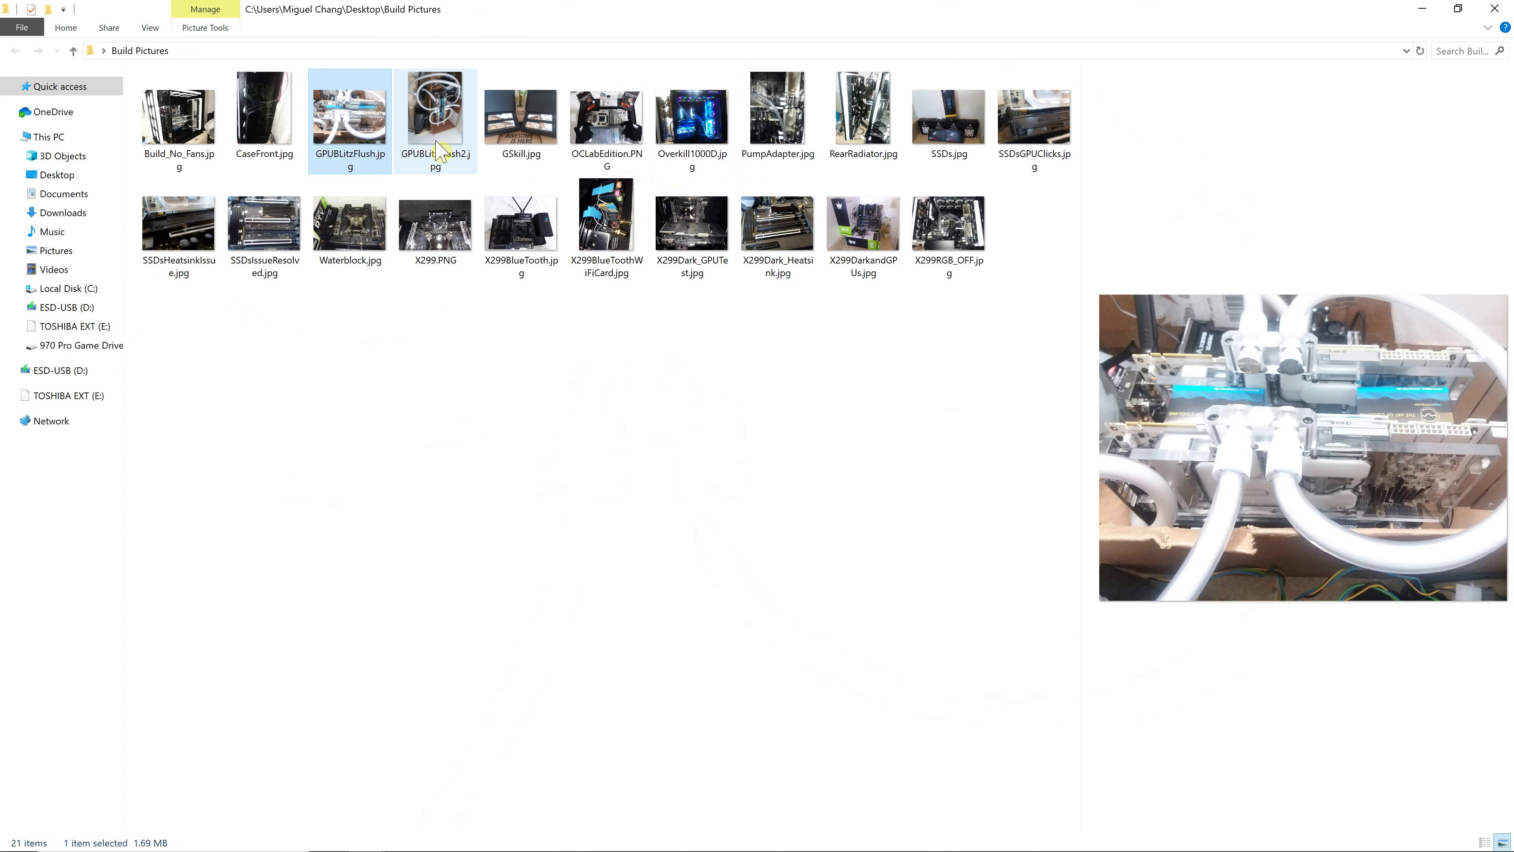
Open GPUBLitzFlush2.jpg and maximize its window to view the flushing setup.
click(437, 127)
right_click(437, 127)
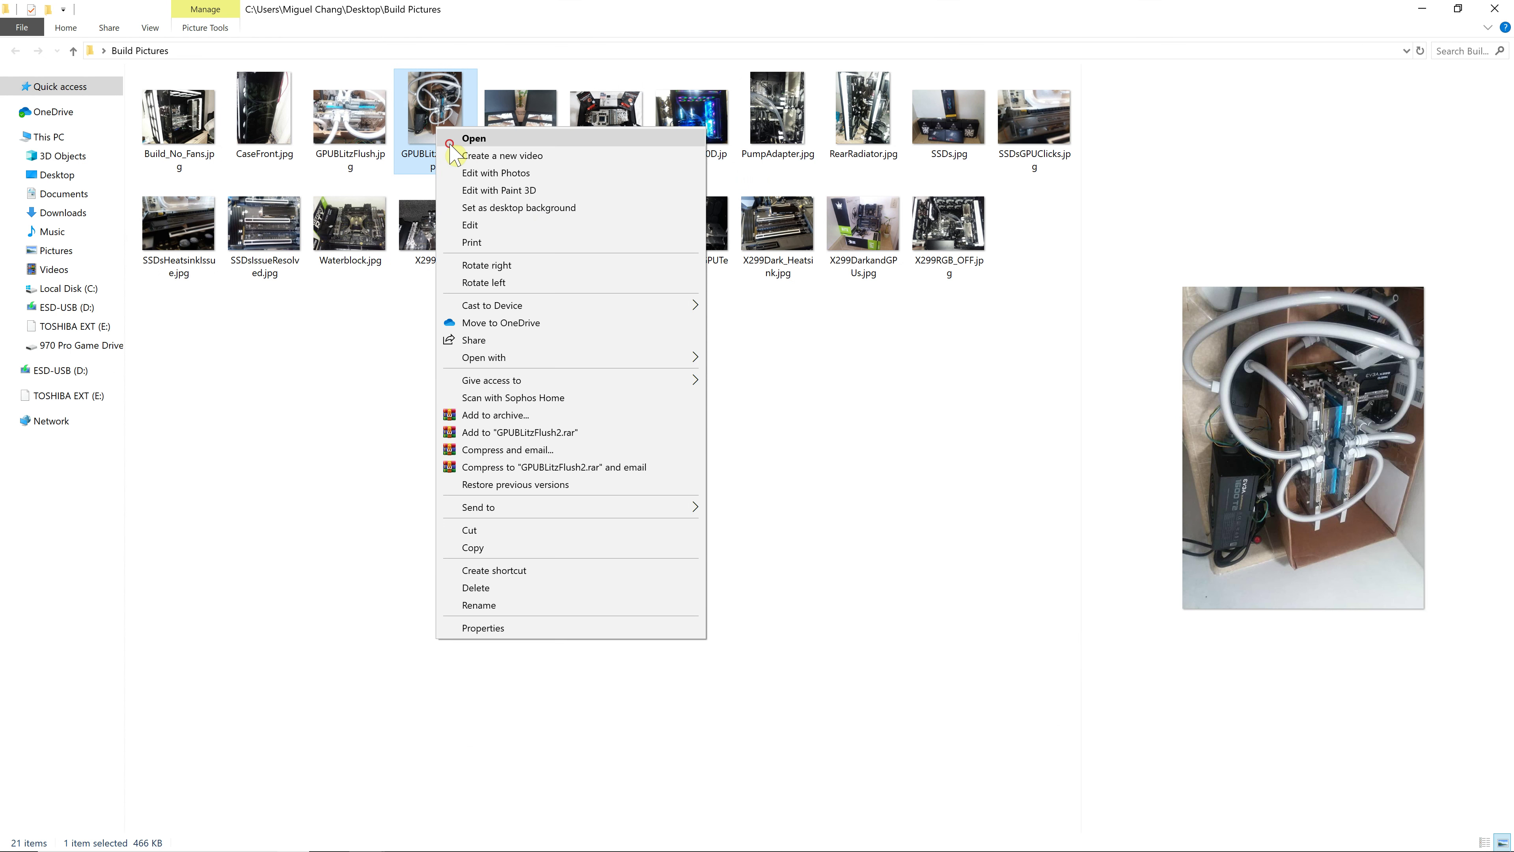
click(452, 140)
click(416, 25)
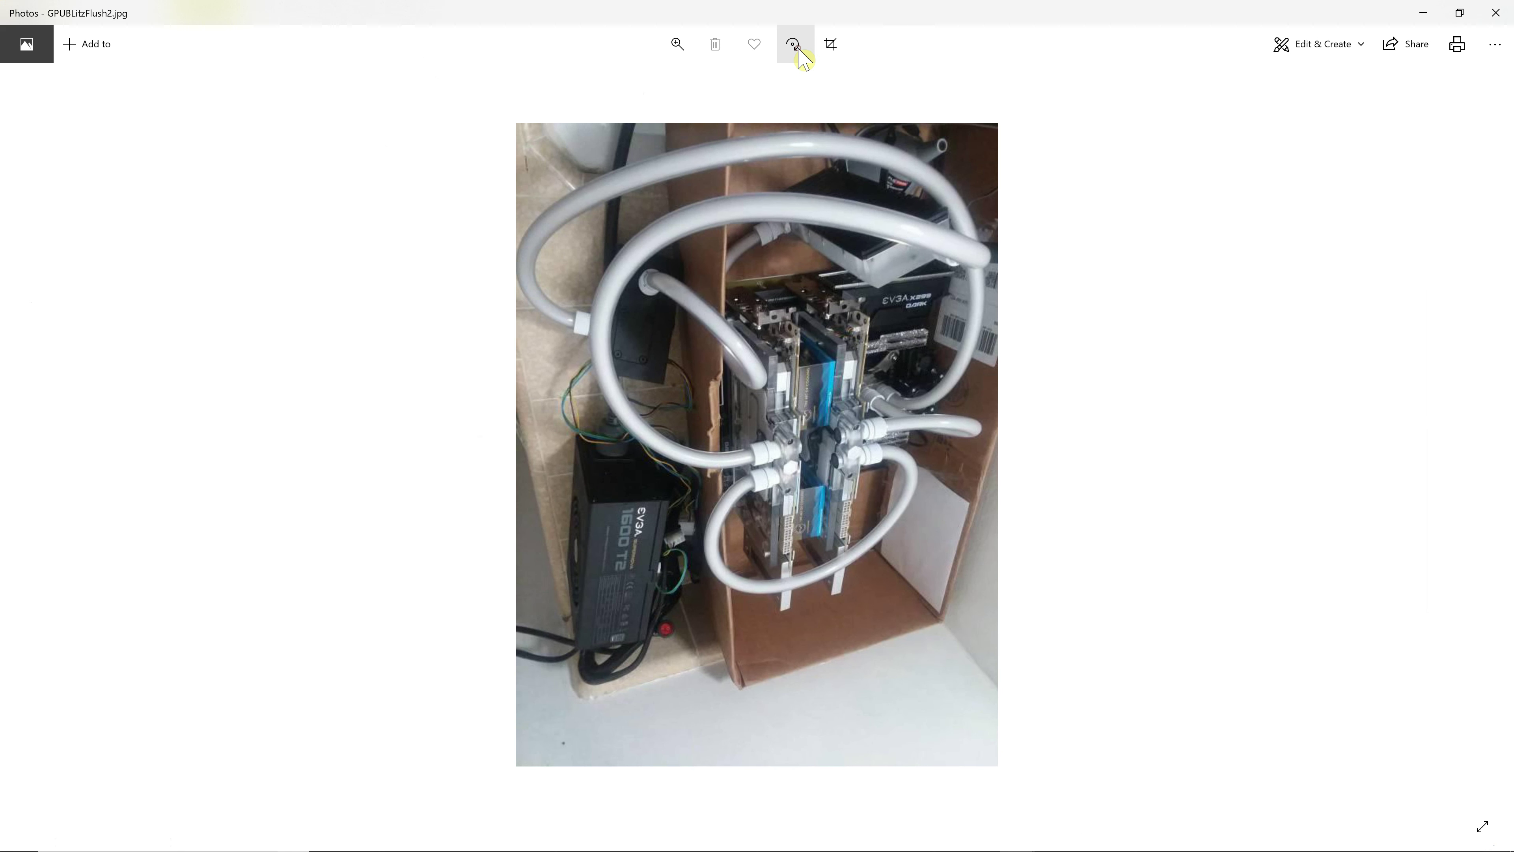
Rotate GPUBLitzFlush2.jpg until the photo is in landscape with the EVGA power supply label upright.
click(796, 47)
click(796, 47)
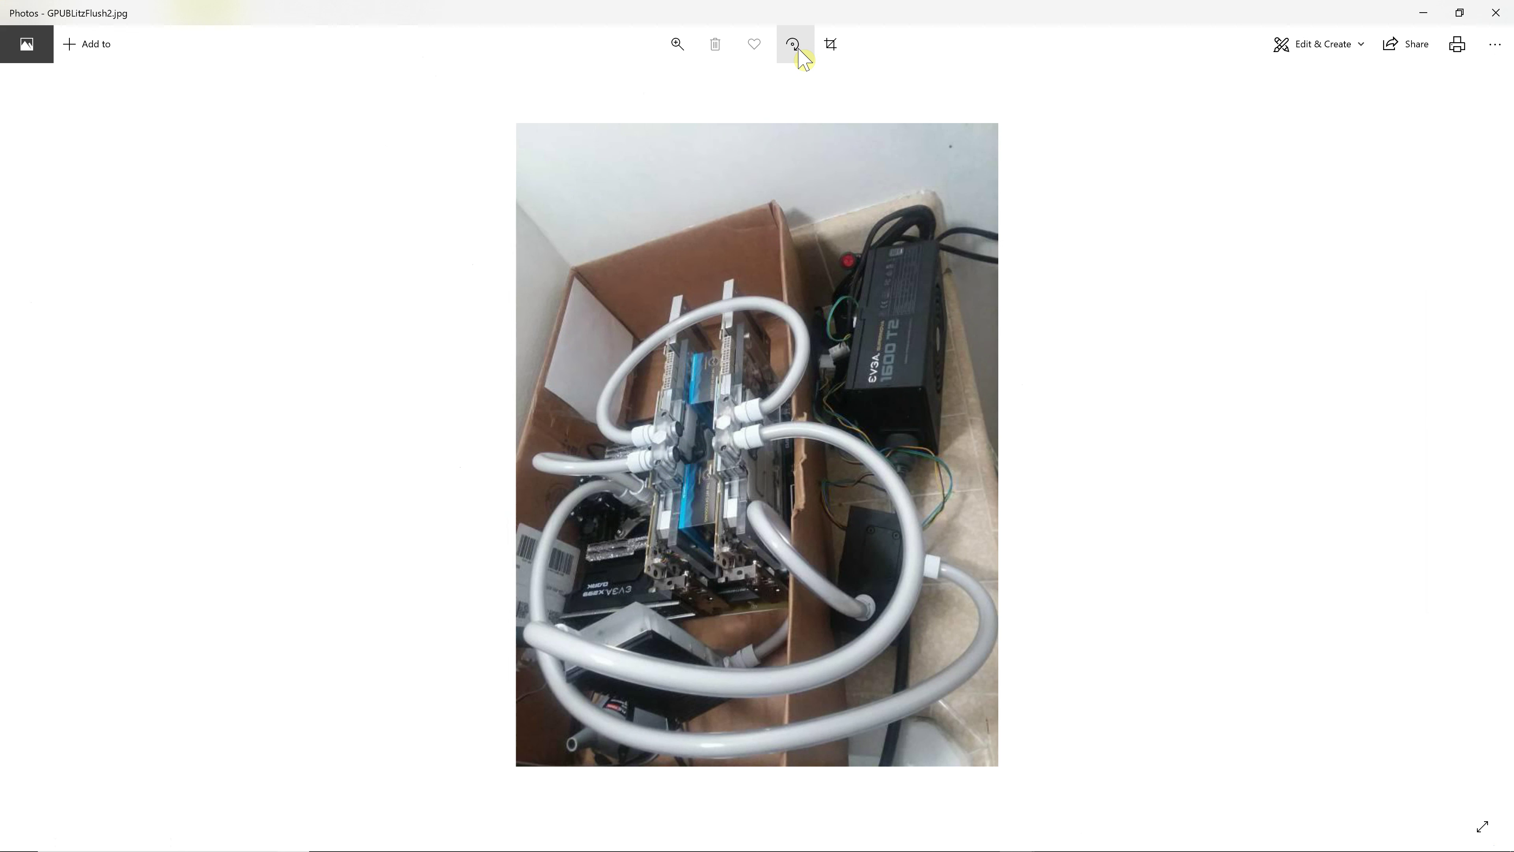
click(798, 50)
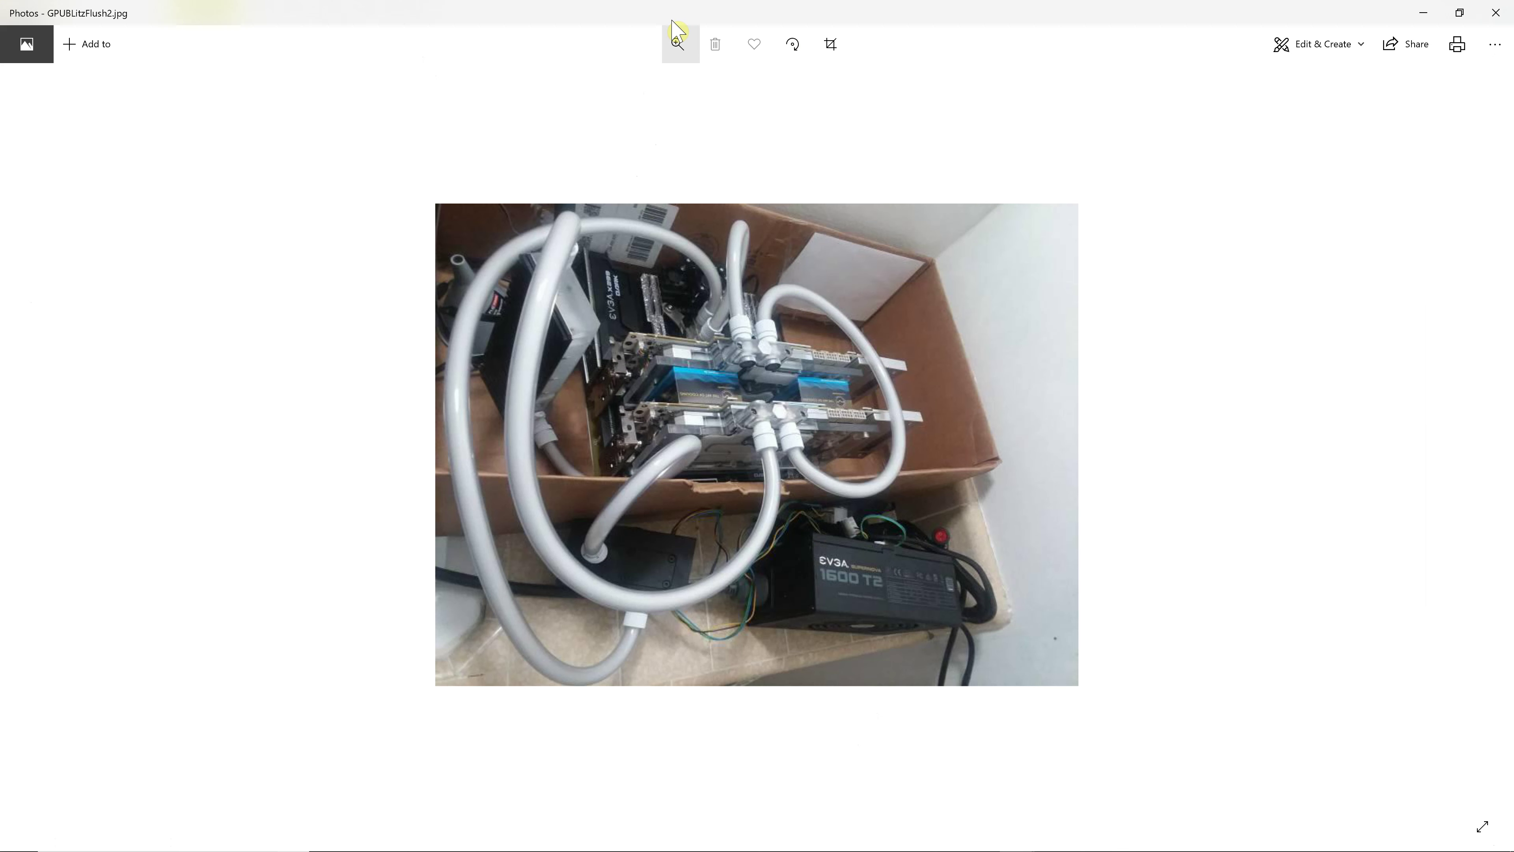
Zoom in on GPUBLitzFlush2.jpg to examine the tubing and graphics cards, and close the photo.
click(678, 43)
drag(626, 84, 732, 99)
drag(831, 489, 793, 460)
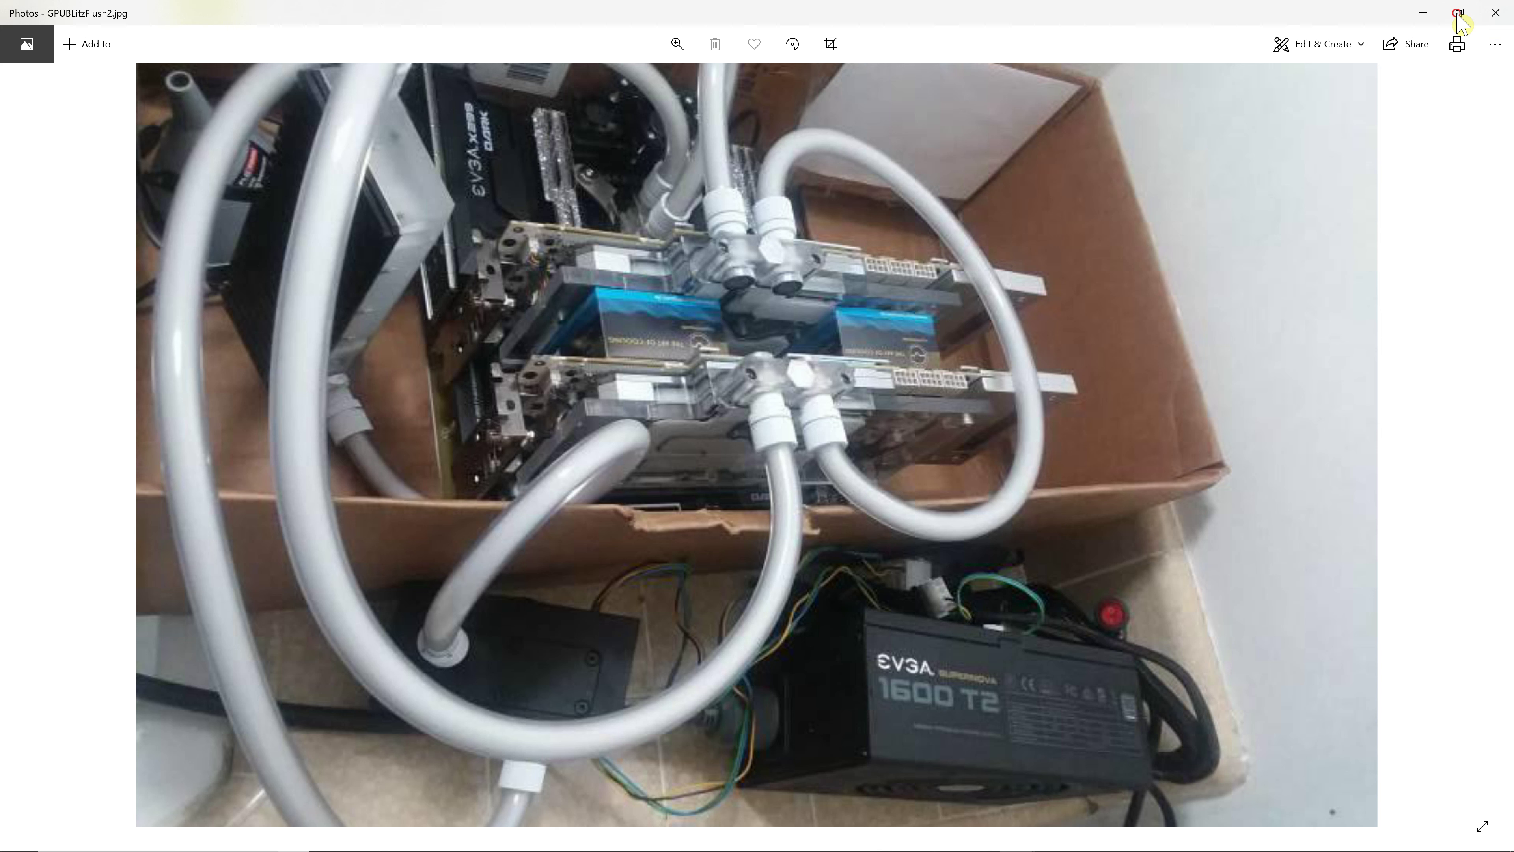
click(1460, 13)
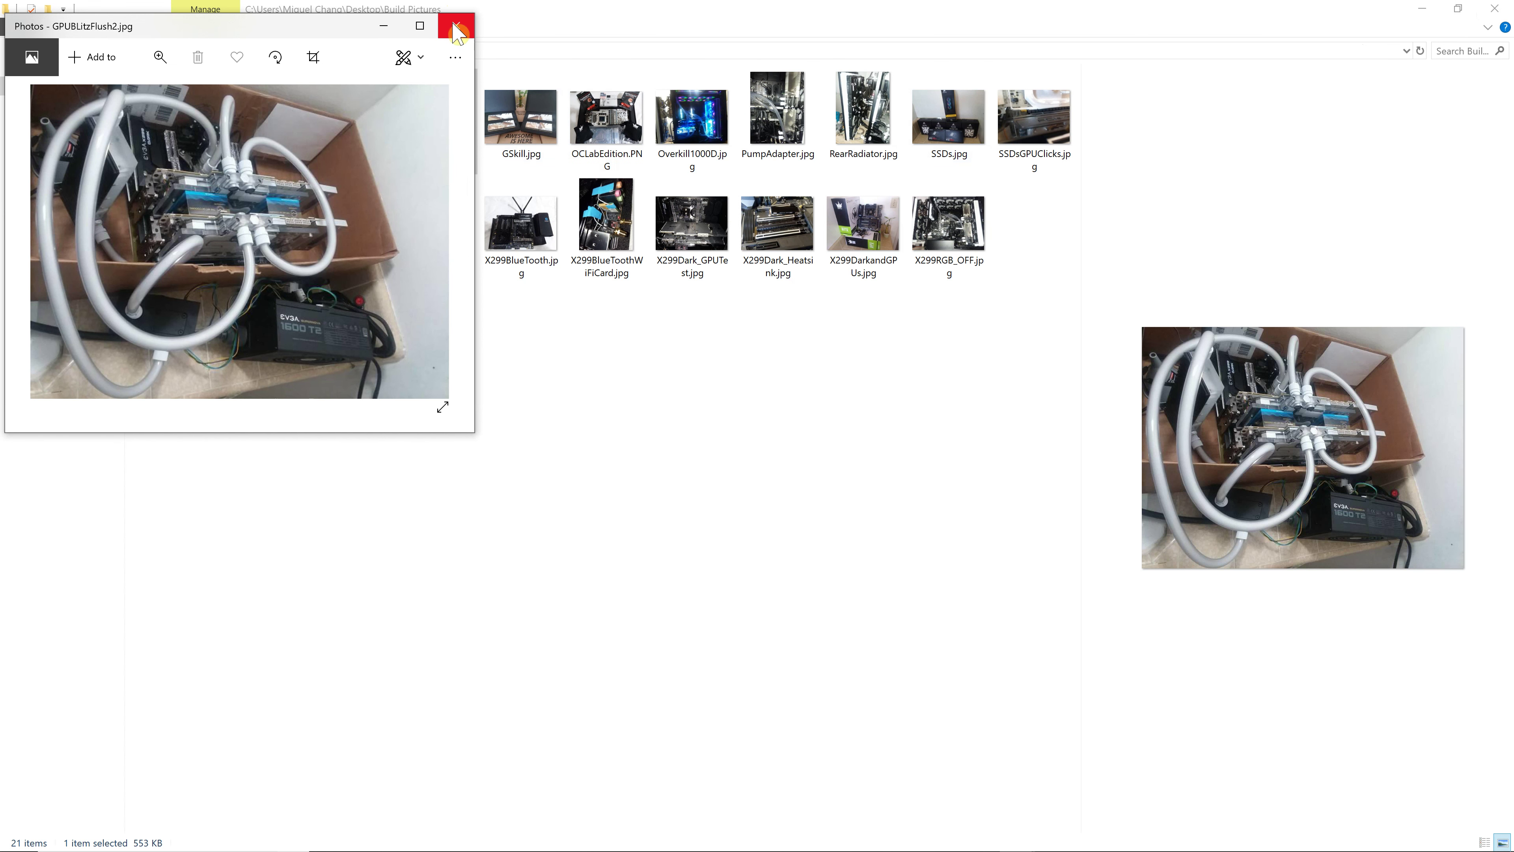
click(456, 30)
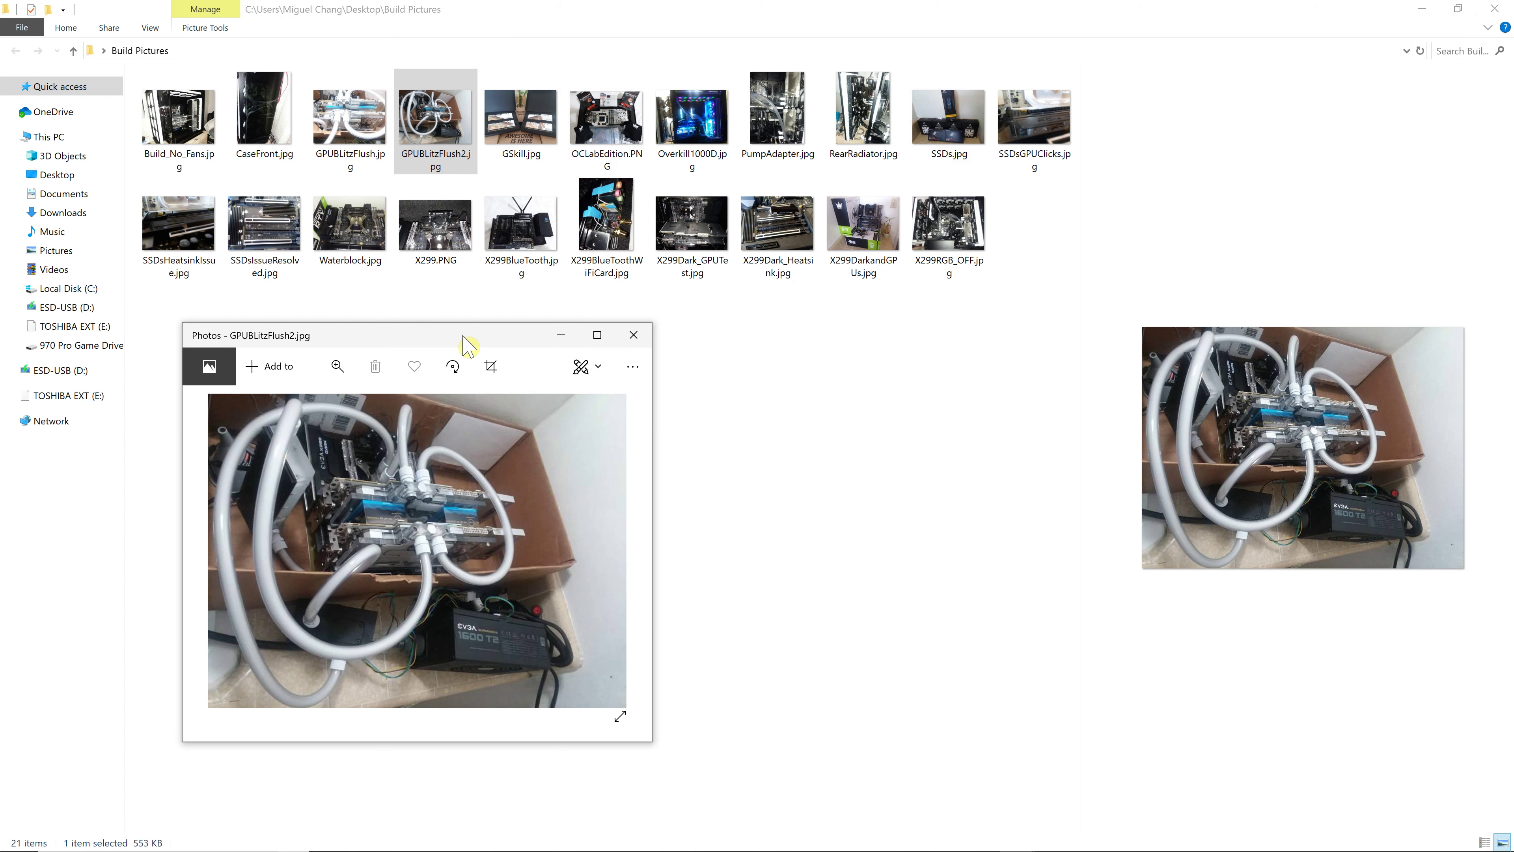
click(633, 335)
click(569, 361)
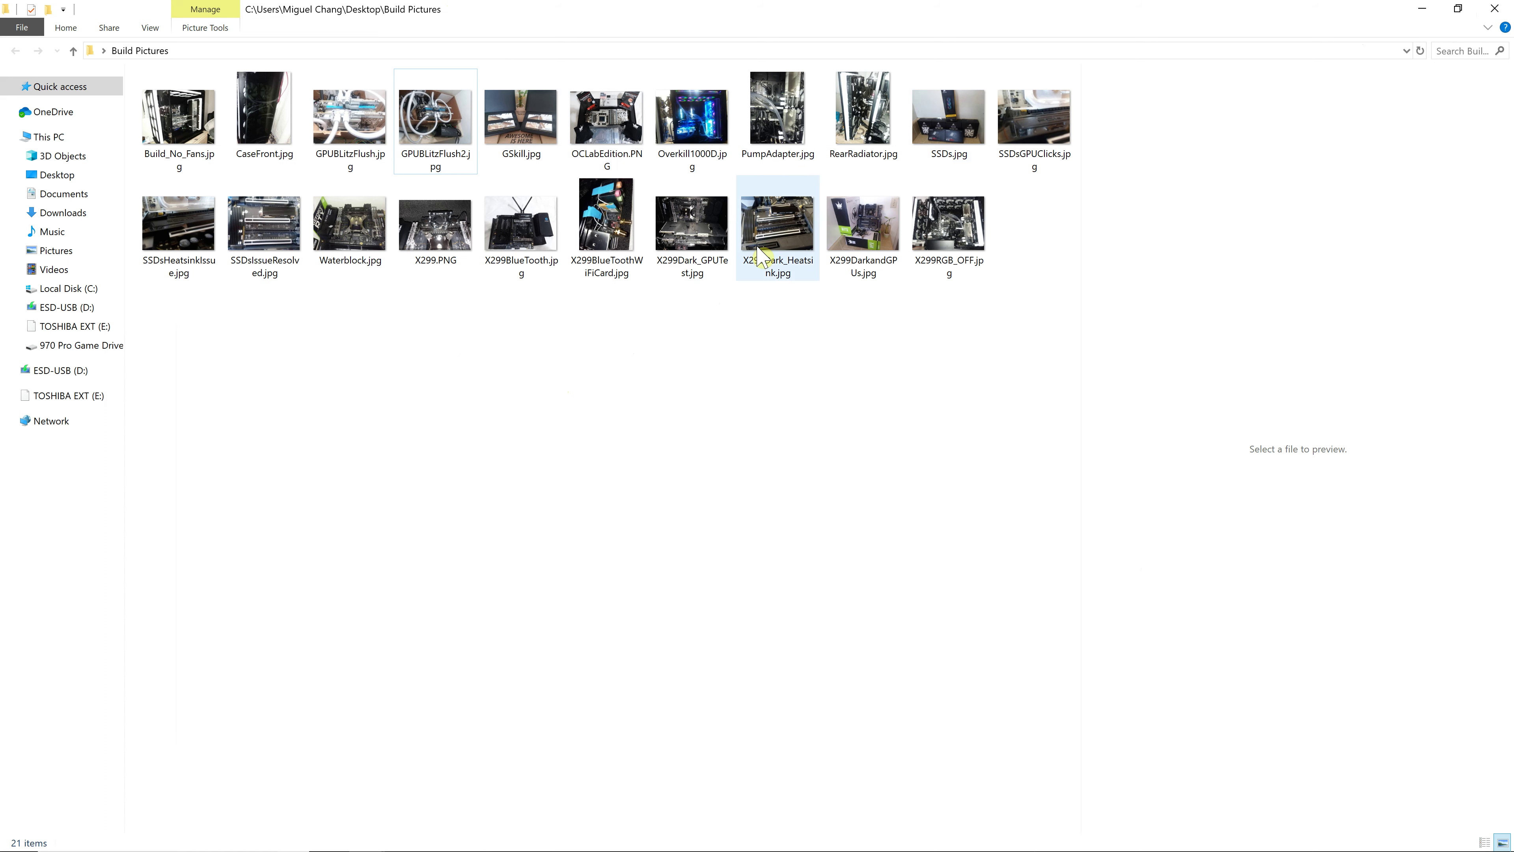
Open SSDs.jpg in a maximized window to view the SSD, fan and Commander Pro boxes, and close the photo.
click(961, 134)
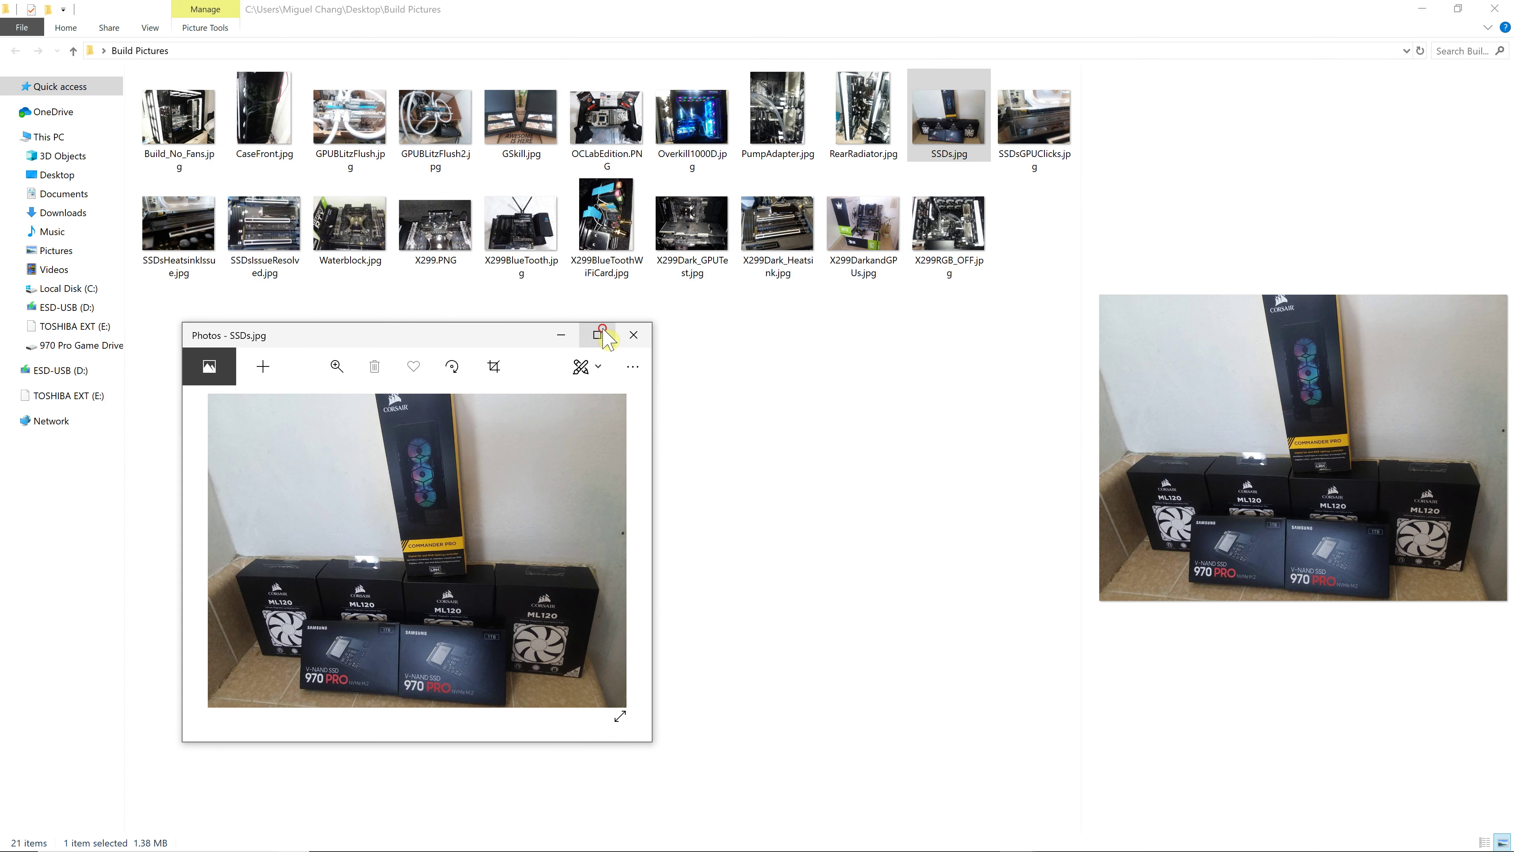
click(596, 329)
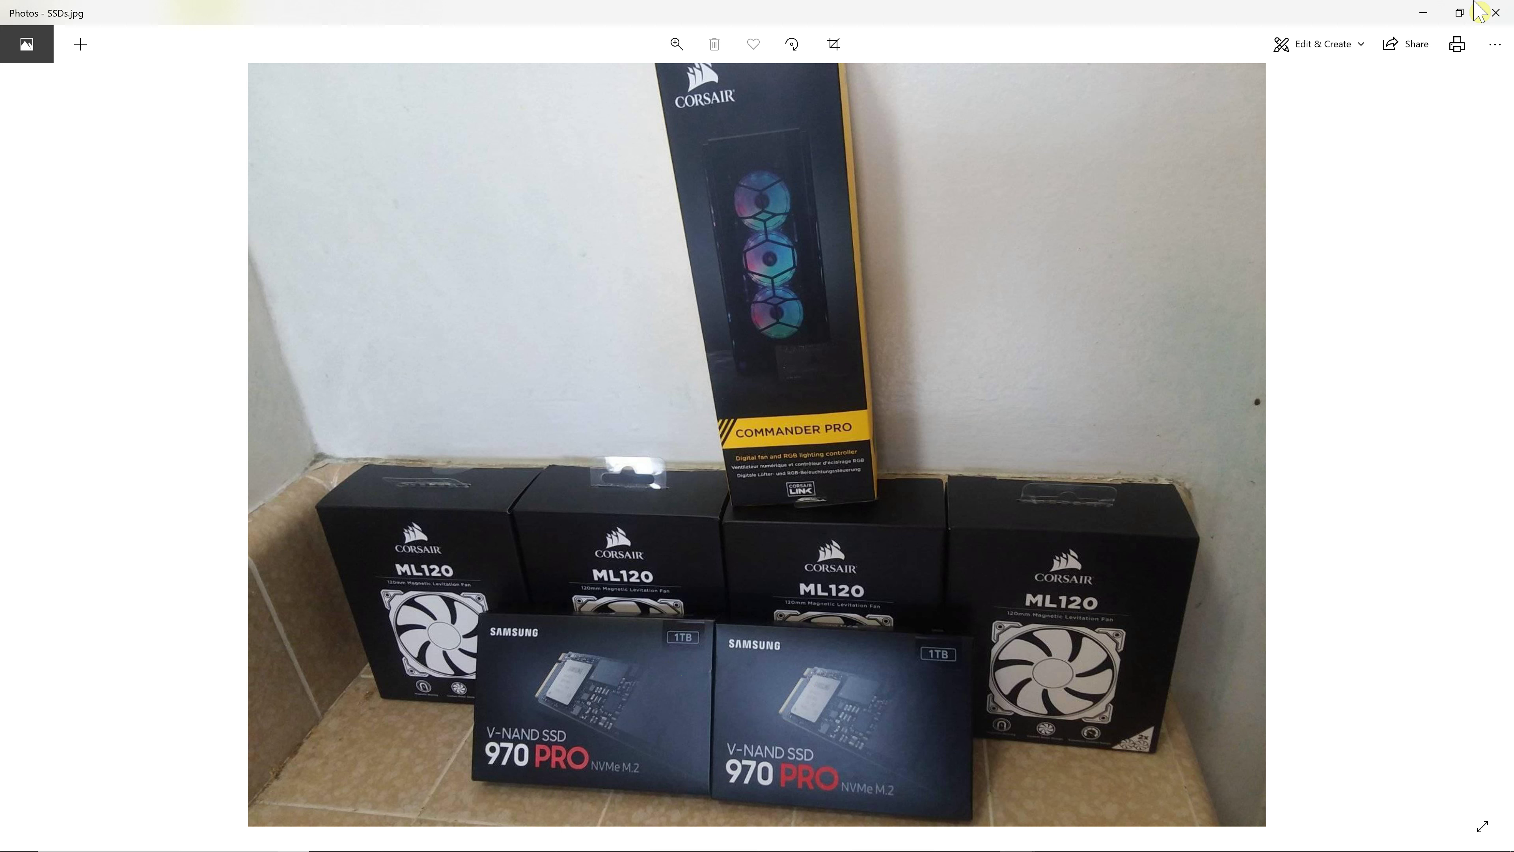
click(1460, 13)
click(629, 335)
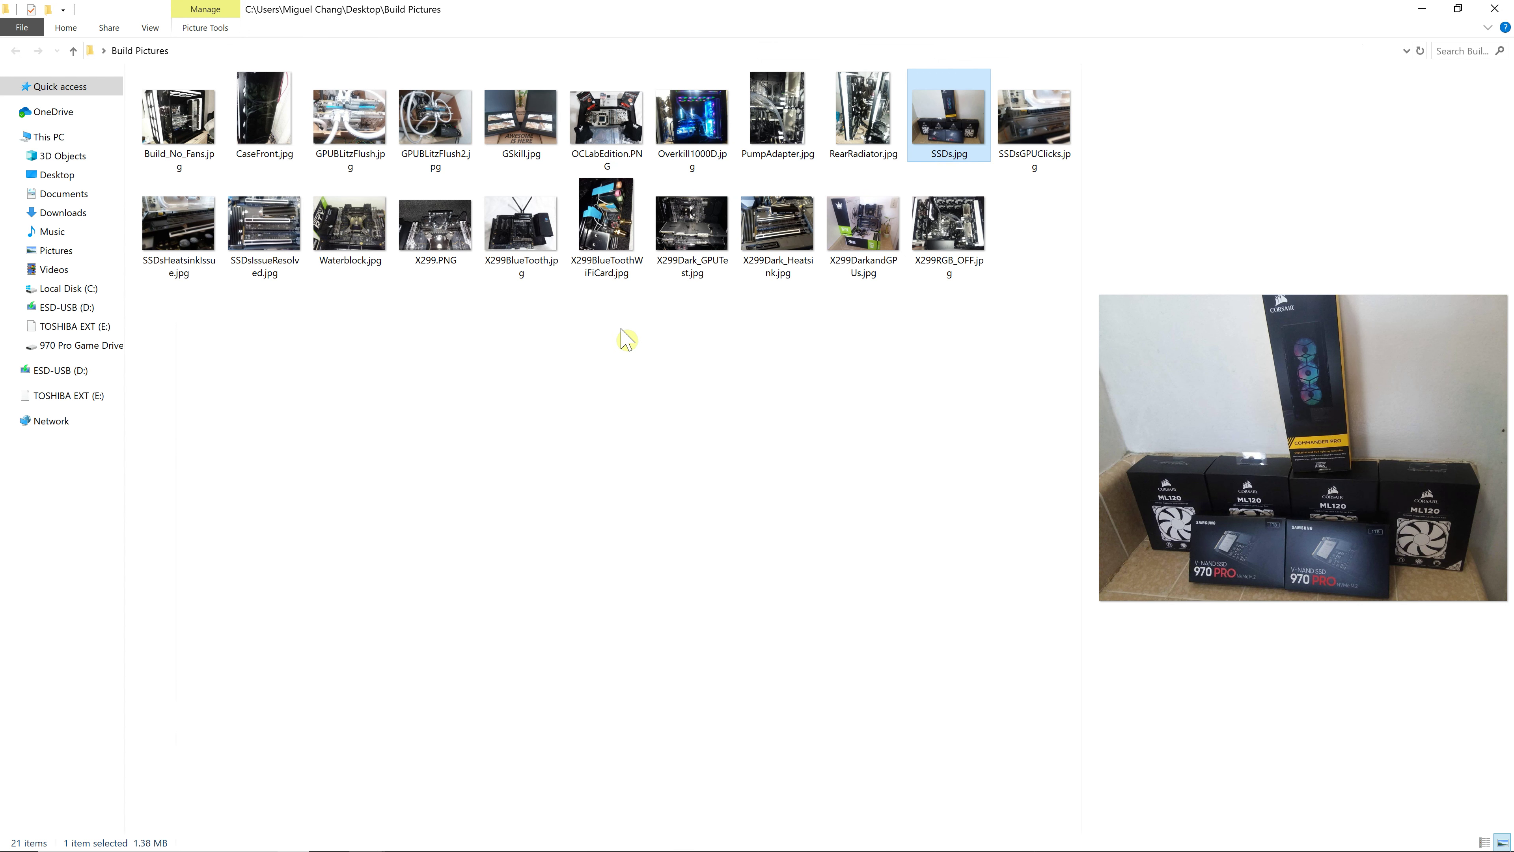
Preview the SSD heatsink and Bluetooth photos, and open SSDsIssueResolved.jpg to view the resolved SSD installation.
click(205, 243)
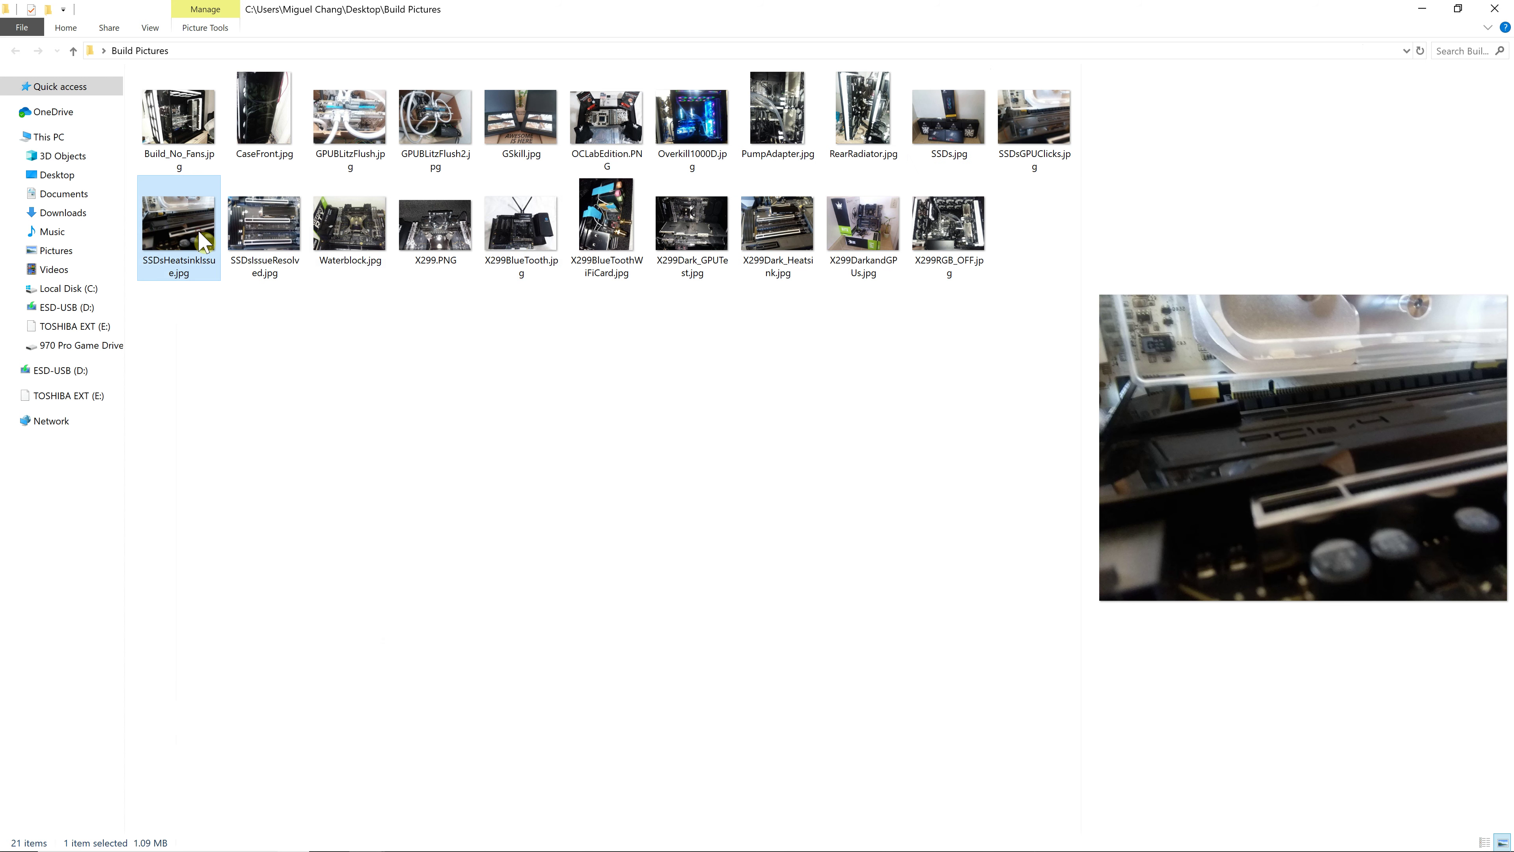
click(262, 239)
click(515, 229)
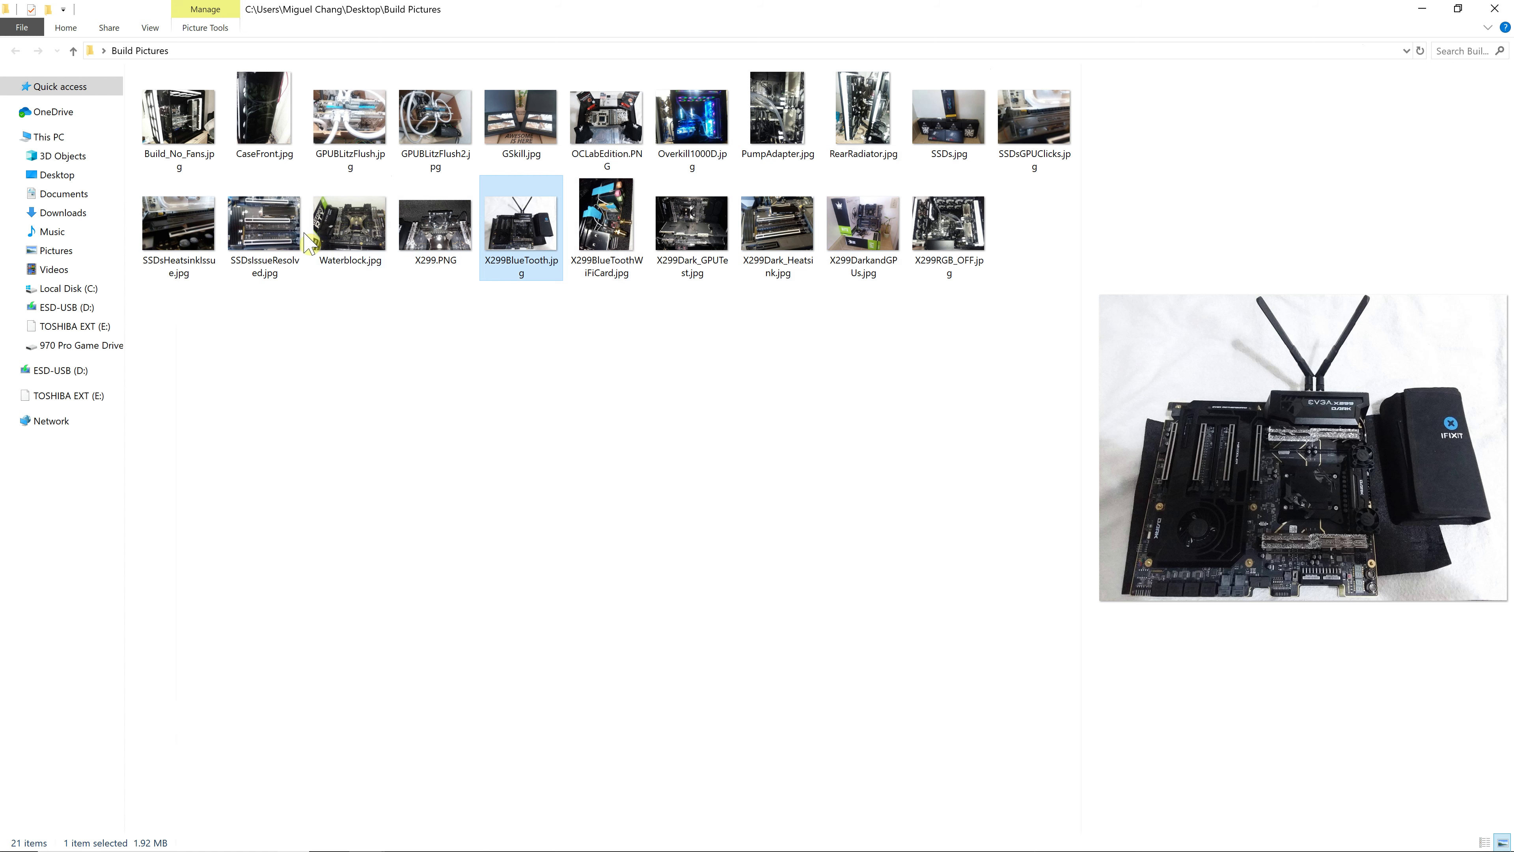
double_click(280, 233)
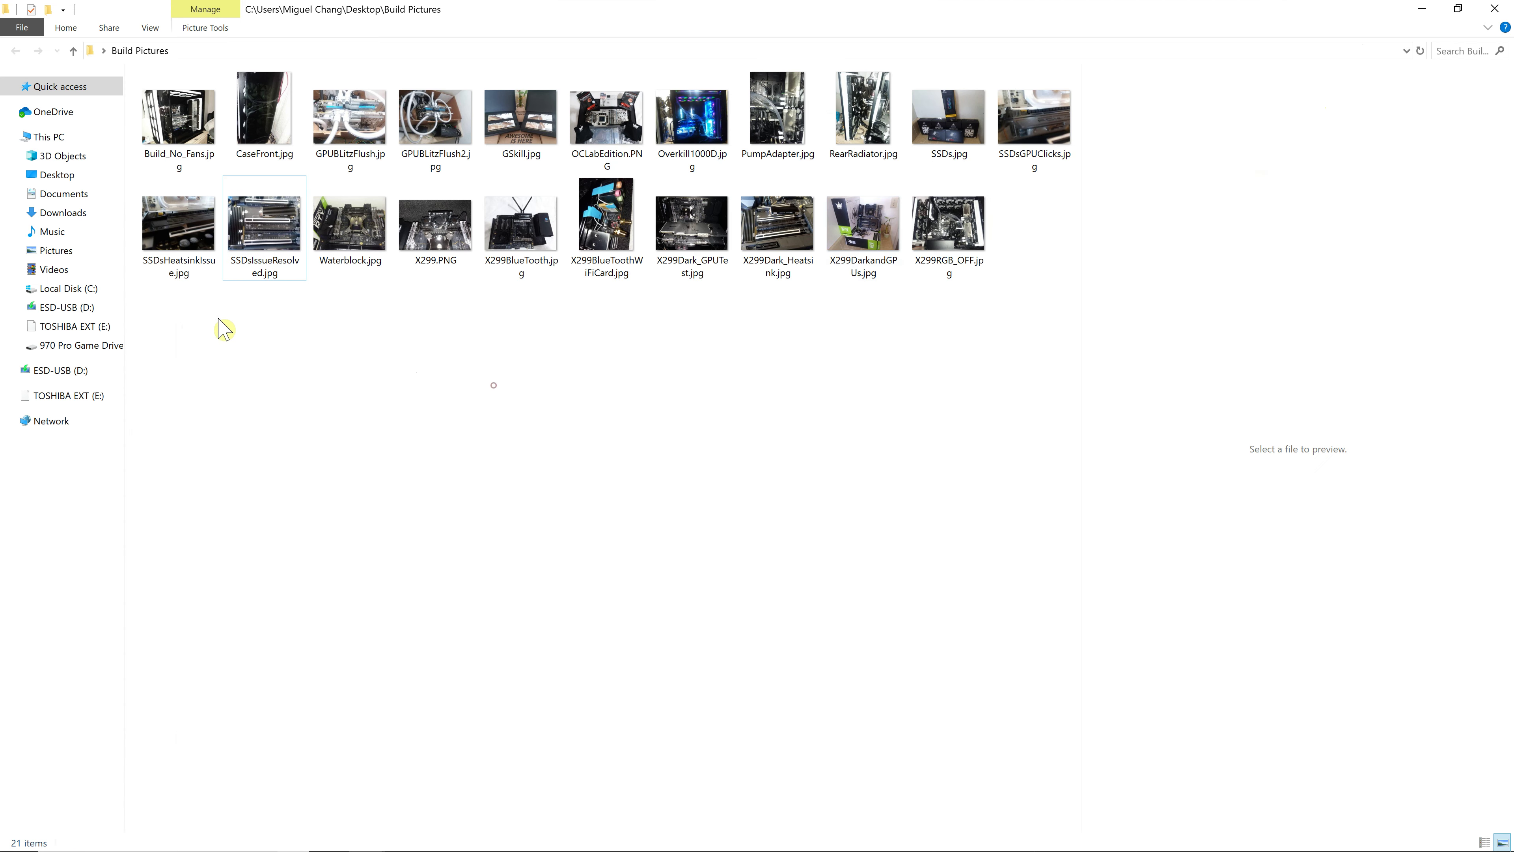
Open SSDsHeatsinkIssue.jpg in a maximized window to examine the SSD heatsink clearance below the graphics card, and close the photo.
click(196, 244)
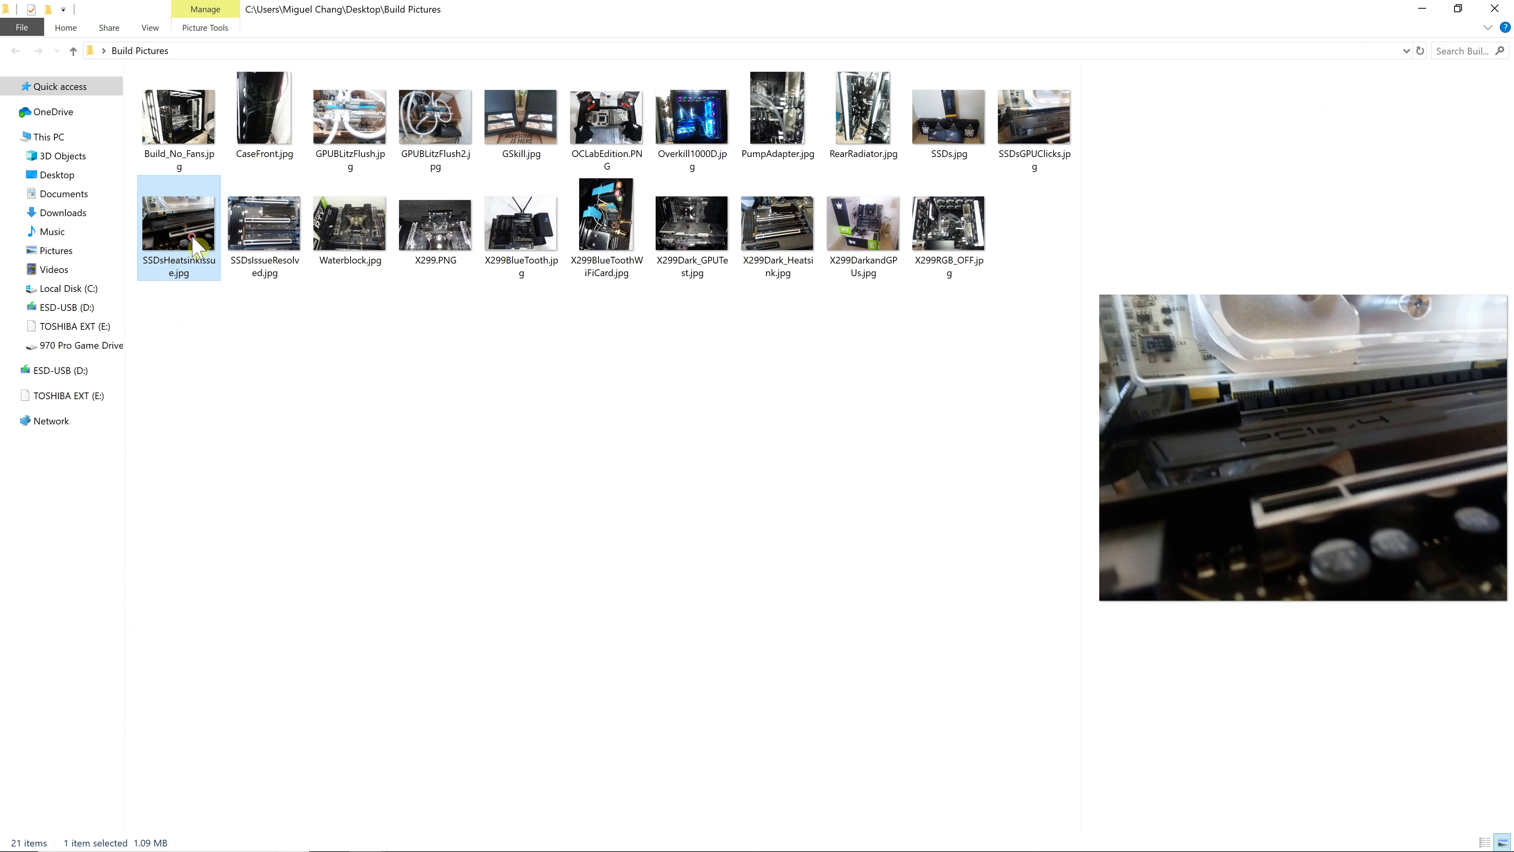
double_click(197, 245)
click(600, 338)
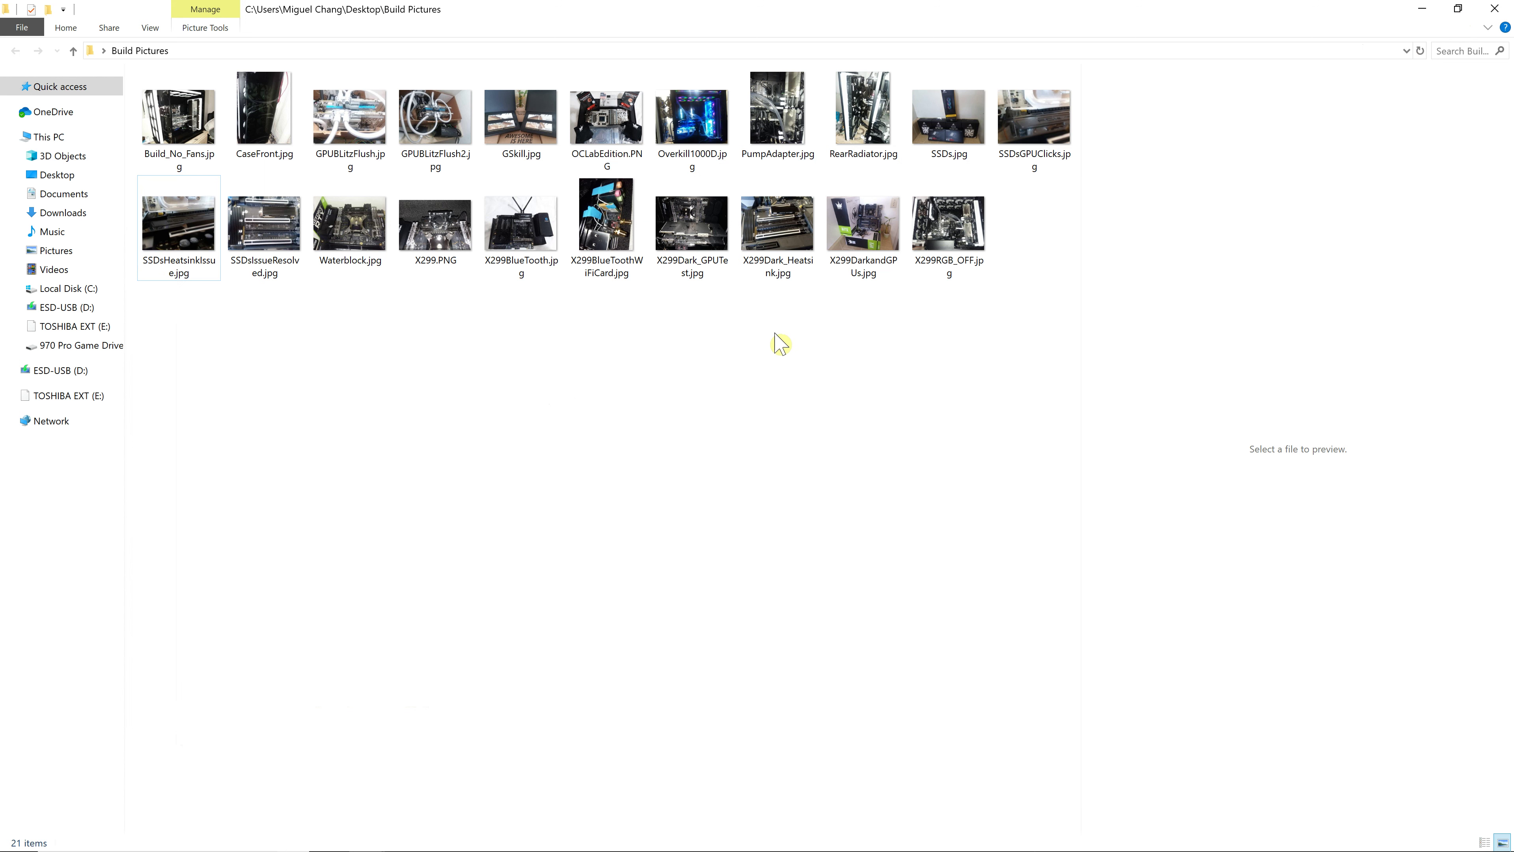
Open SSDsGPUClicks.jpg to view the close-up of the graphics card slot, and close the photo.
double_click(1035, 119)
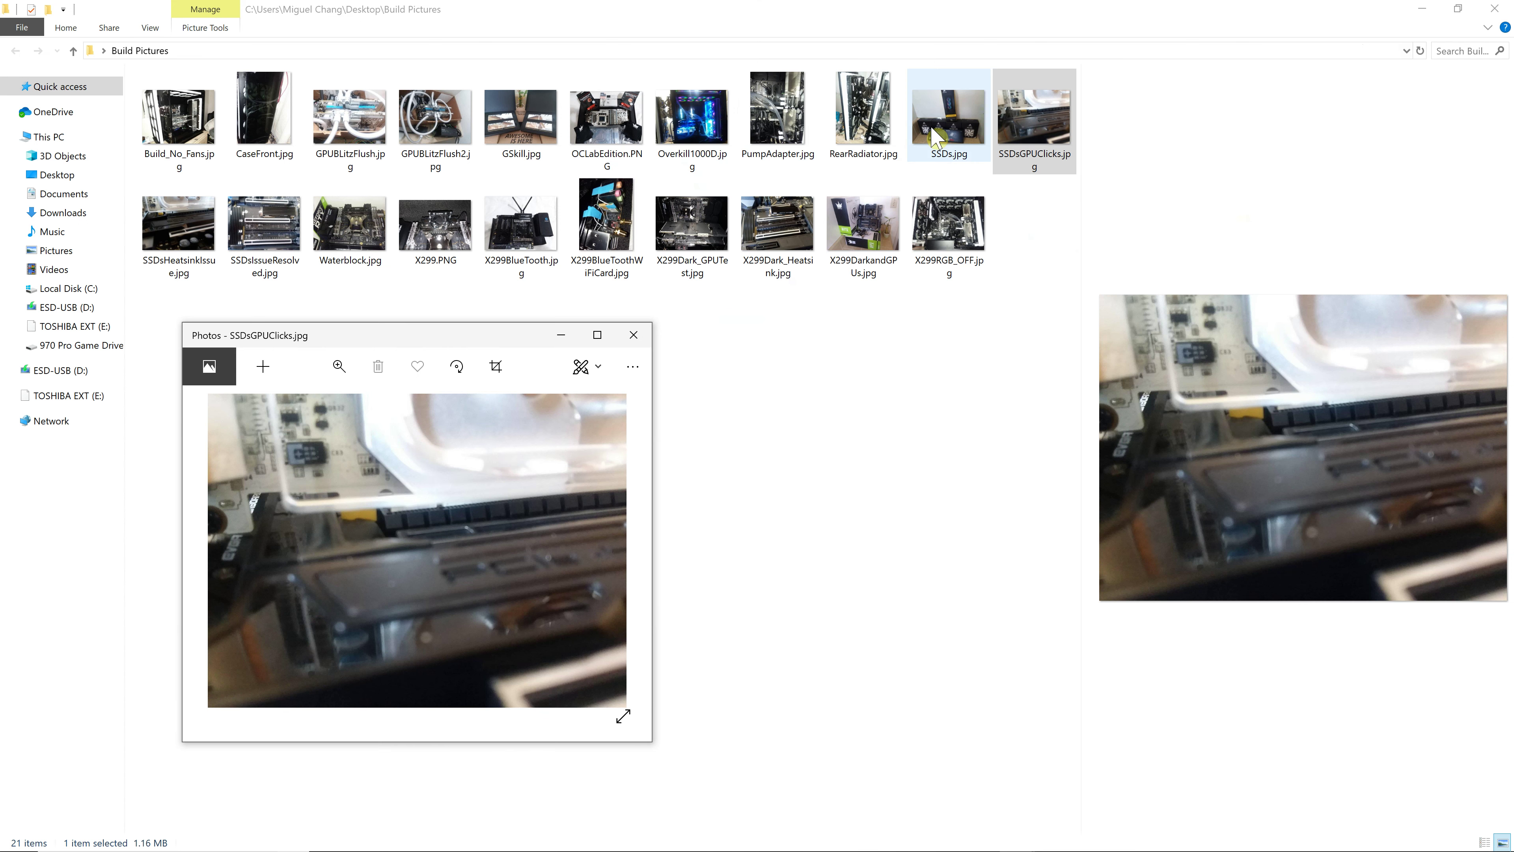
click(633, 344)
click(624, 361)
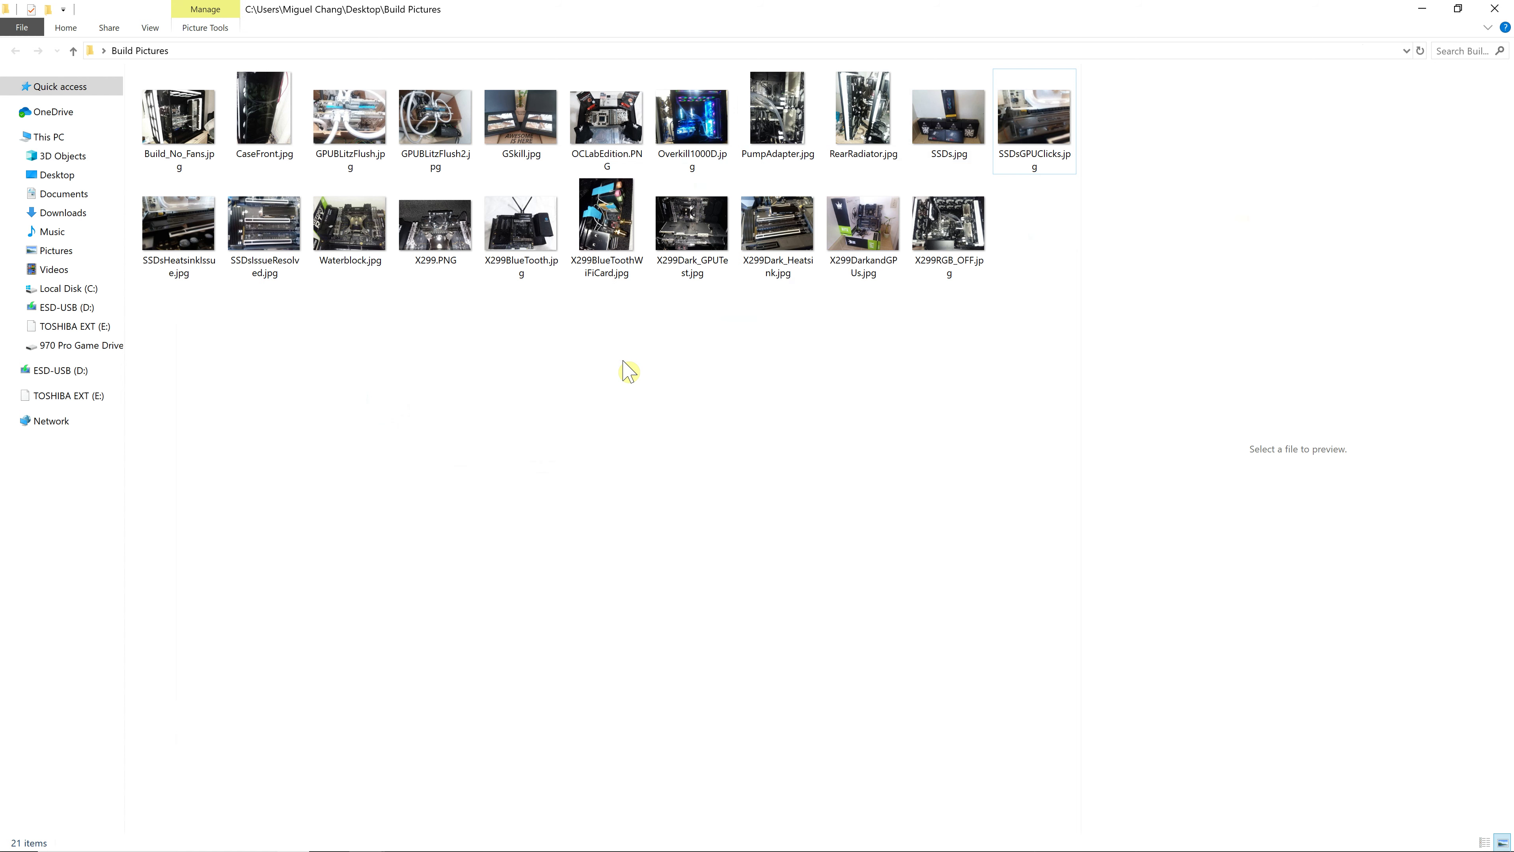
Open GSkill.jpg in a maximized window to view the memory modules, and close the photo.
double_click(523, 117)
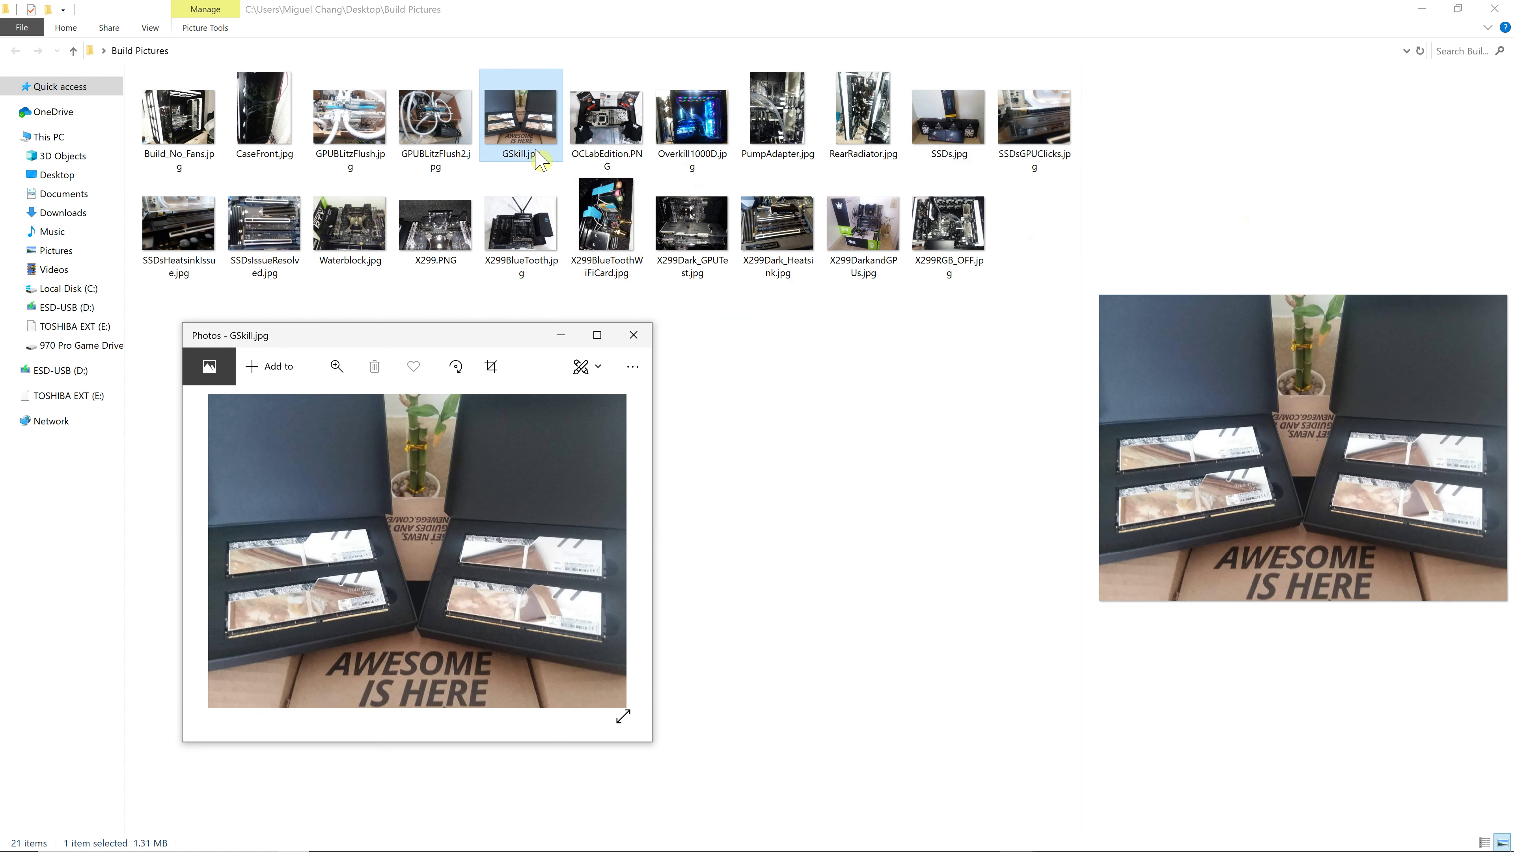
click(598, 335)
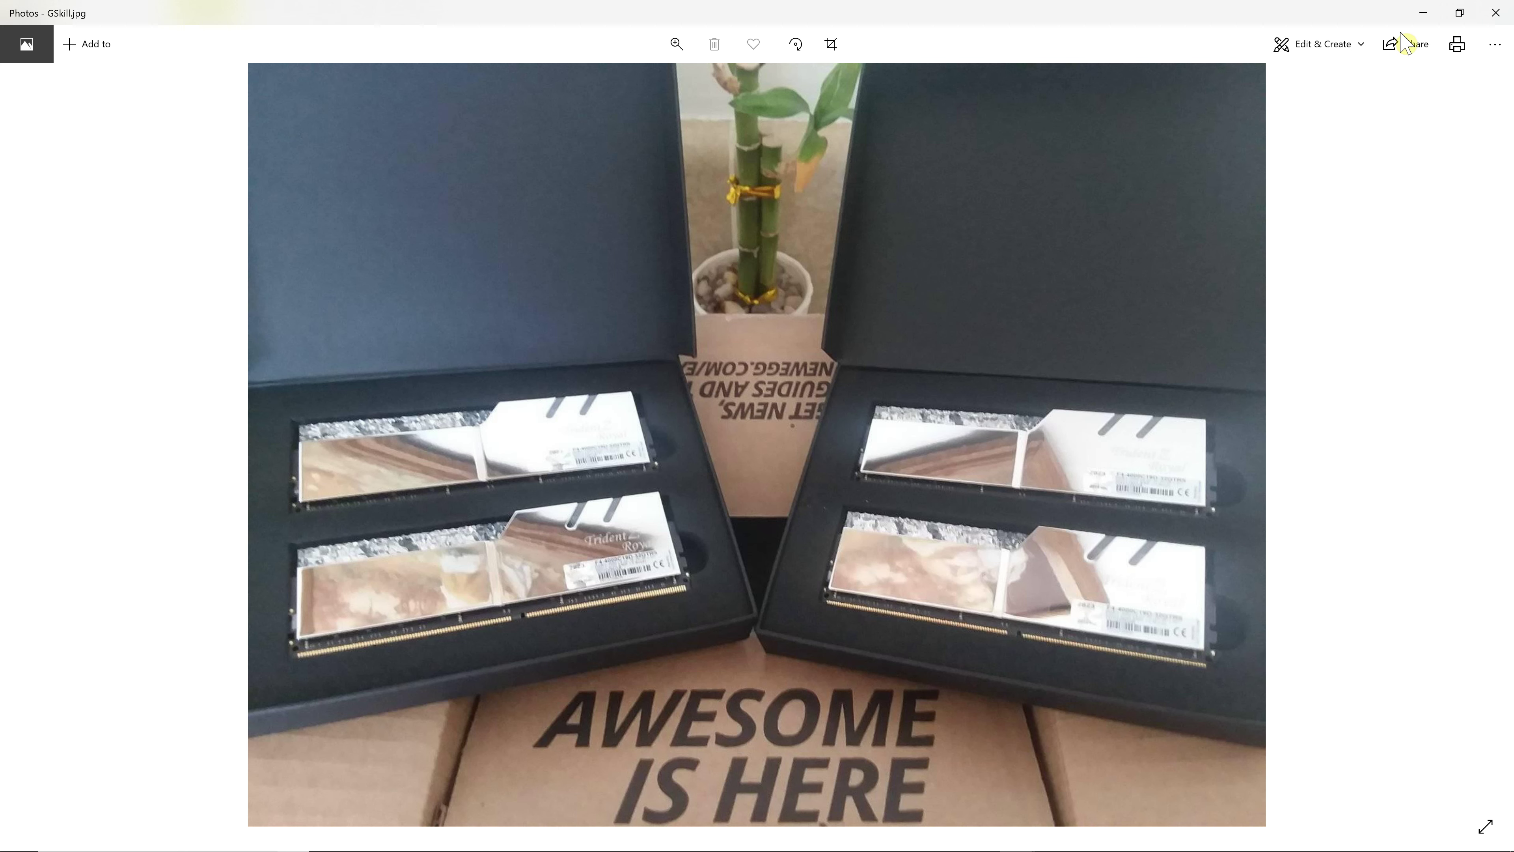
click(1460, 13)
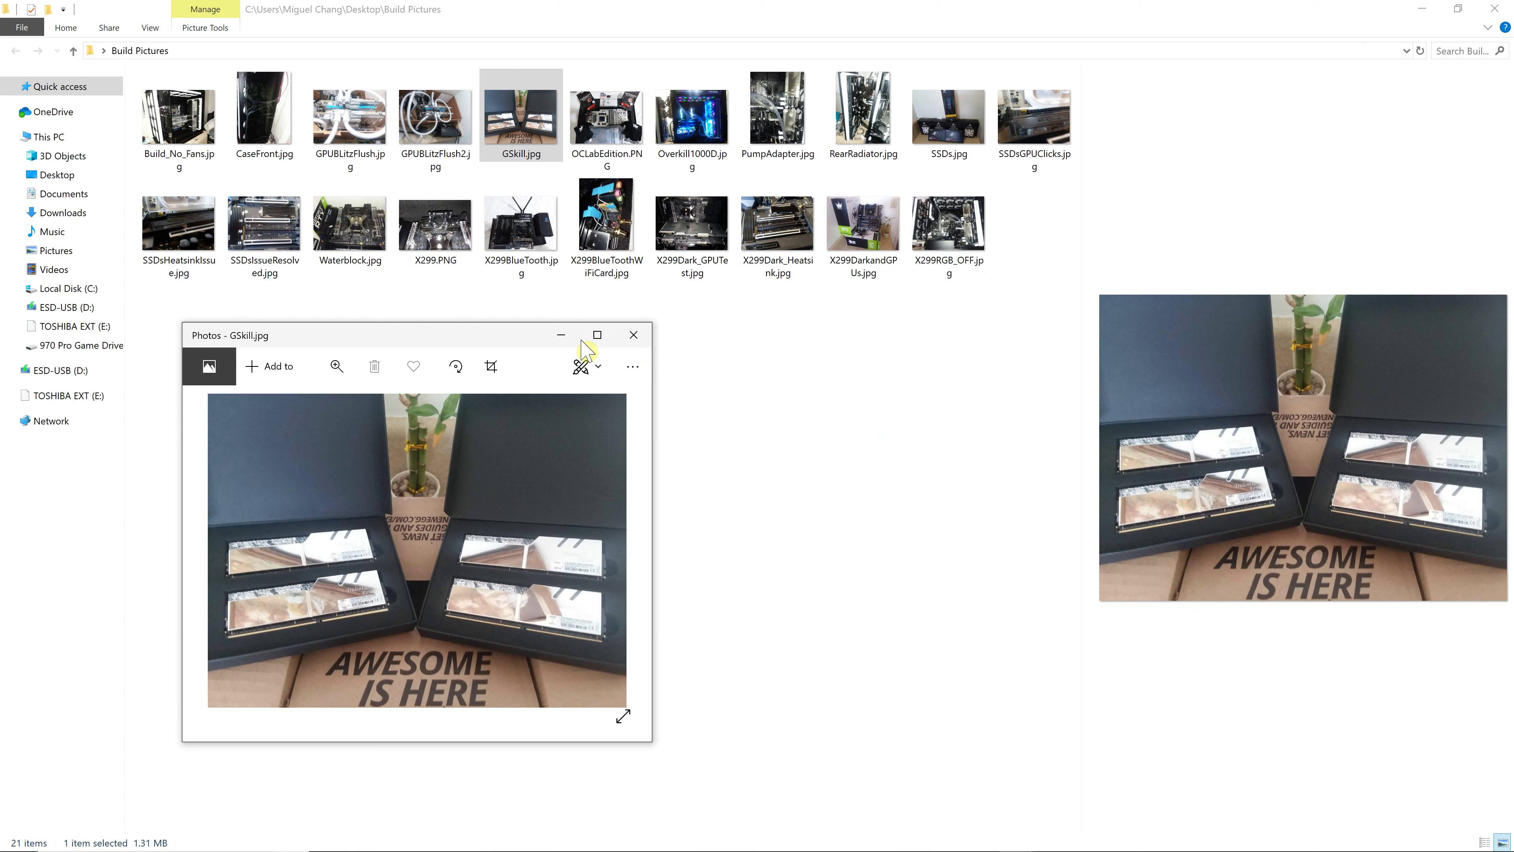
click(645, 336)
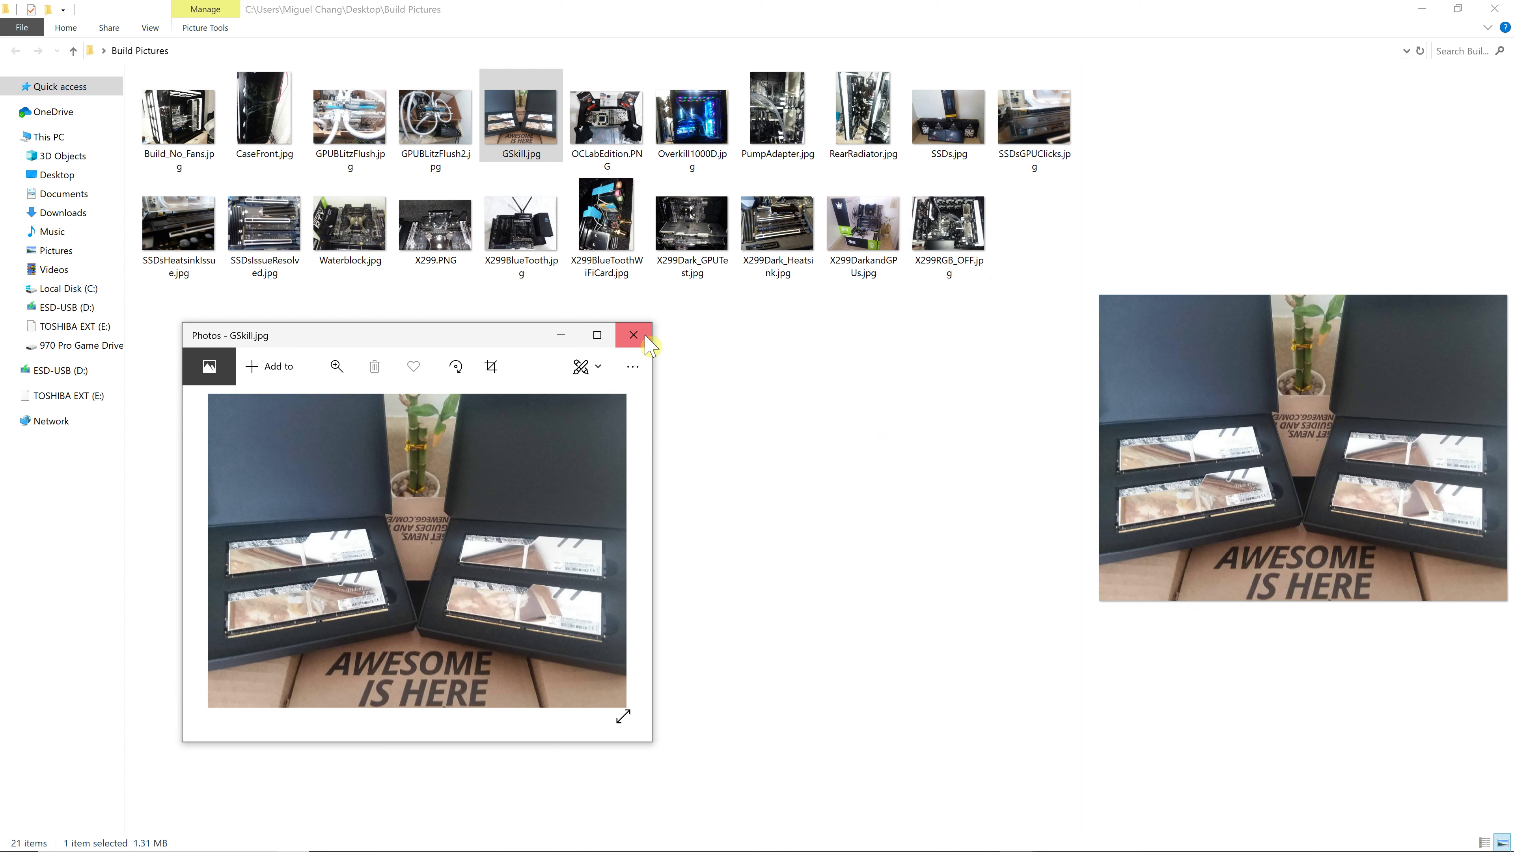
Open OCLabEdition.PNG and examine the top coat, liquid metal packs and bare graphics card board in close-up.
click(614, 143)
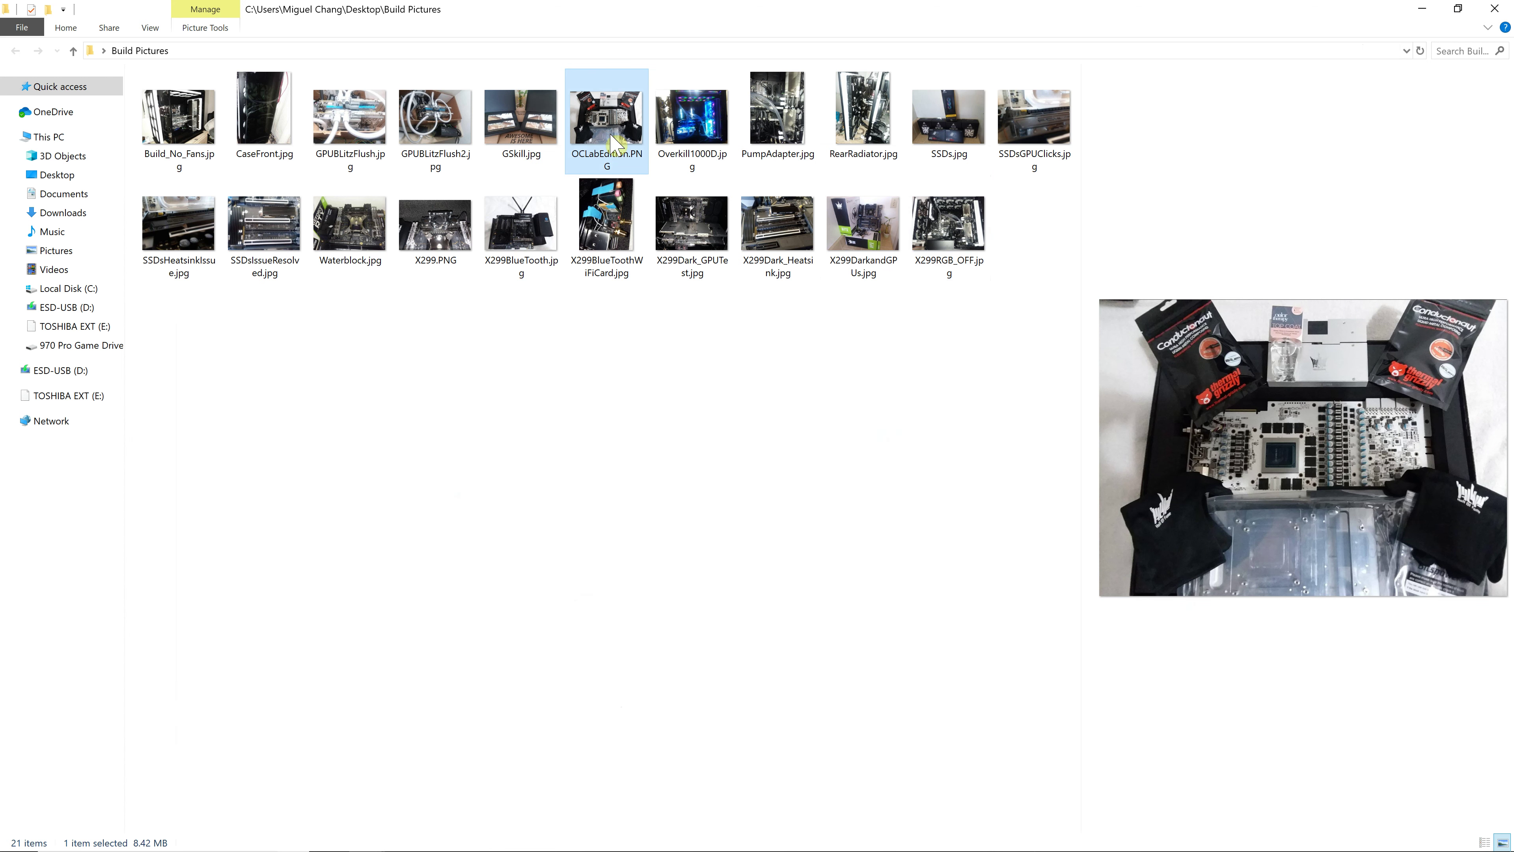
double_click(613, 143)
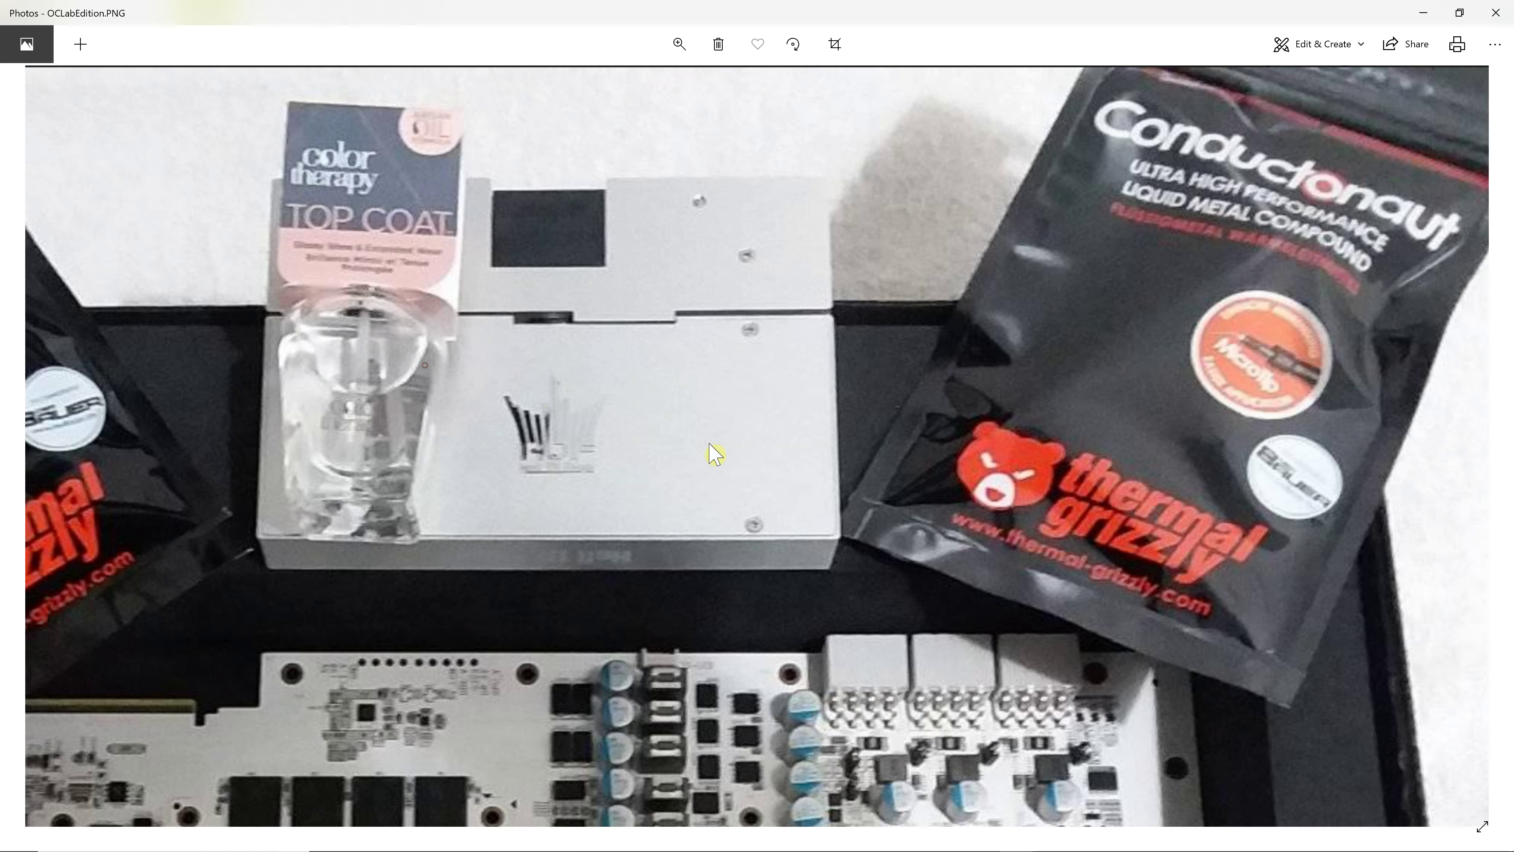
scroll(686, 414, left, 5)
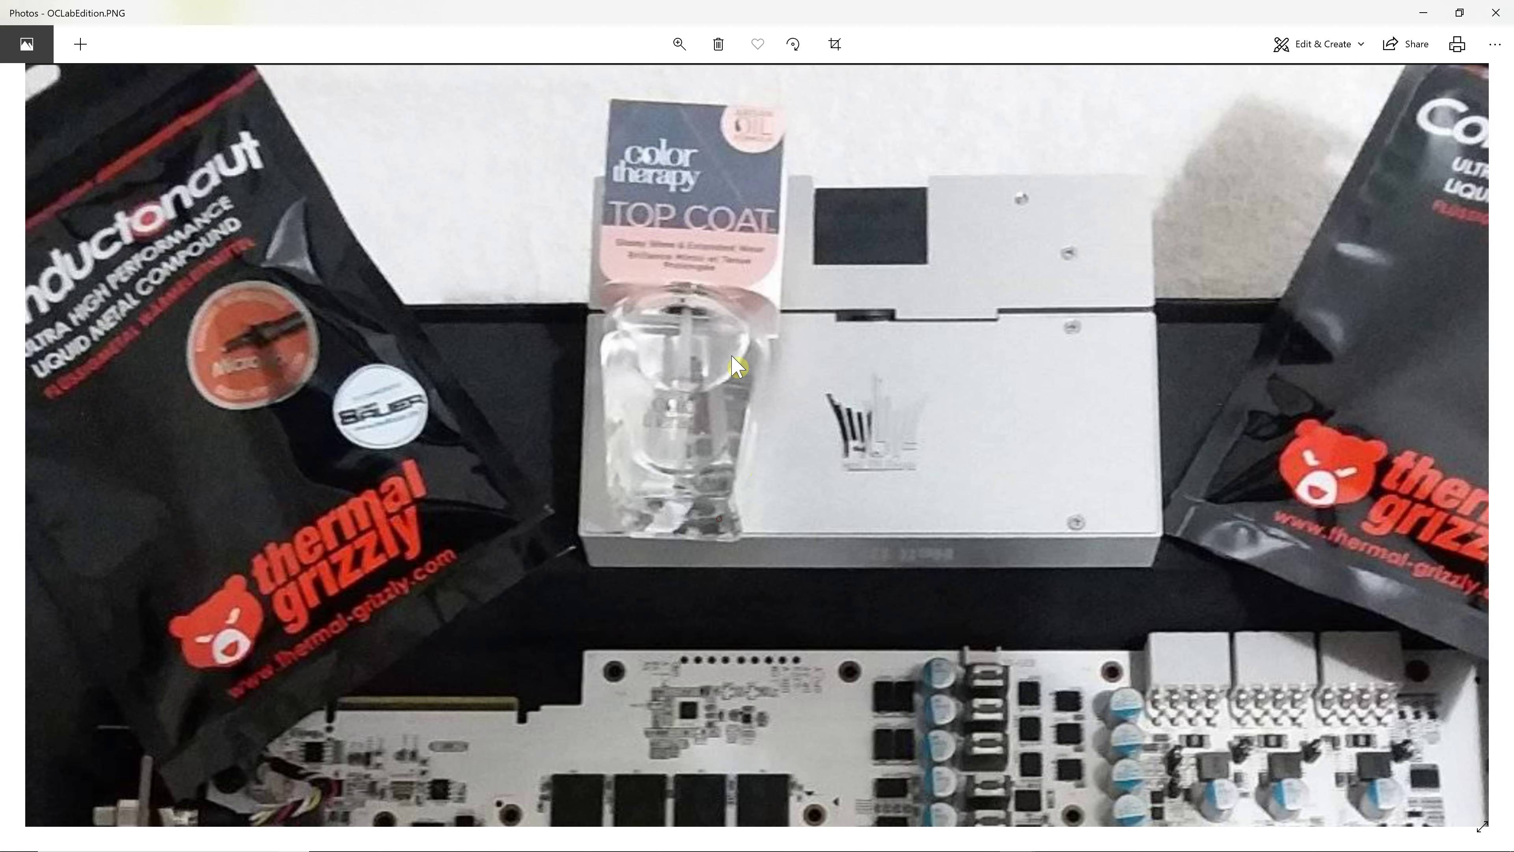
scroll(780, 577, down, 5)
scroll(814, 448, down, 3)
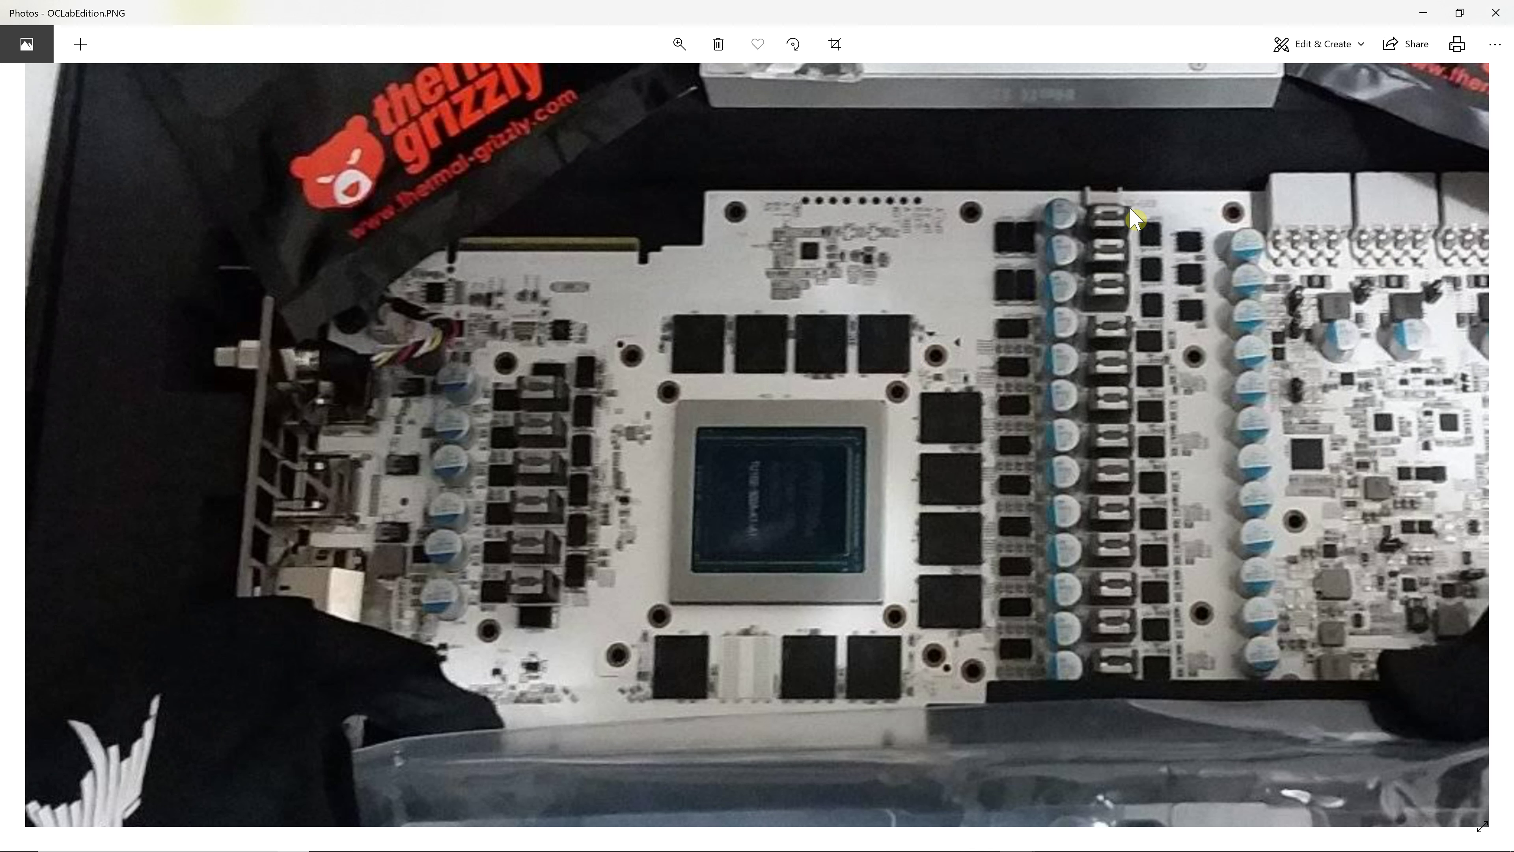
scroll(947, 436, up, 6)
scroll(947, 436, right, 10)
scroll(948, 436, down, 2)
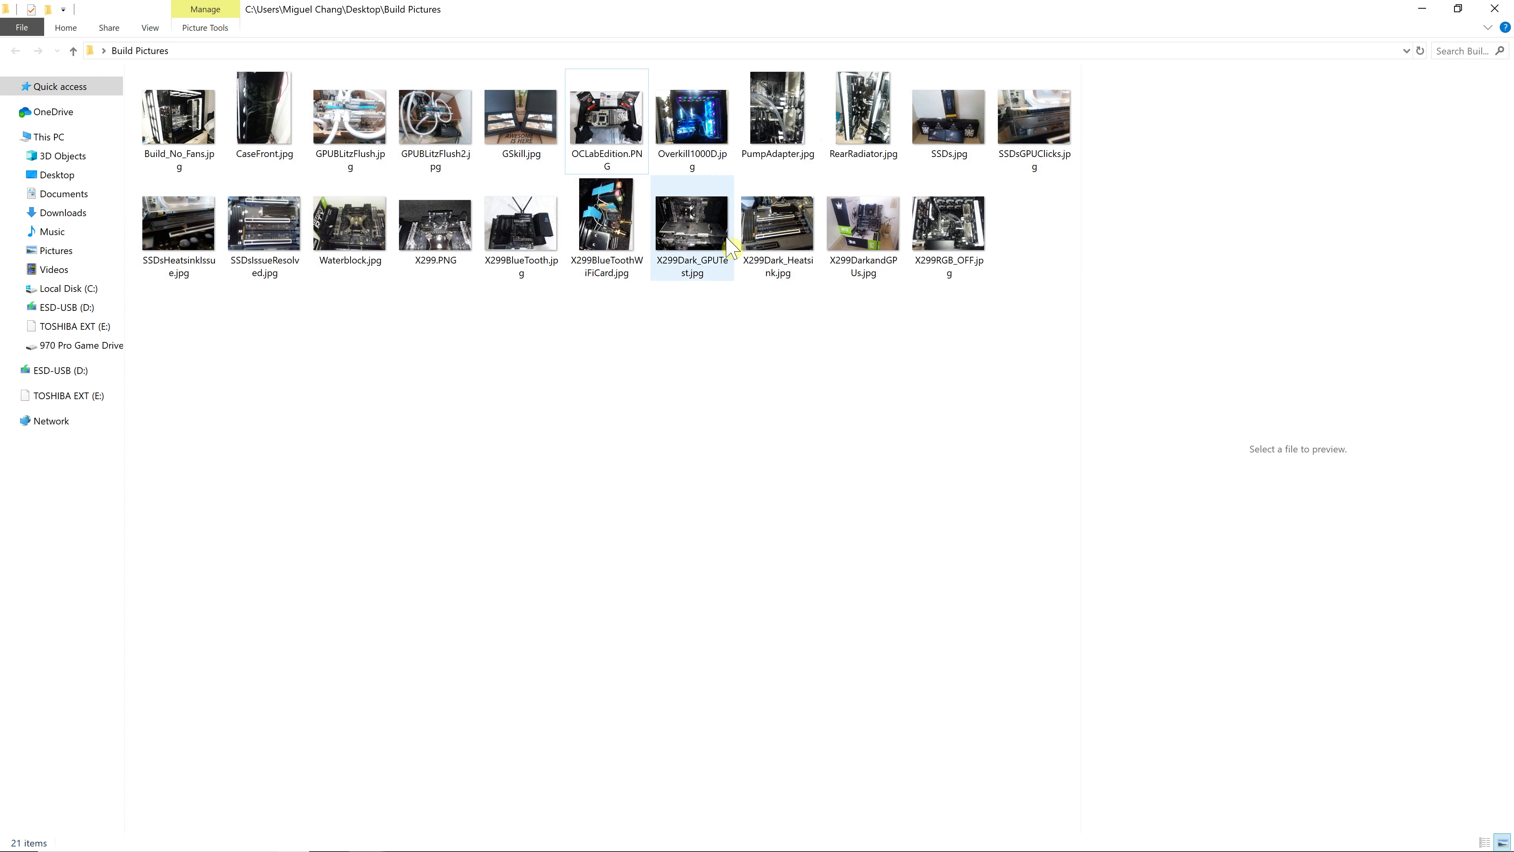
Open X299Dark_GPUTest.jpg in a maximized window to examine the graphics cards mounted on the motherboard, and close the photo.
double_click(704, 242)
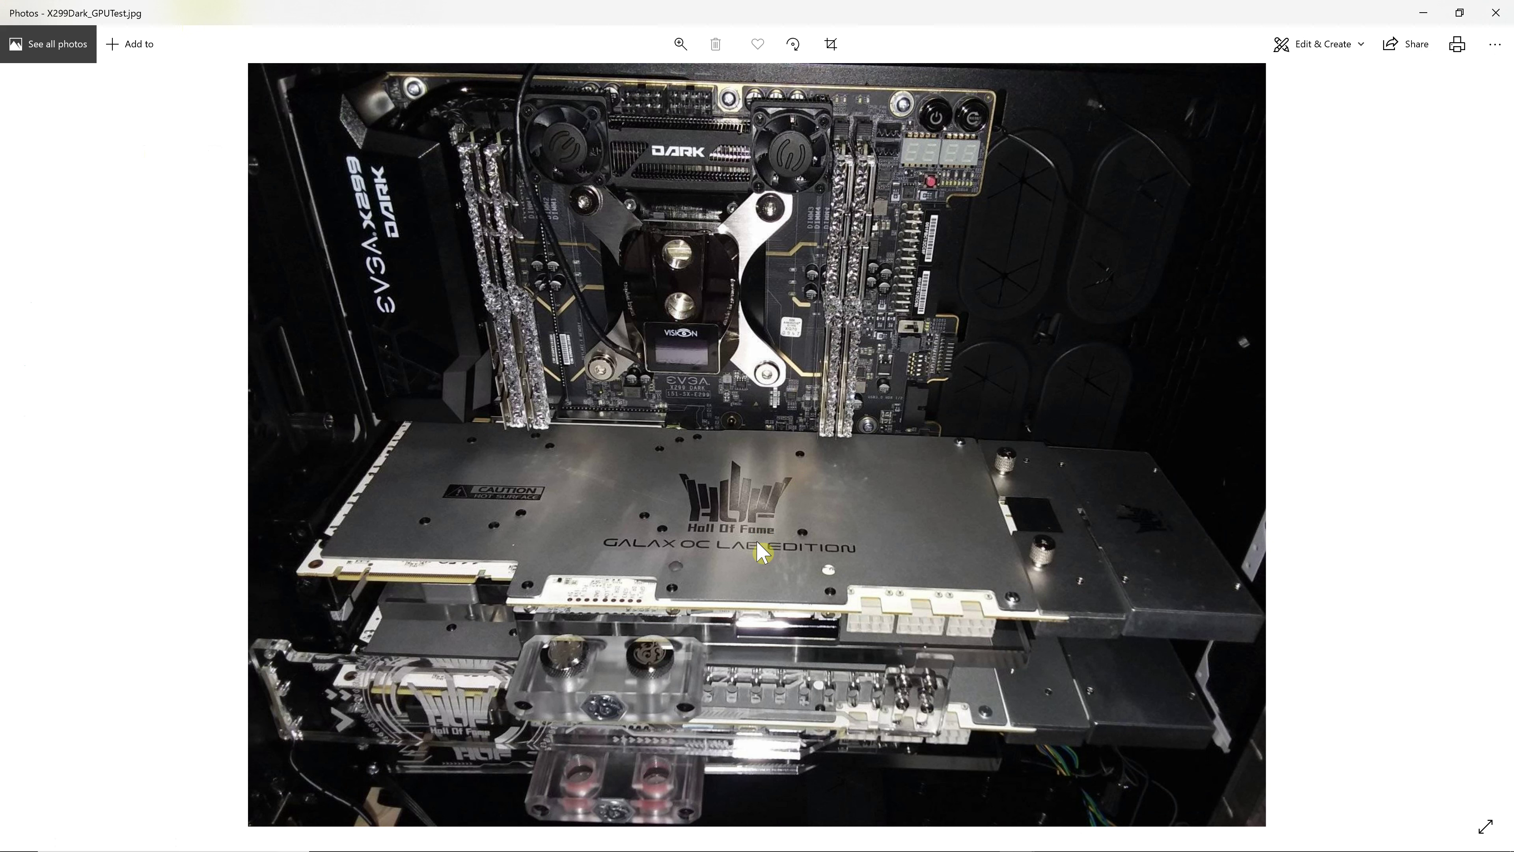
click(808, 683)
click(920, 630)
click(898, 716)
click(1458, 16)
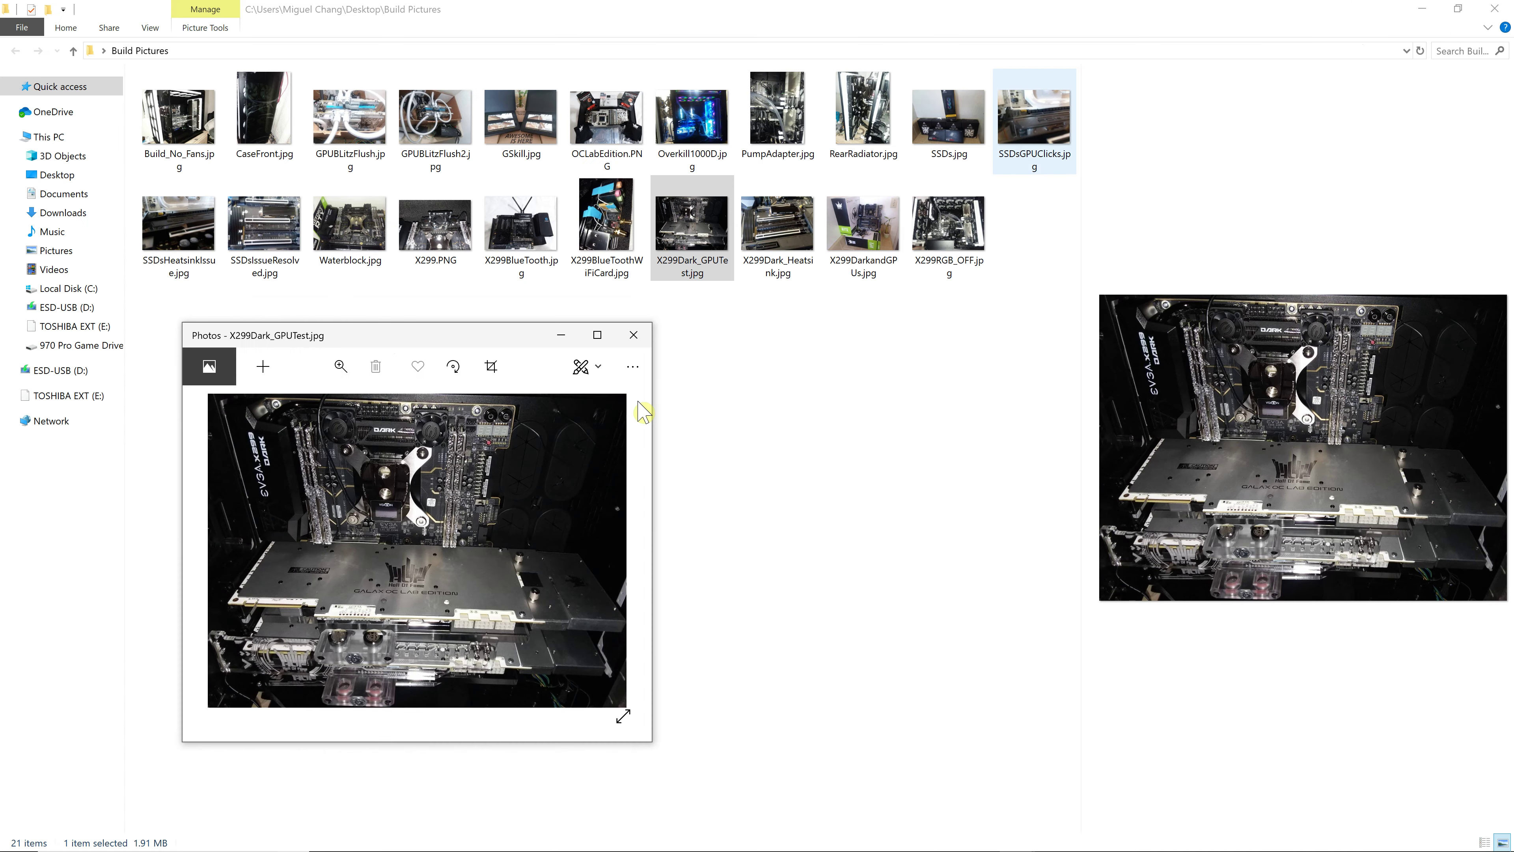
click(636, 349)
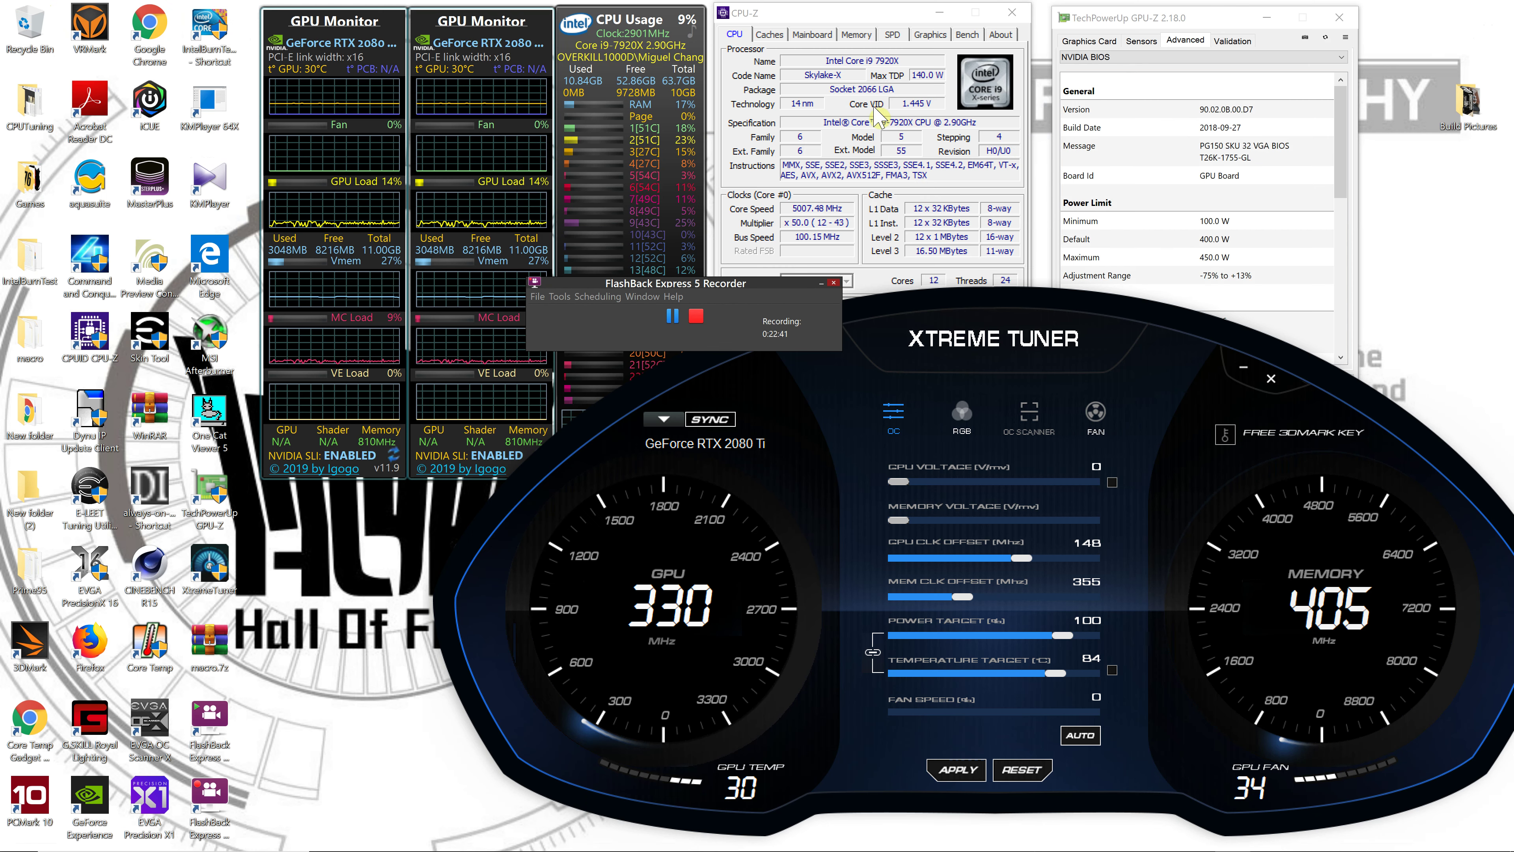
On the desktop, move the GPU-Z window over CPU-Z and the recorder window clear of the hardware monitors.
drag(1170, 22, 956, 30)
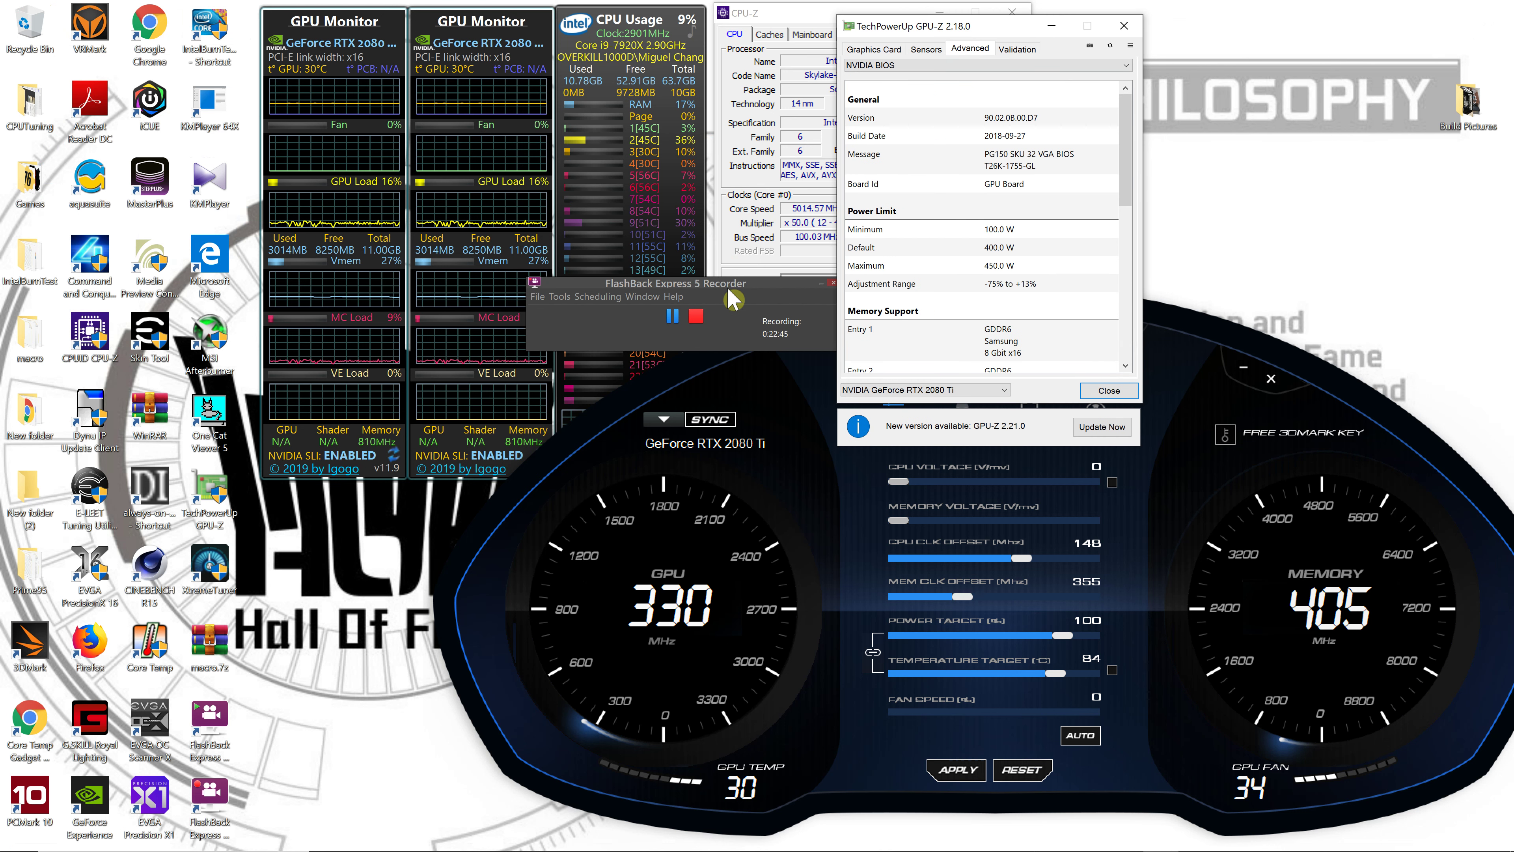
click(779, 284)
drag(783, 292, 317, 583)
drag(923, 27, 775, 17)
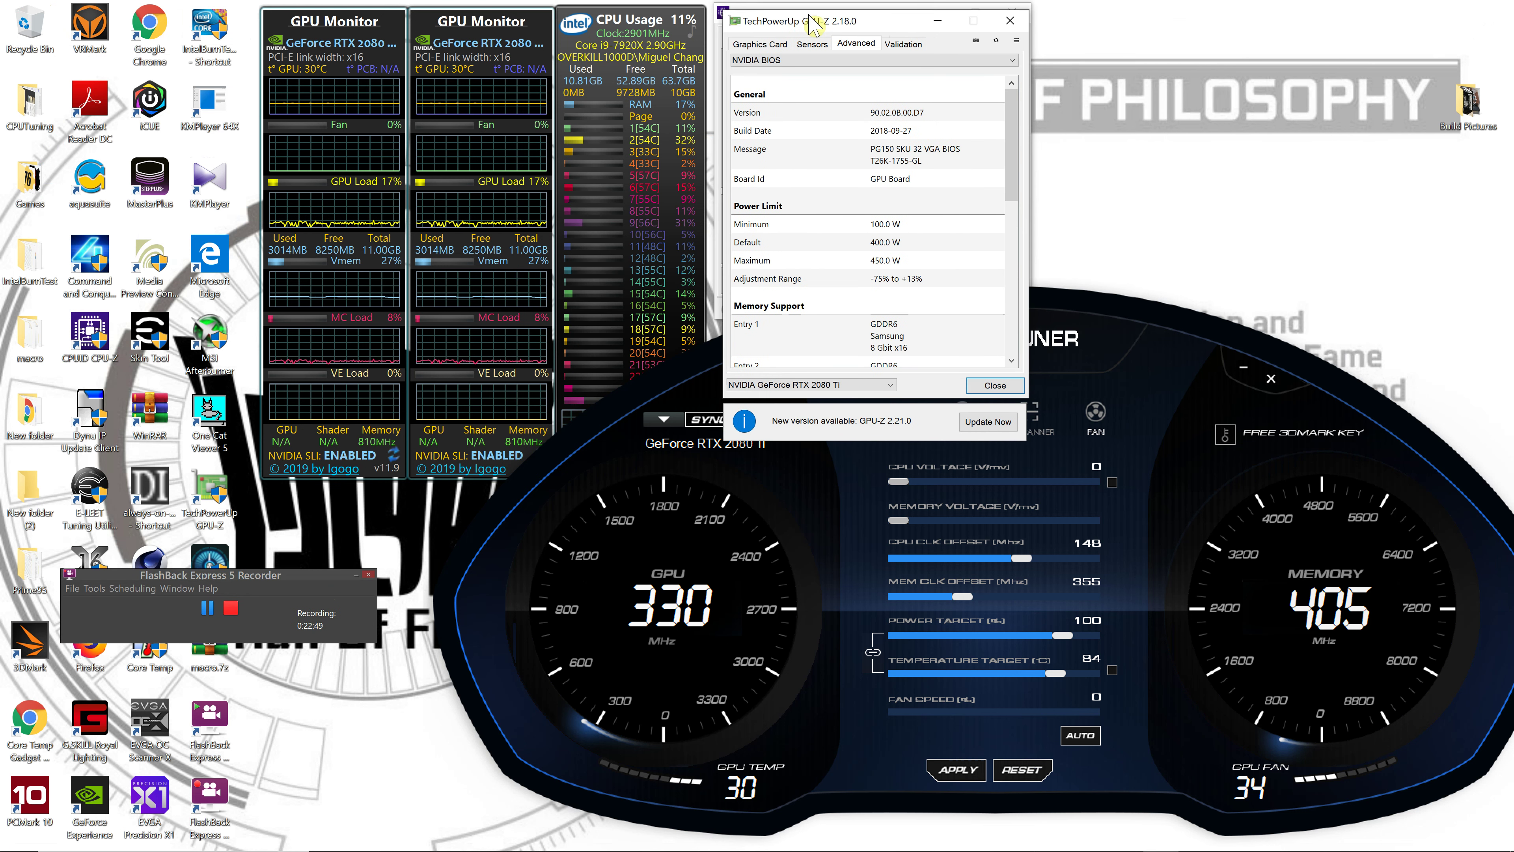
Examine the maximum and default power limits in GPU-Z's NVIDIA BIOS details, and the graphics card's general specifications.
click(945, 260)
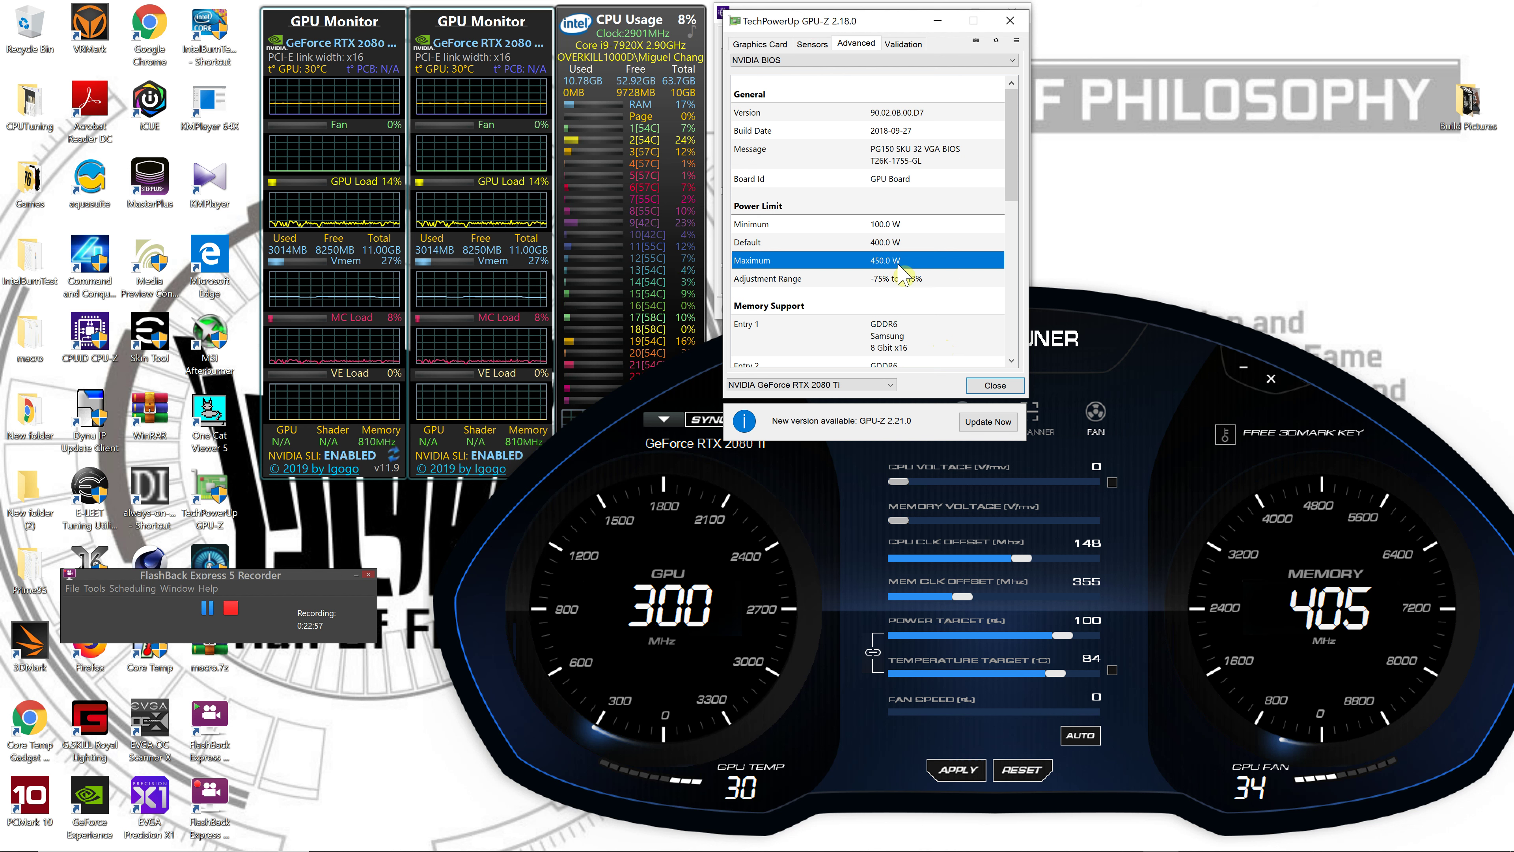
click(923, 244)
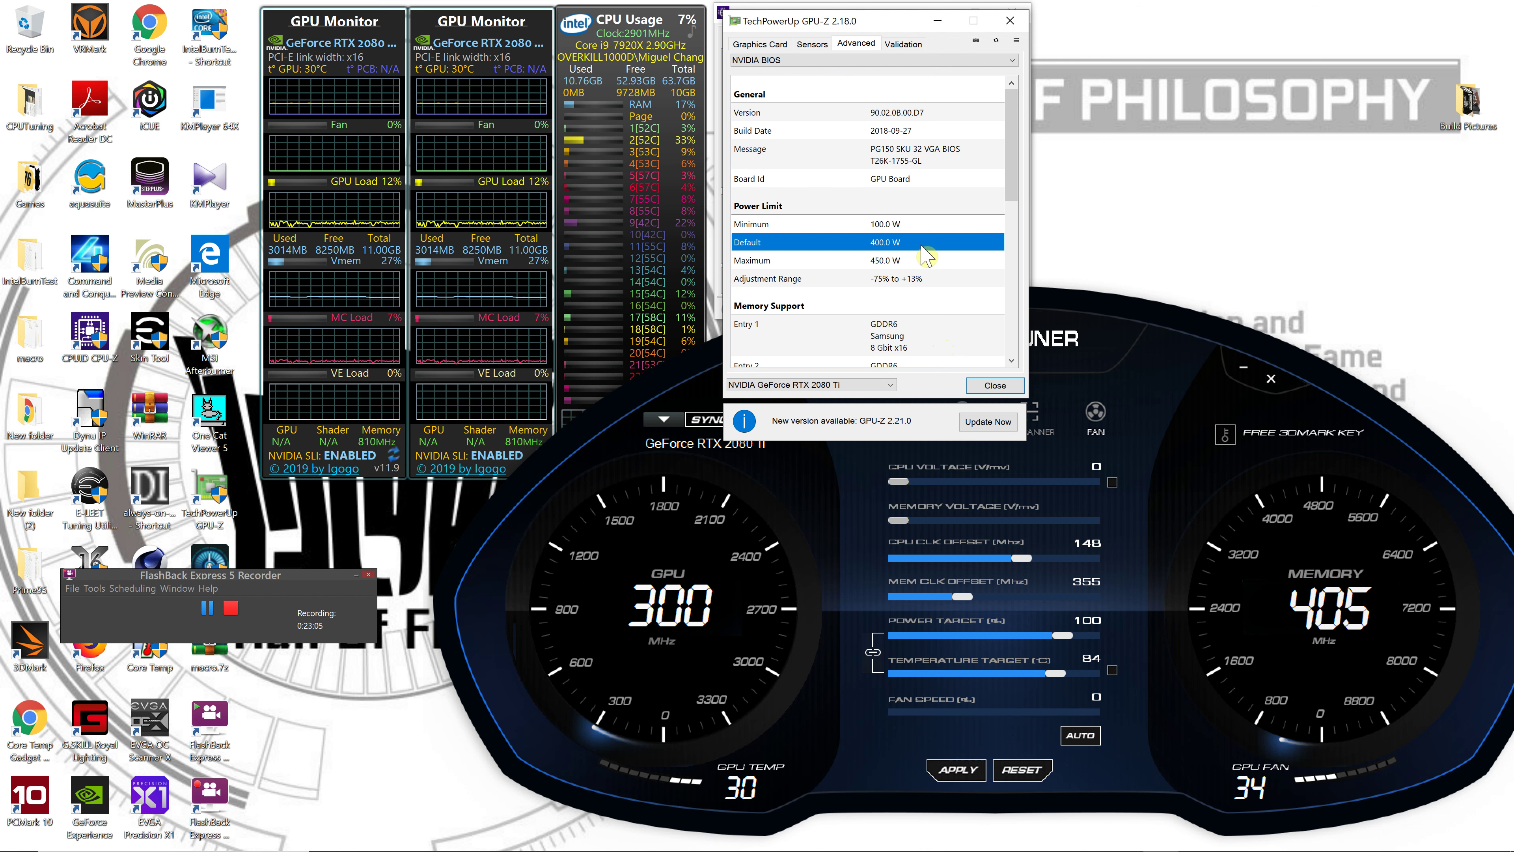
scroll(929, 255, down, 5)
click(764, 47)
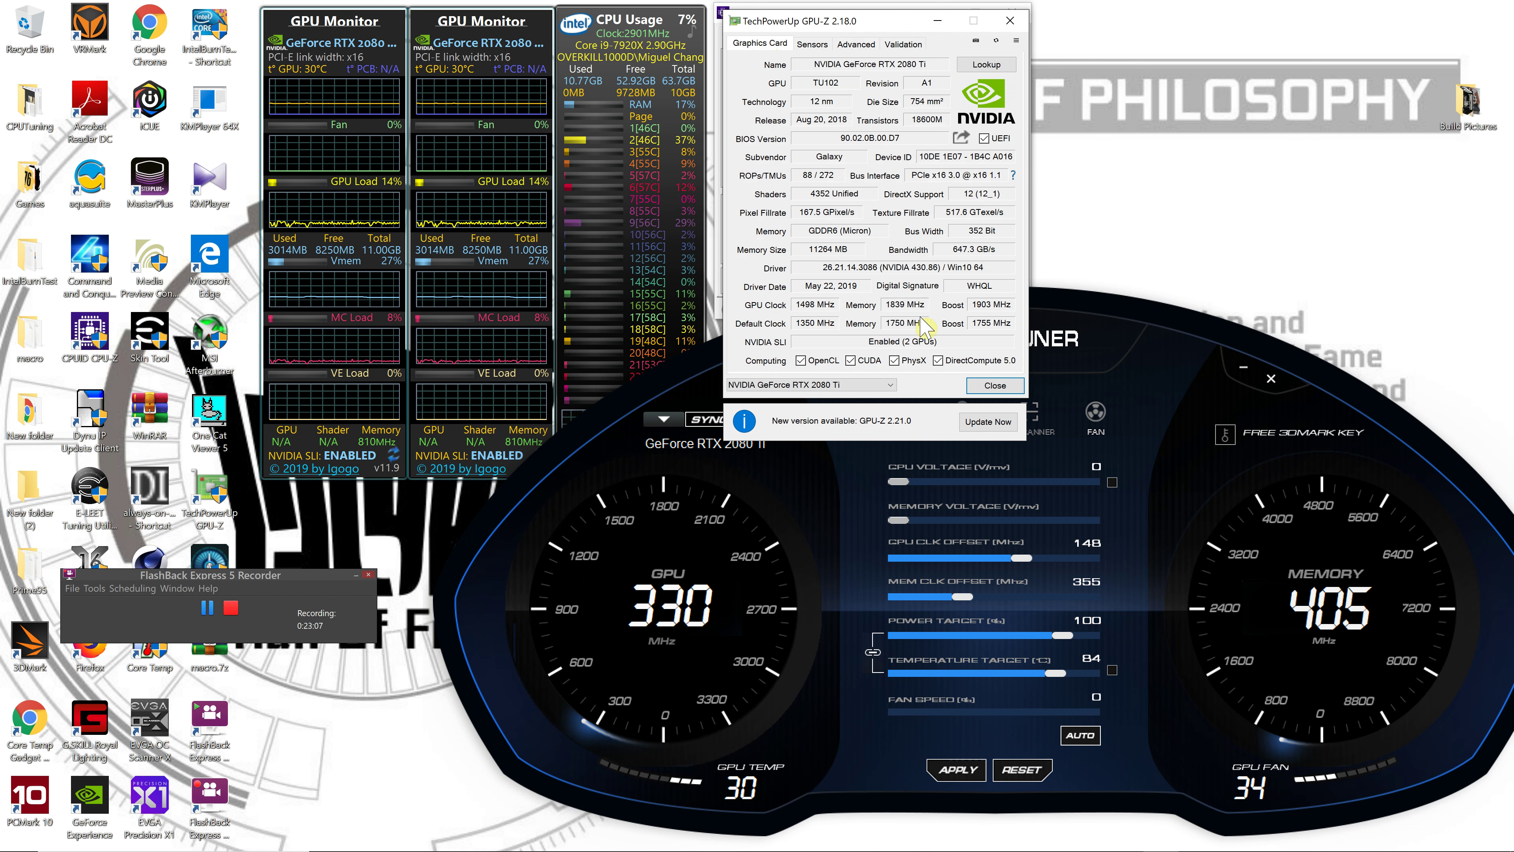
mouse_move(925, 327)
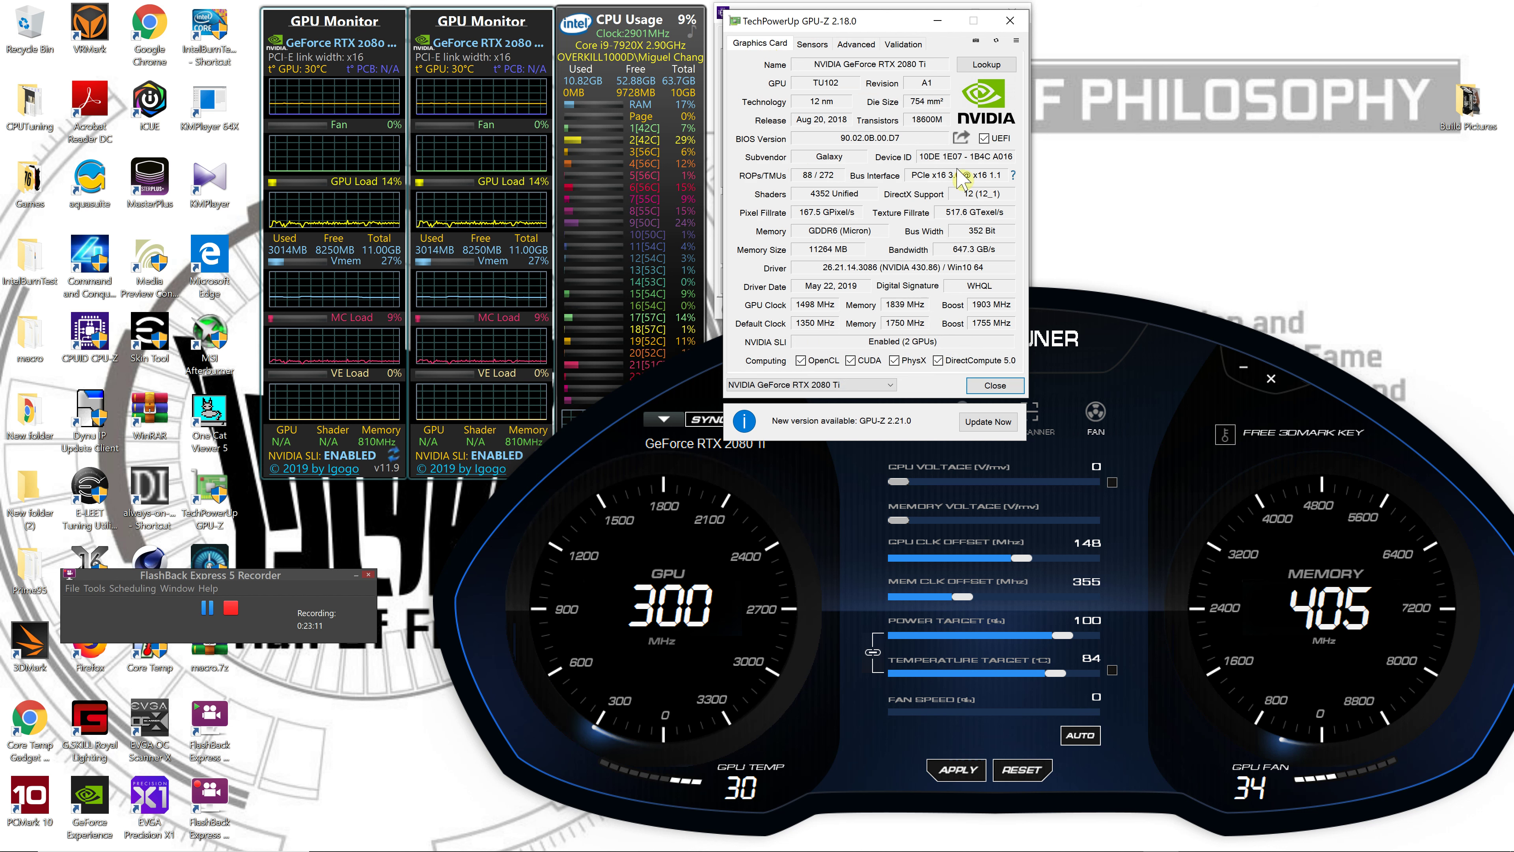
mouse_move(947, 164)
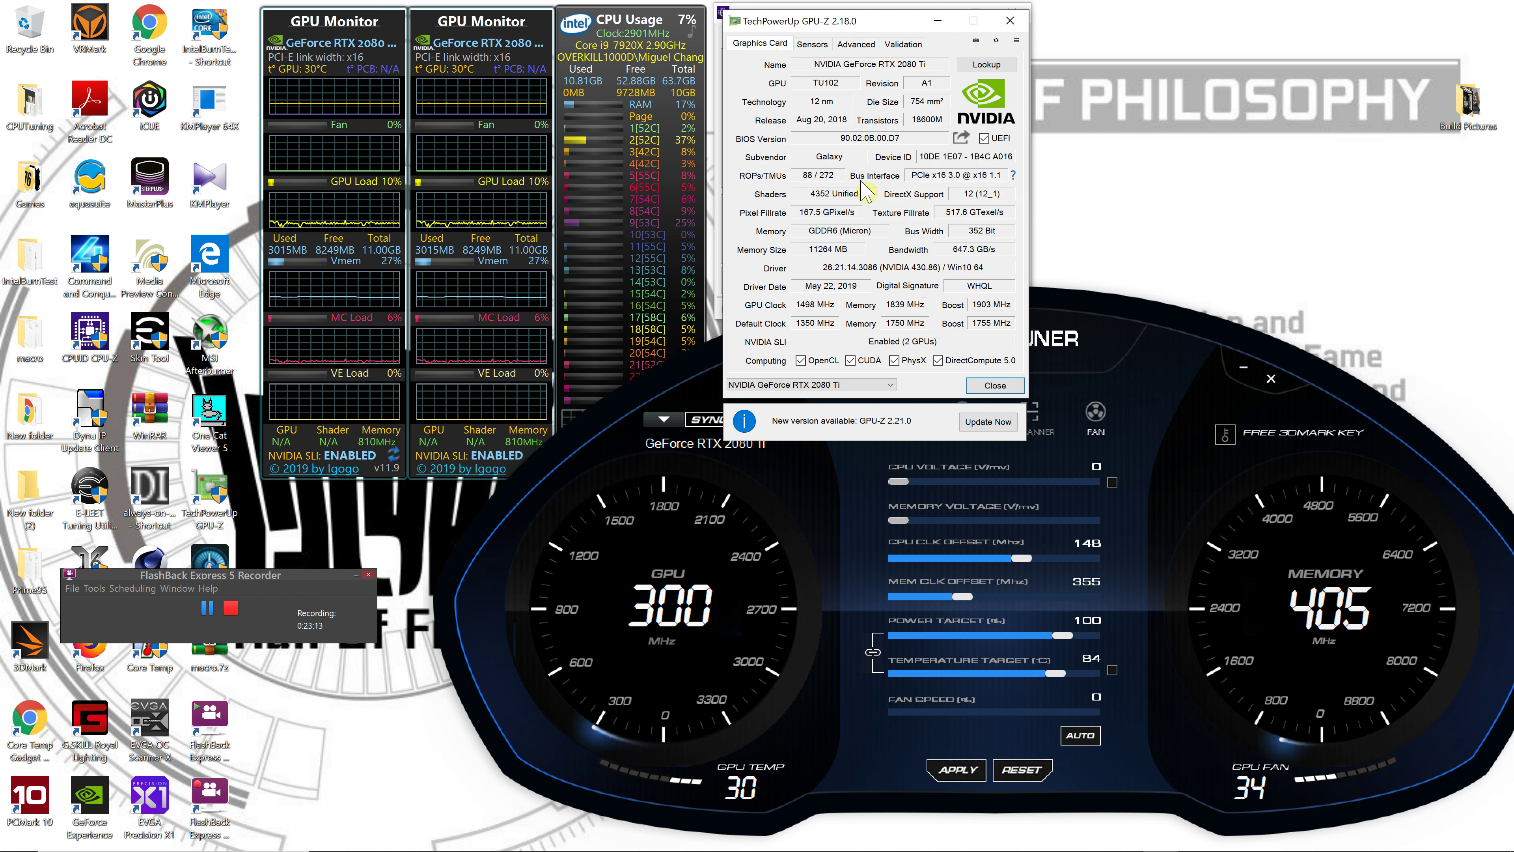
Clear the GPU-Z and CPU-Z windows from the desktop and move Xtreme Tuner away from the hardware monitors.
mouse_move(843, 176)
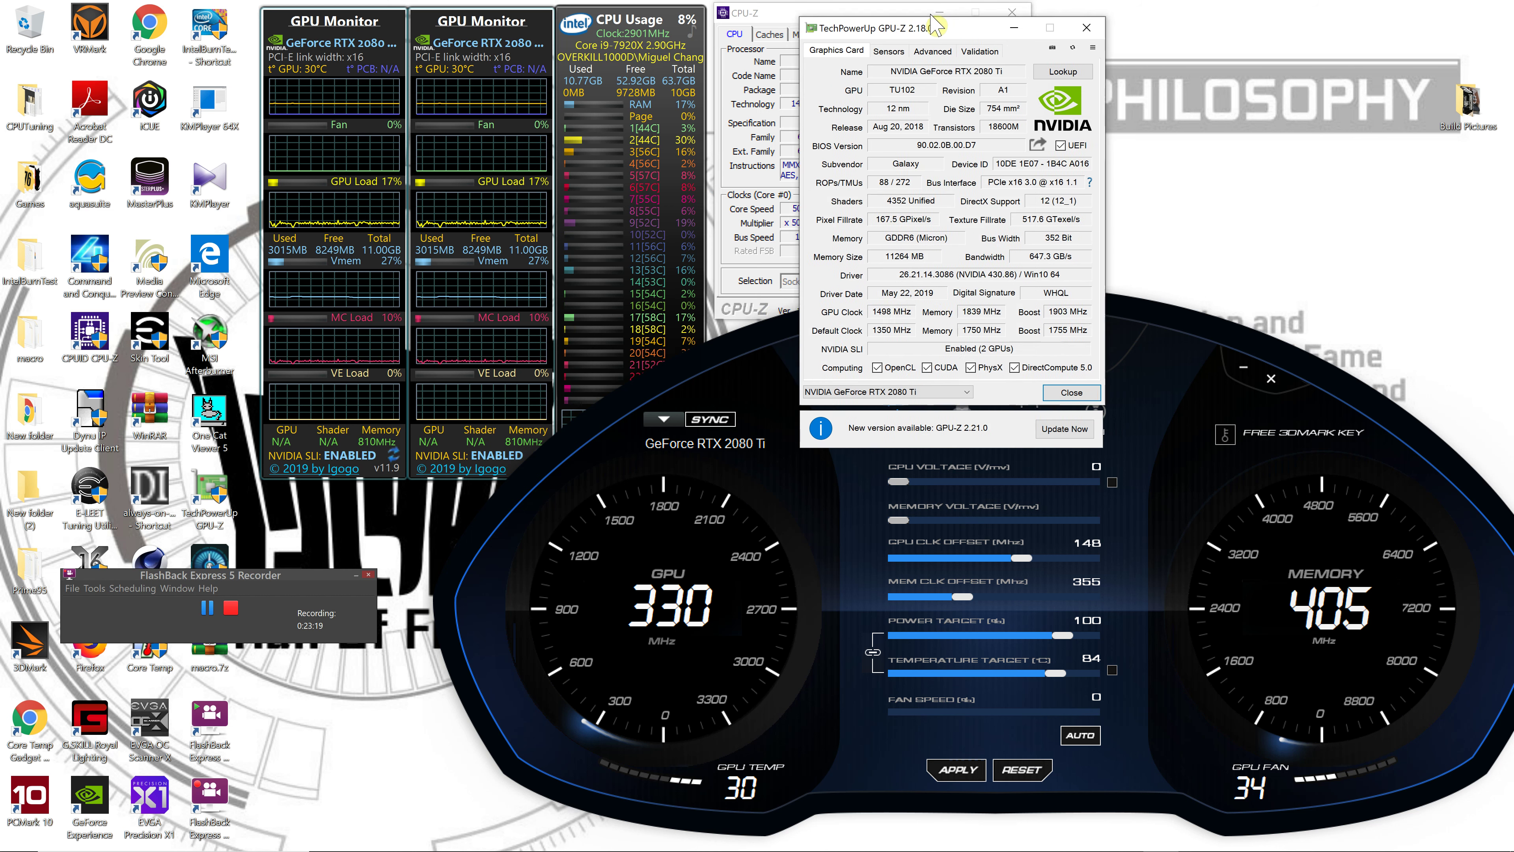
drag(954, 15, 997, 10)
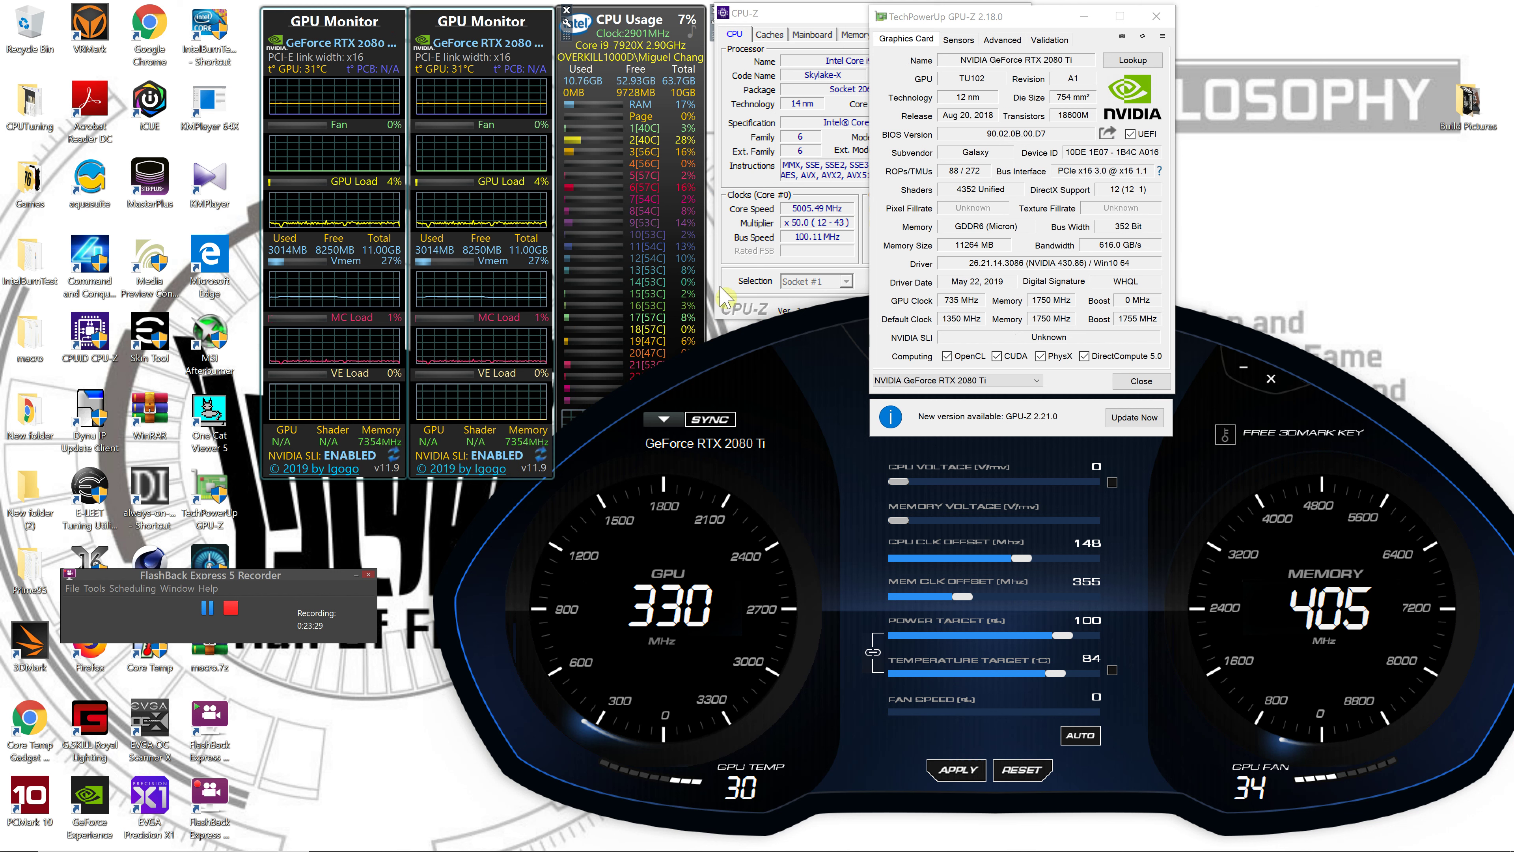
drag(780, 360, 834, 370)
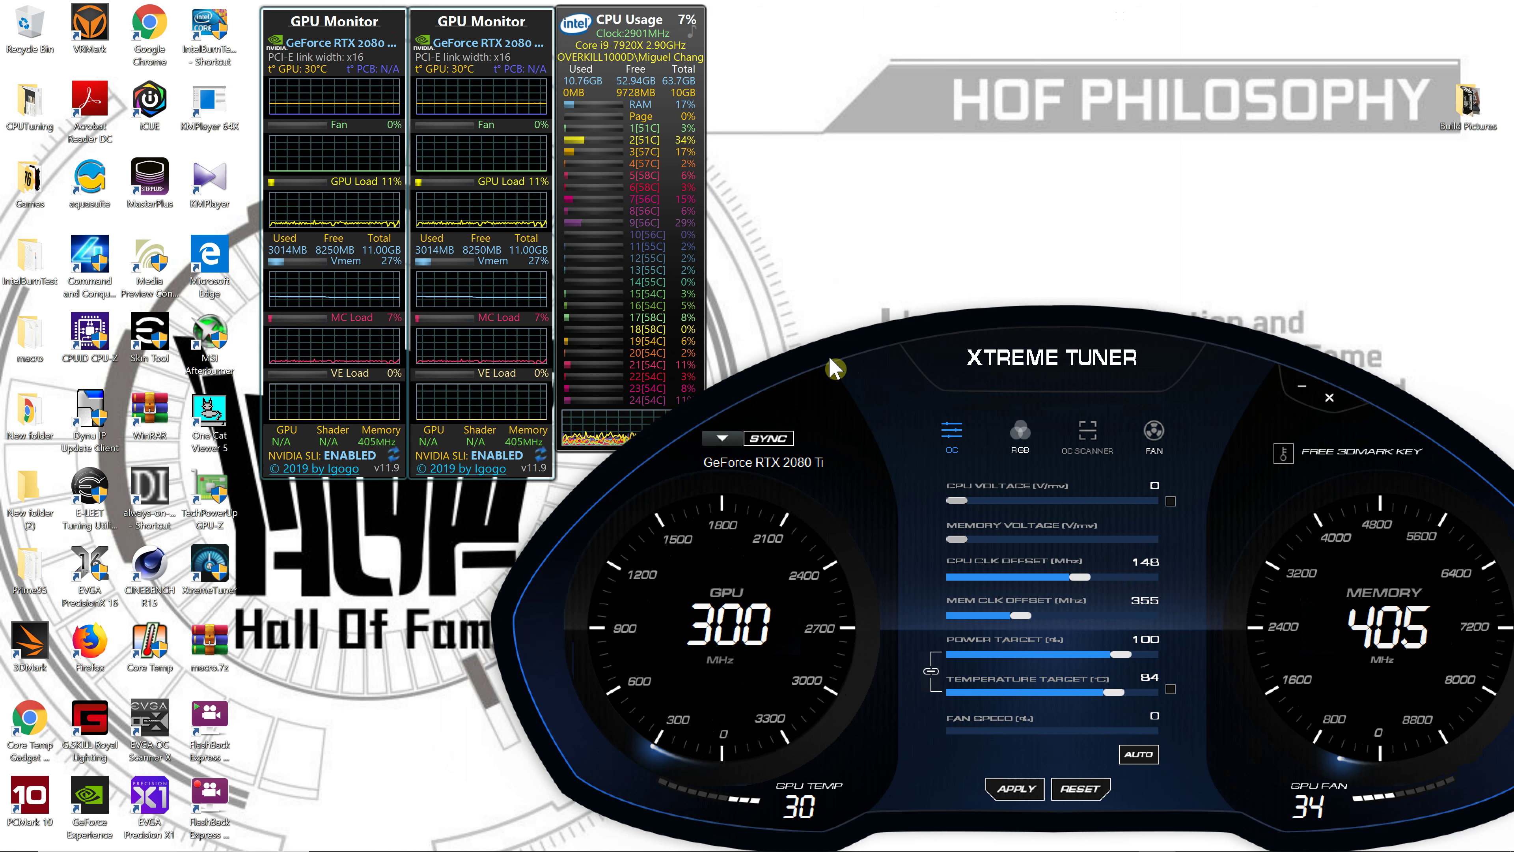
click(742, 427)
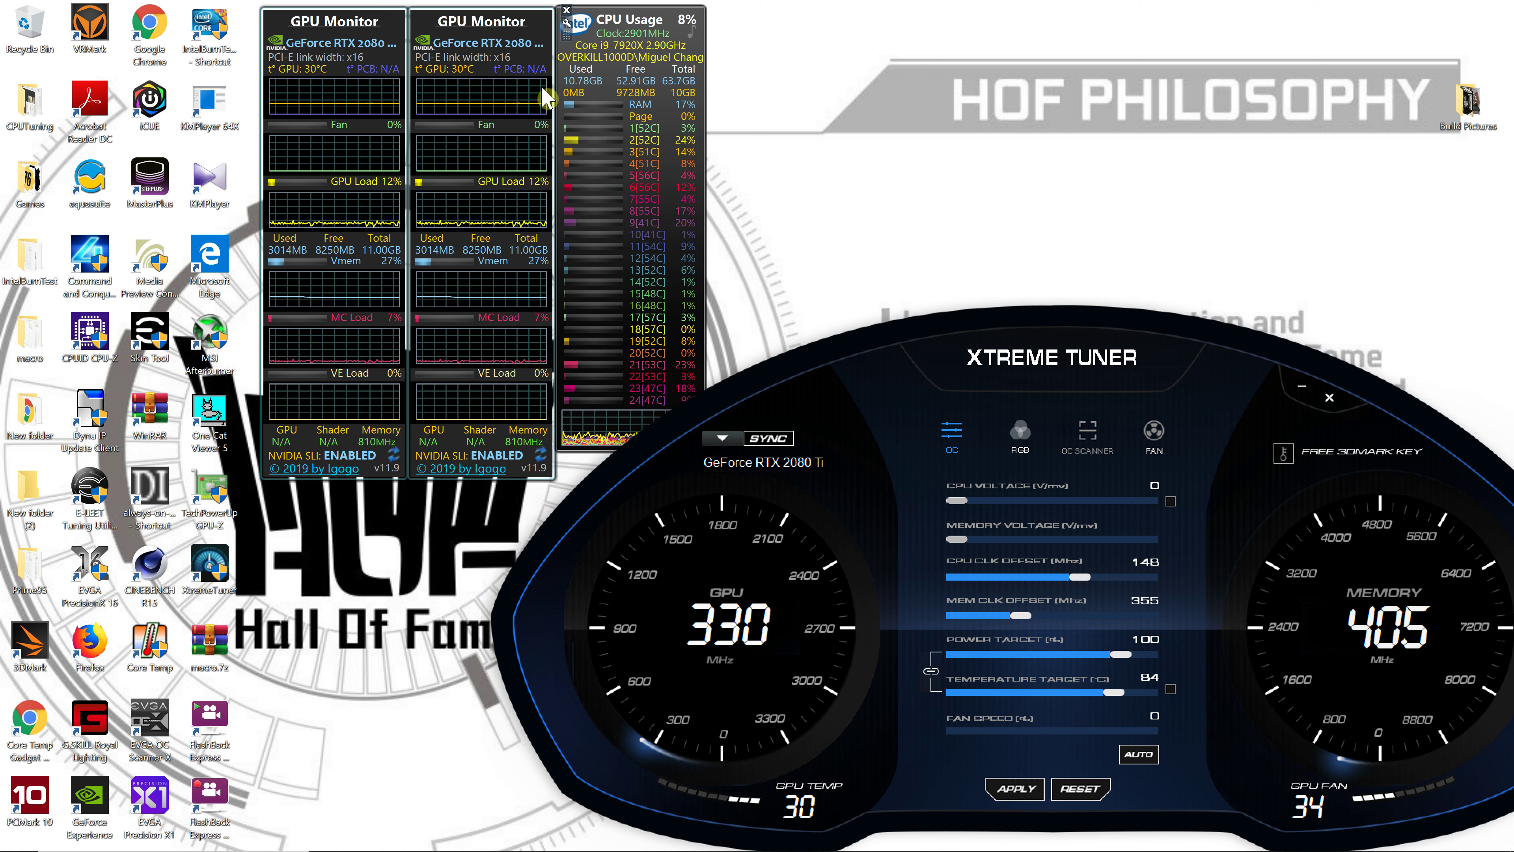
mouse_move(864, 847)
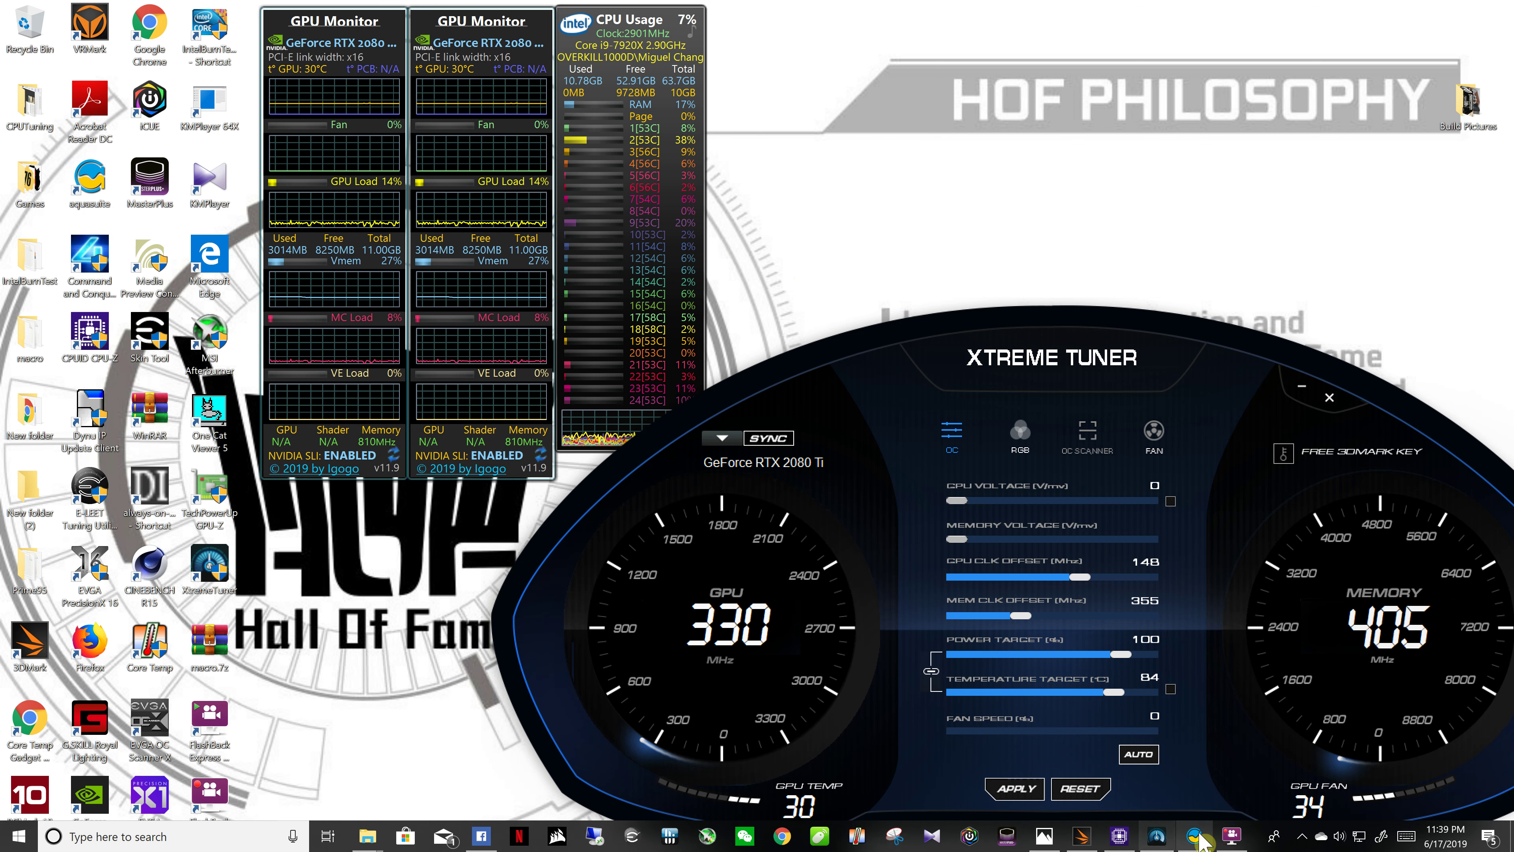
mouse_move(1200, 842)
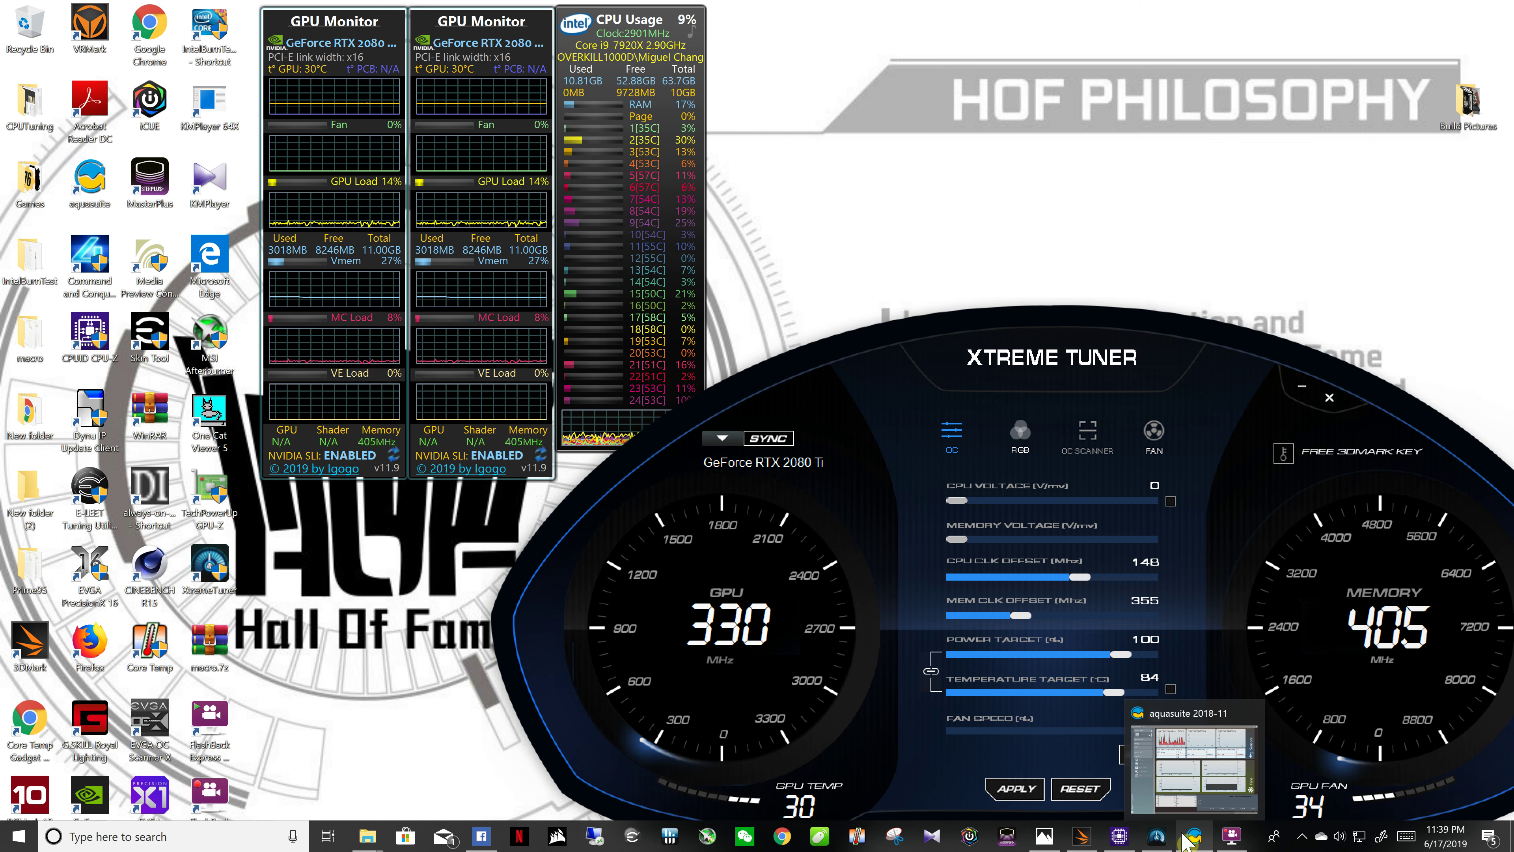
click(1303, 836)
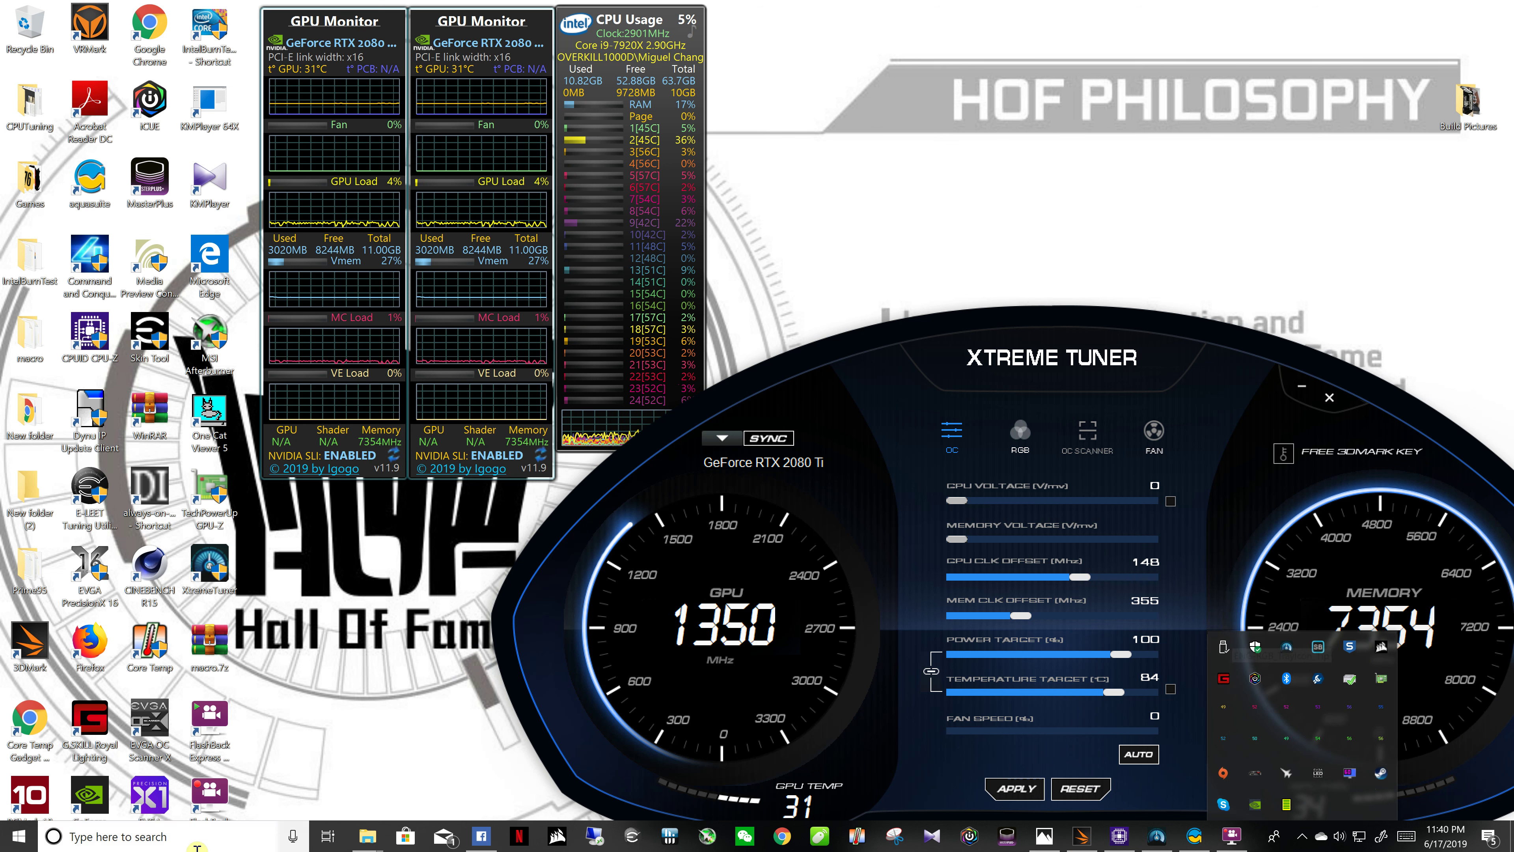
click(181, 842)
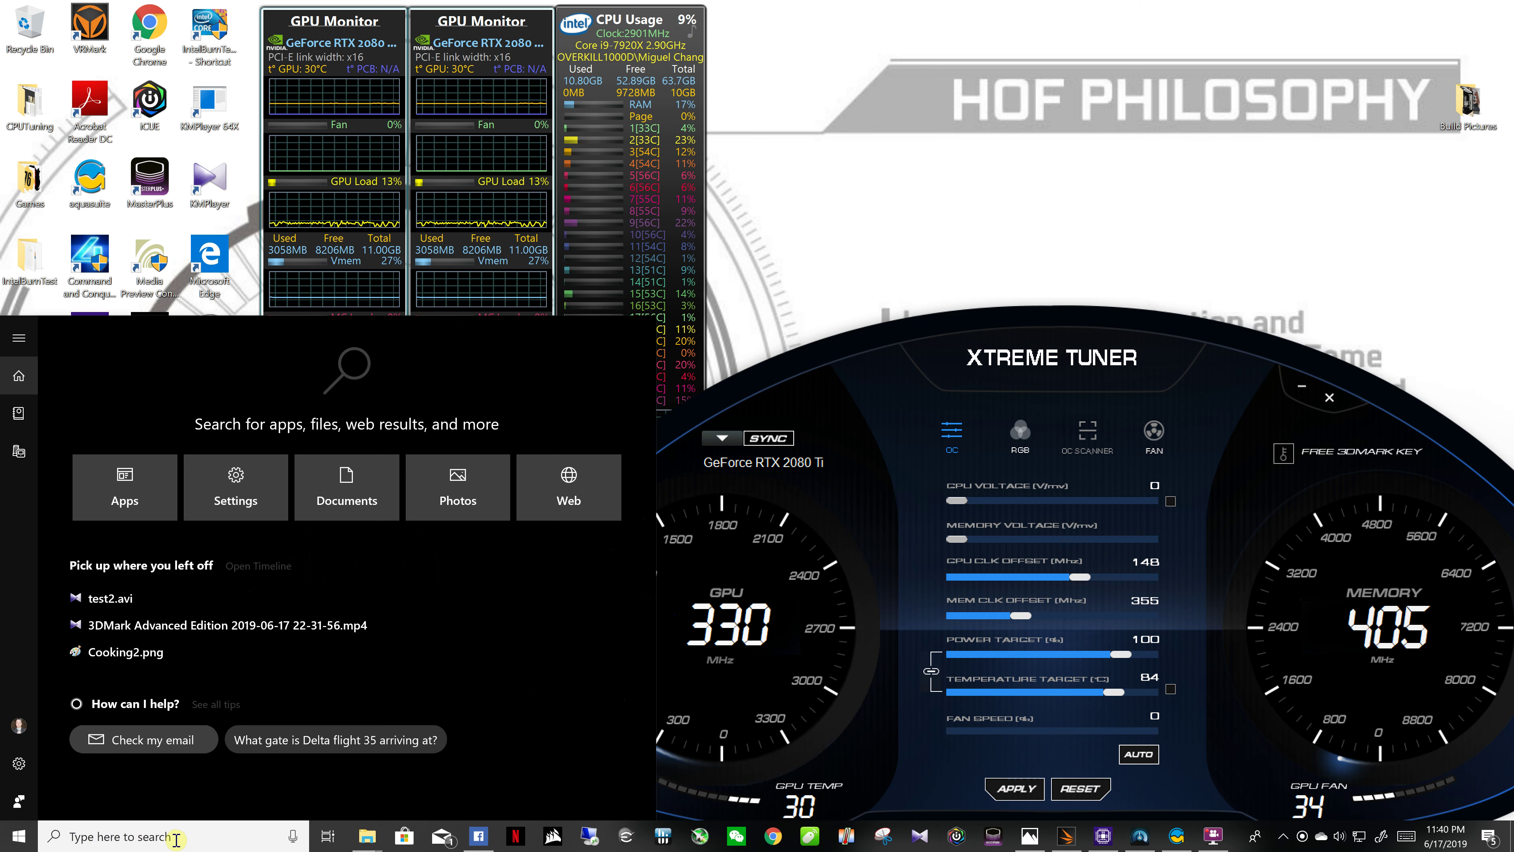
text(hardware)
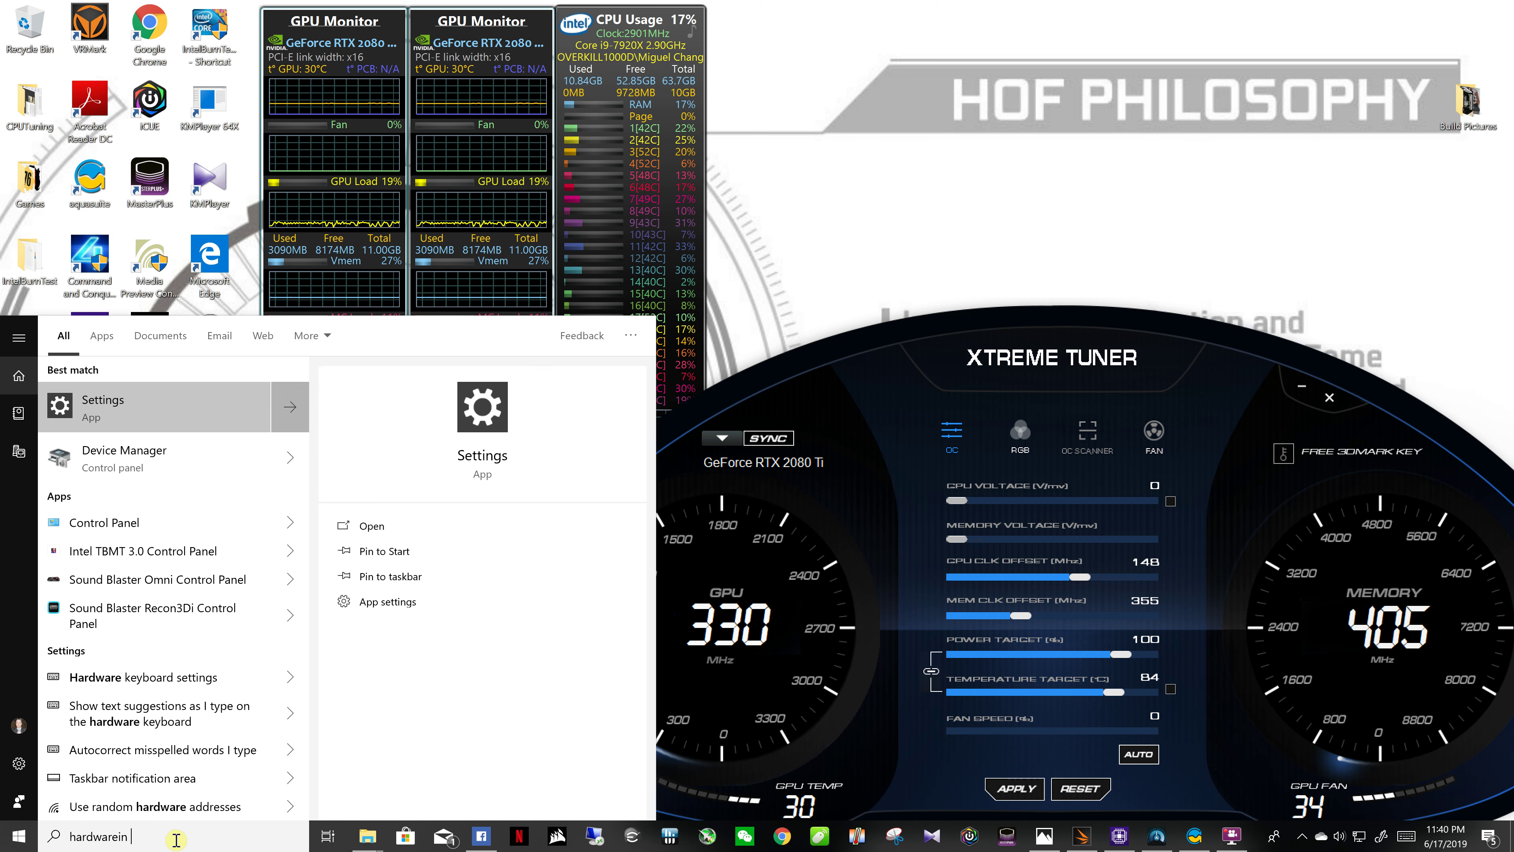
text(in)
key(BackSpace)
key(BackSpace)
key(BackSpace)
text(info)
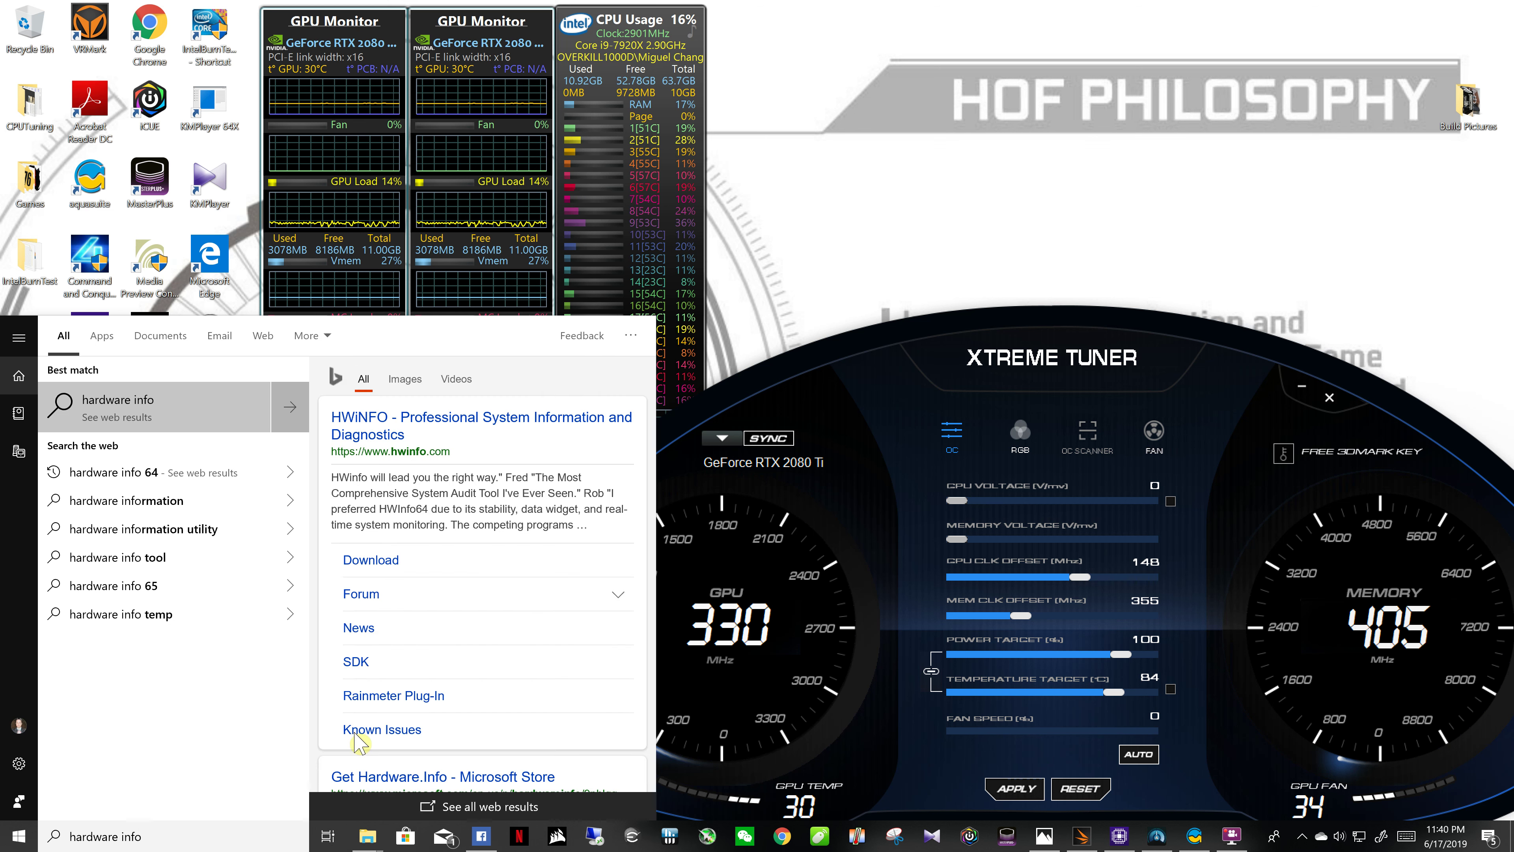
key(ctrl+a)
key(BackSpace)
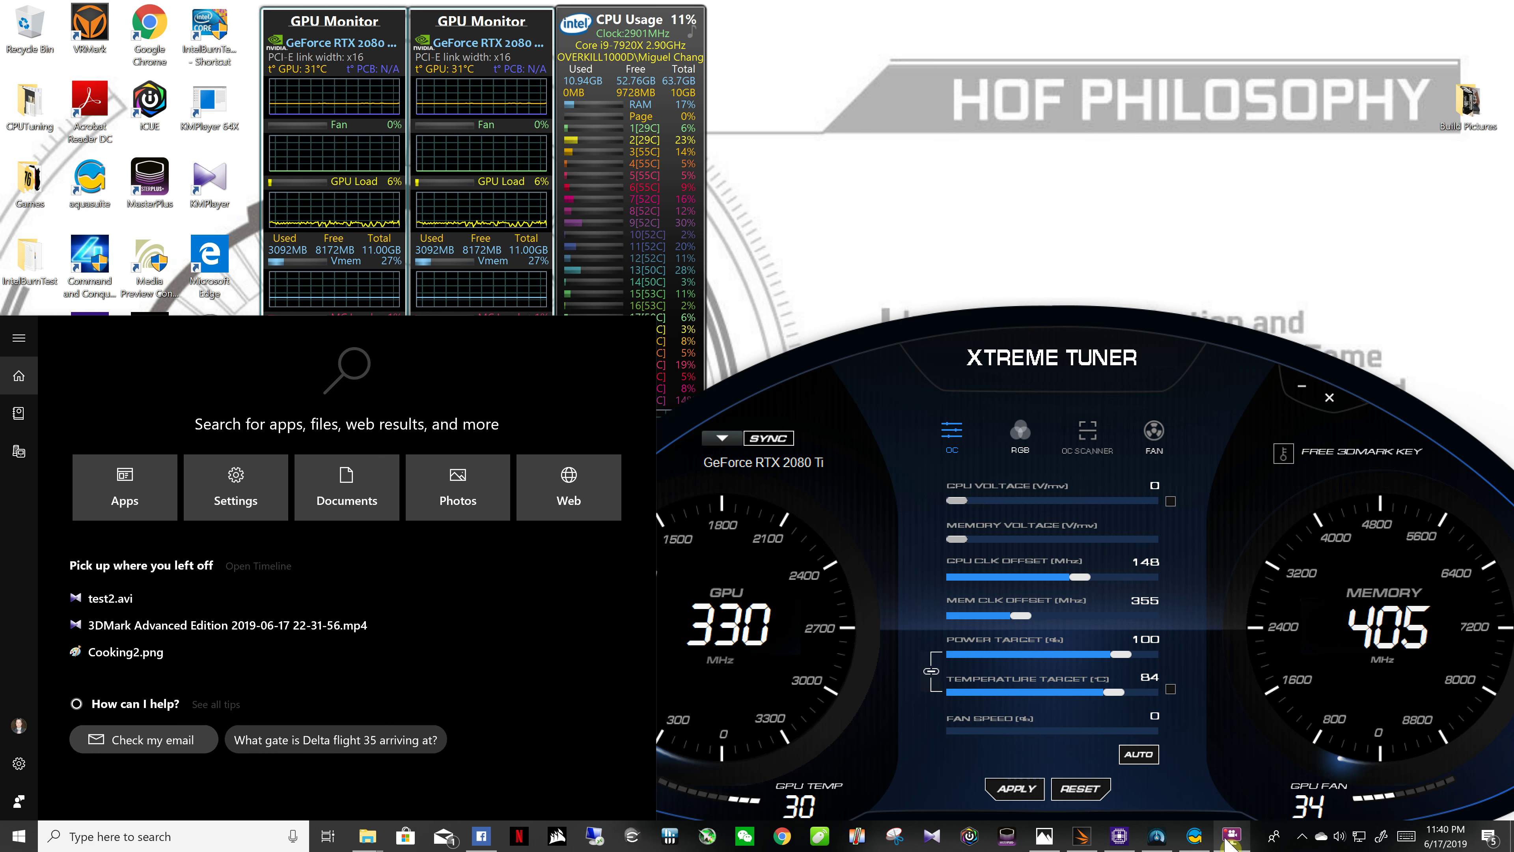
click(1305, 835)
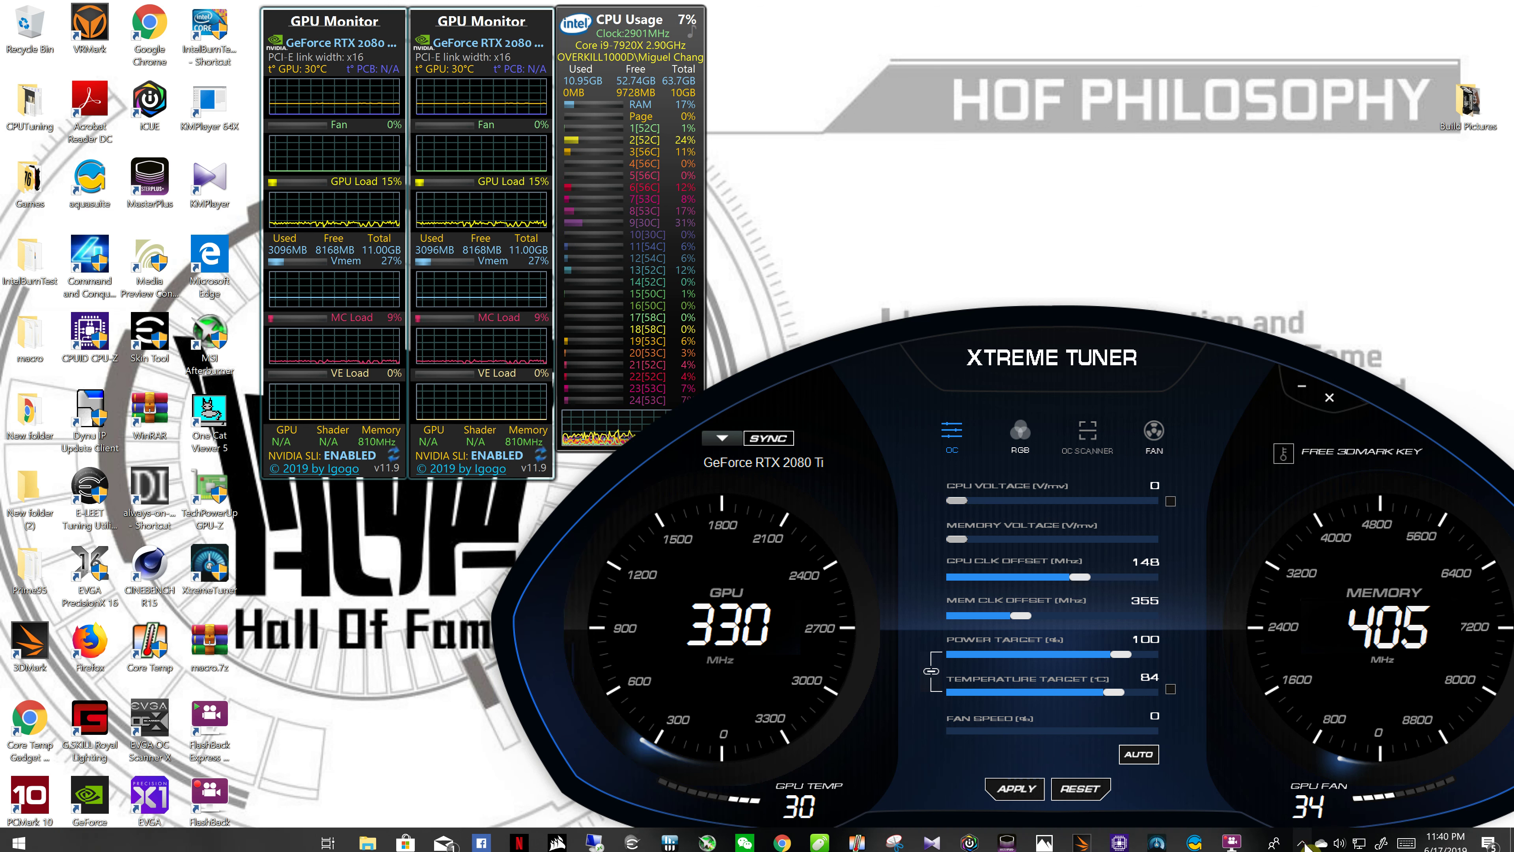
Bring up Core Temp from the hidden background programs and close it.
click(1302, 835)
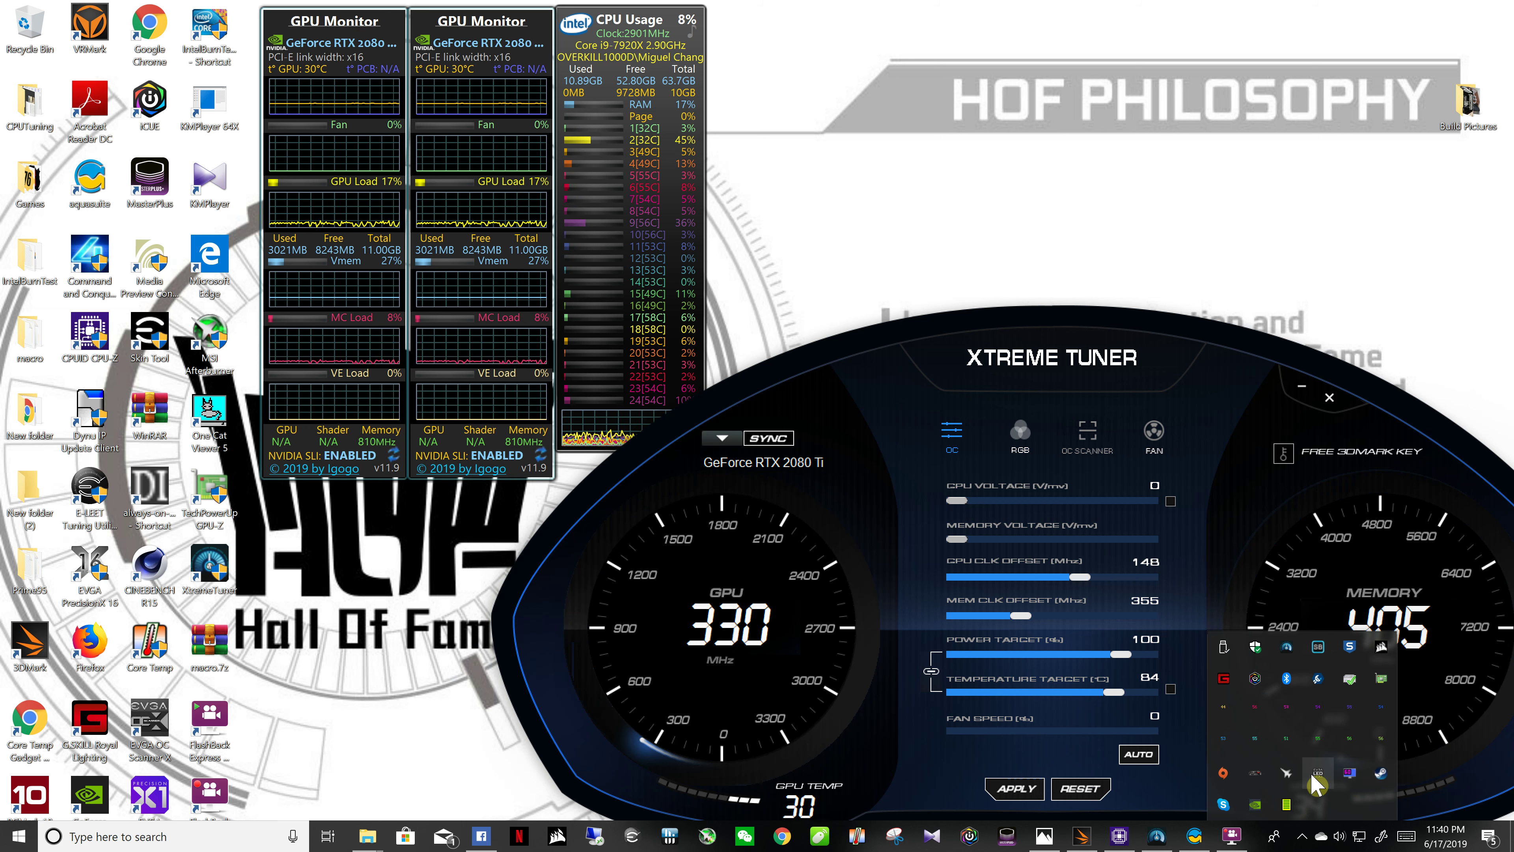
double_click(1380, 746)
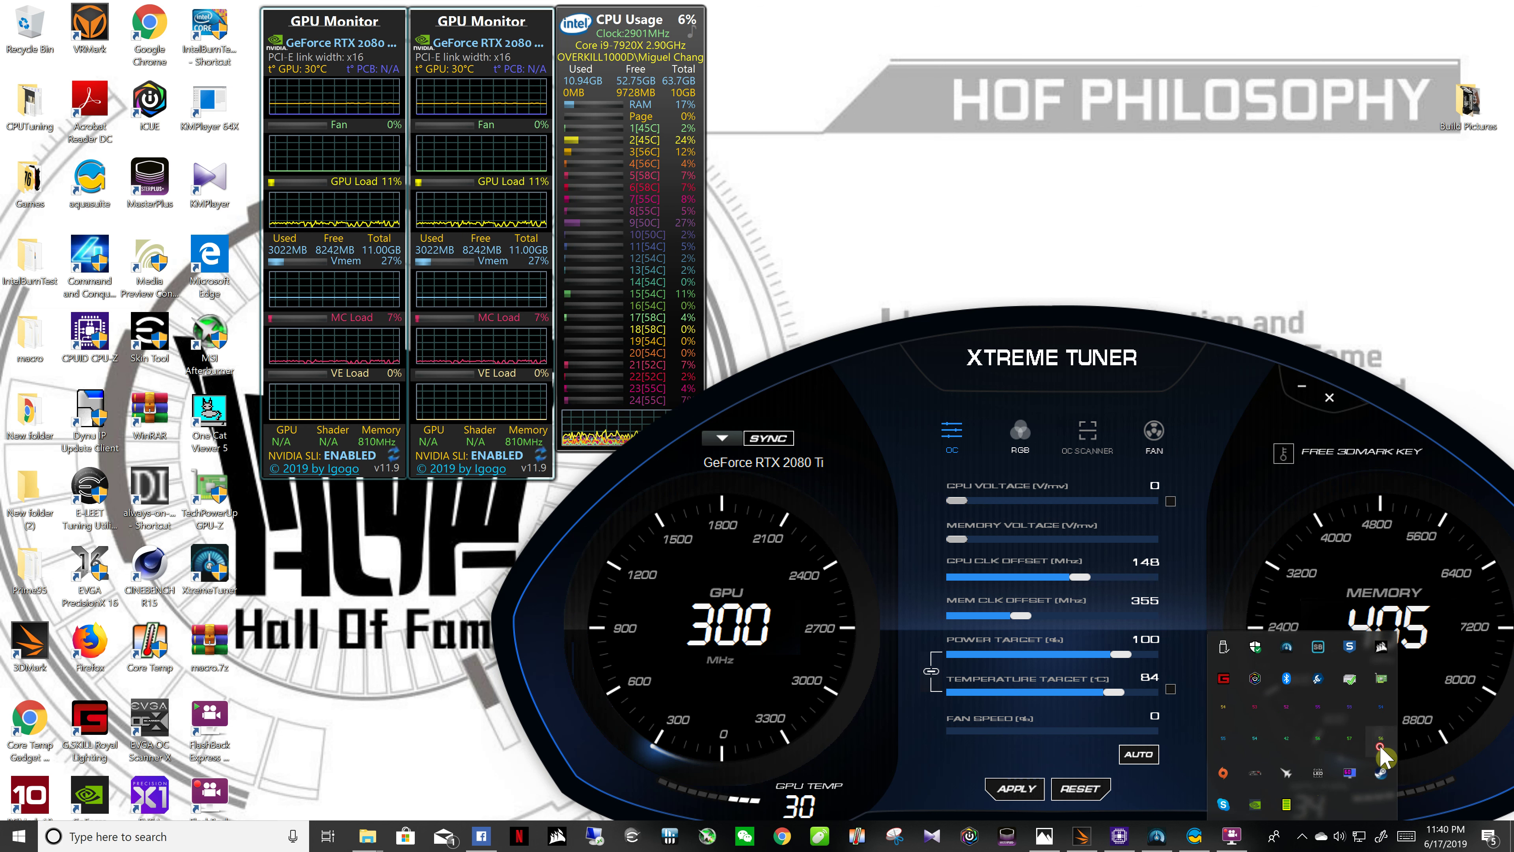
click(787, 337)
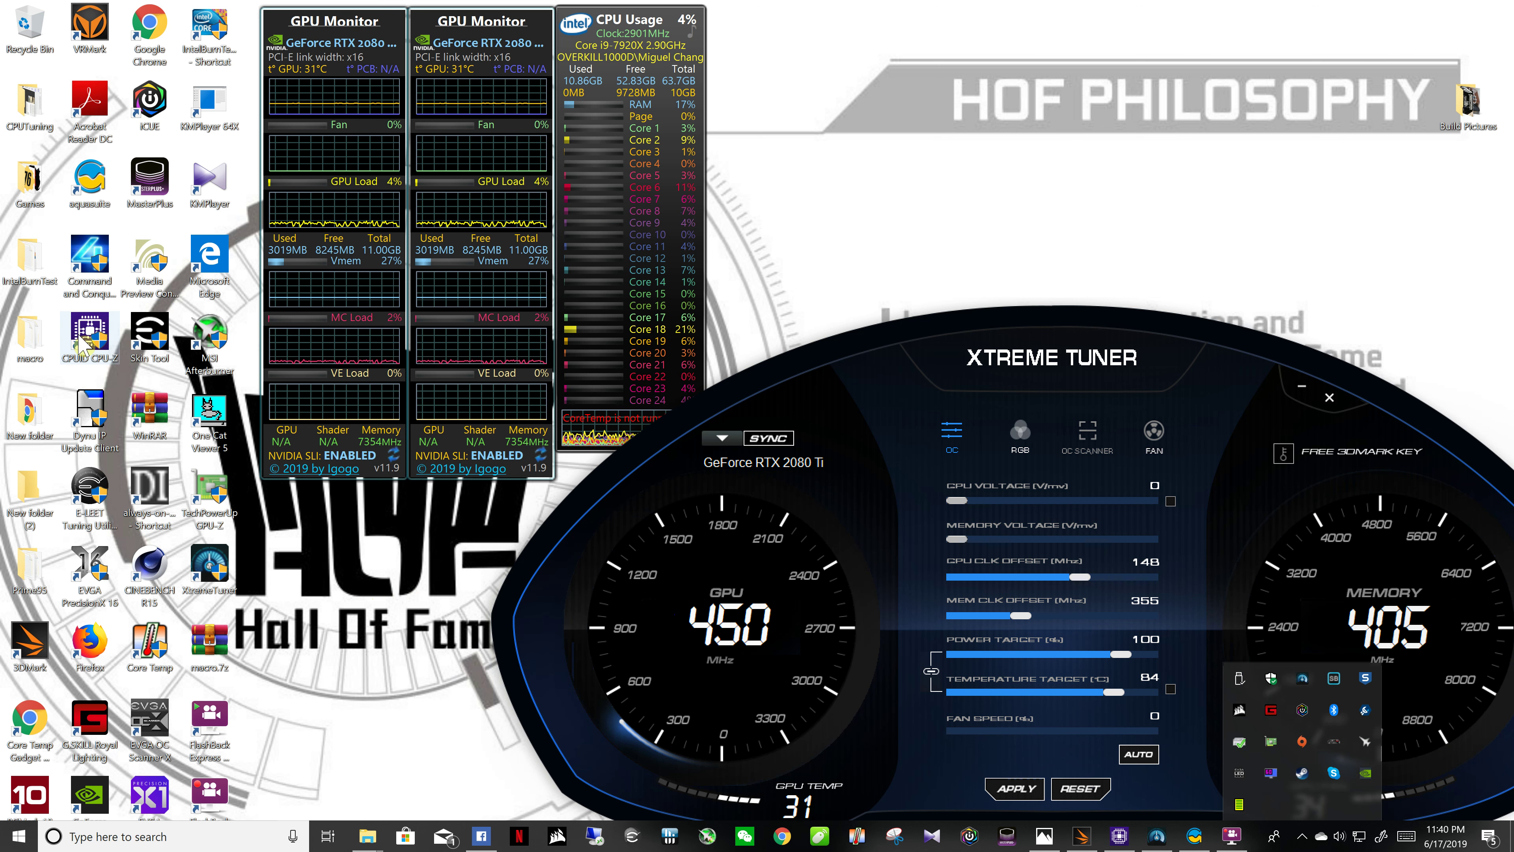
Search Windows for "hwin", launch and run HWiNFO64, and dismiss its update notice.
click(146, 837)
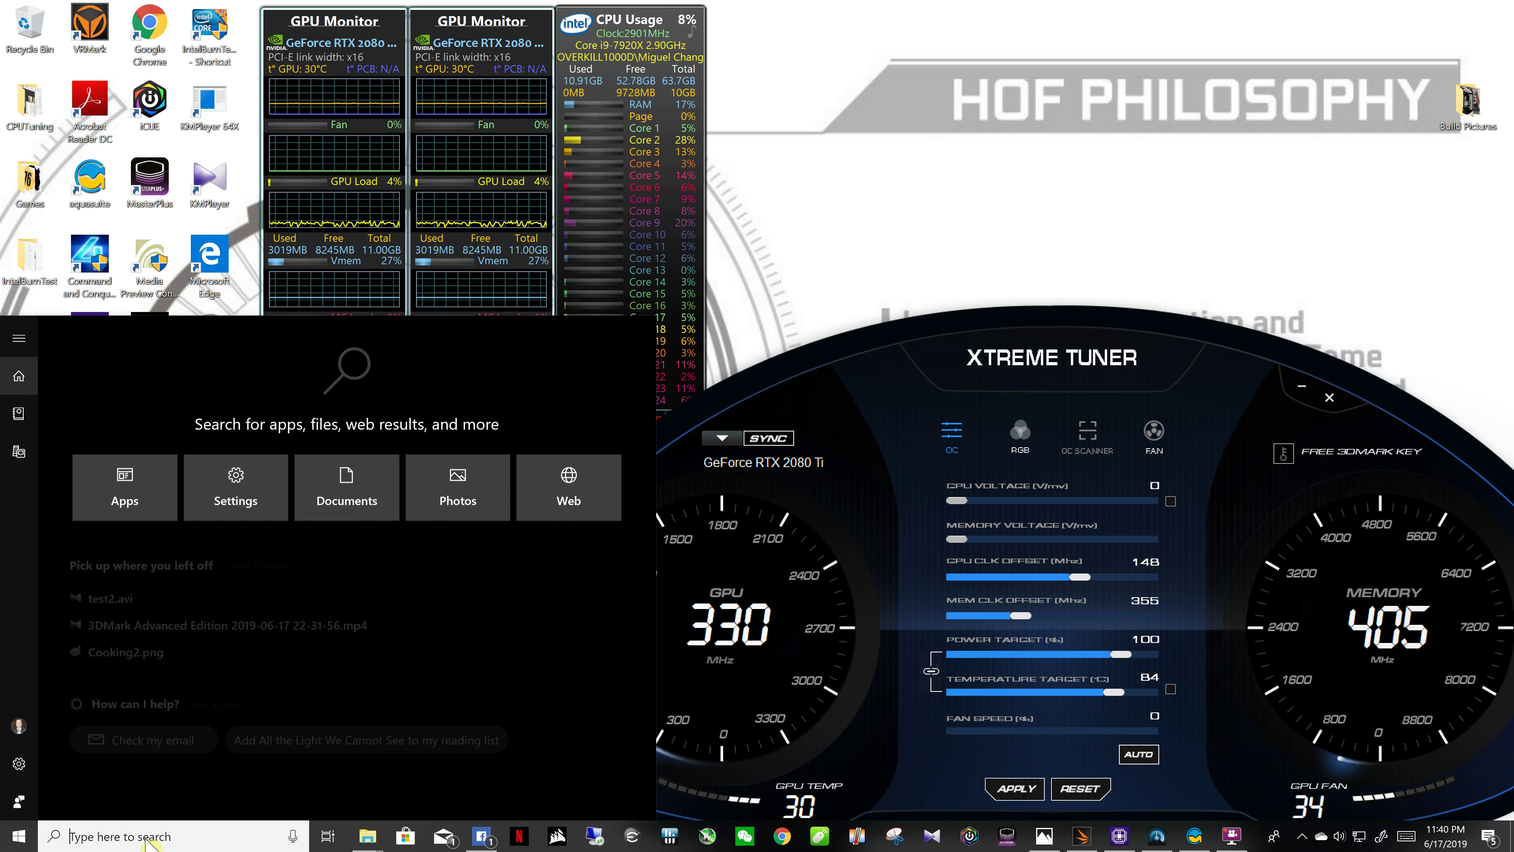
text(hwin)
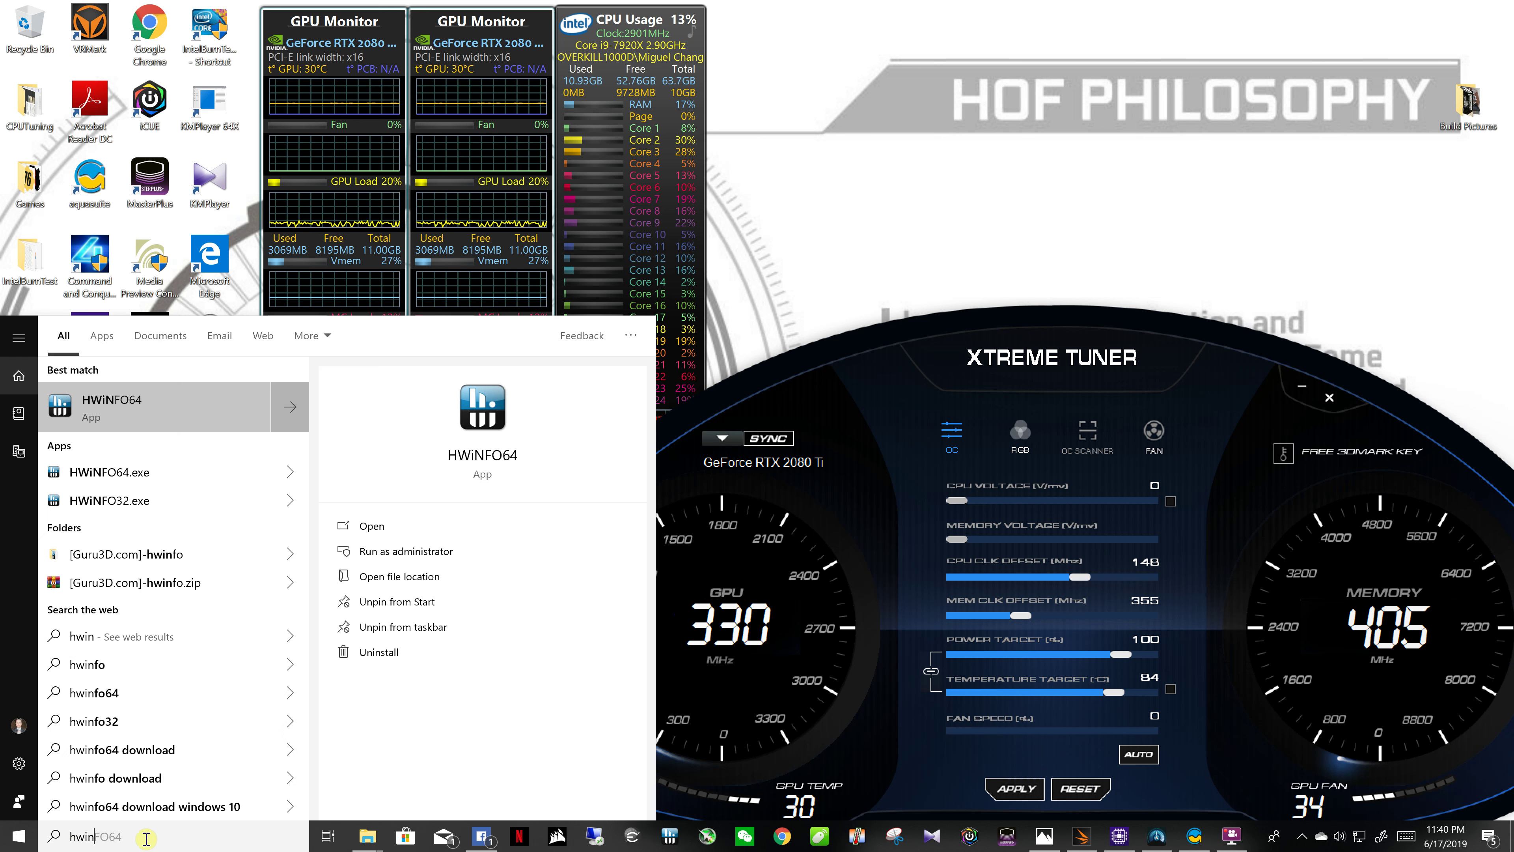
click(176, 425)
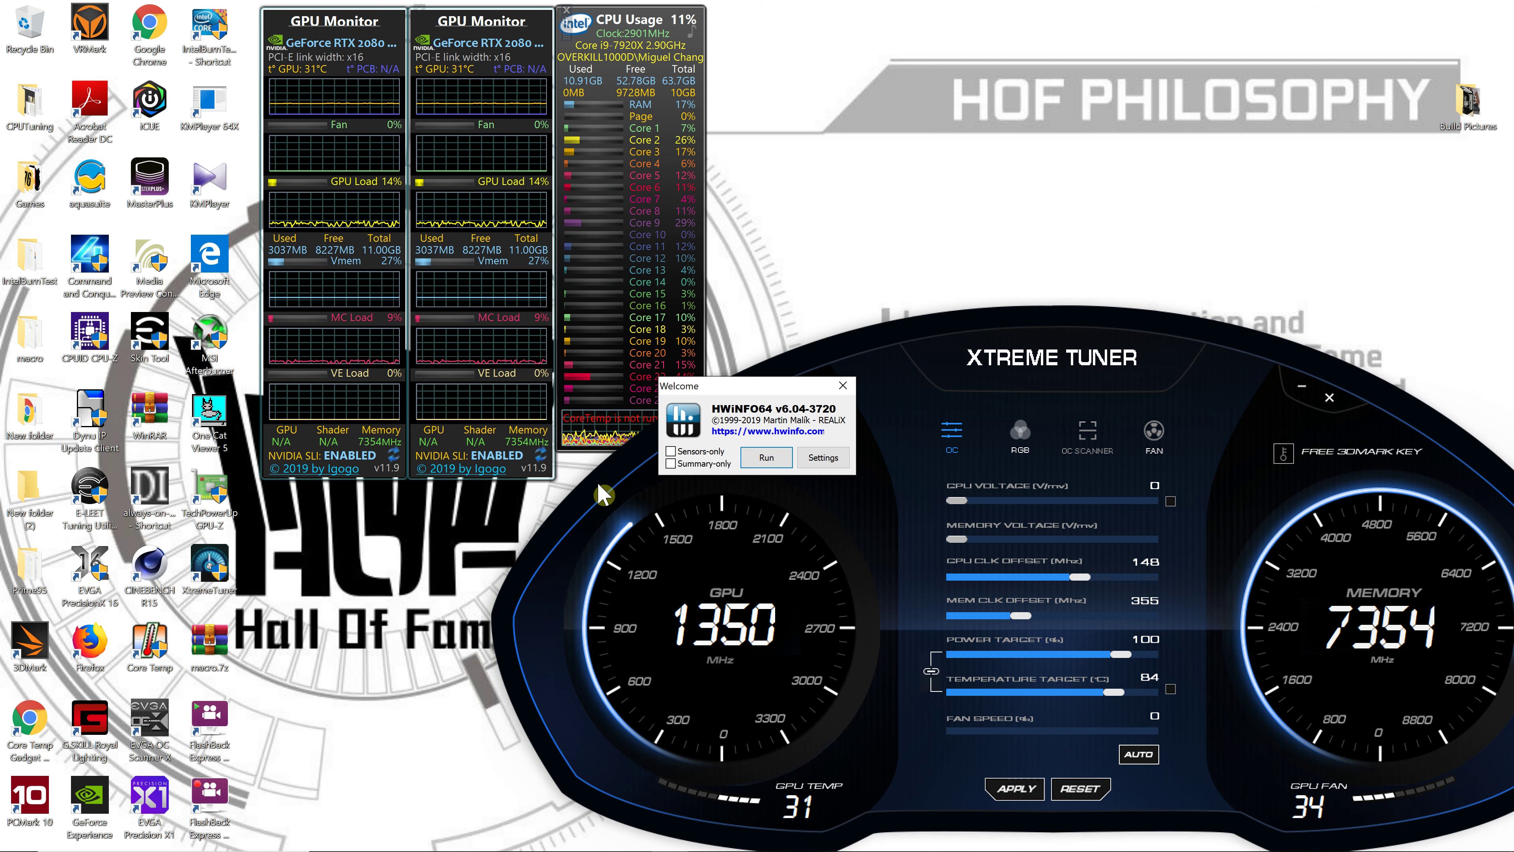
click(767, 457)
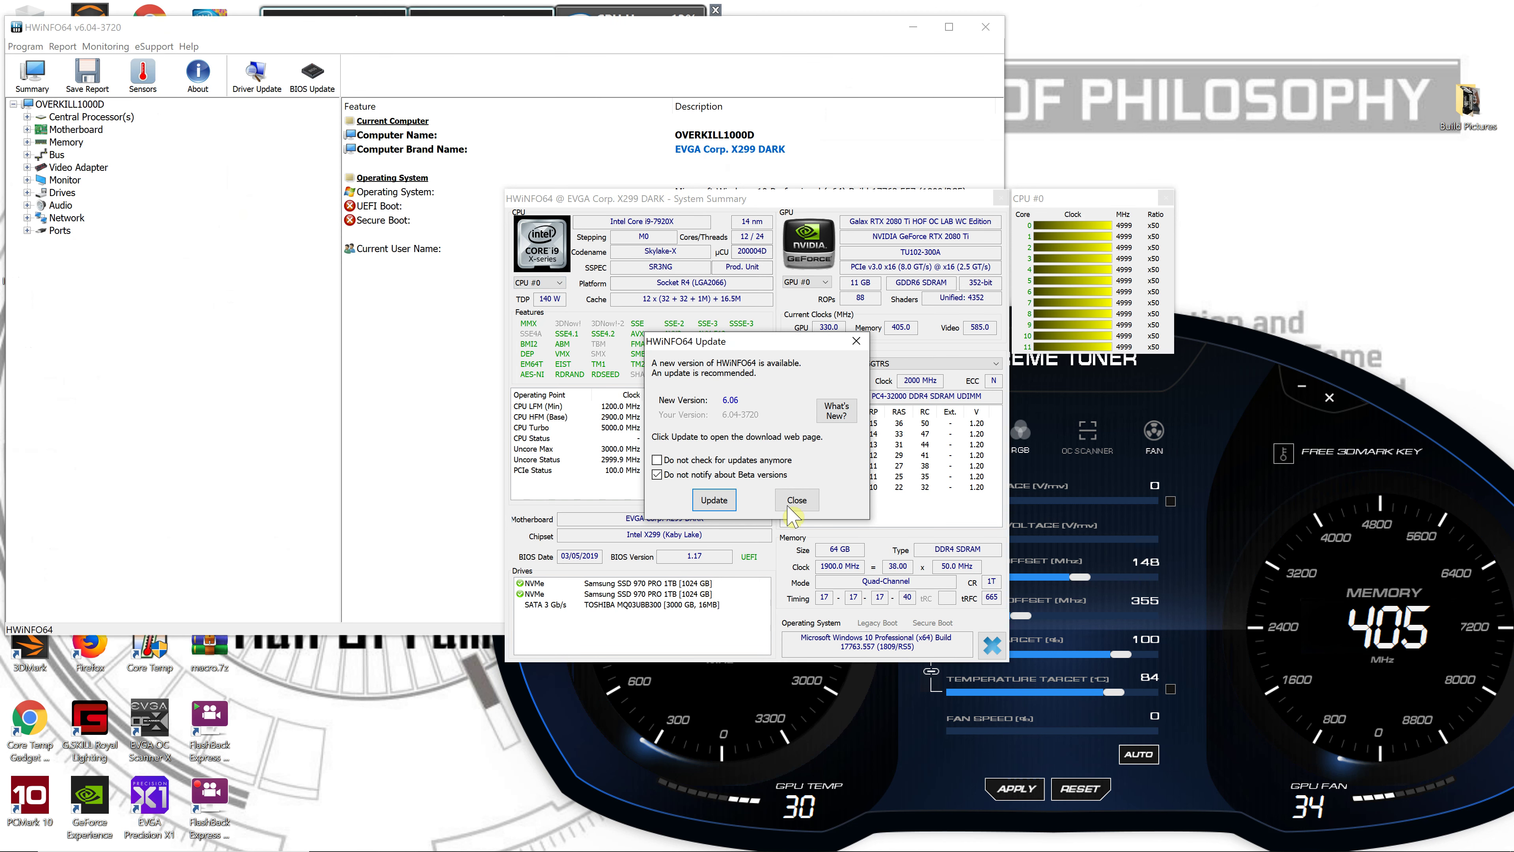
click(797, 501)
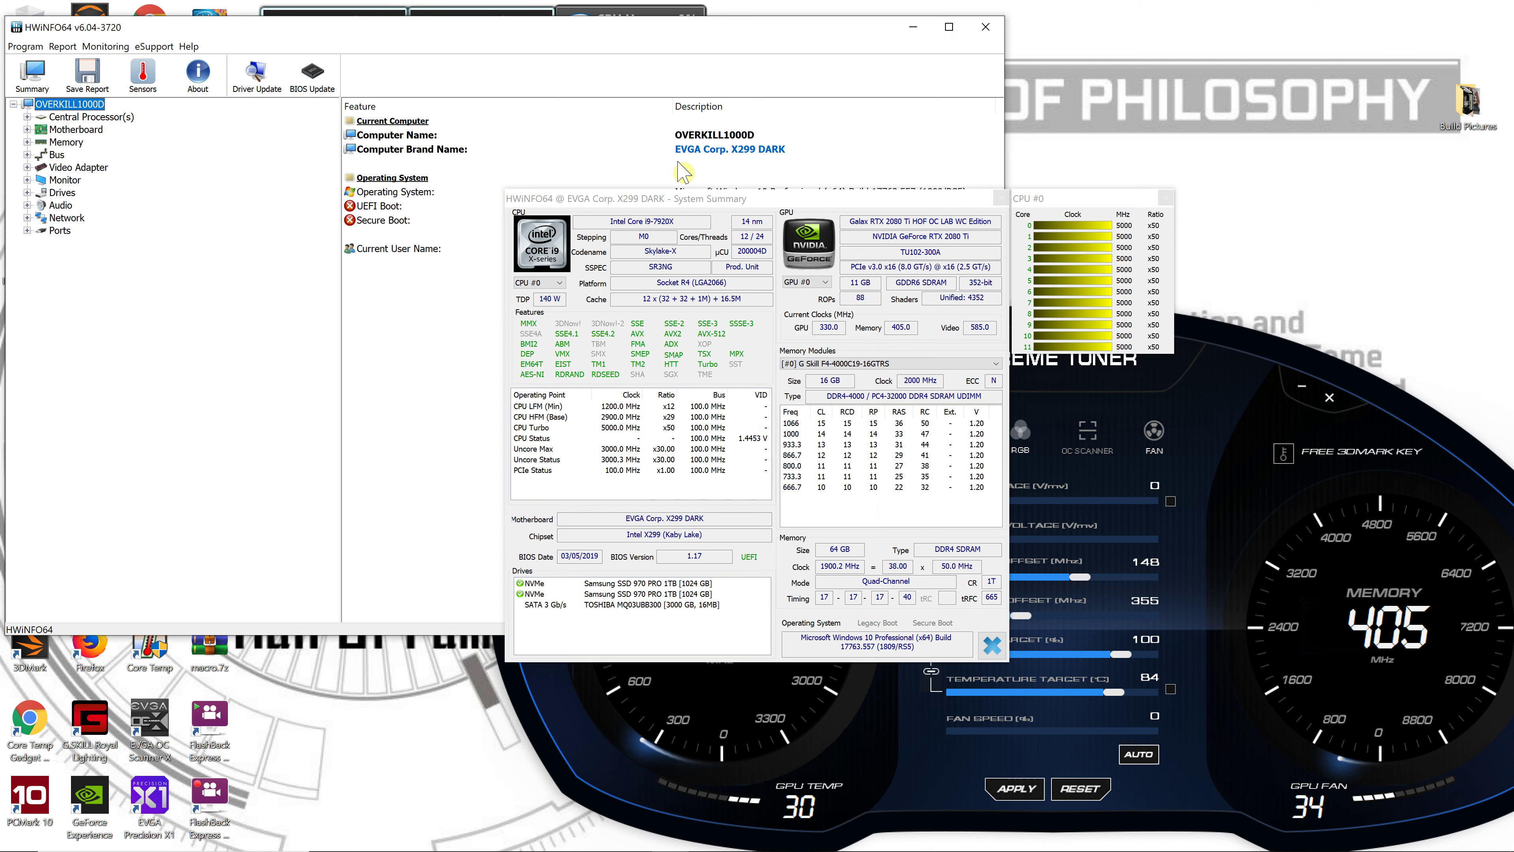
Move HWiNFO64's System Summary aside, open its sensor readings, and maximize the main and Sensor Status windows.
drag(687, 200, 1112, 103)
click(142, 73)
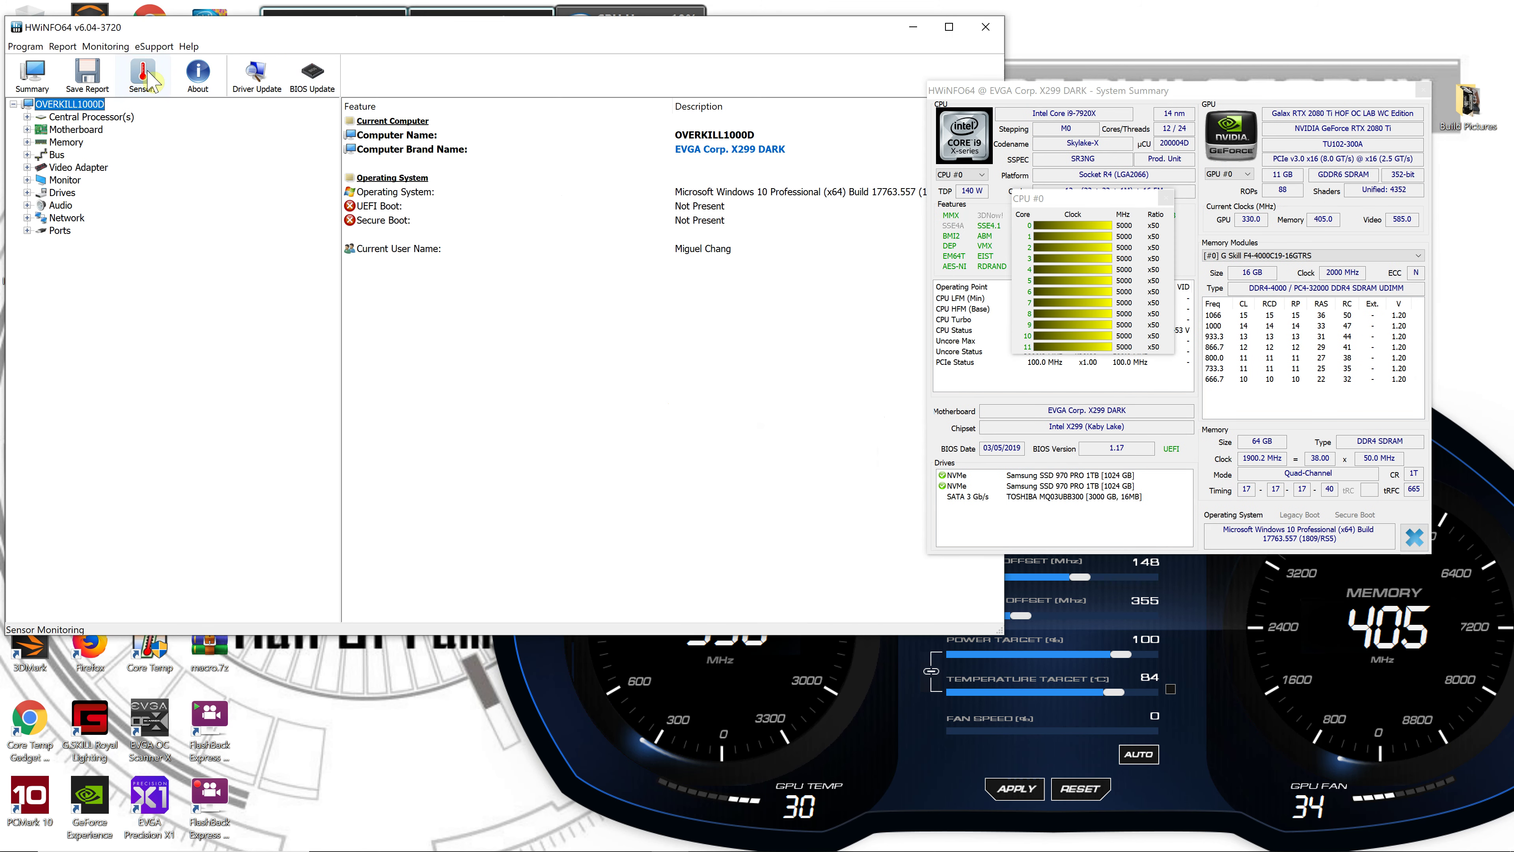
double_click(242, 25)
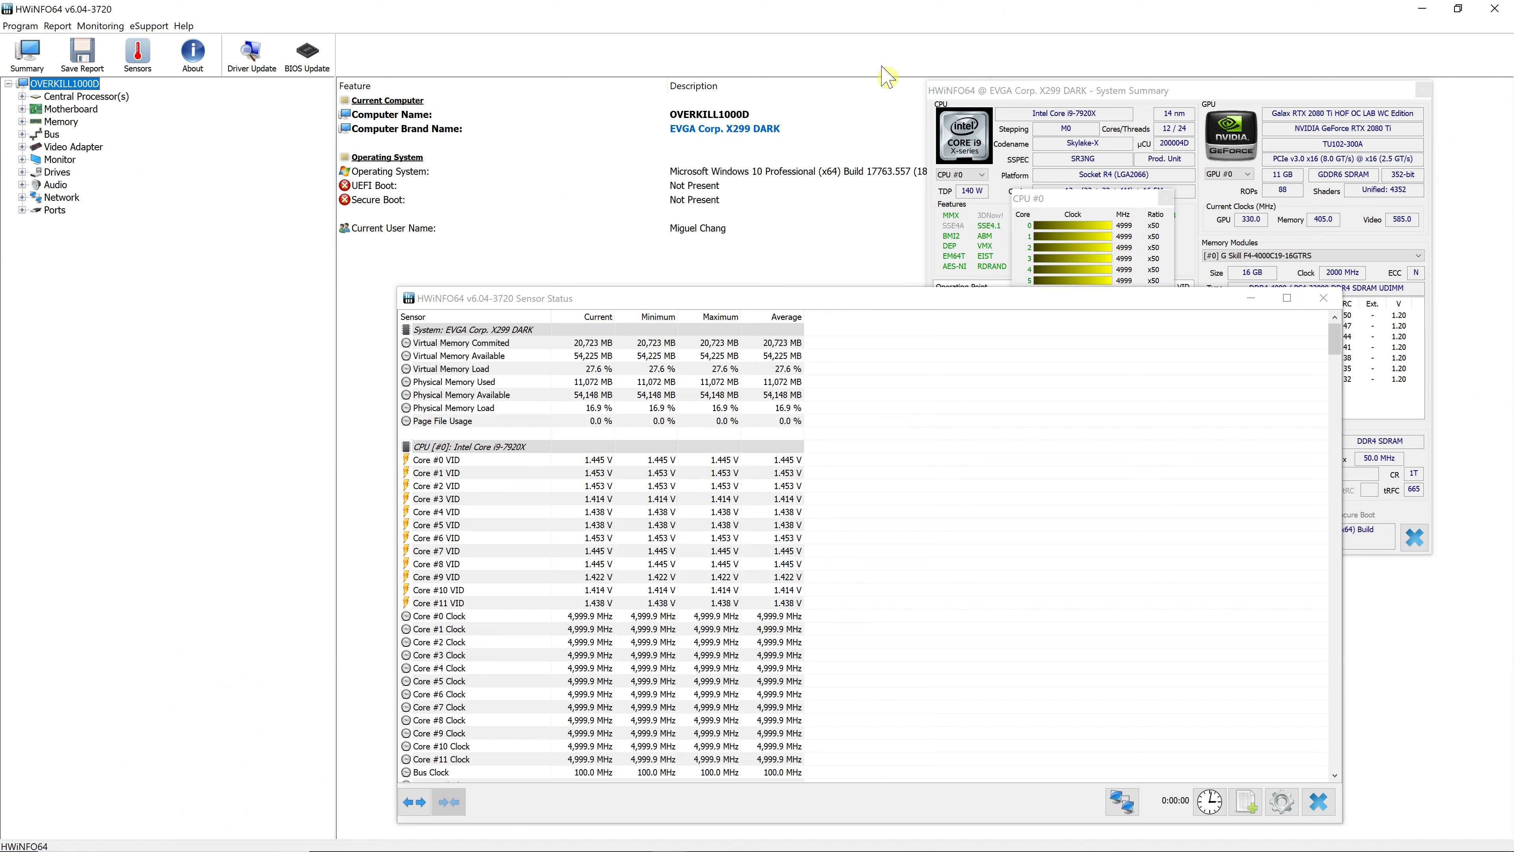
double_click(871, 299)
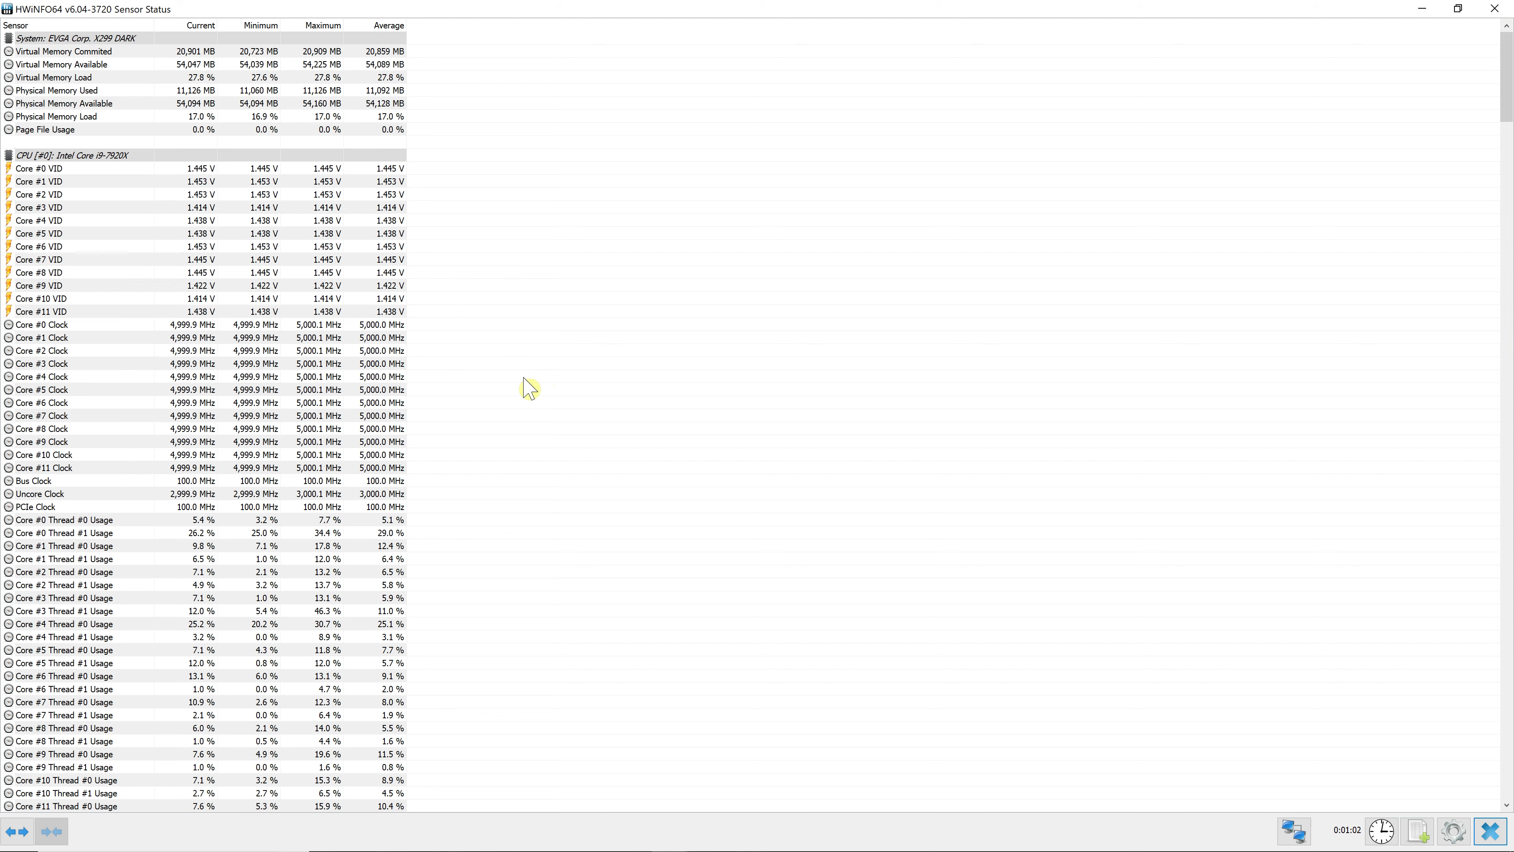
Examine the i9-7920X's core voltages, clocks, usage, ratios, temperatures and throttling status in the HWiNFO64 sensor list.
scroll(524, 389, down, 4)
scroll(525, 389, up, 4)
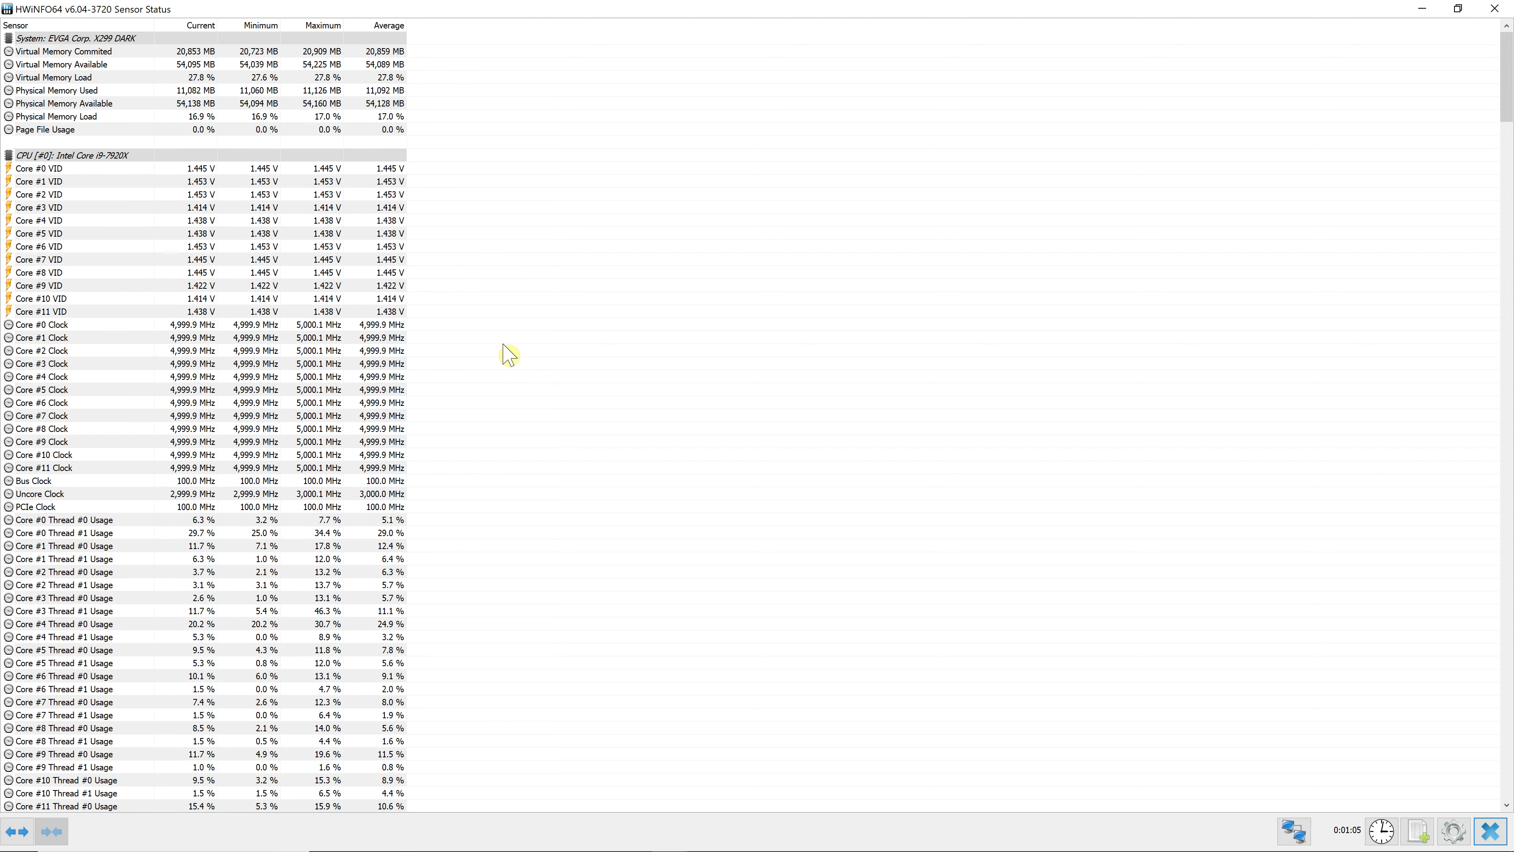
scroll(504, 346, down, 20)
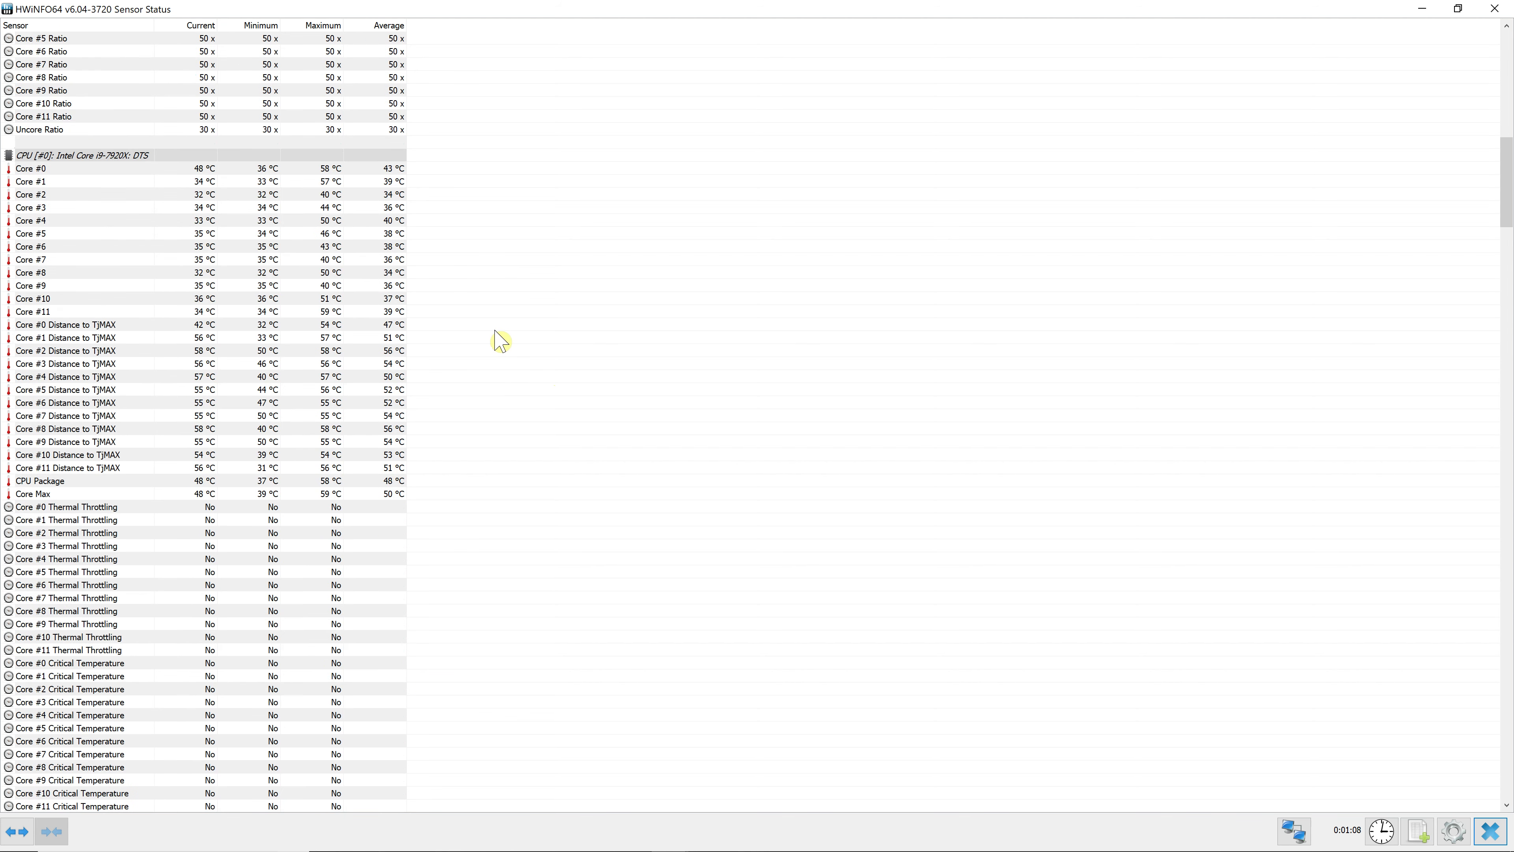
scroll(501, 341, down, 1)
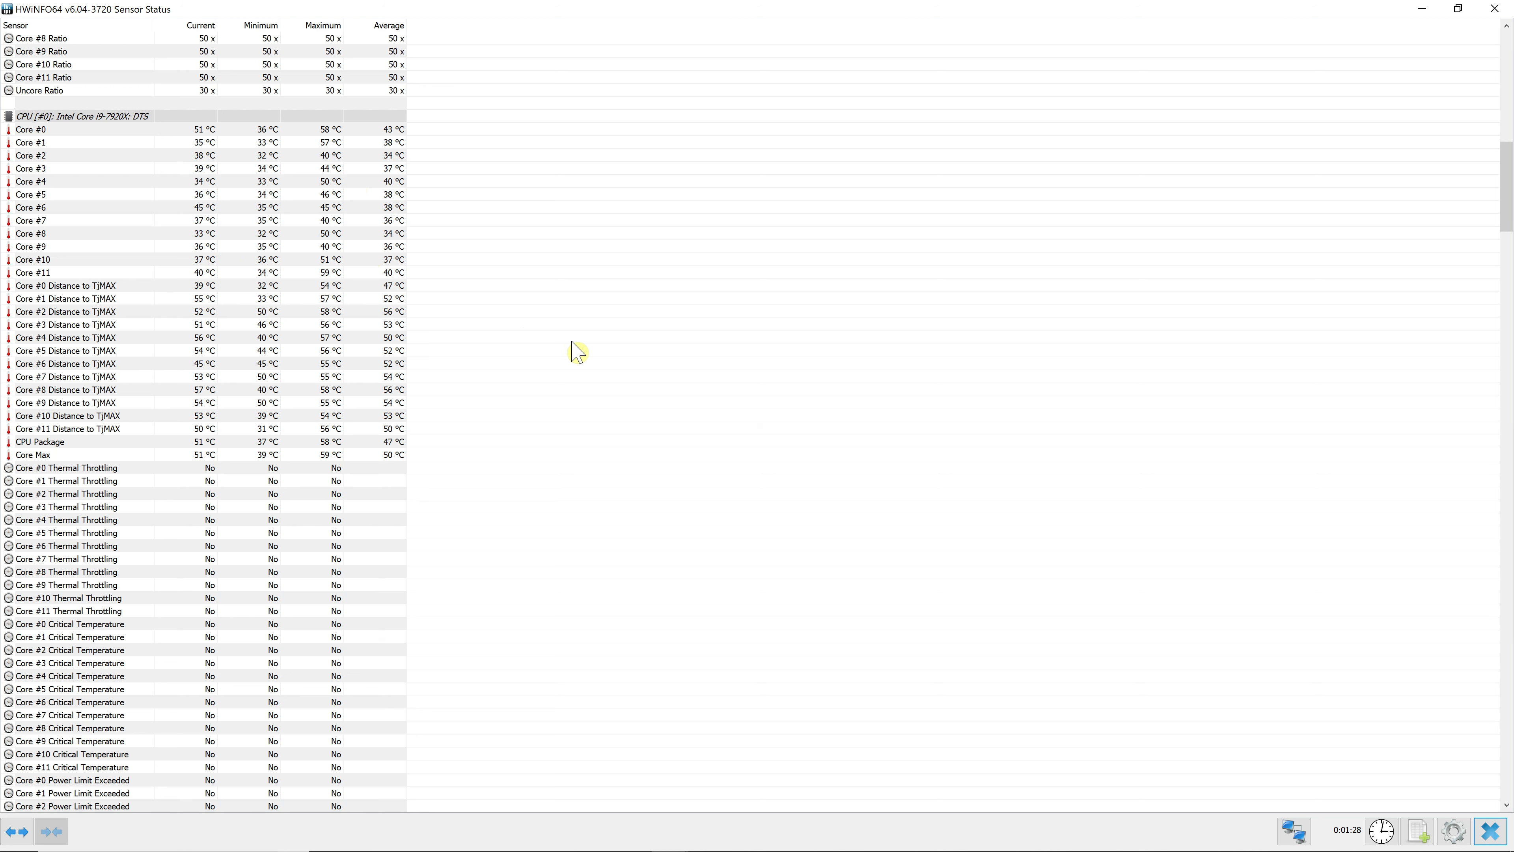
scroll(577, 350, up, 2)
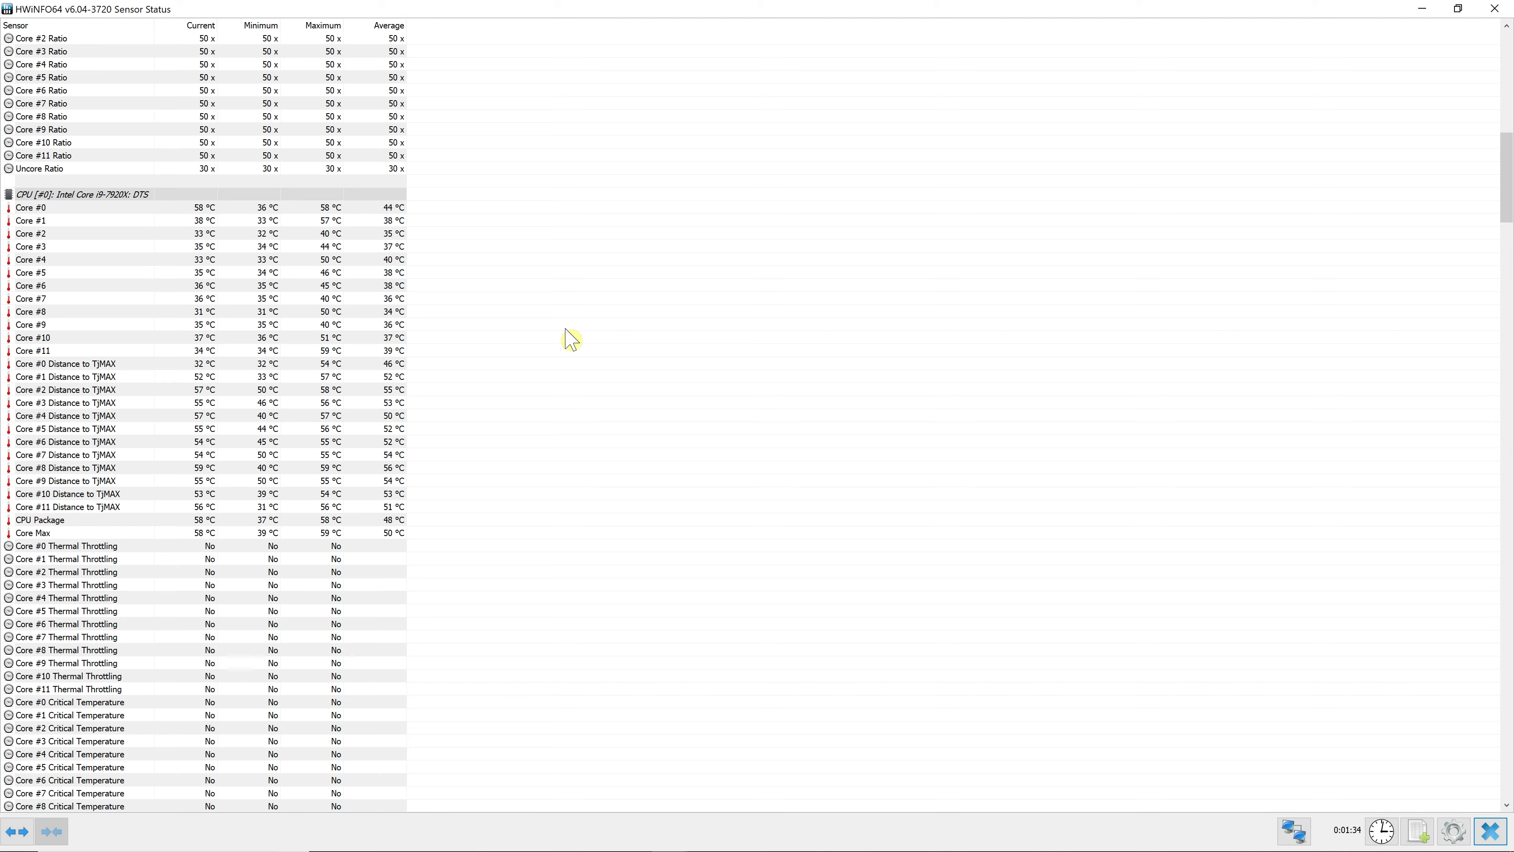
scroll(571, 337, up, 5)
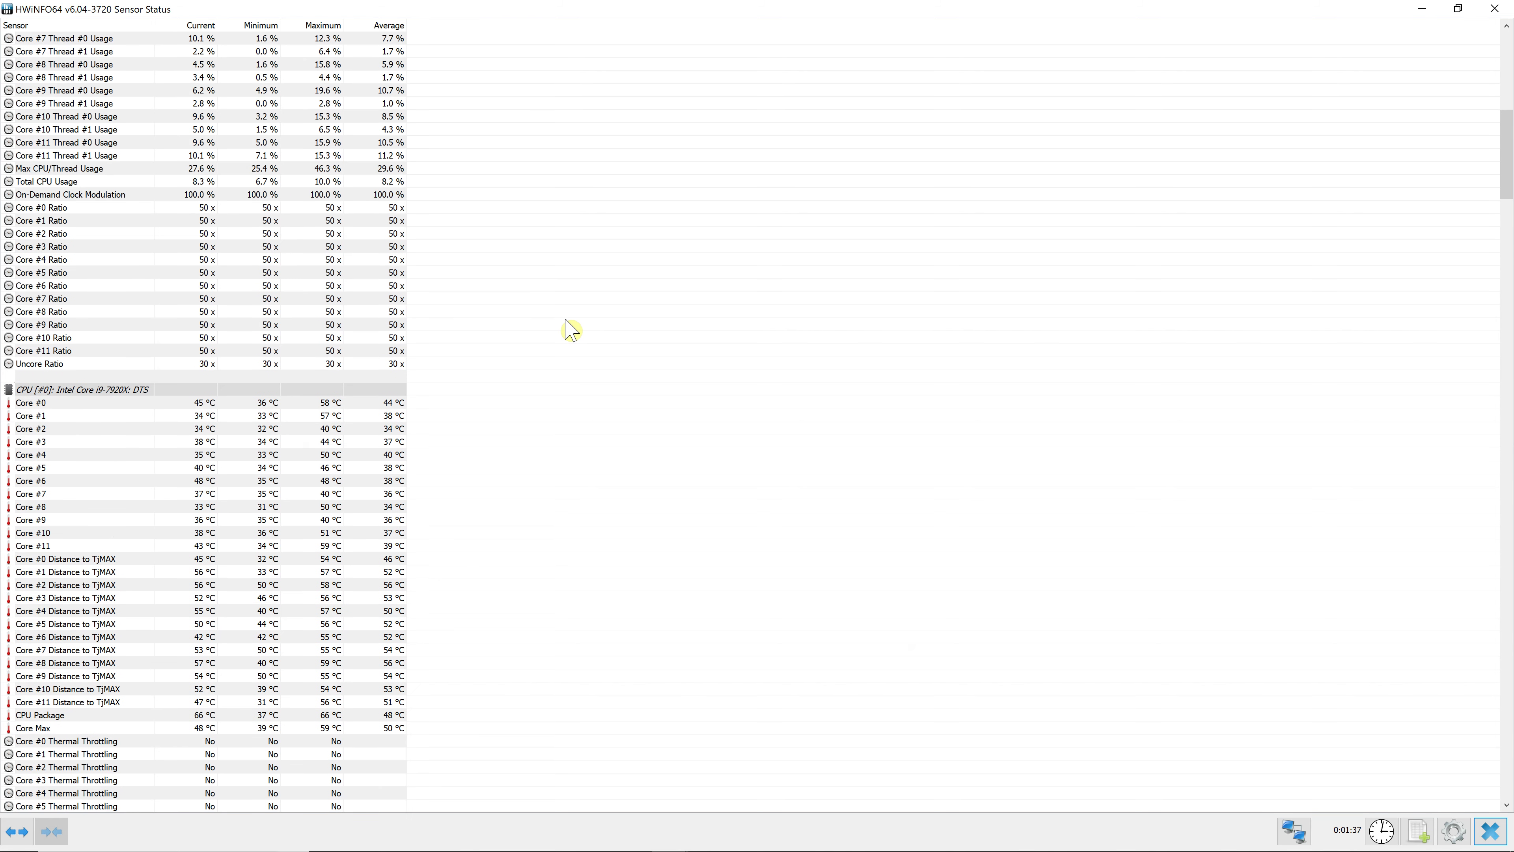
scroll(565, 322, up, 7)
scroll(565, 322, down, 14)
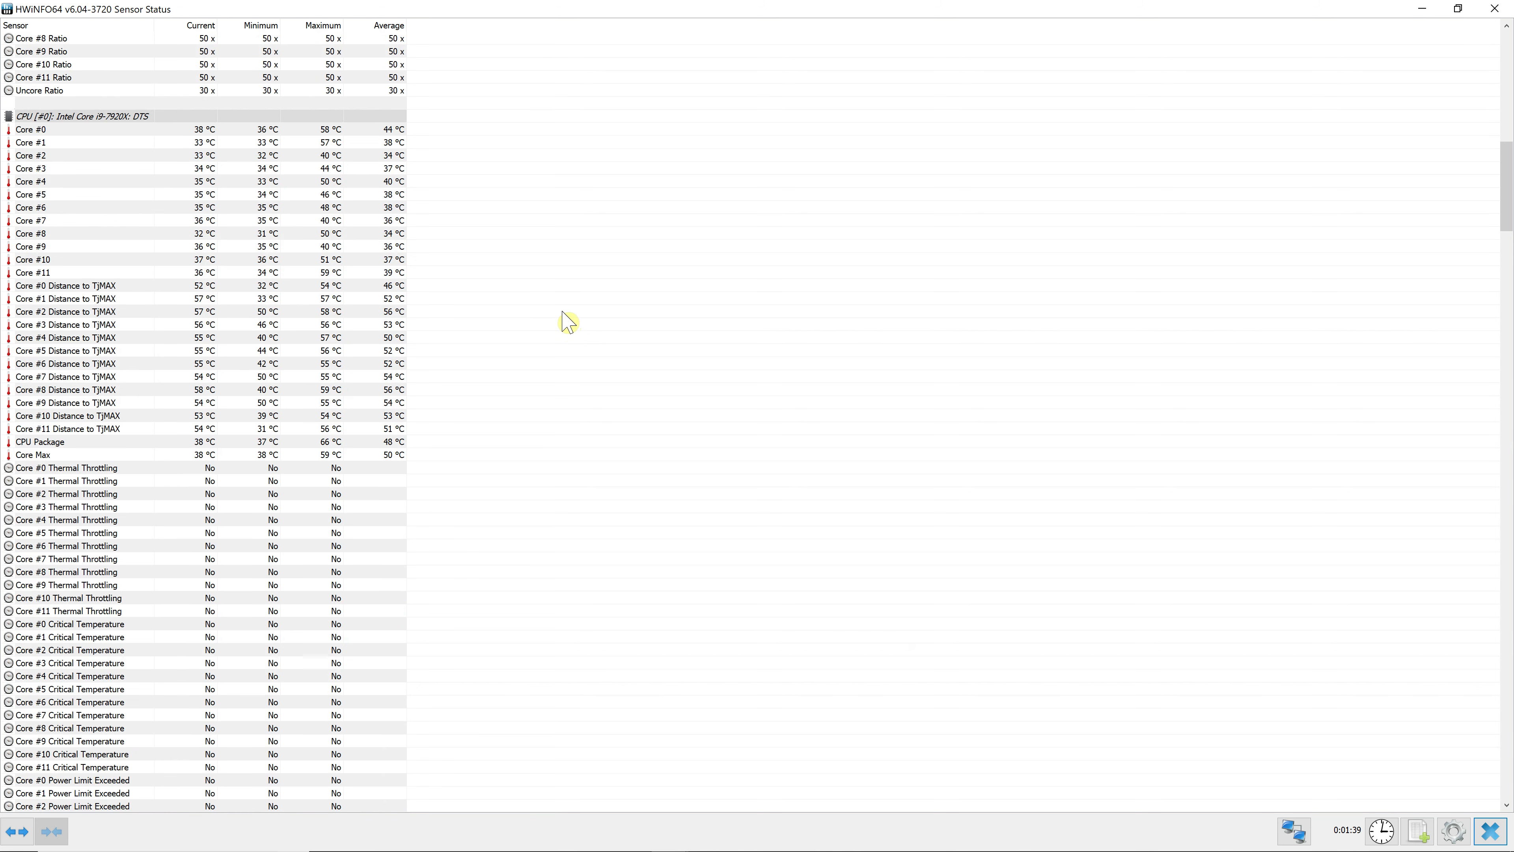
scroll(567, 322, down, 8)
scroll(568, 322, down, 11)
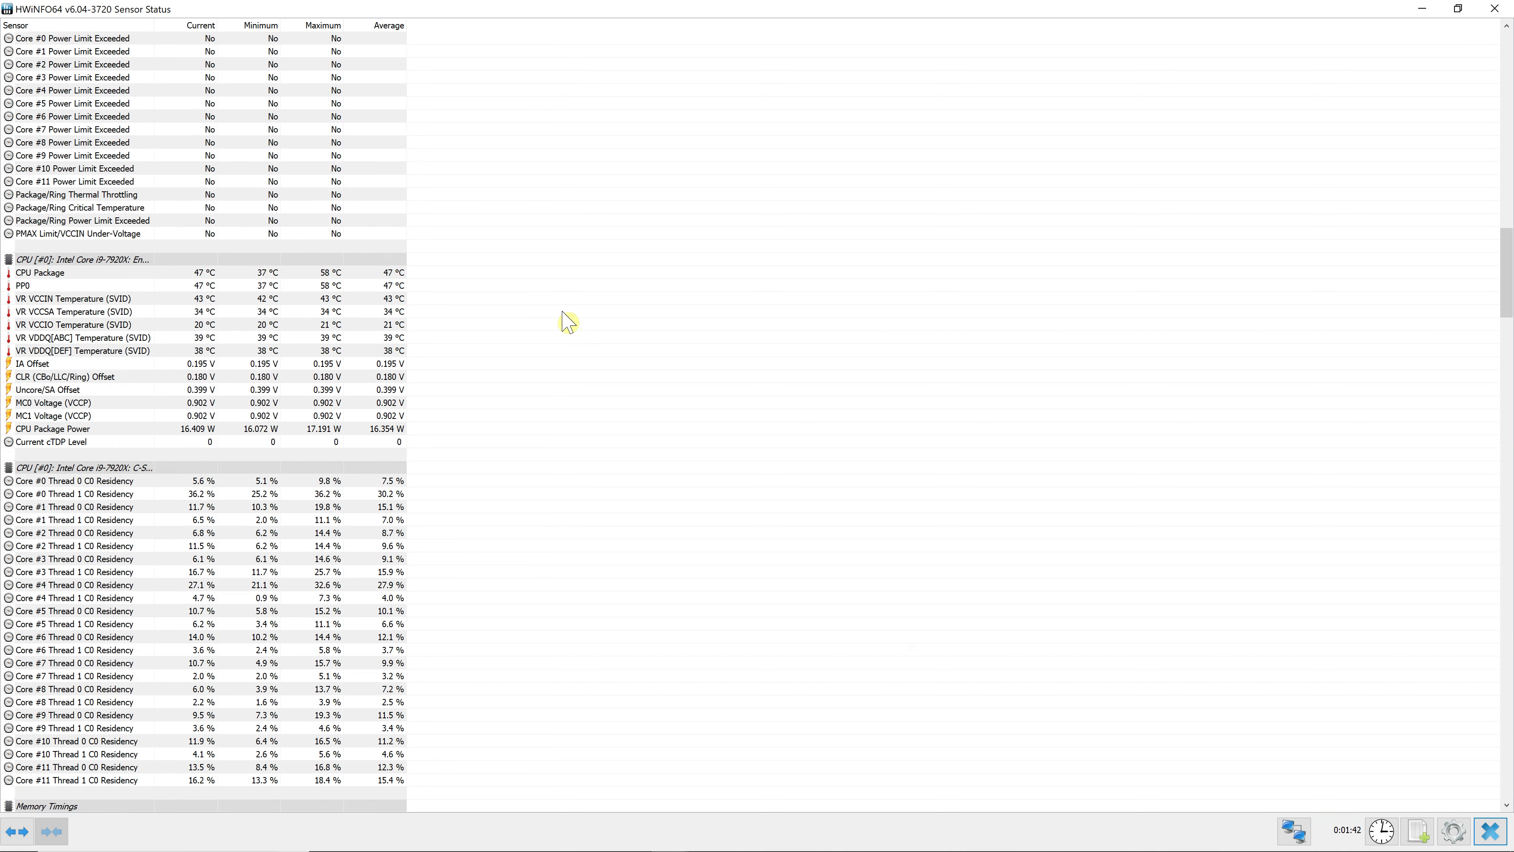
scroll(568, 322, up, 20)
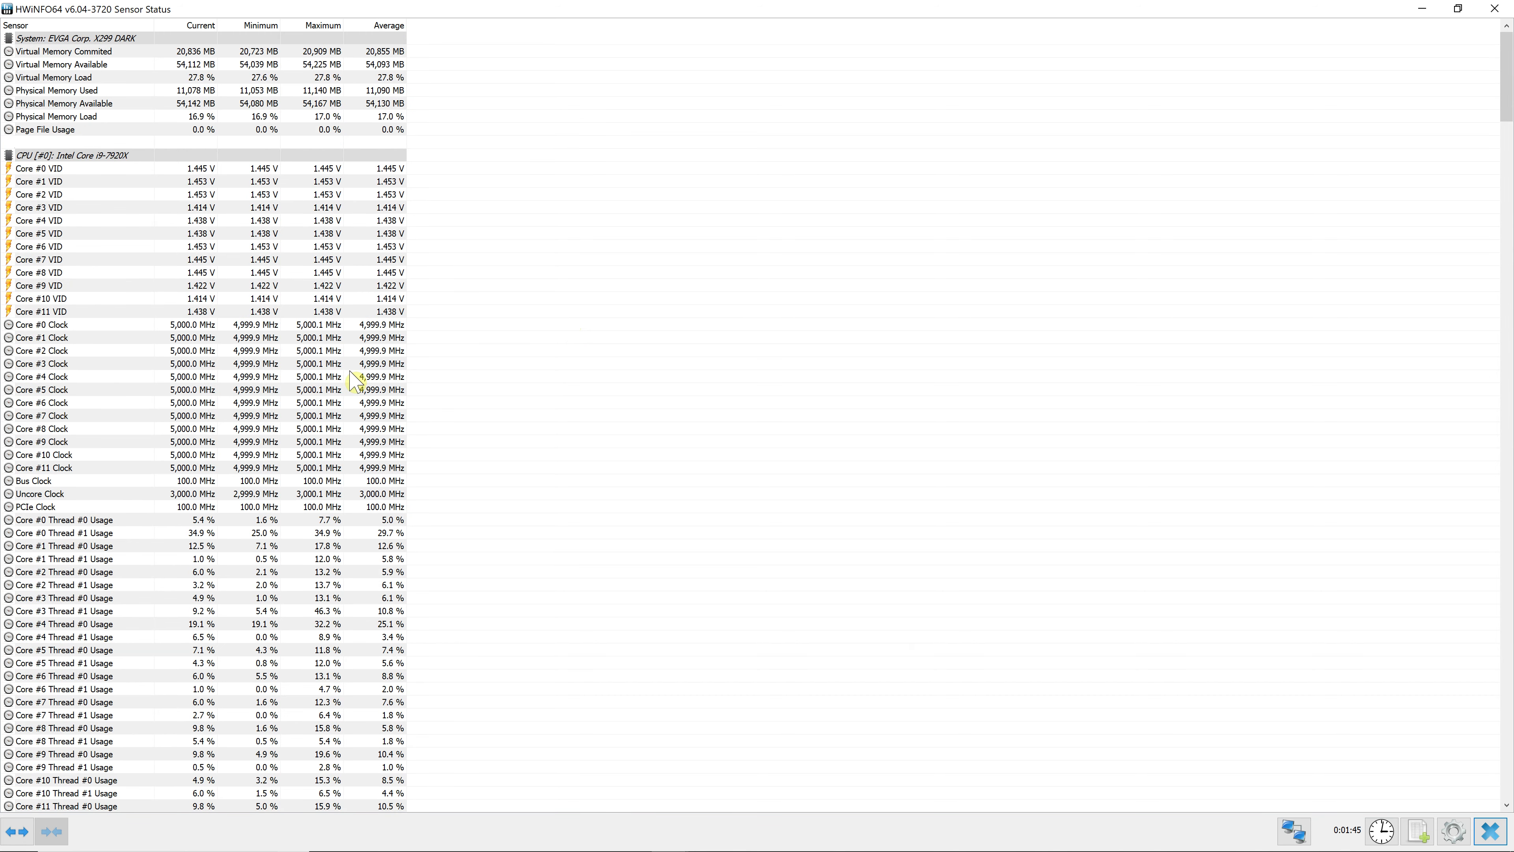
scroll(358, 381, down, 2)
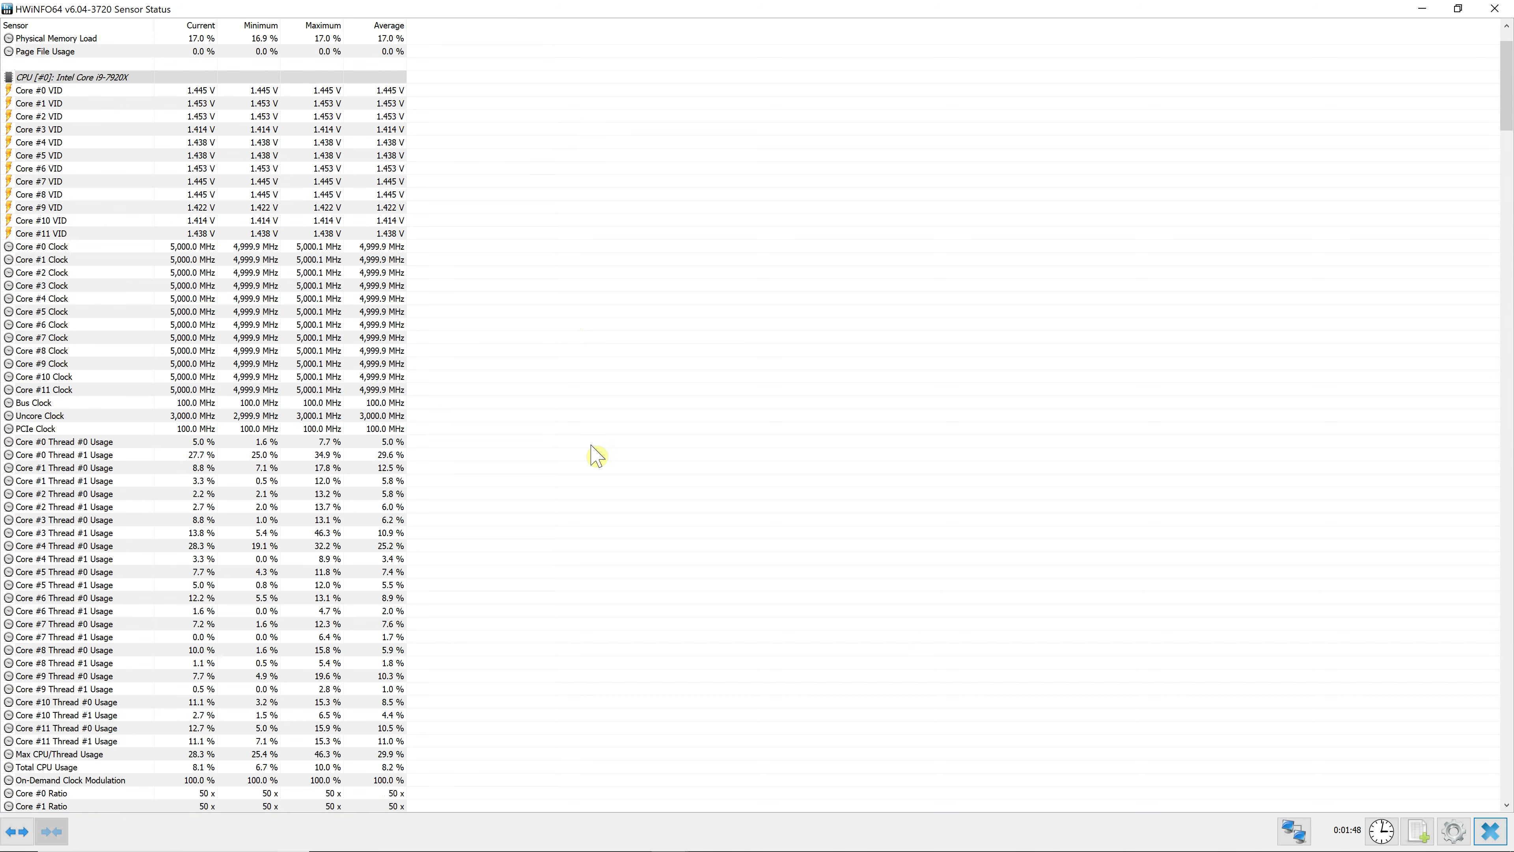
scroll(590, 540, down, 3)
scroll(596, 533, up, 2)
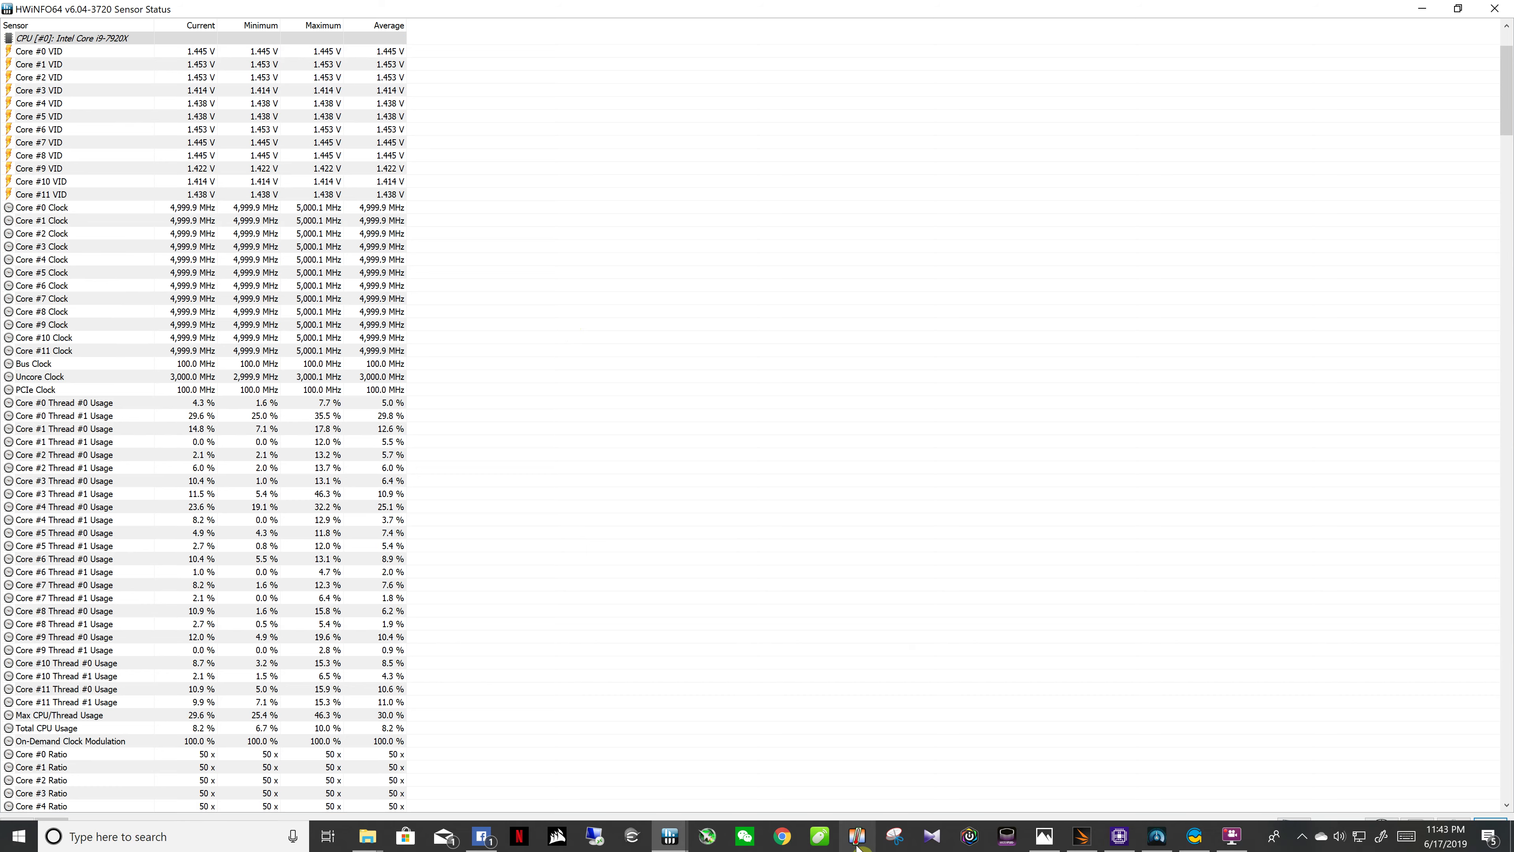
Clear the HWiNFO64 windows from the desktop and move Xtreme Tuner higher so its whole panel fits on the screen.
click(1423, 9)
drag(935, 363, 905, 237)
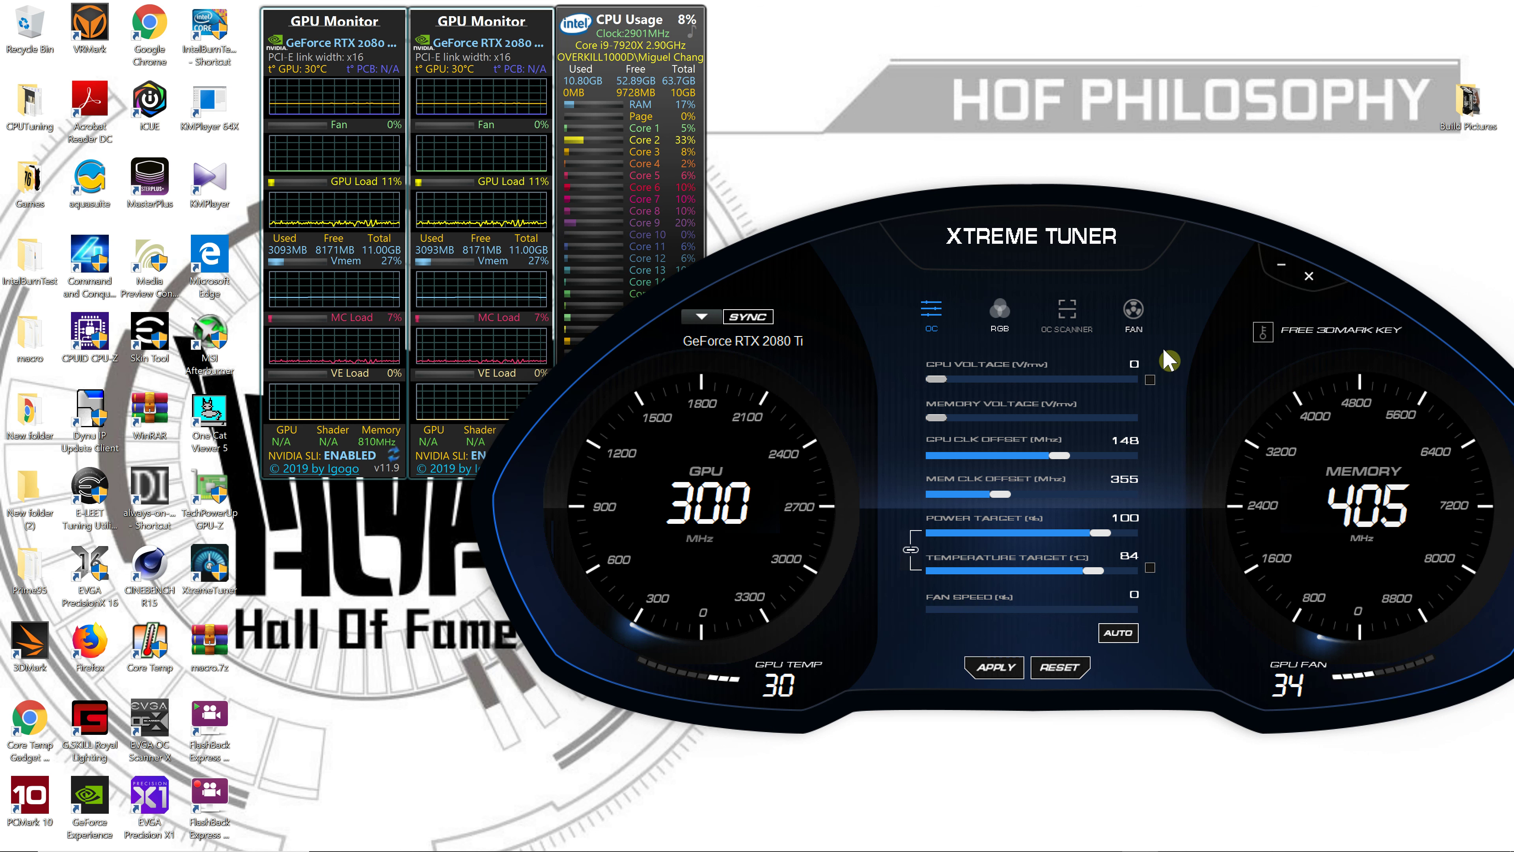
drag(1166, 237, 1146, 270)
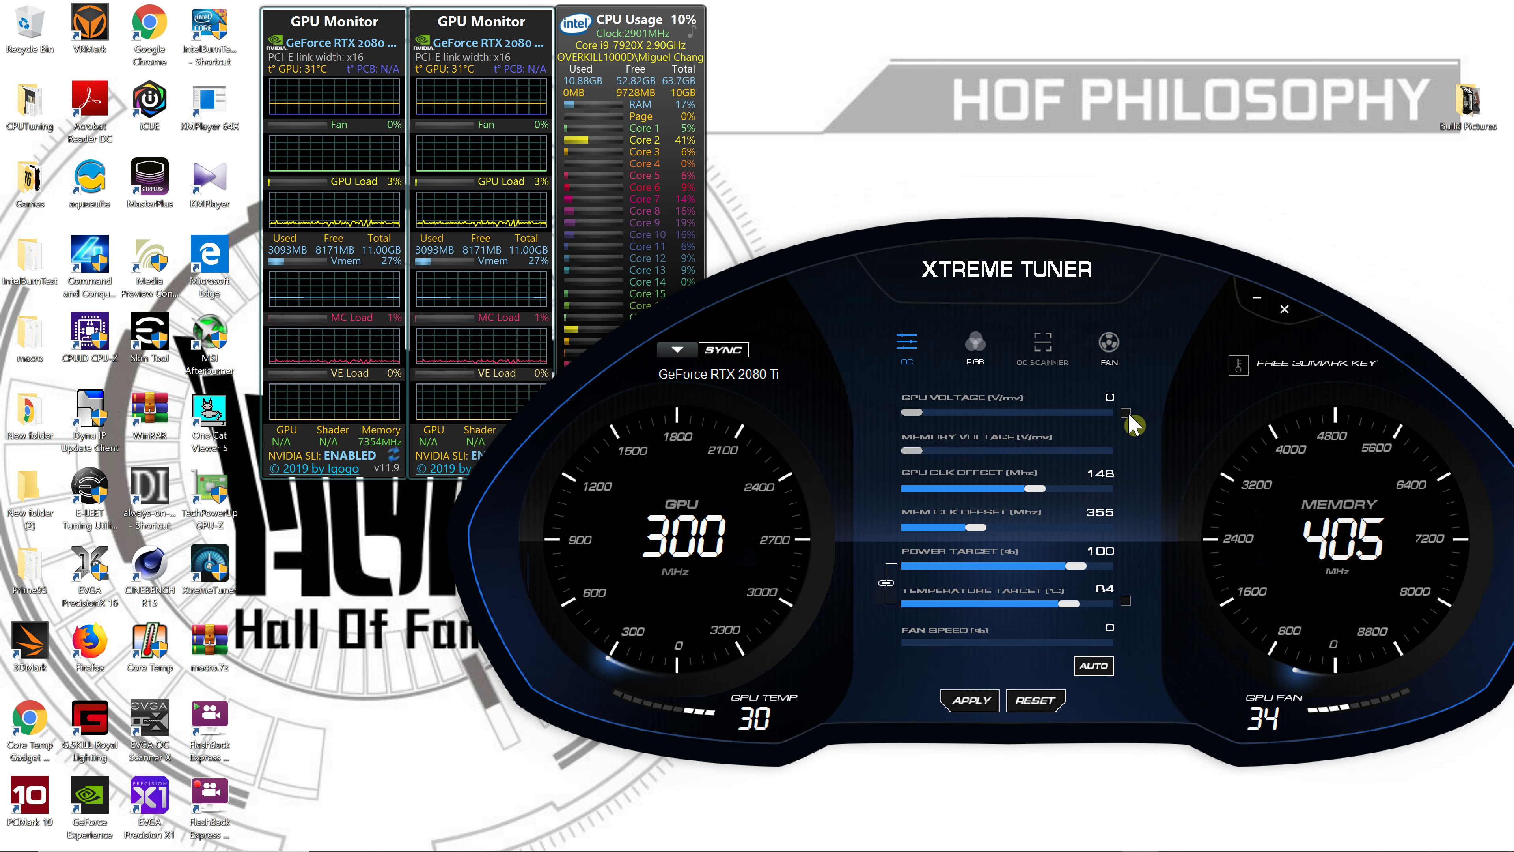
Raise the RTX 2080 Ti's GPU voltage to 1100 mV, apply it, accept the hardware warning, and reposition the Xtreme Tuner panel.
click(922, 411)
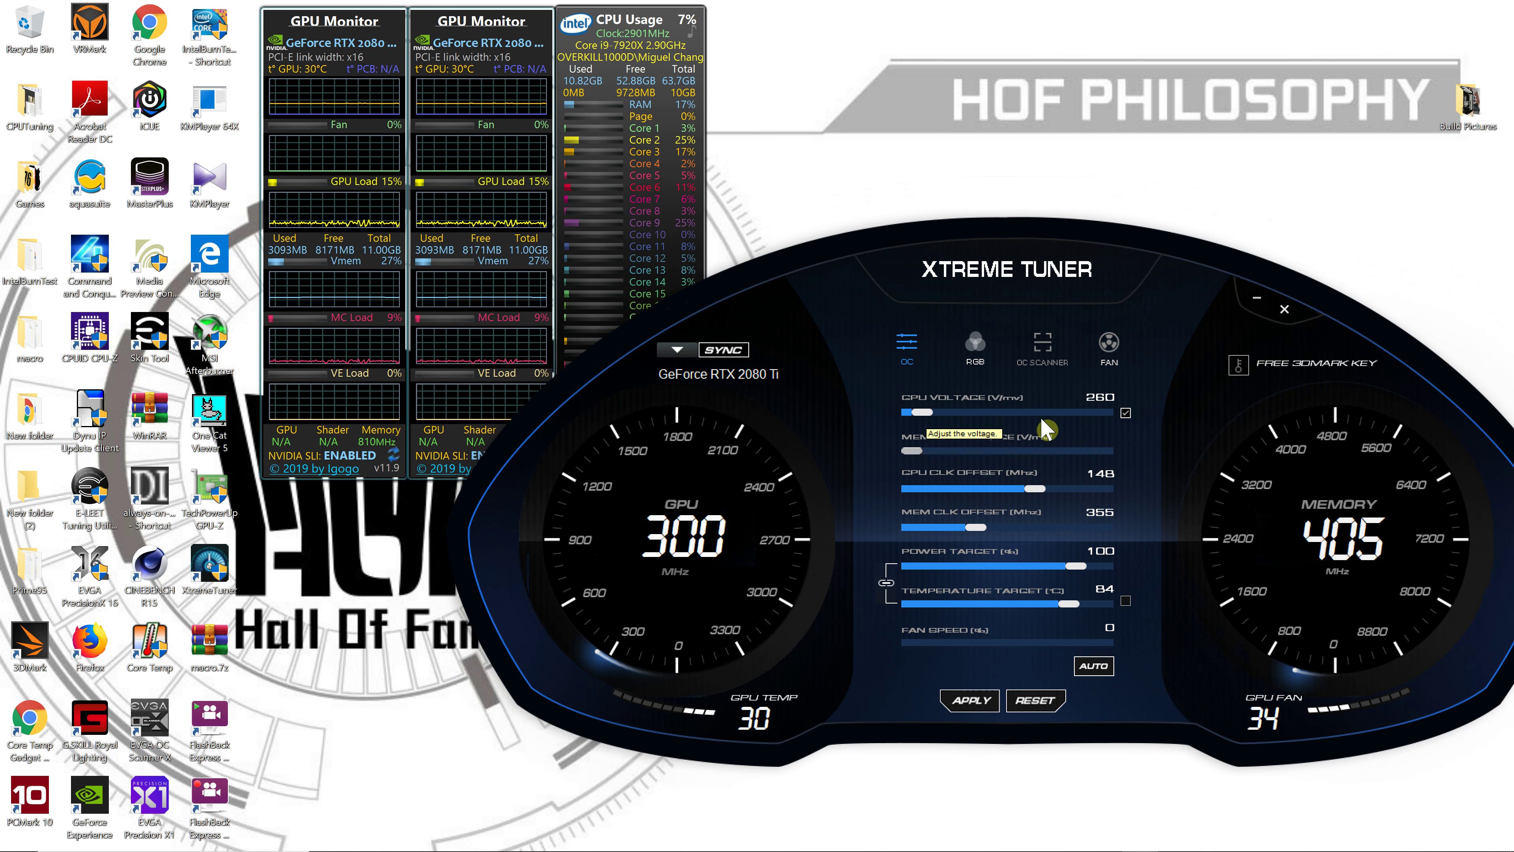
mouse_move(1094, 422)
mouse_down()
mouse_move(1138, 423)
mouse_move(1080, 410)
mouse_move(1097, 401)
mouse_up()
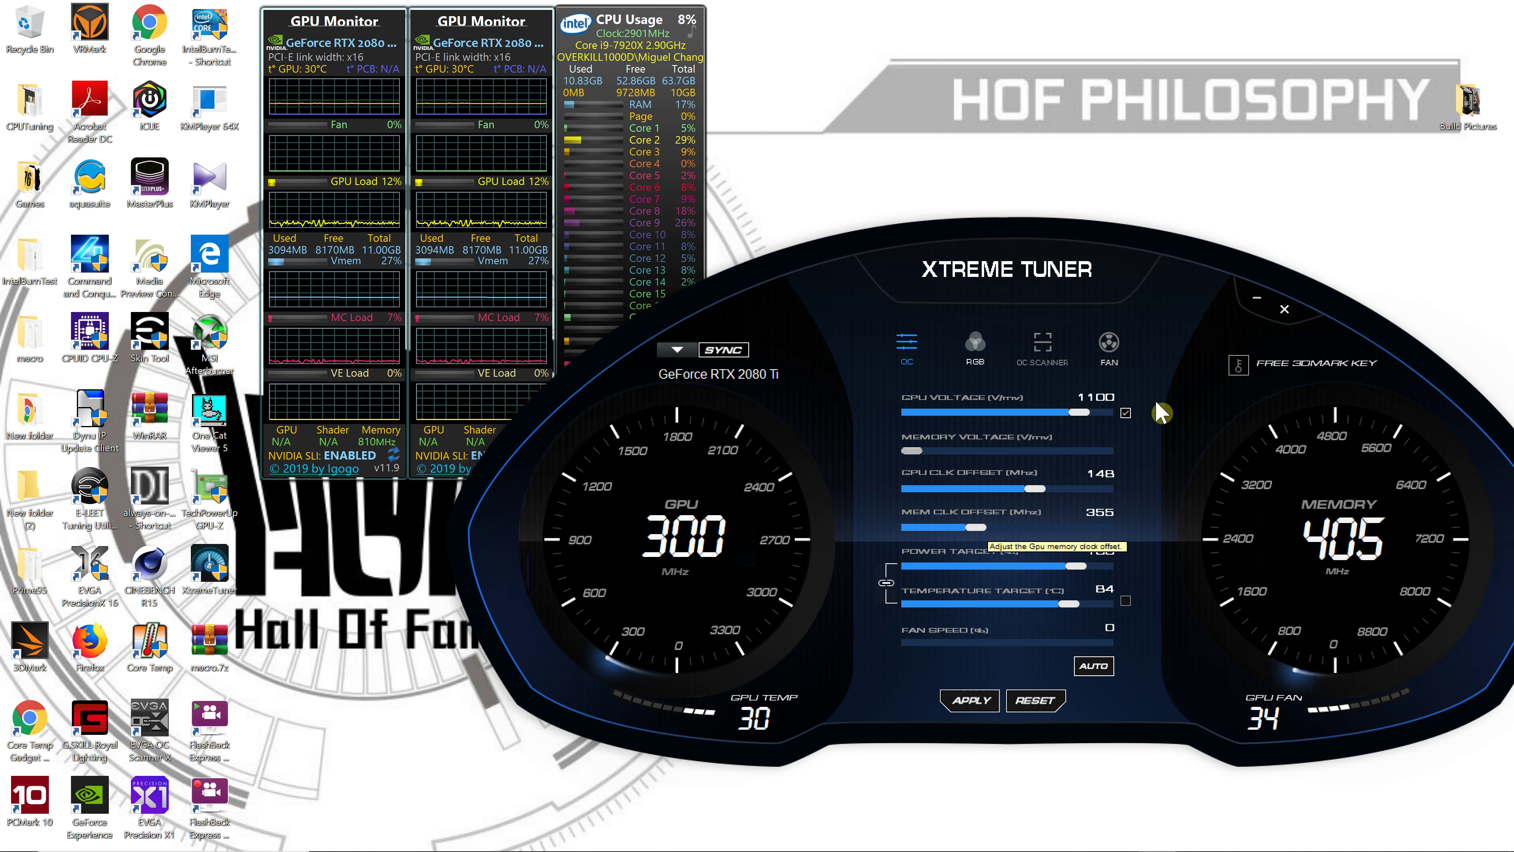
drag(1168, 298, 1113, 323)
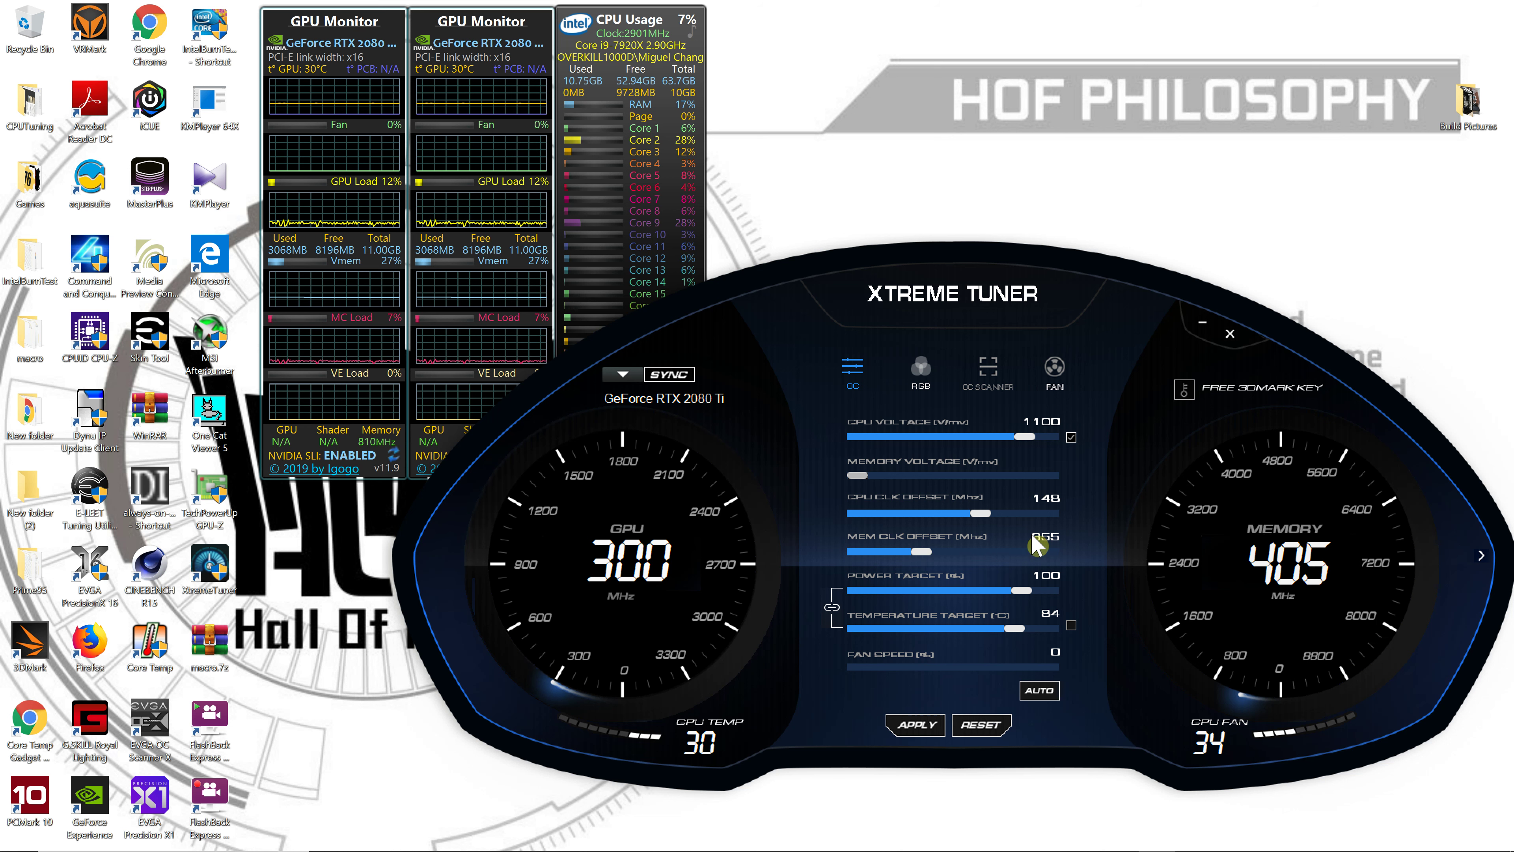
click(915, 726)
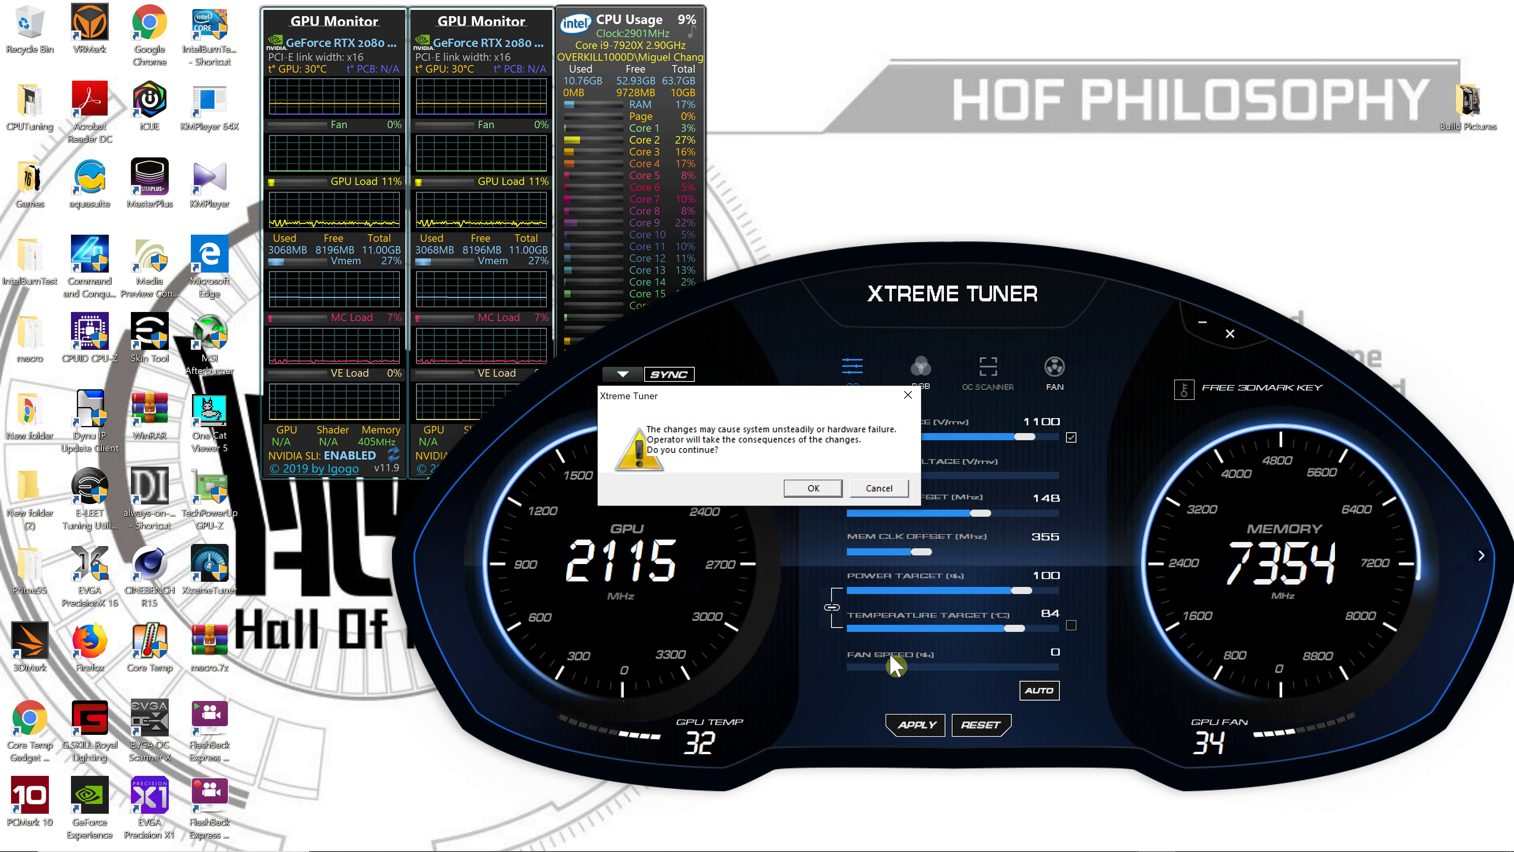
click(814, 487)
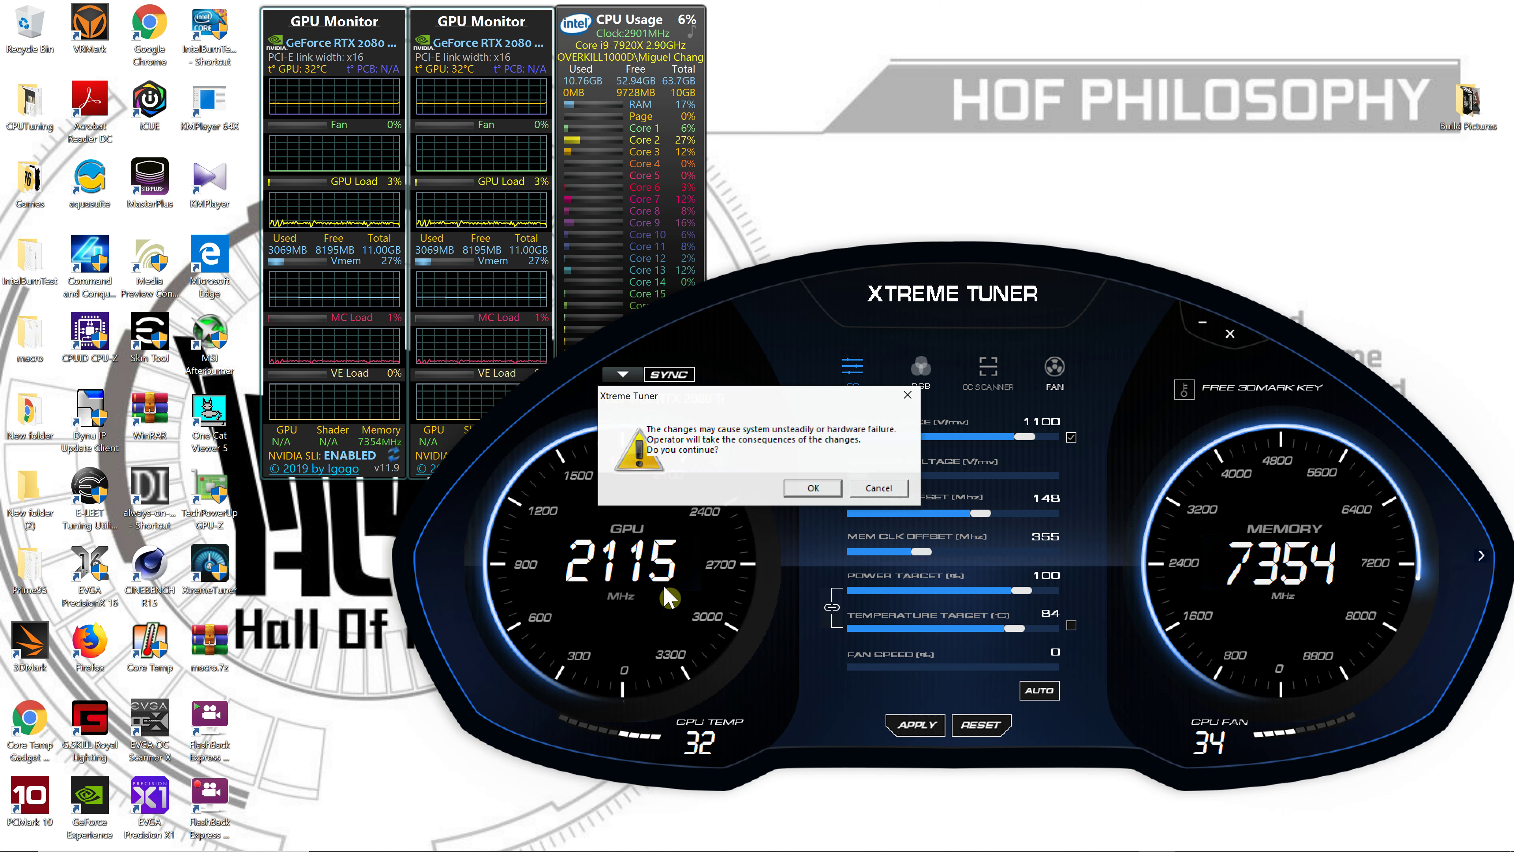
click(814, 488)
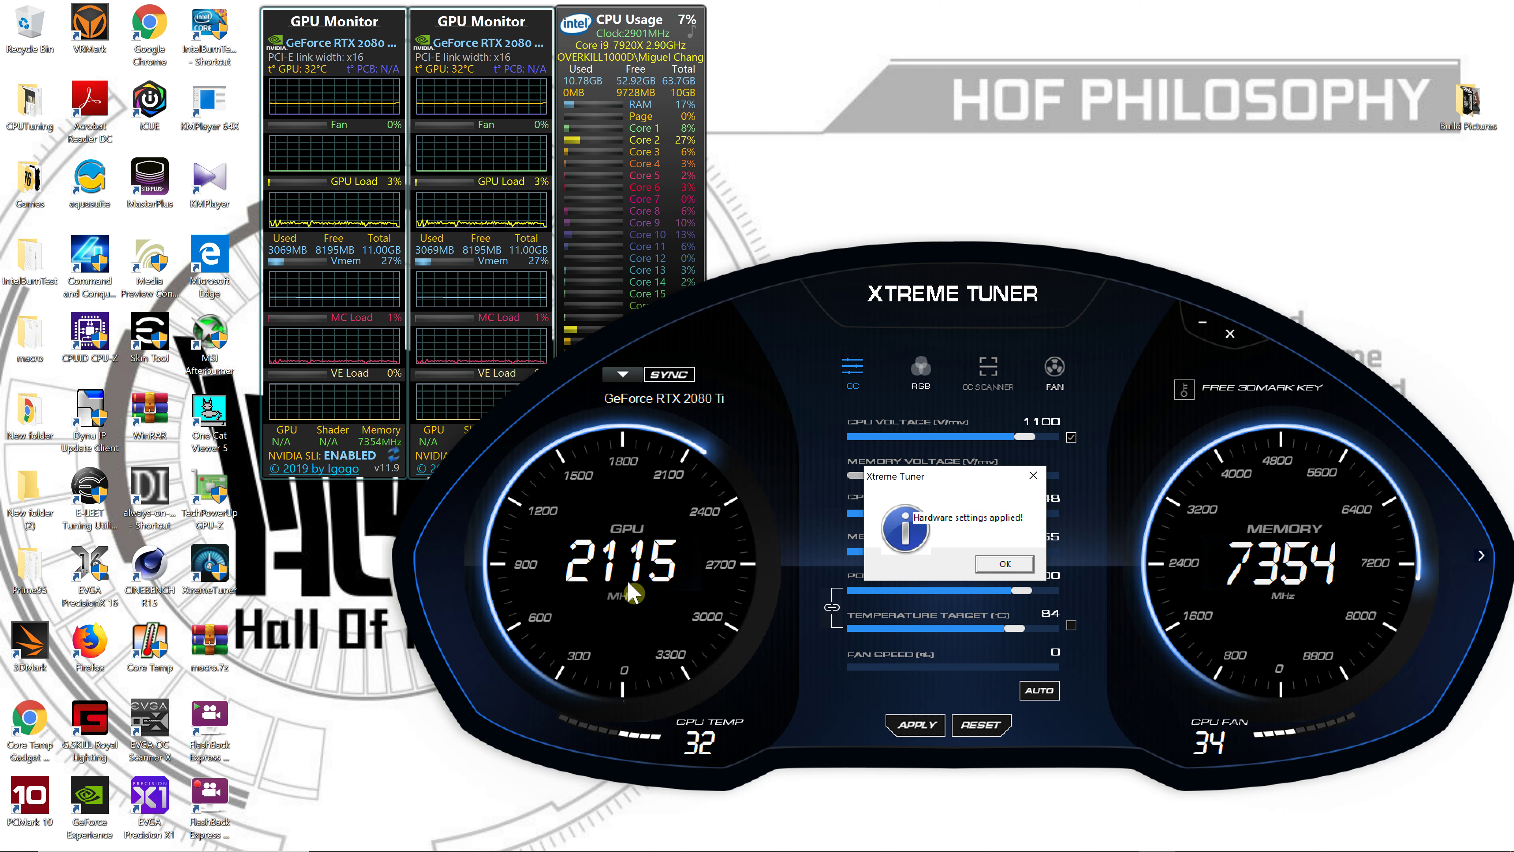
click(1005, 564)
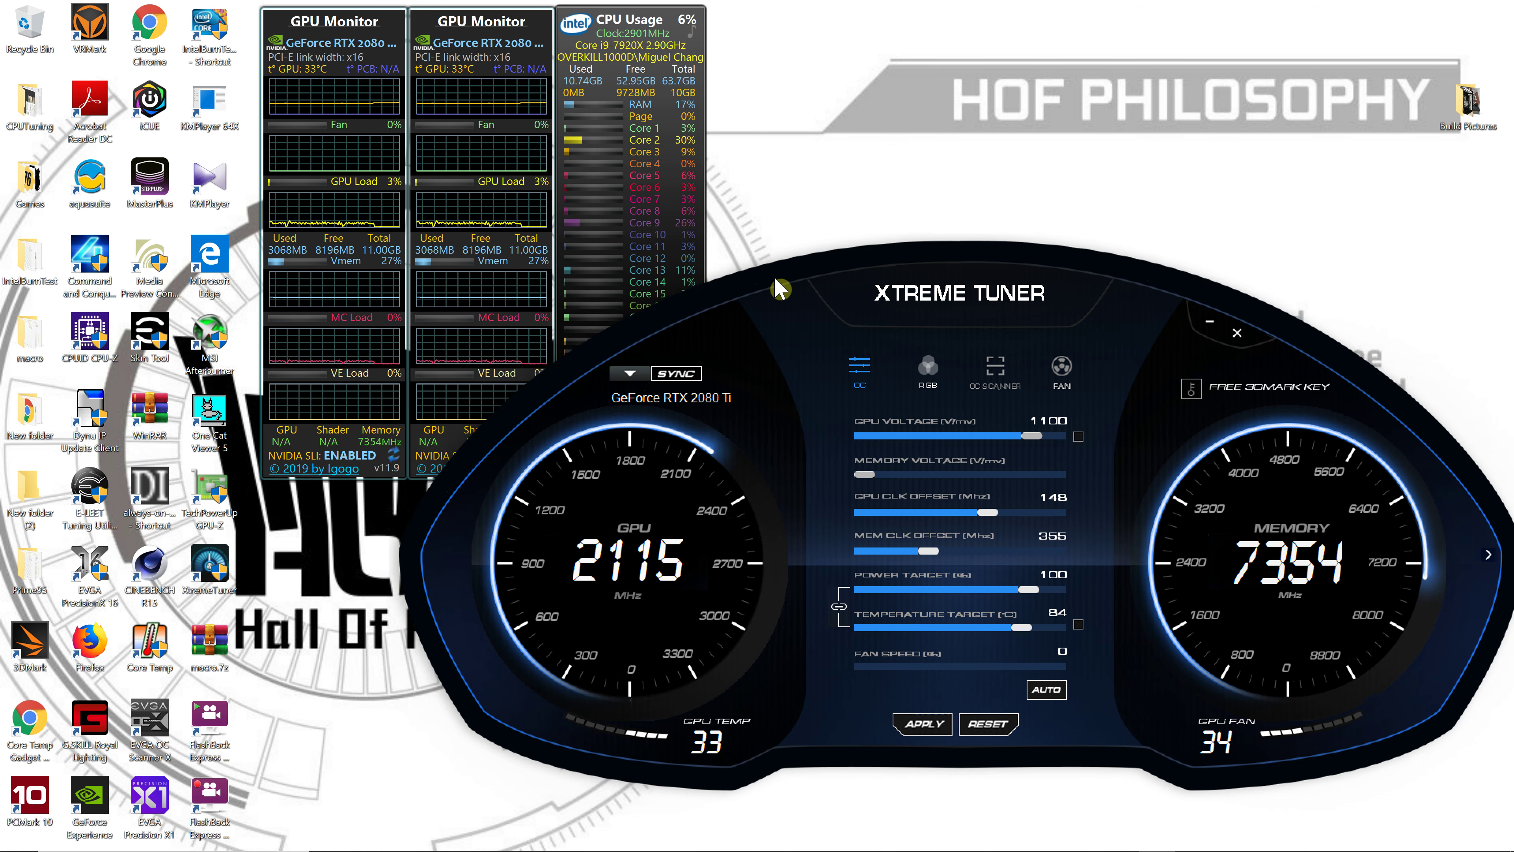
drag(785, 271, 816, 331)
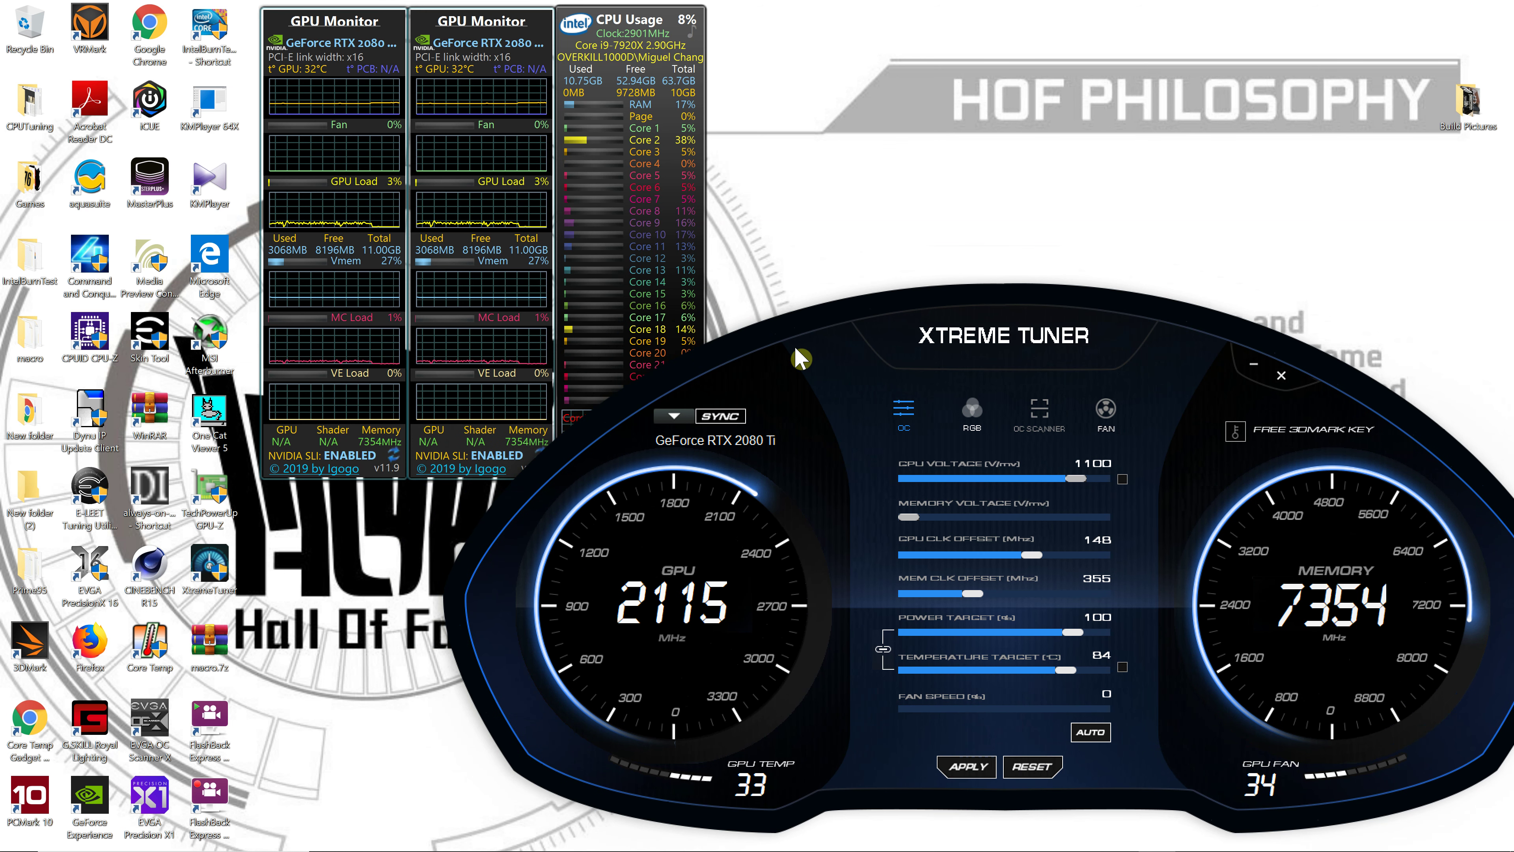
Bring back HWiNFO64's Sensor Status and examine the graphics card's GPU clock, memory clock and core voltage readings.
mouse_move(447, 847)
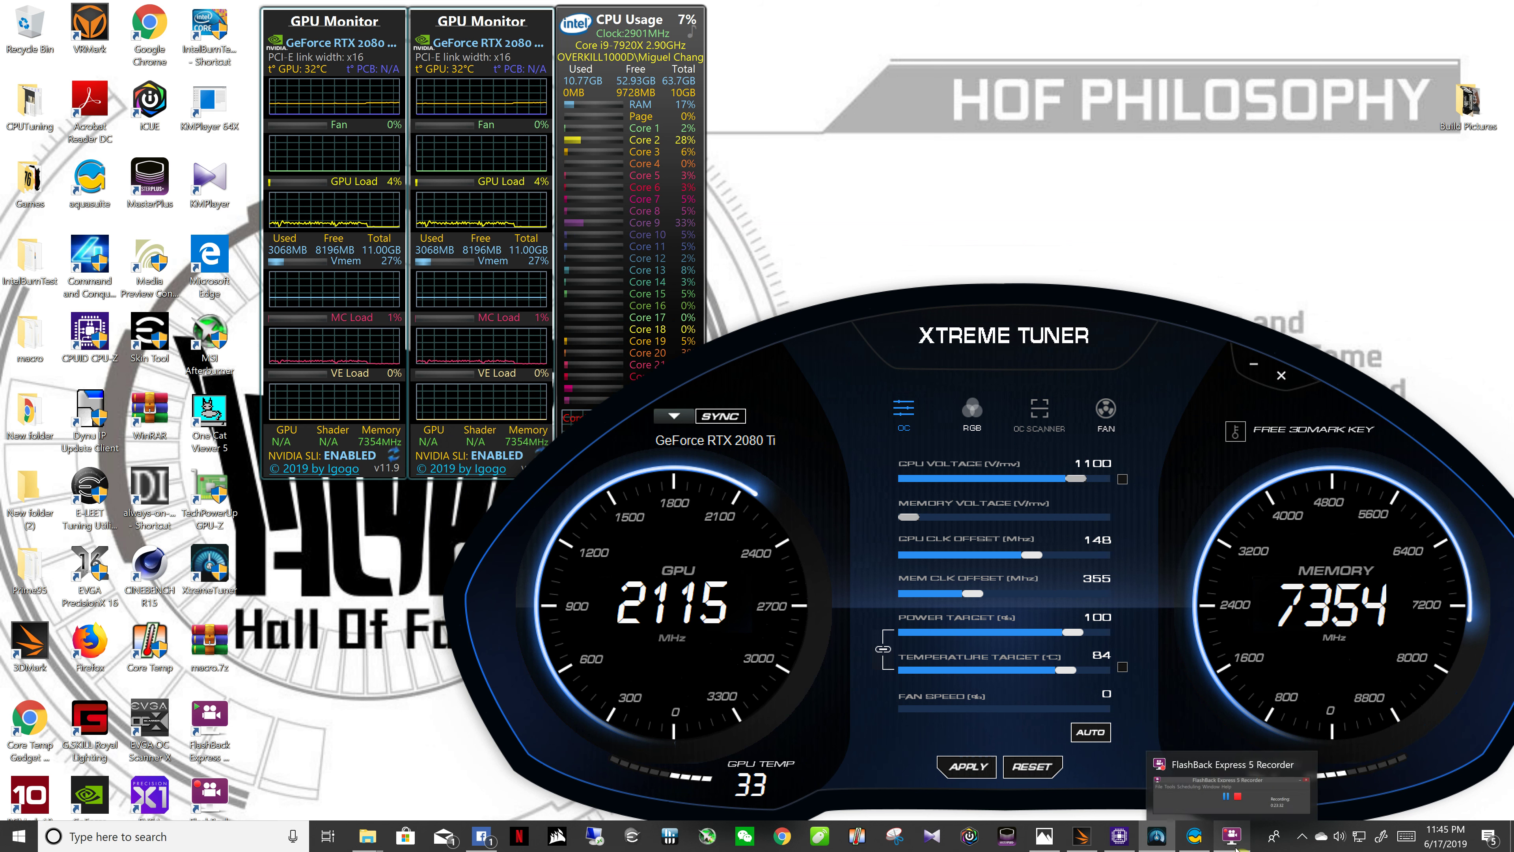
click(1302, 836)
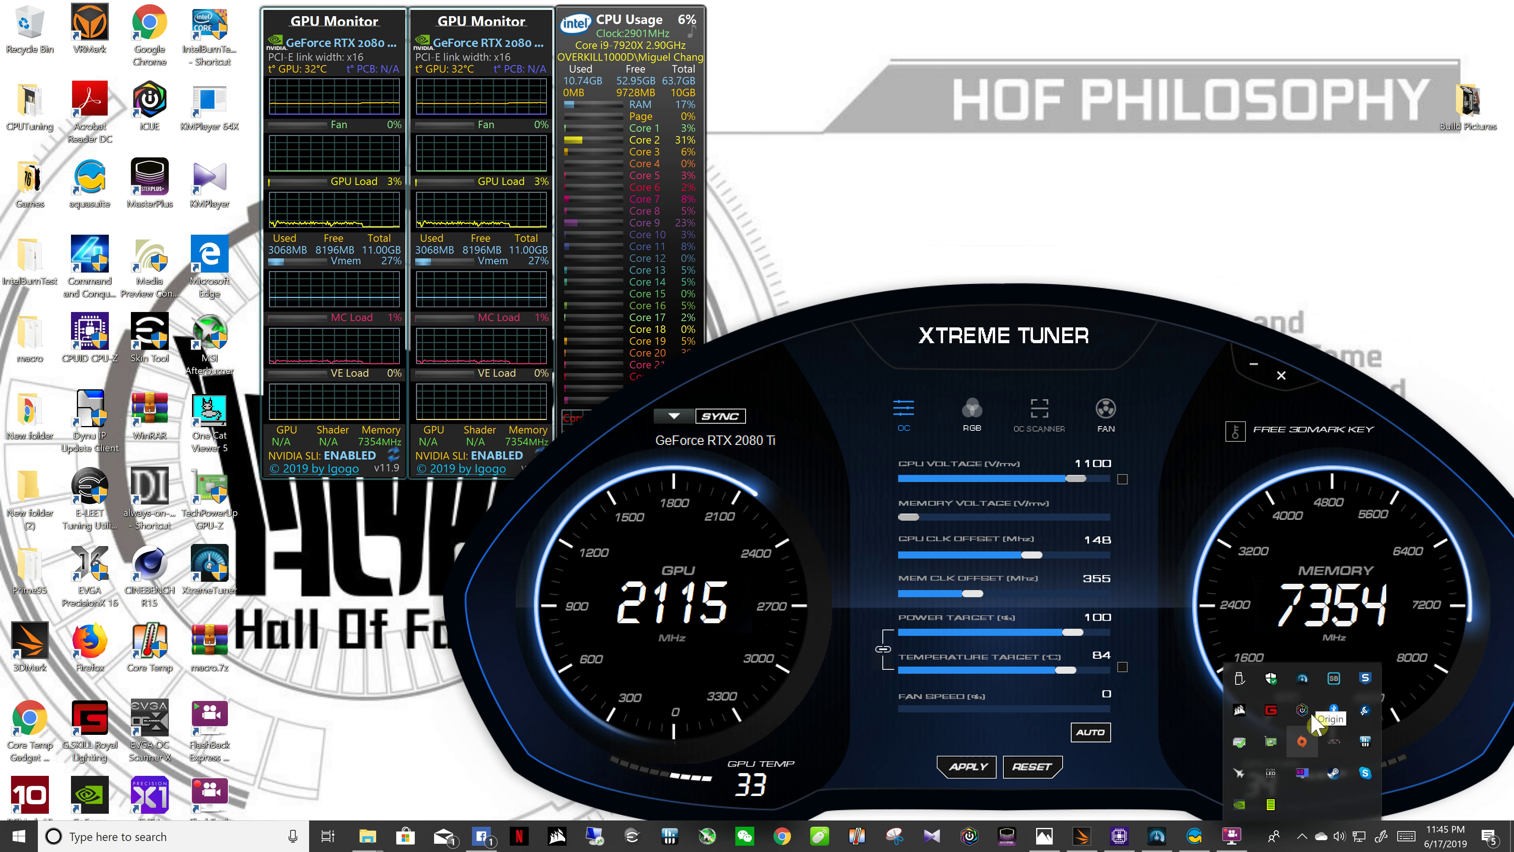
click(1365, 742)
scroll(430, 364, down, 20)
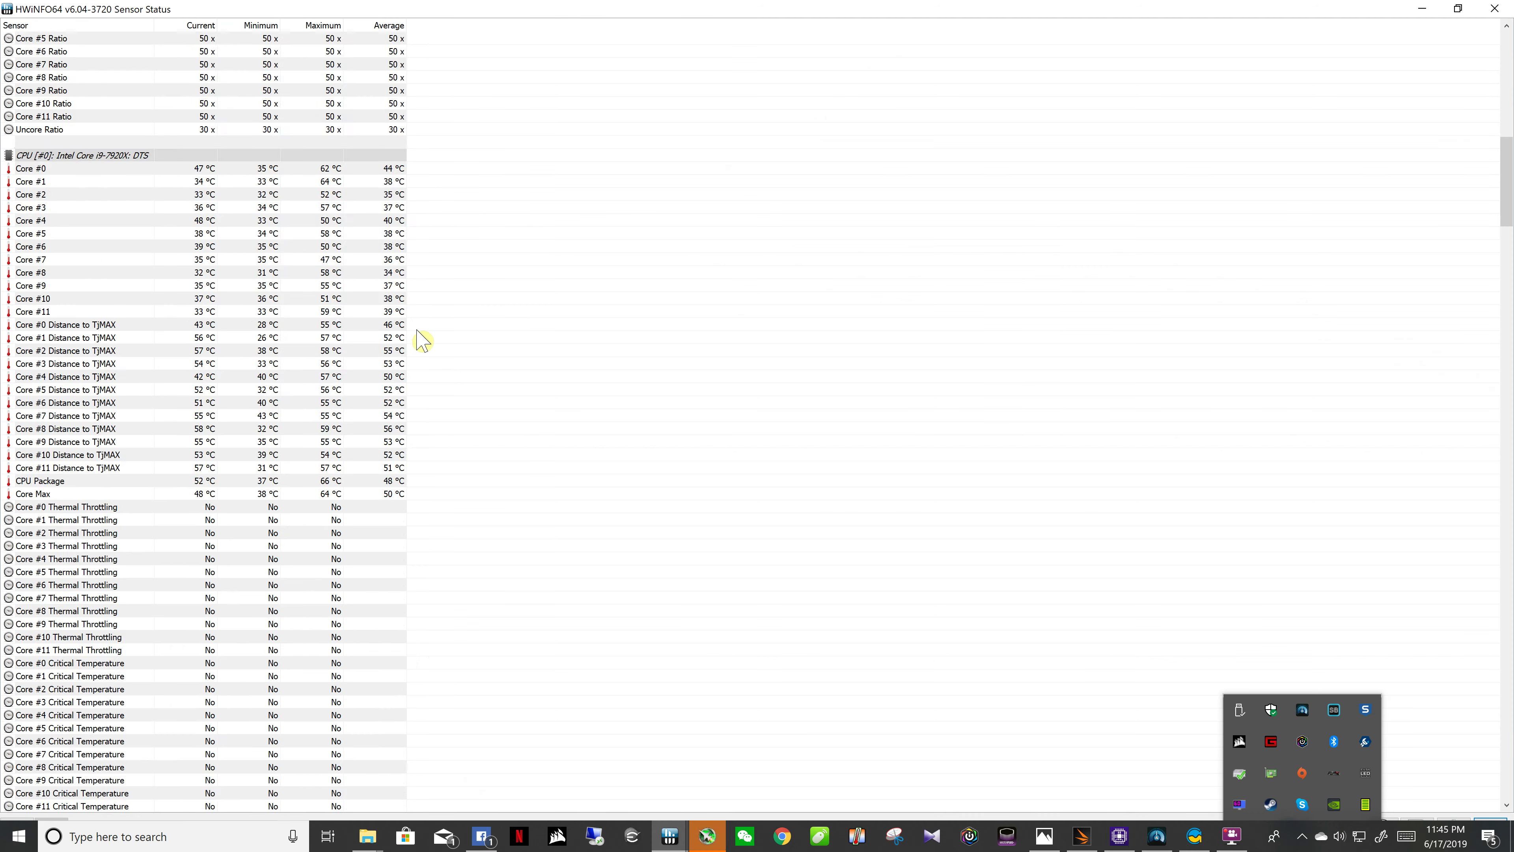
scroll(420, 338, down, 20)
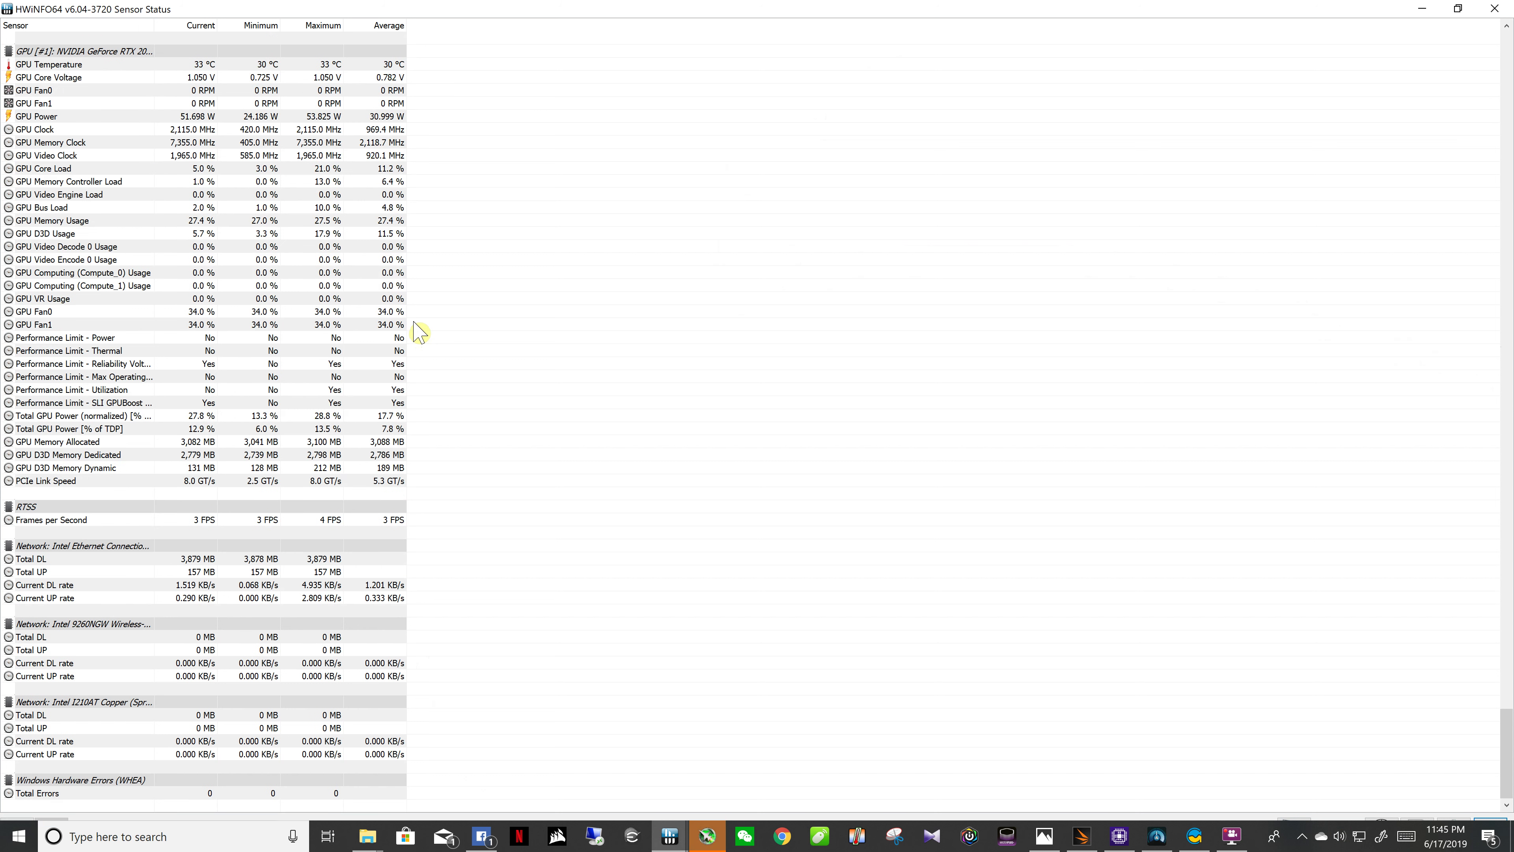
click(203, 129)
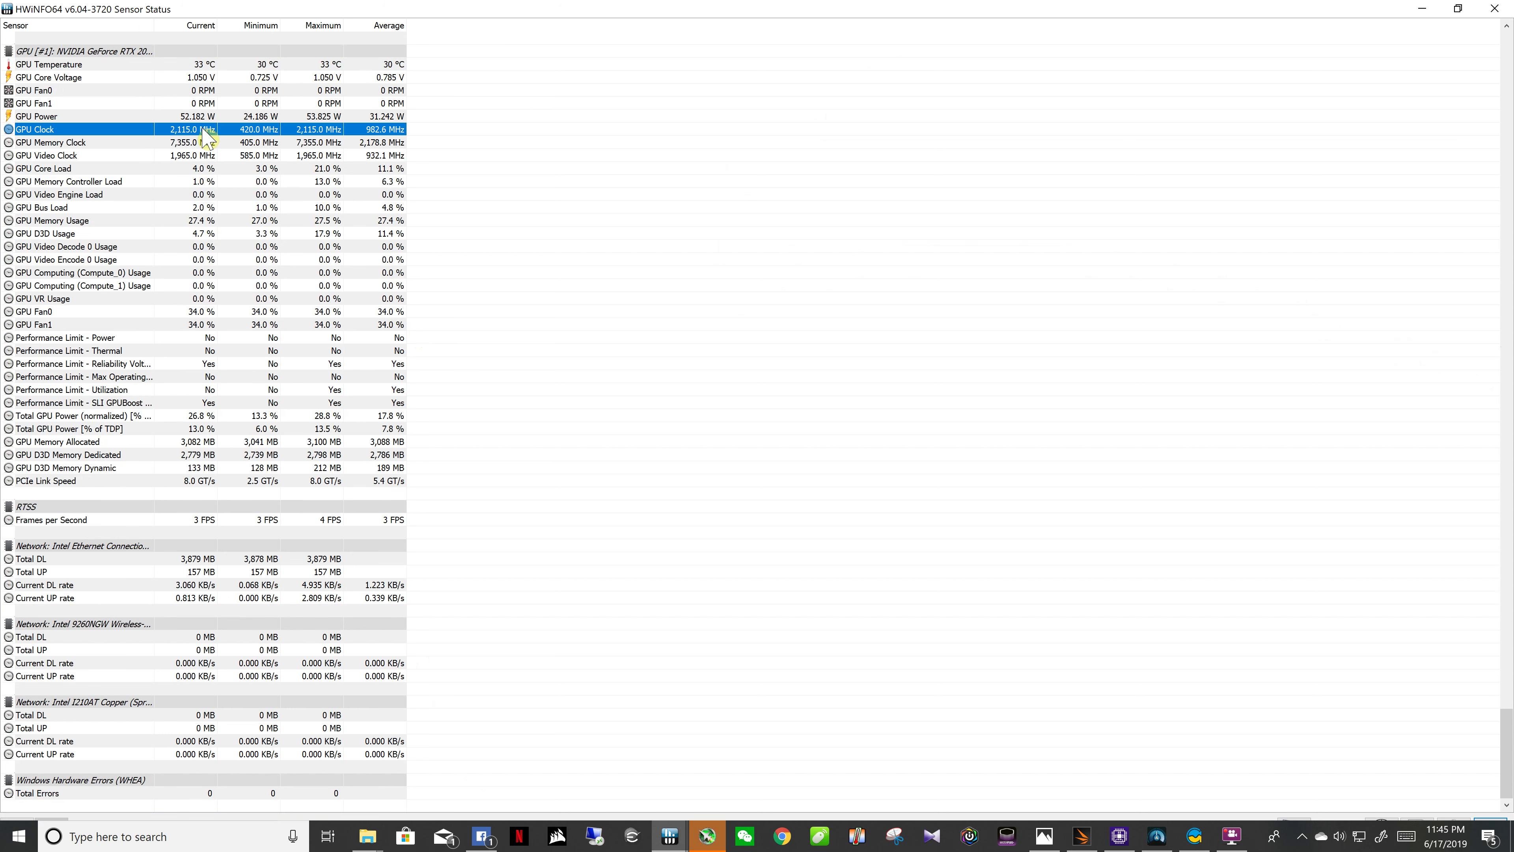
click(207, 144)
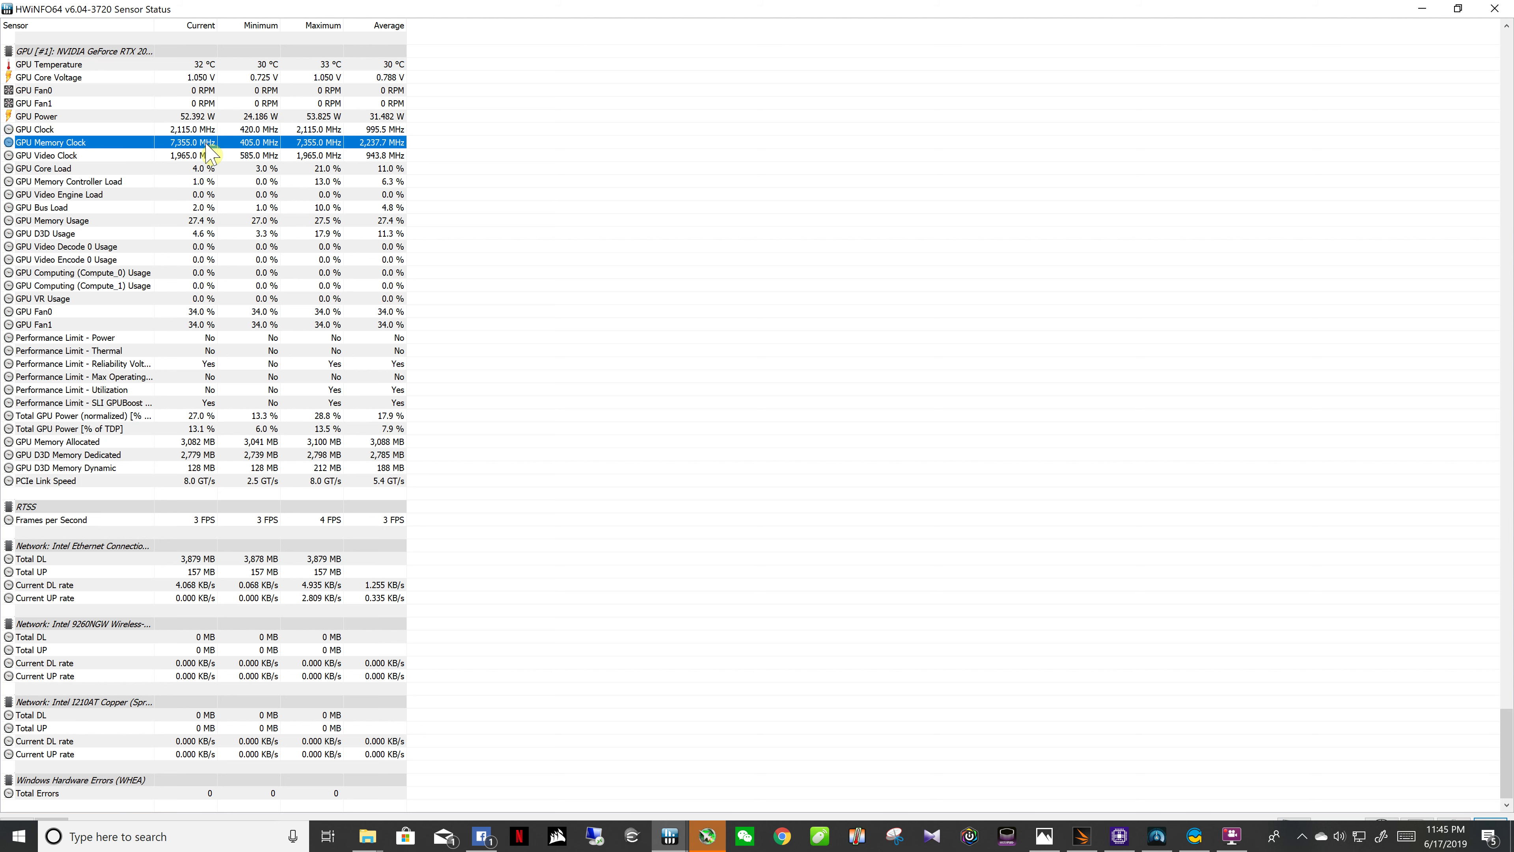
click(197, 79)
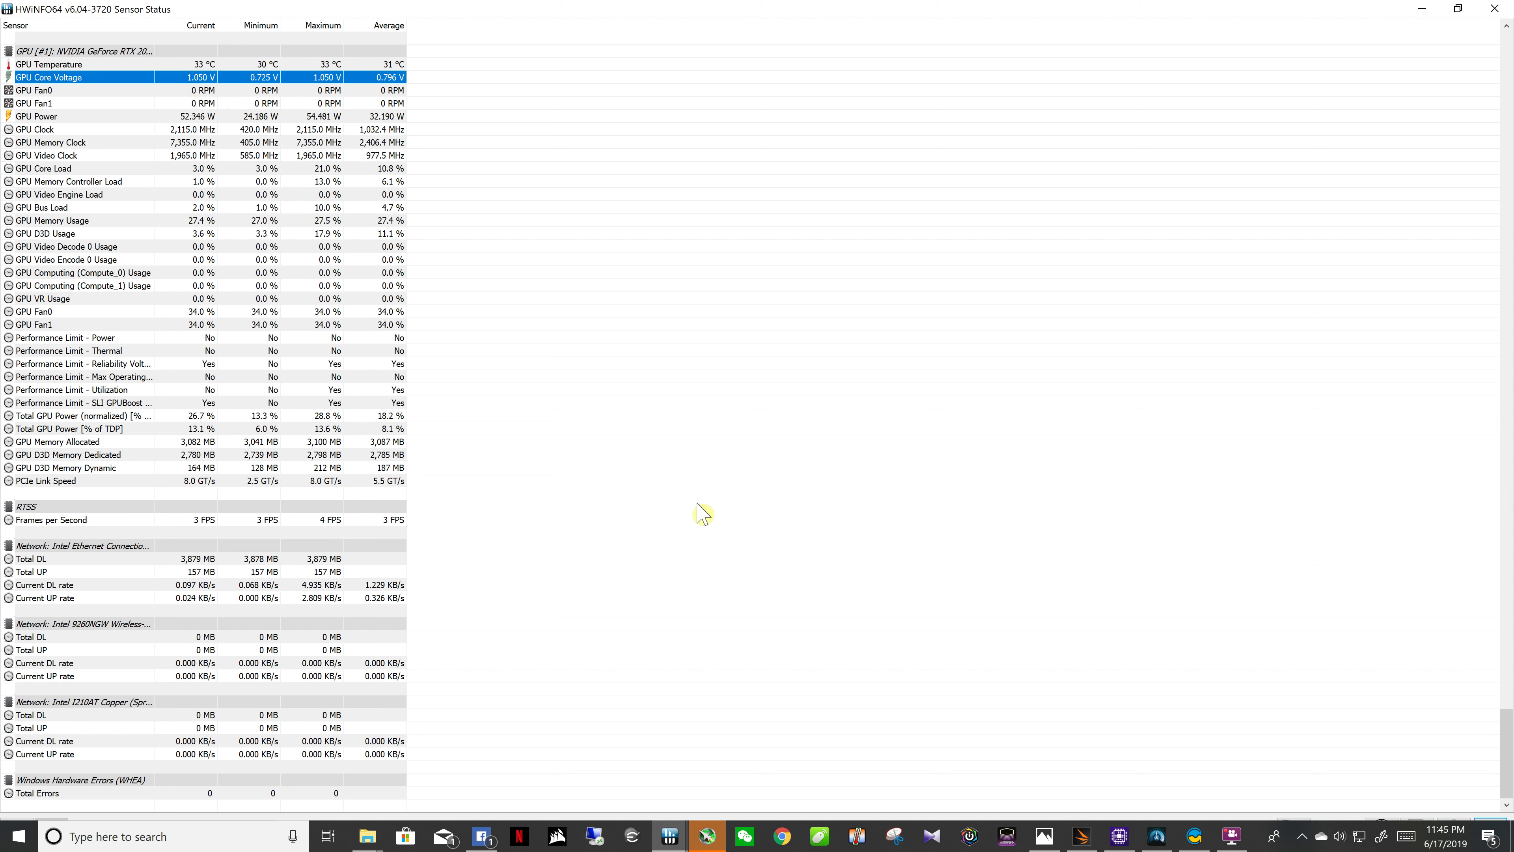
Compare Xtreme Tuner's GPU voltage setting with the HWiNFO64 readings, check the GPU core load, and return to the start of the sensor list.
mouse_move(1158, 843)
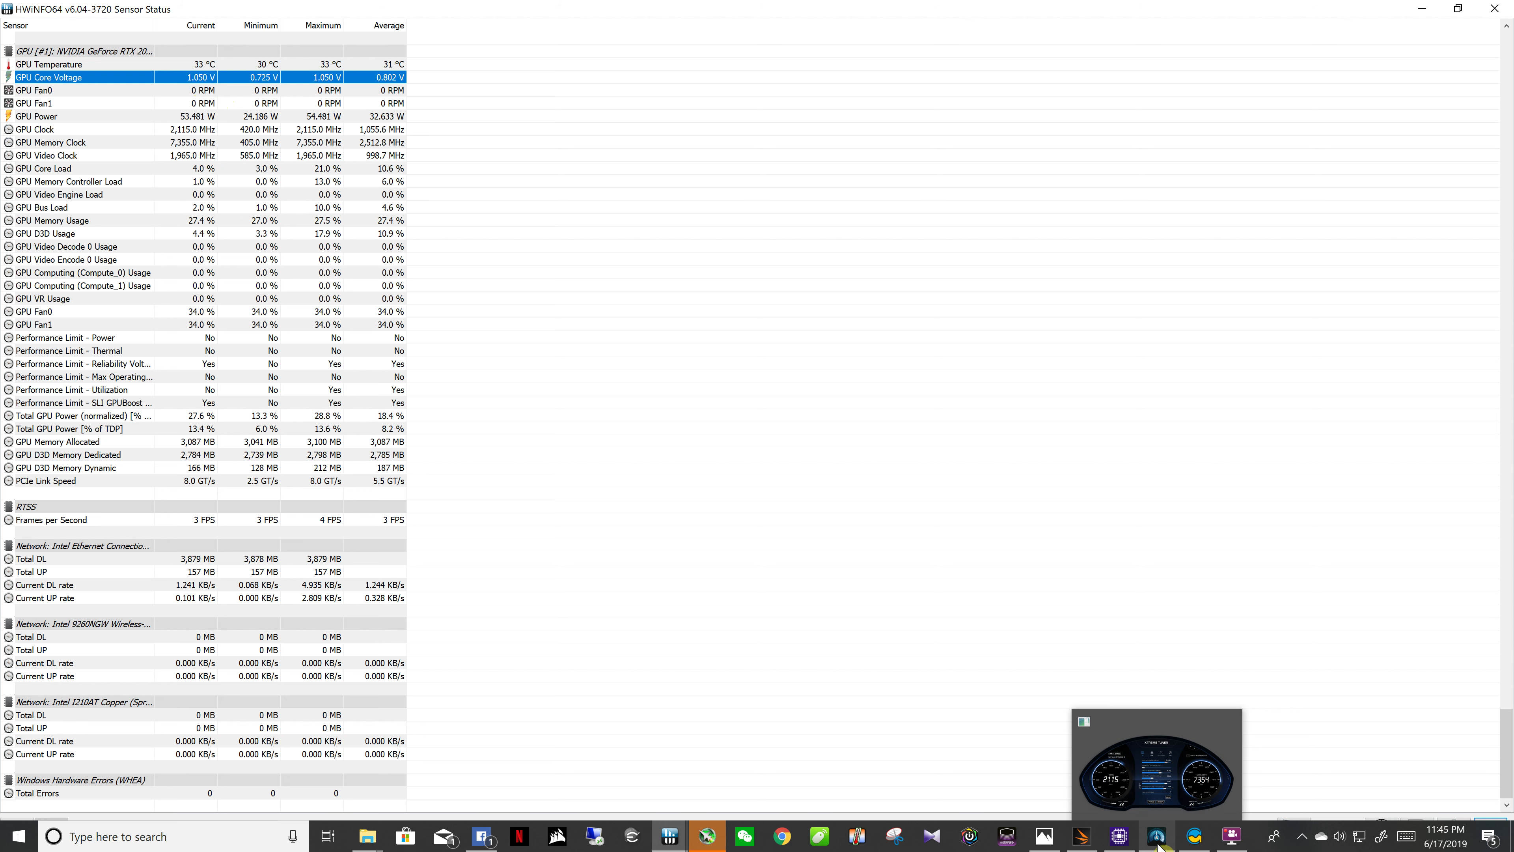
click(1158, 838)
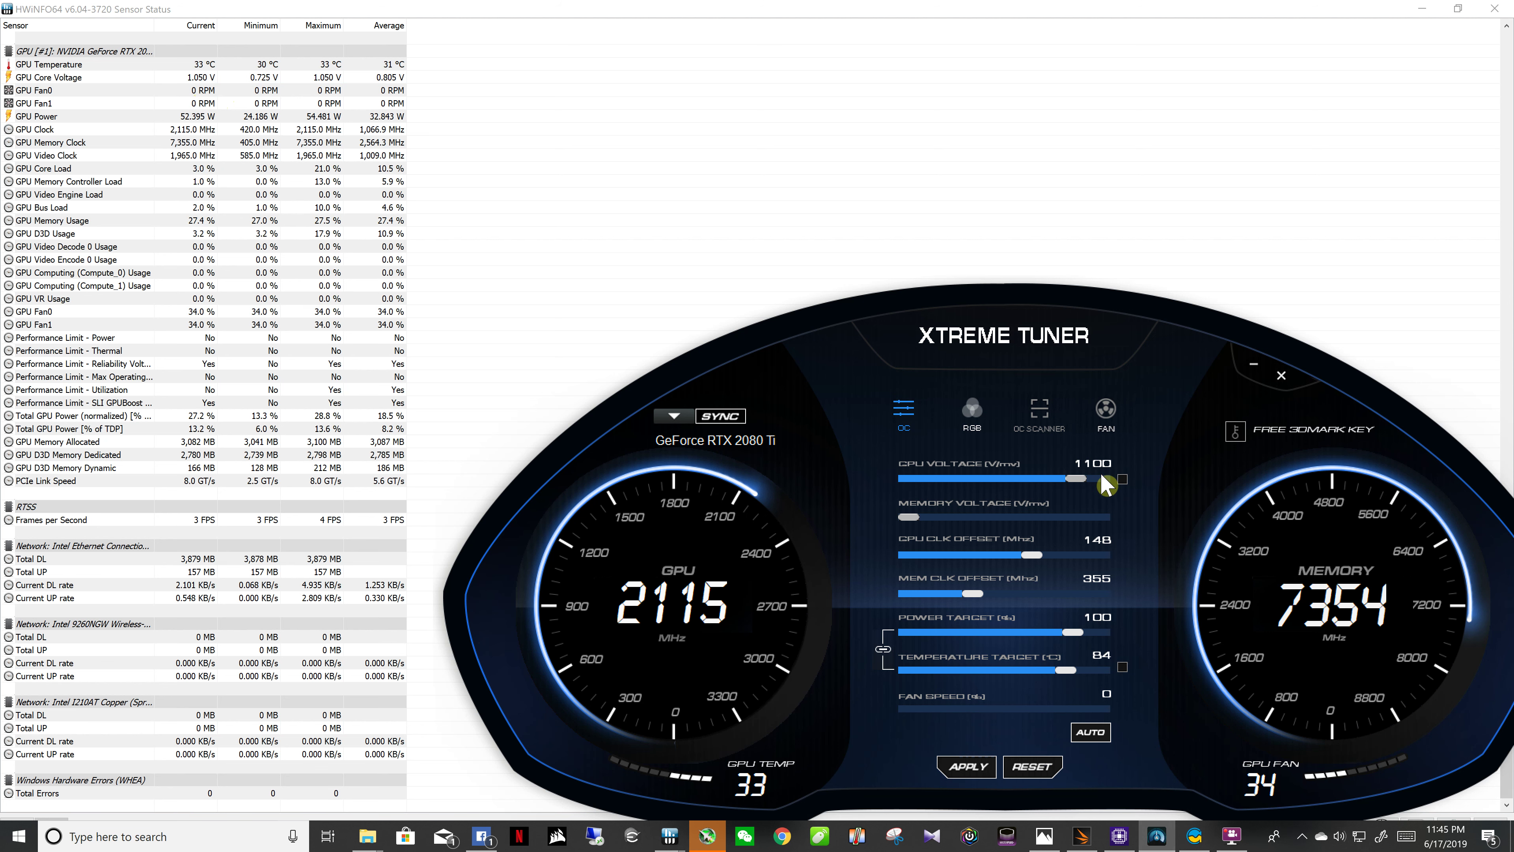
click(1254, 364)
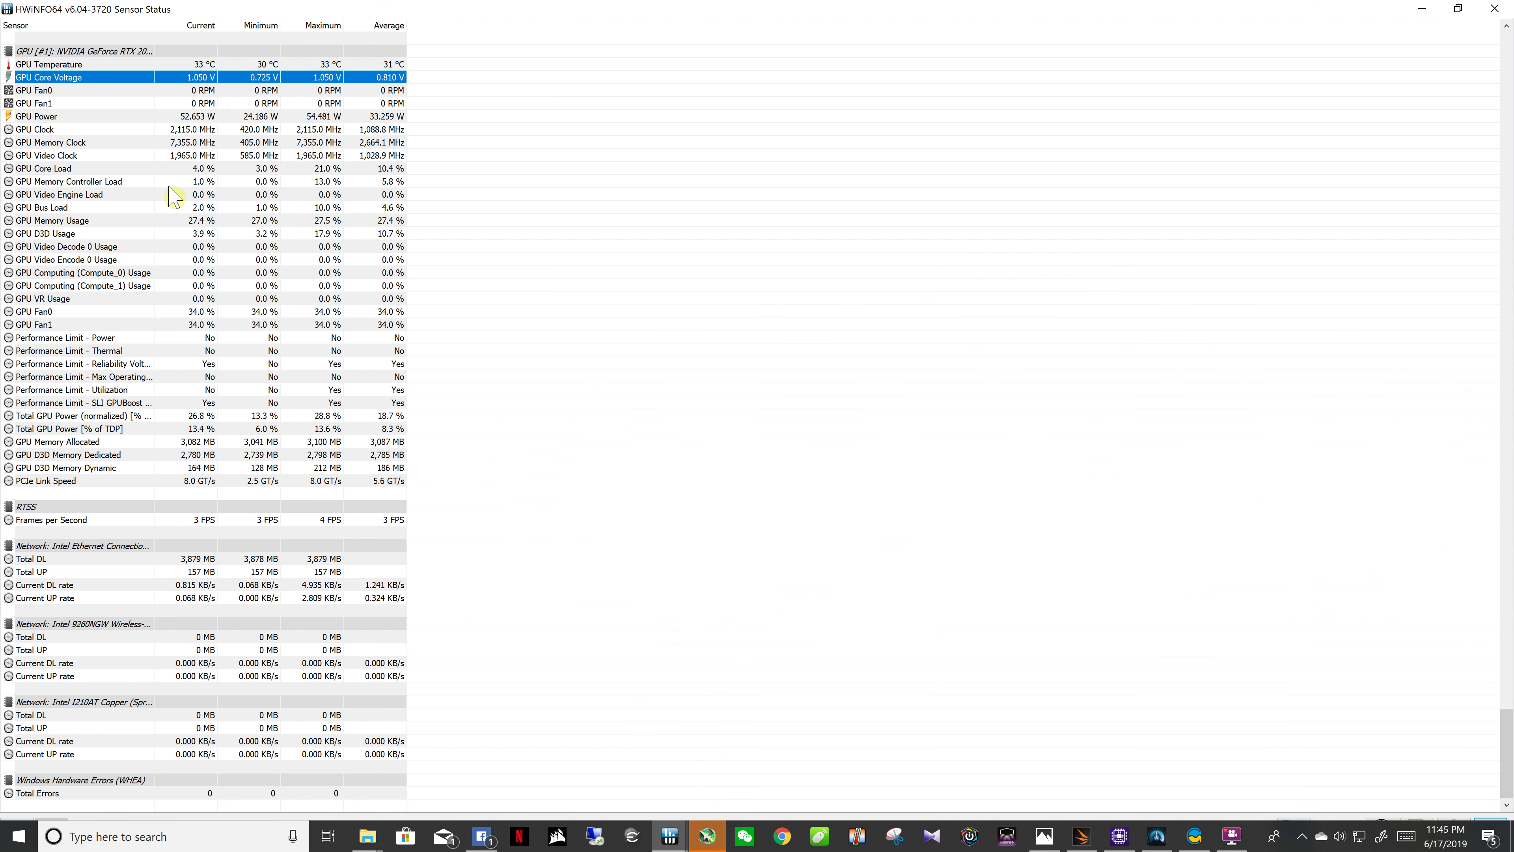
click(169, 171)
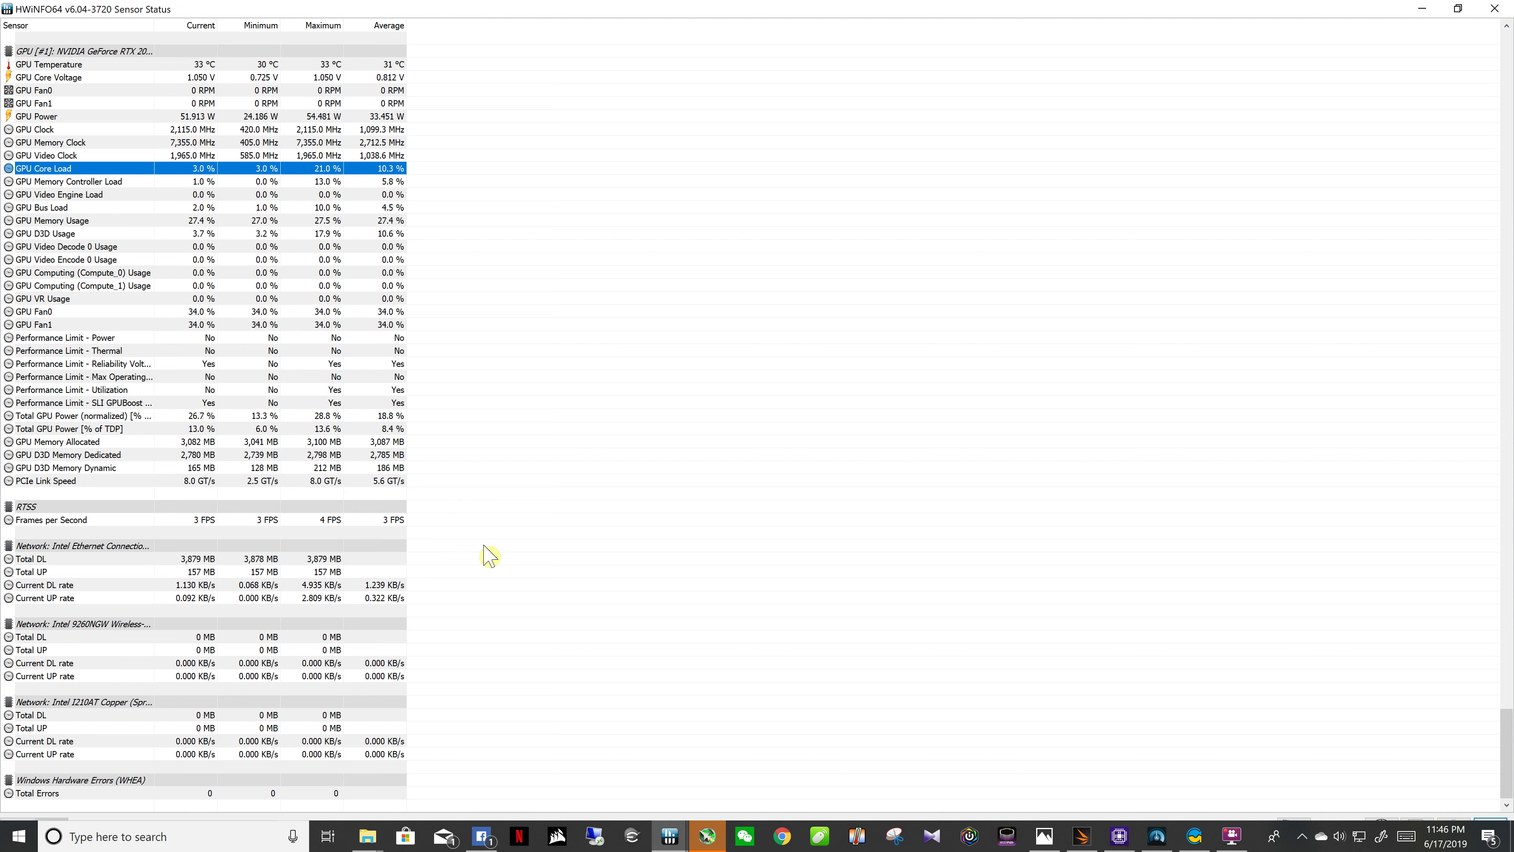
scroll(507, 548, up, 20)
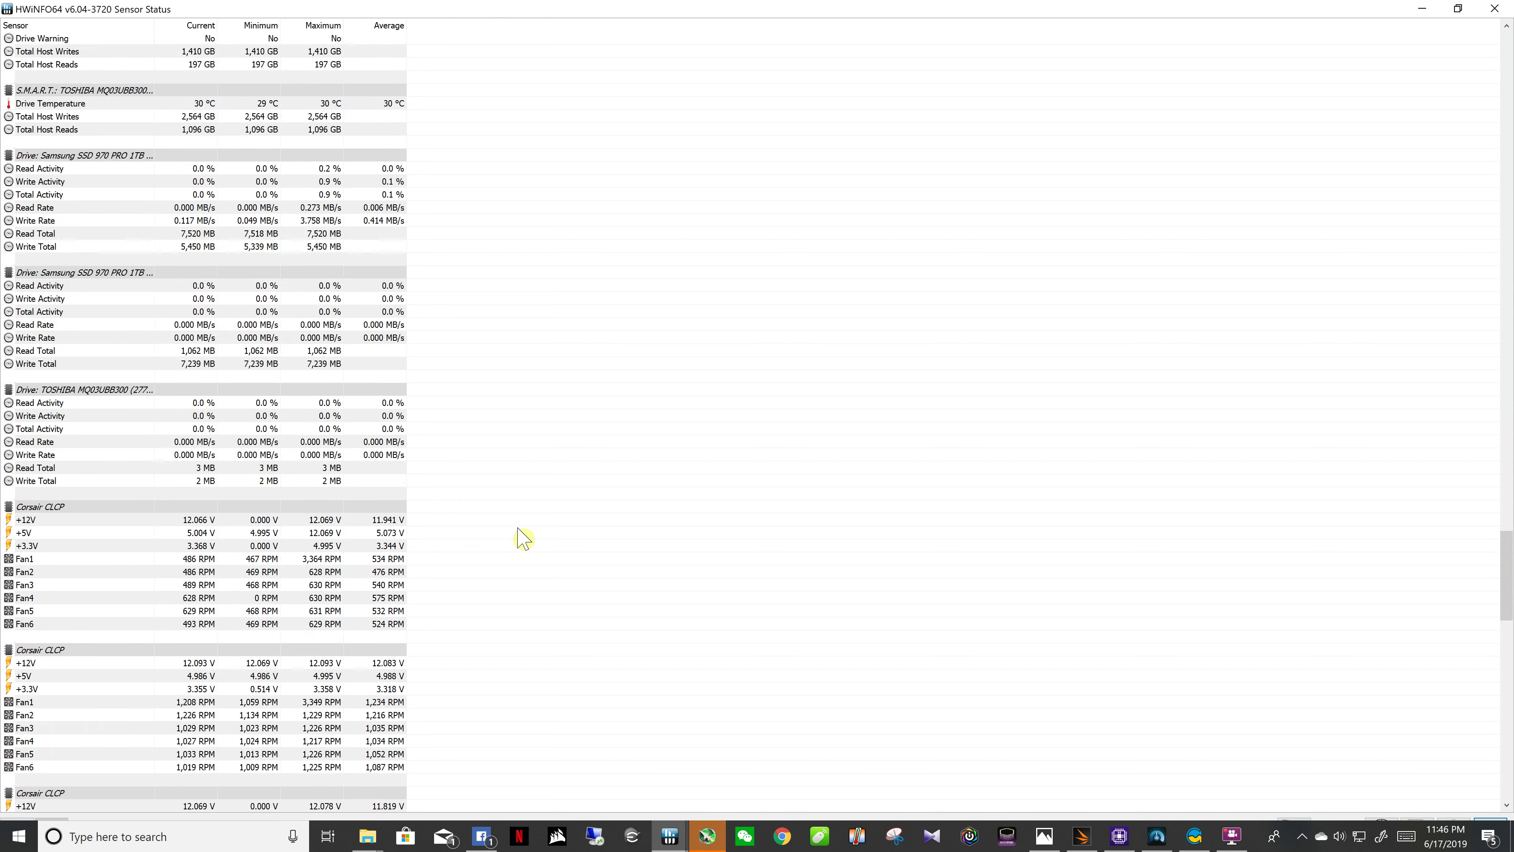
scroll(523, 537, up, 20)
scroll(528, 531, up, 20)
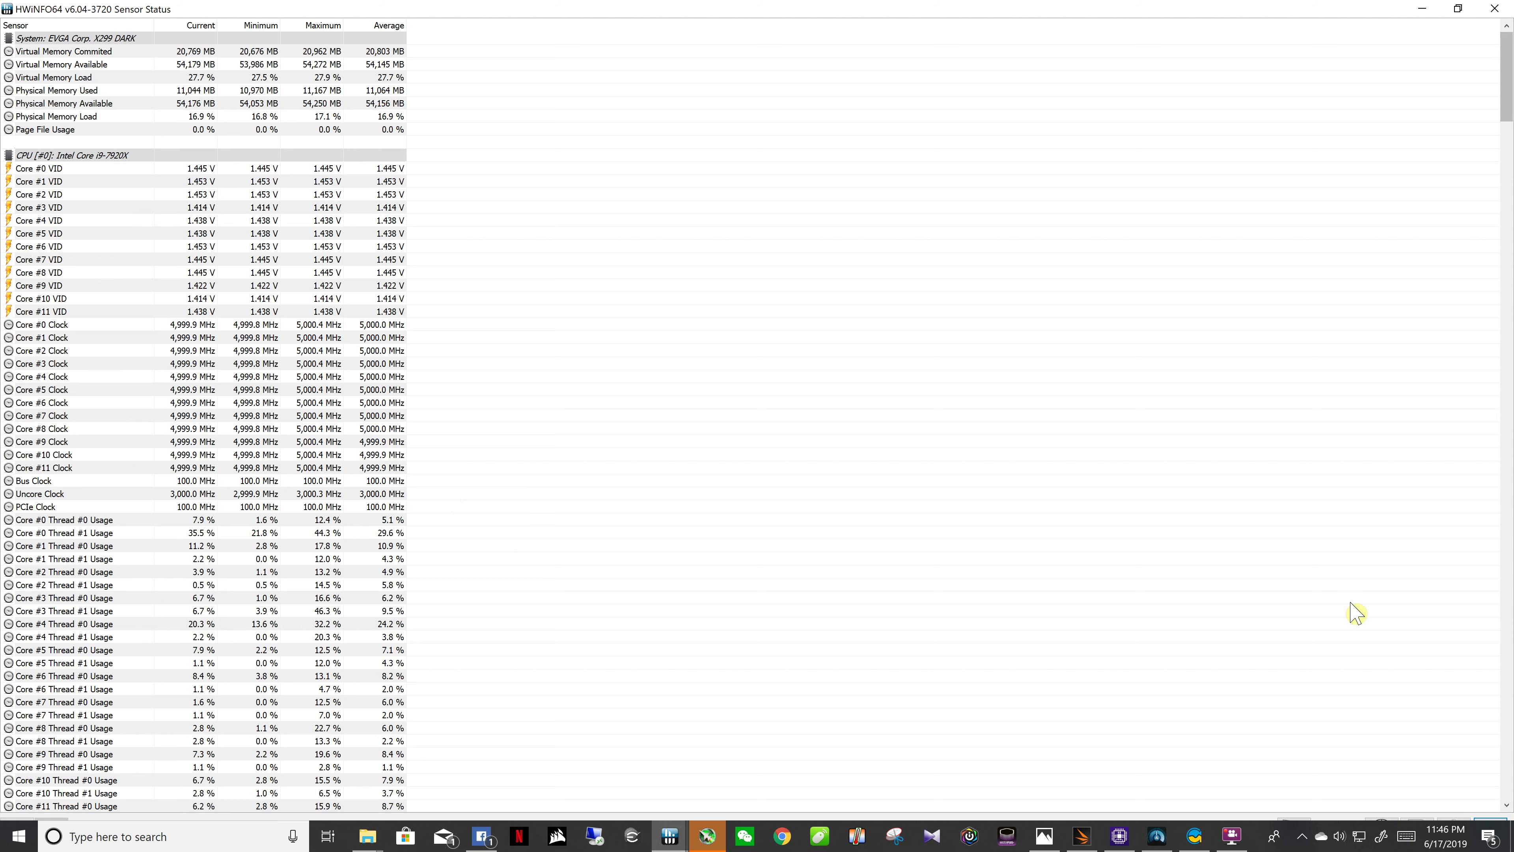
Switch to 3DMark Advanced Edition and maximize its window.
mouse_move(1190, 843)
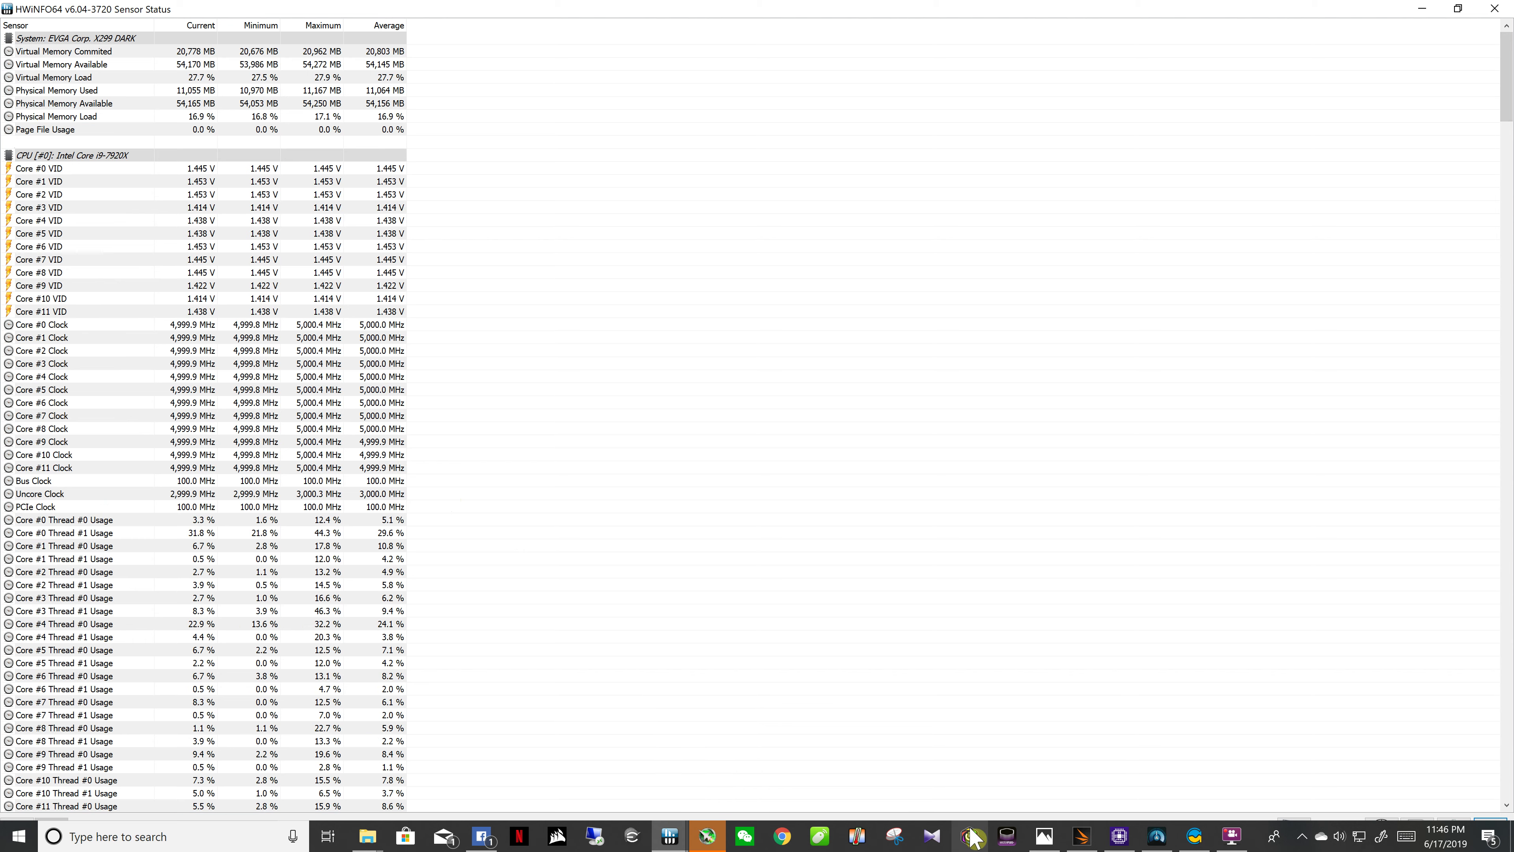
click(1081, 836)
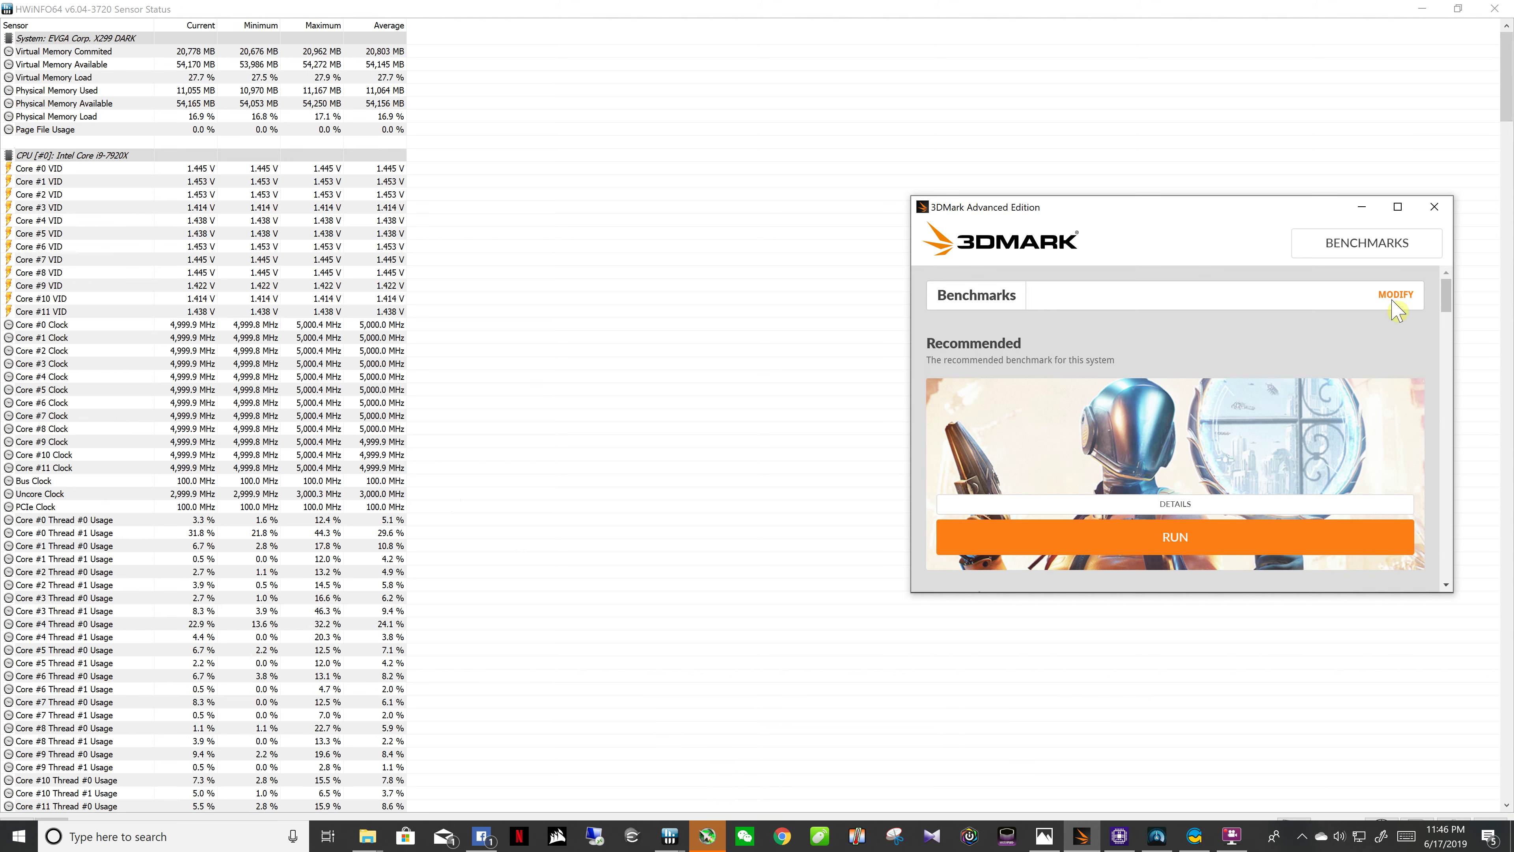
click(1399, 206)
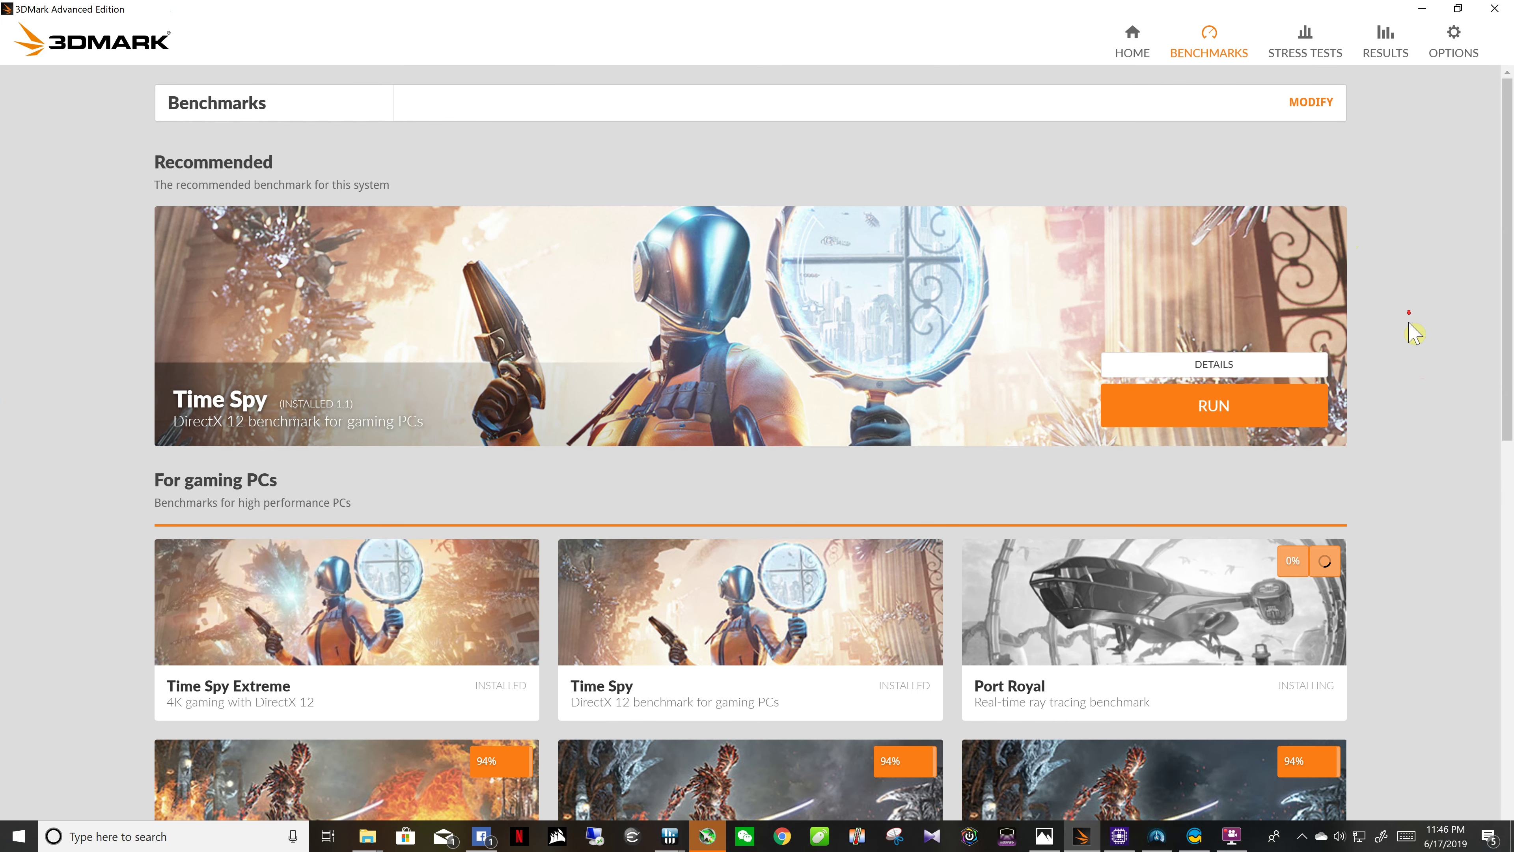
Look through 3DMark's gaming PC benchmarks, home PC benchmarks and feature tests to see which are installed.
scroll(1414, 333, down, 5)
scroll(1415, 333, down, 6)
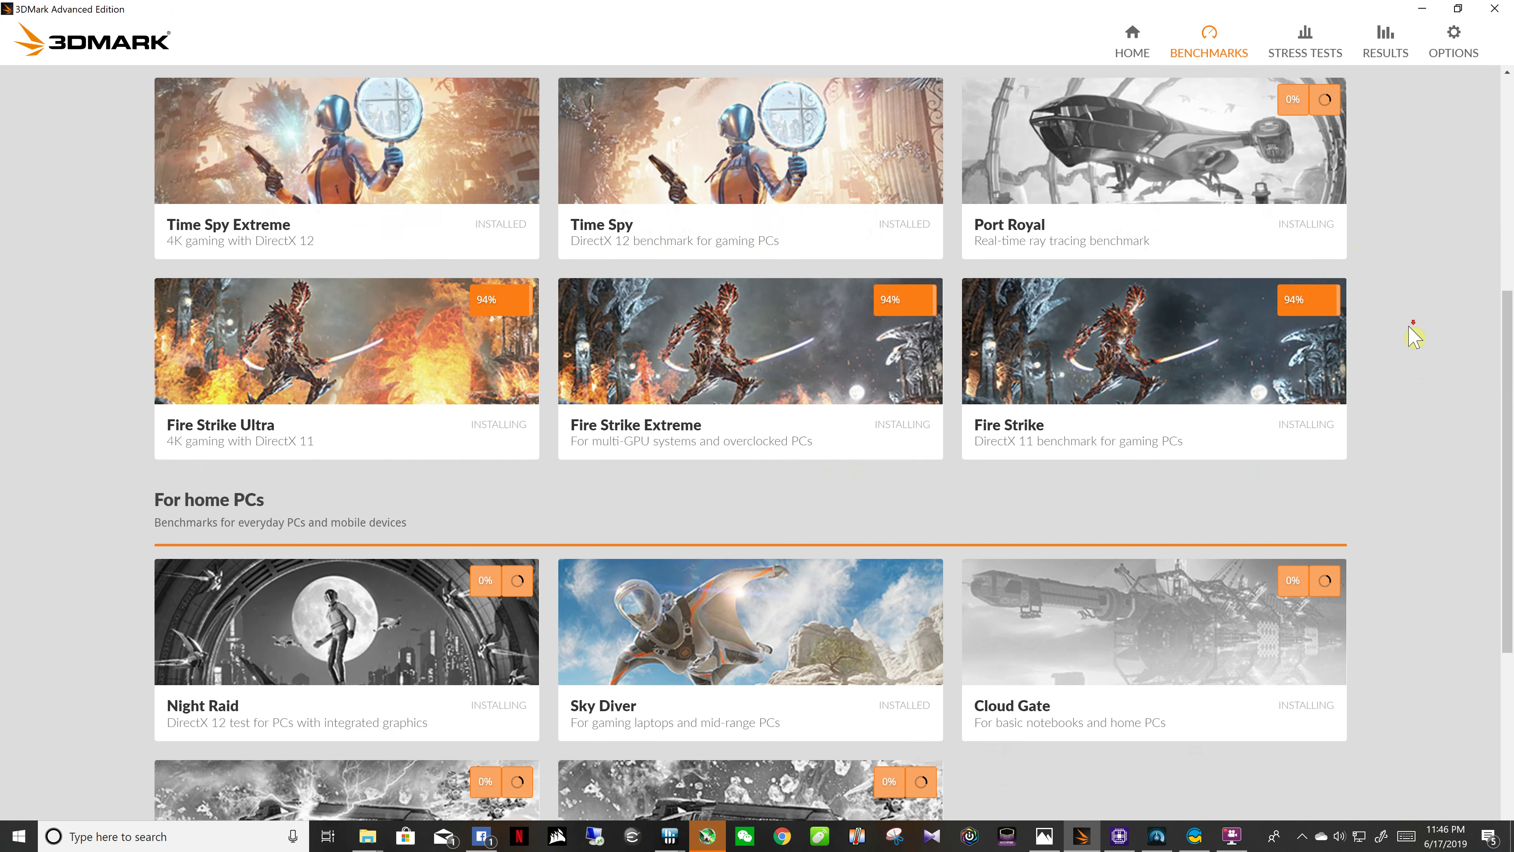
scroll(1407, 319, up, 11)
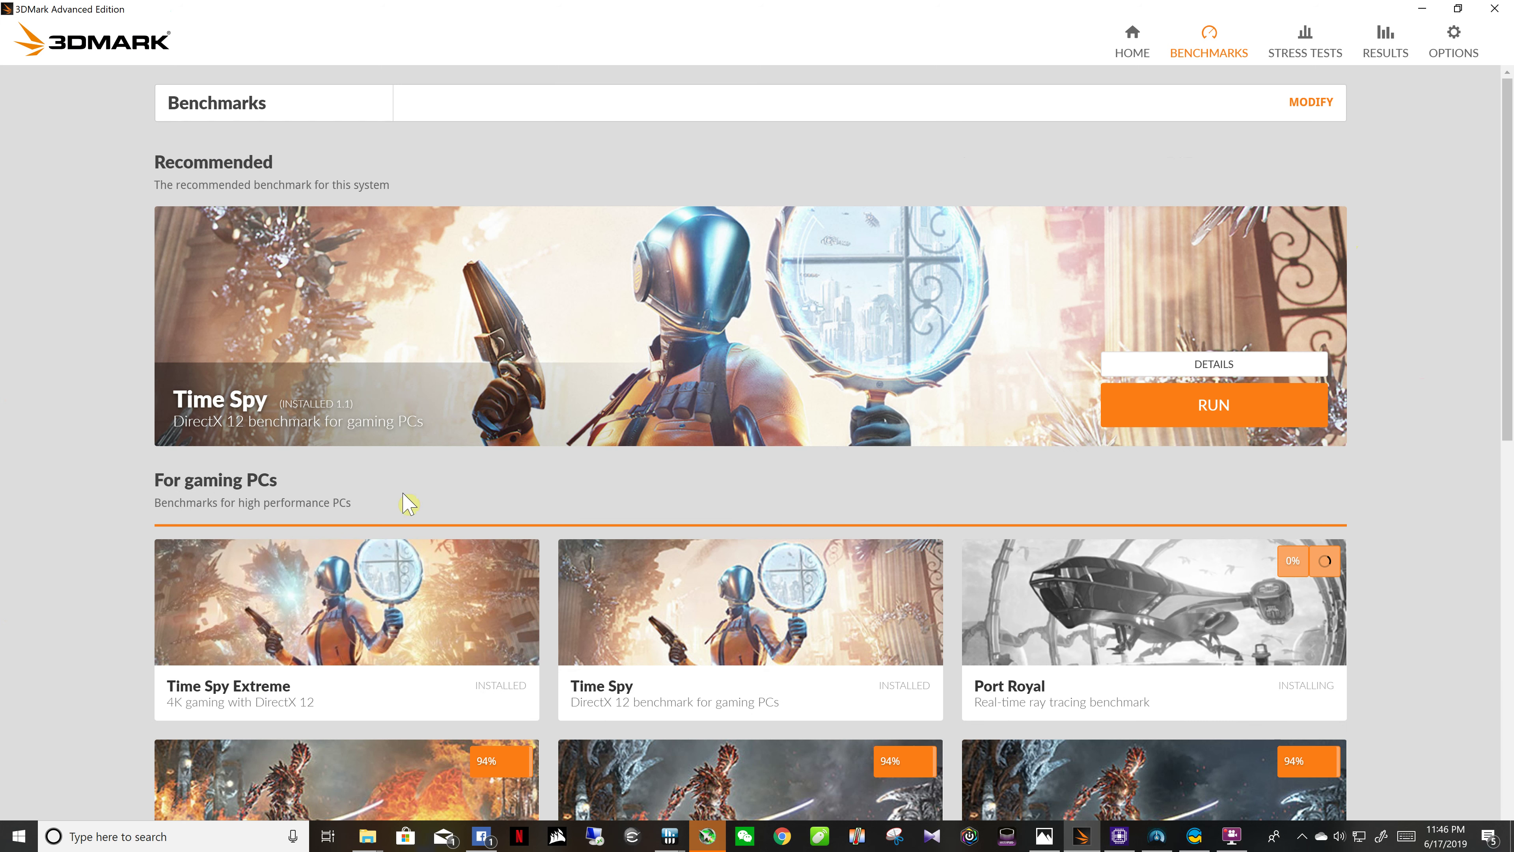
scroll(315, 591, down, 1)
scroll(421, 477, down, 2)
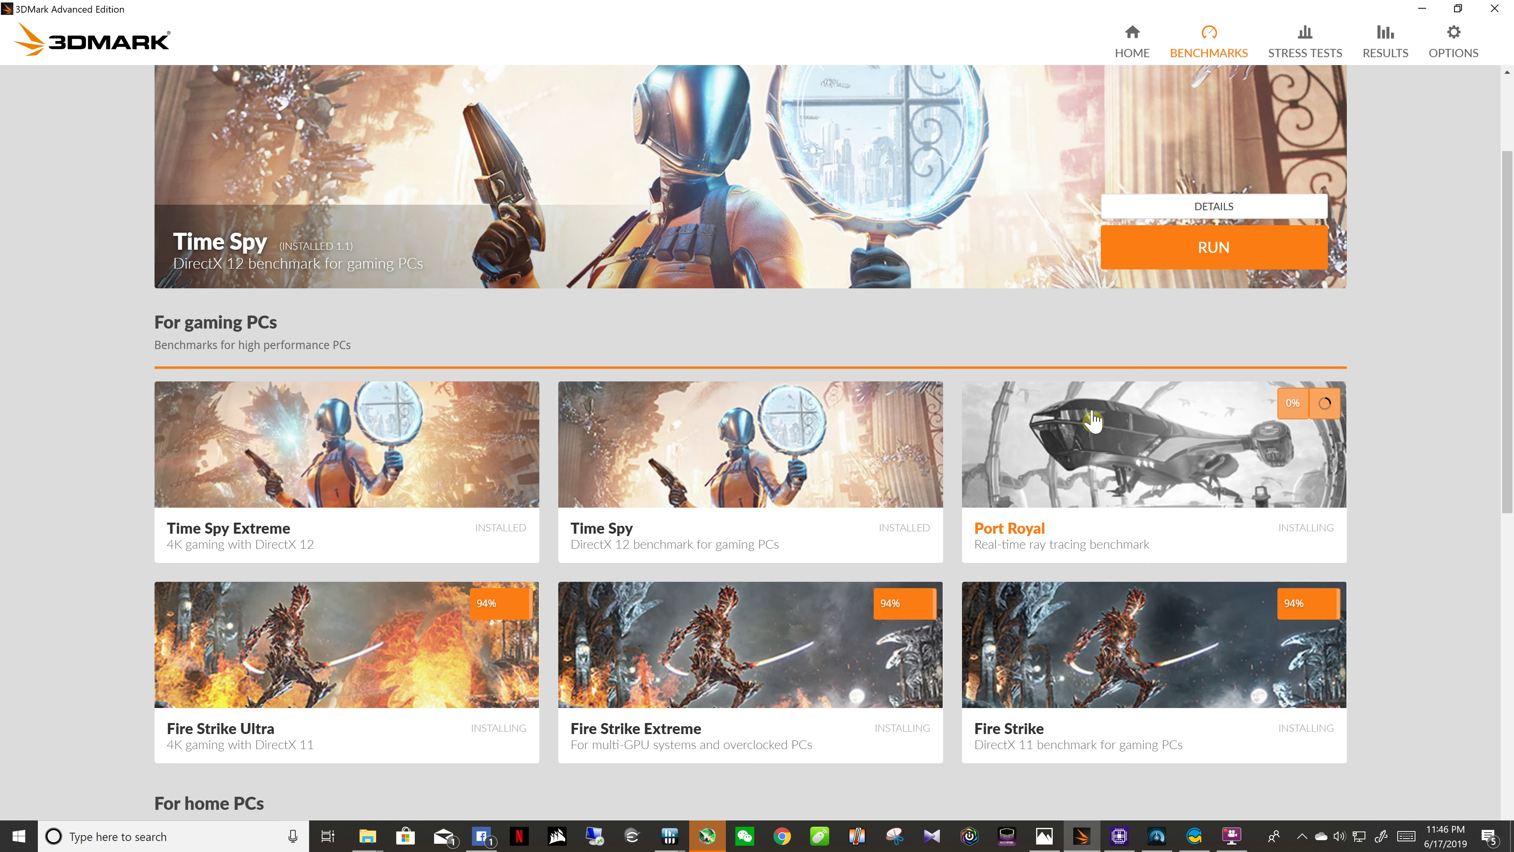
scroll(1093, 421, down, 10)
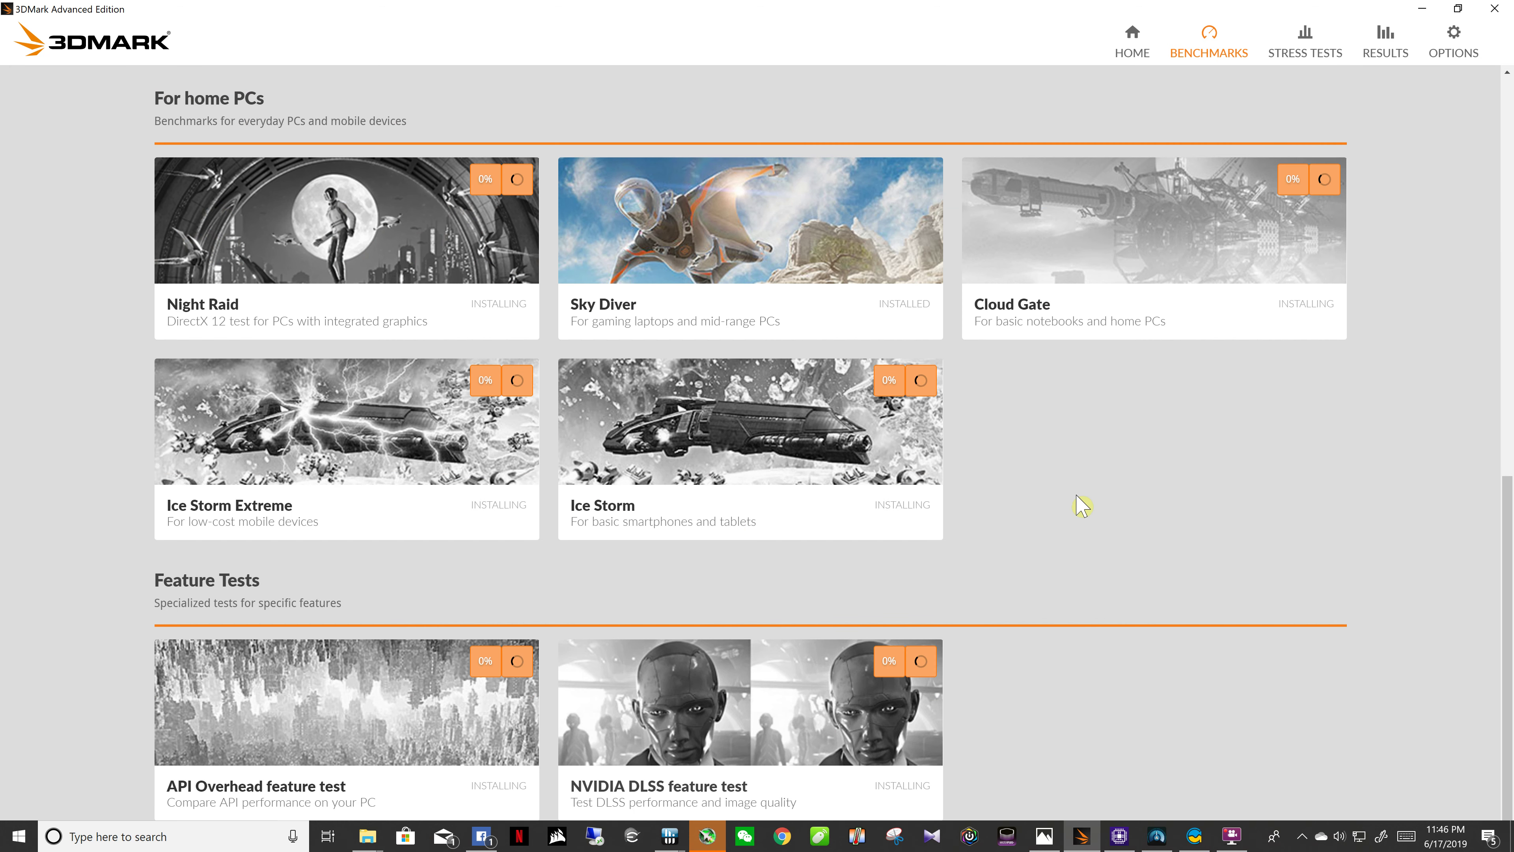
scroll(1408, 494, up, 5)
scroll(1408, 494, up, 7)
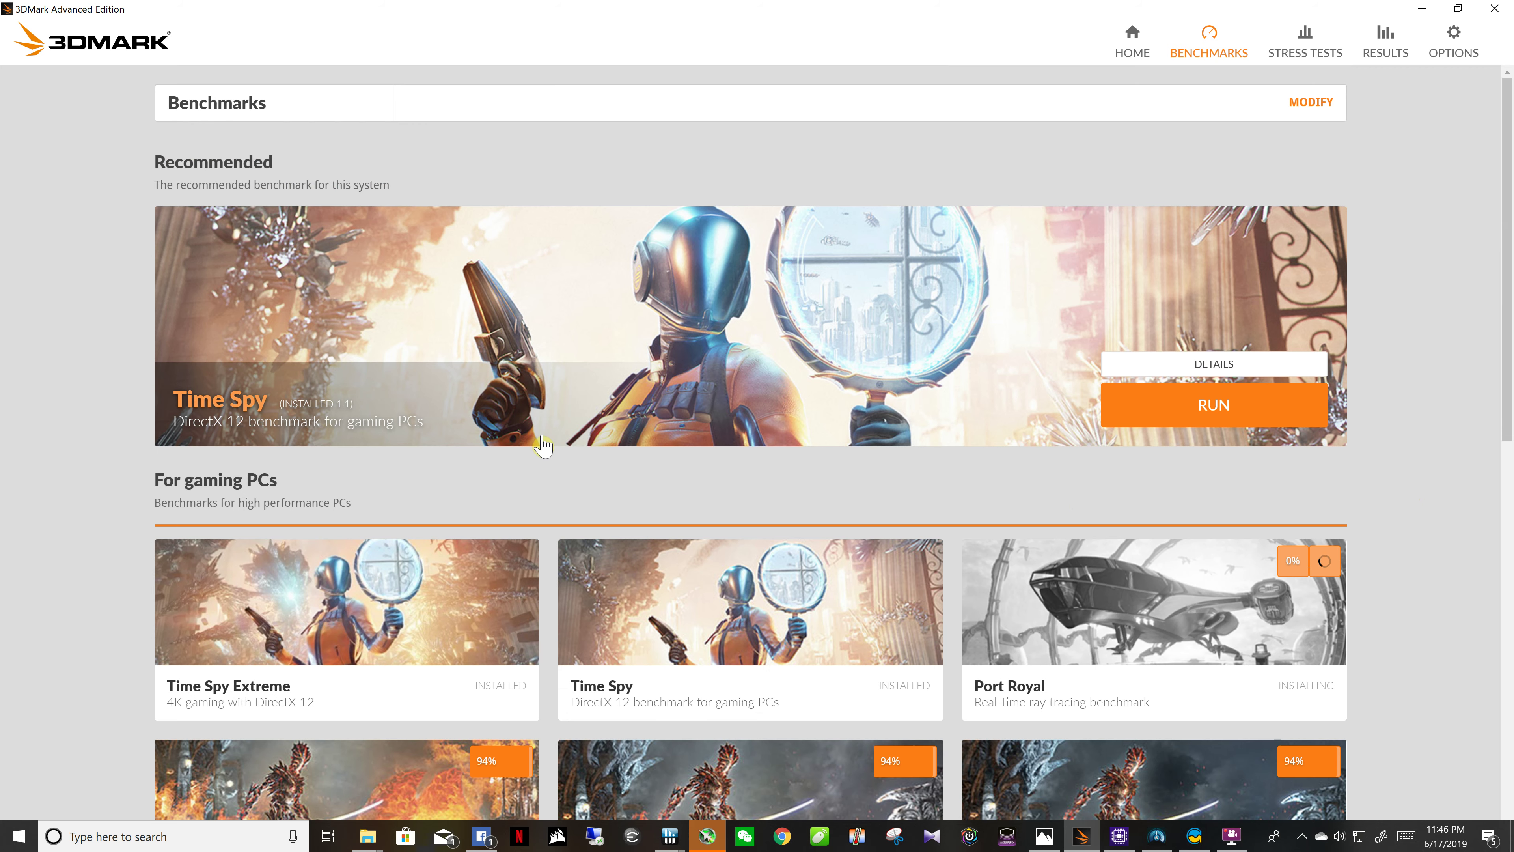
View the Time Spy Extreme details, check the Xtreme Tuner settings over them, and return to the benchmark list.
click(404, 610)
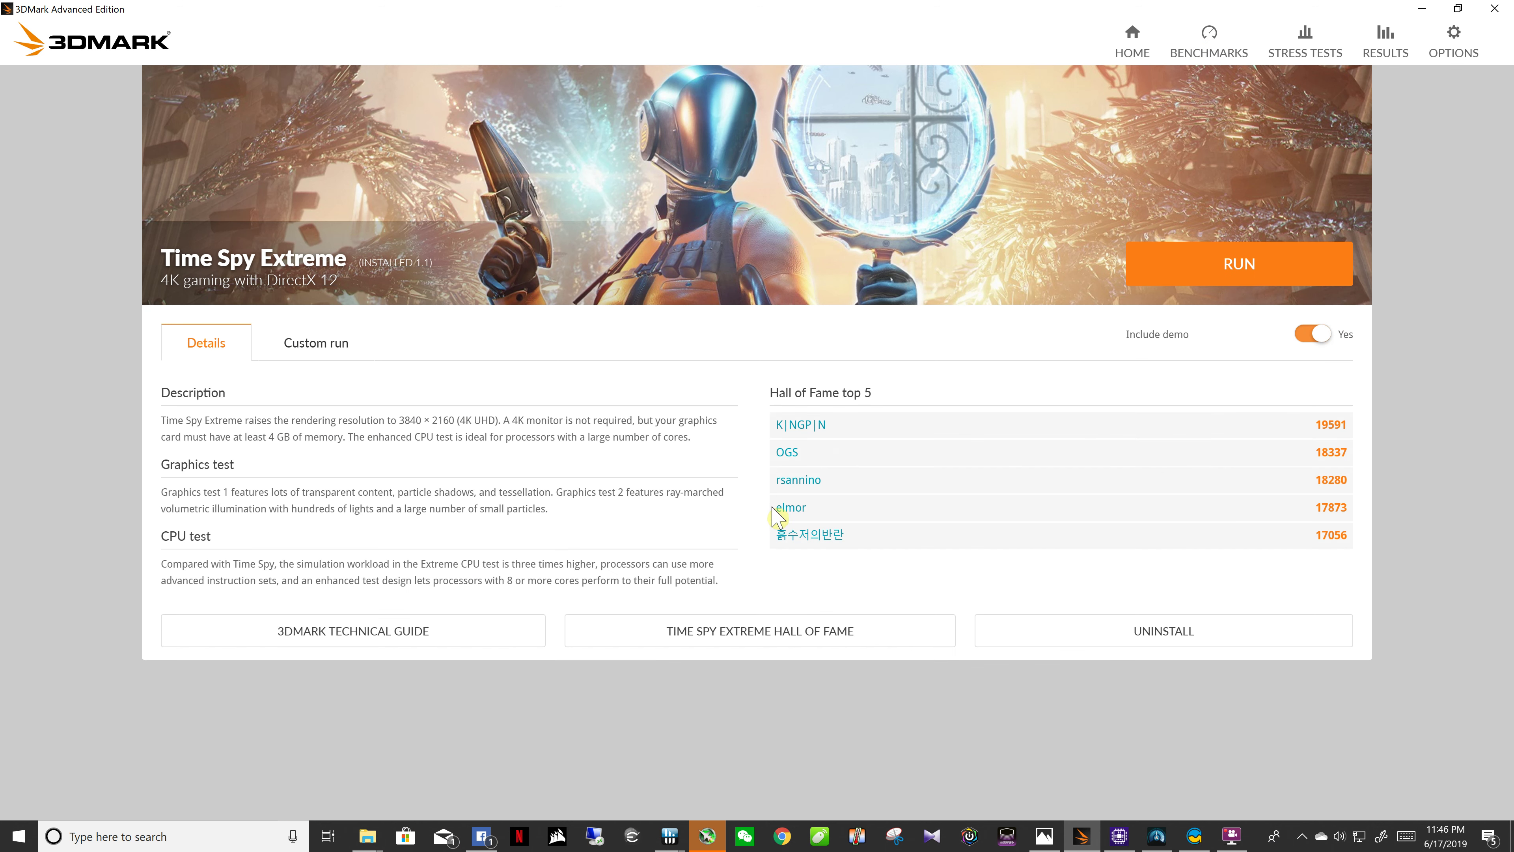
click(1151, 264)
click(1157, 836)
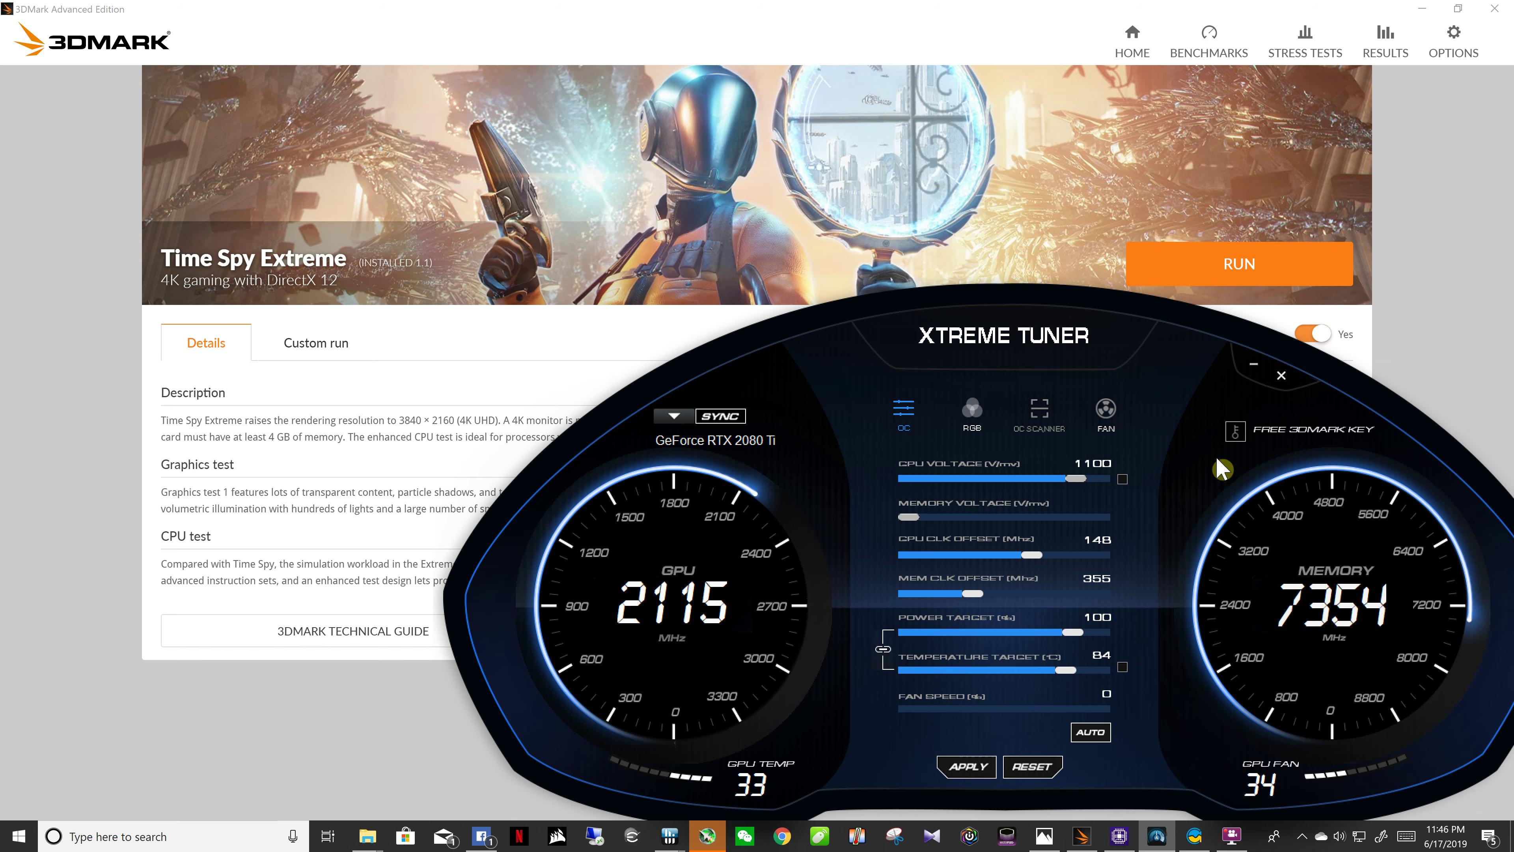
click(1157, 836)
key(Escape)
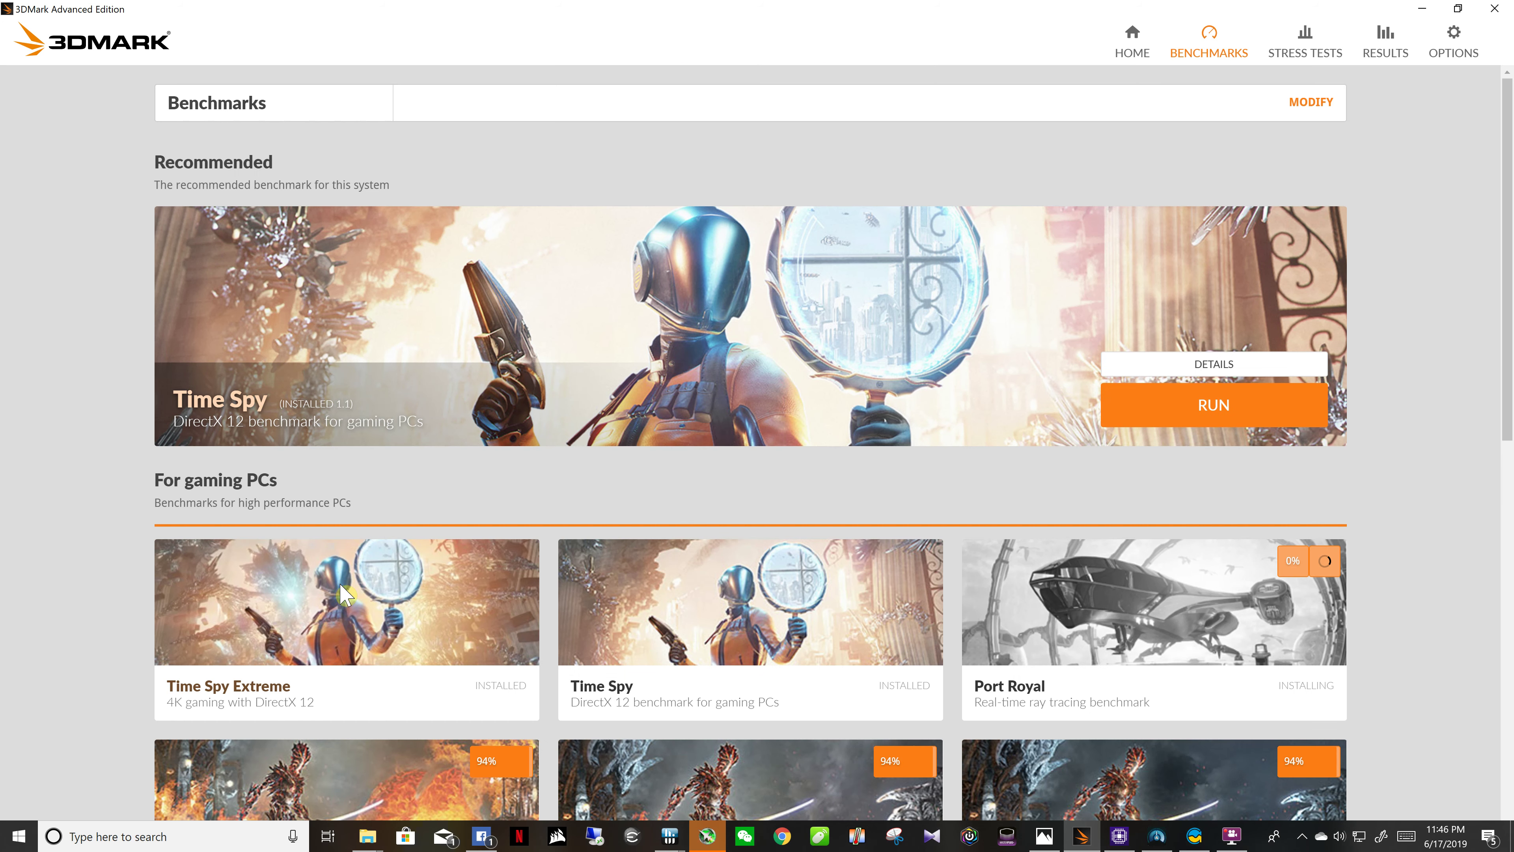
Open the custom run settings of Time Spy Extreme and check the Demo VRAM choices, leaving it on Auto.
click(343, 594)
click(310, 343)
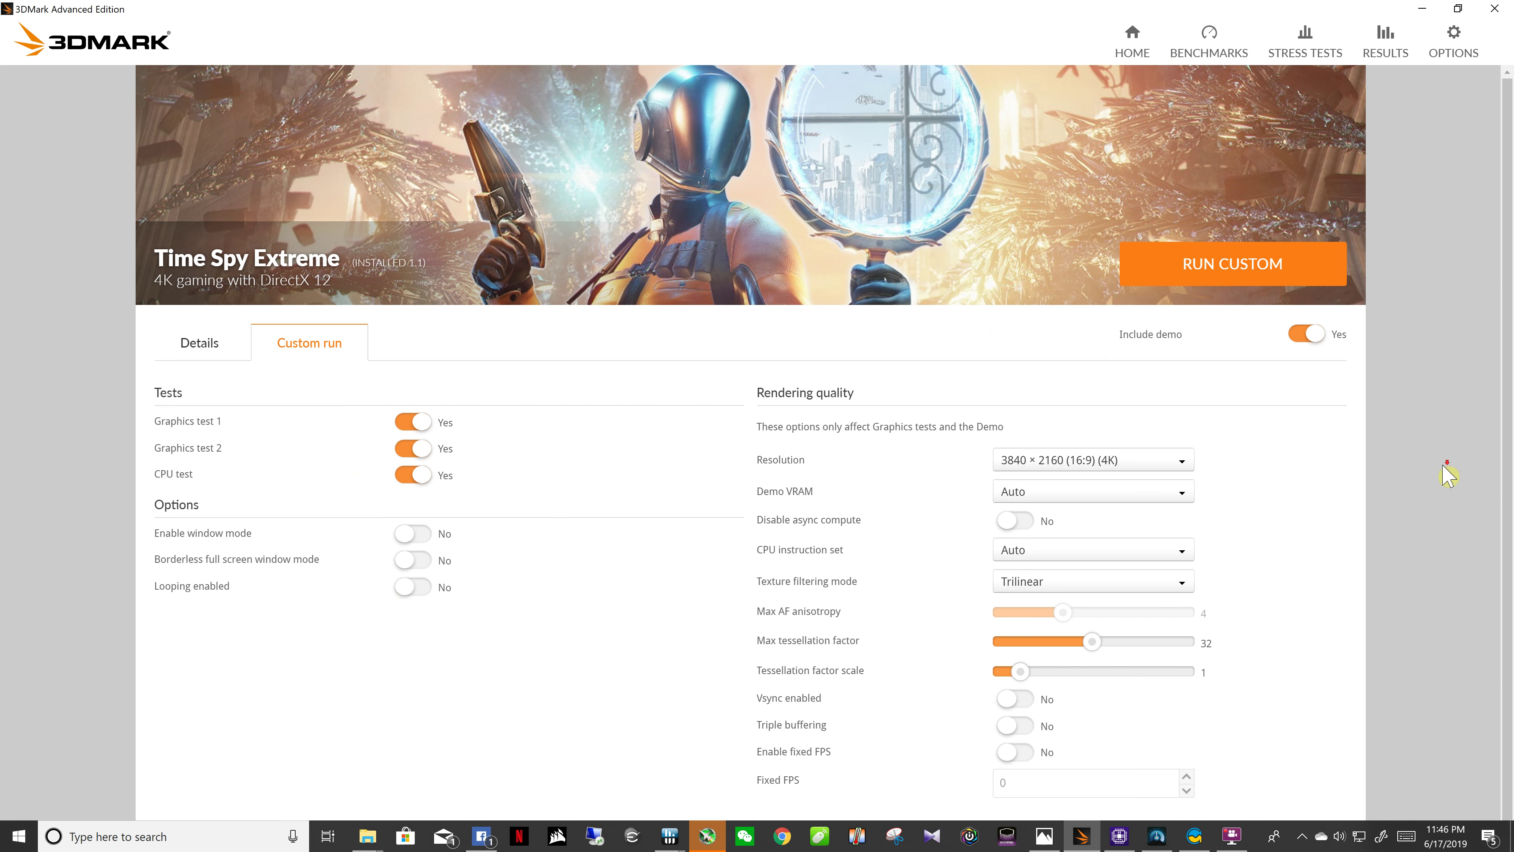
scroll(1443, 478, down, 1)
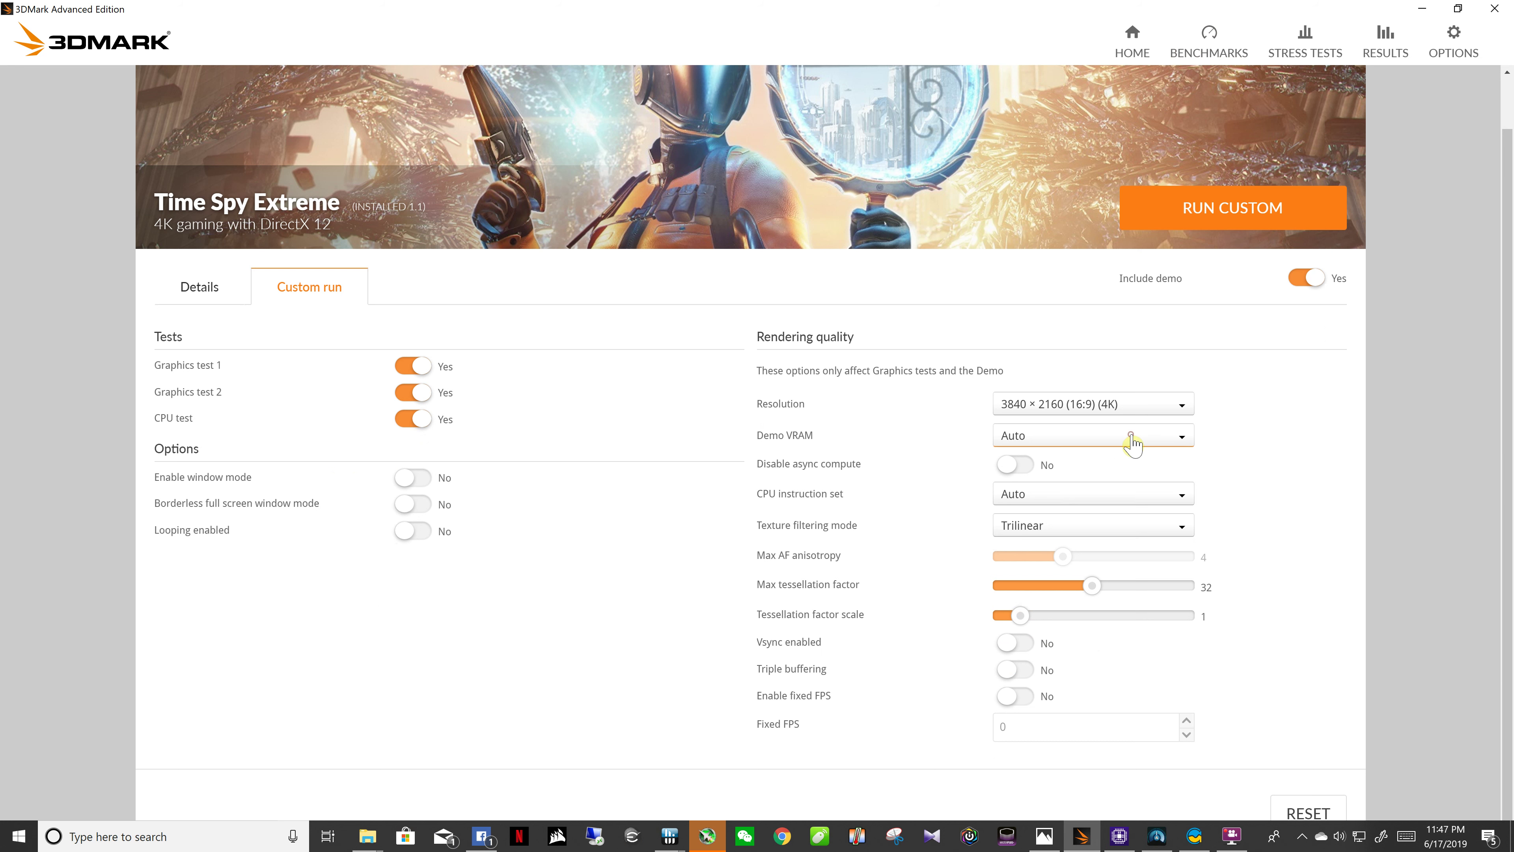
click(1131, 436)
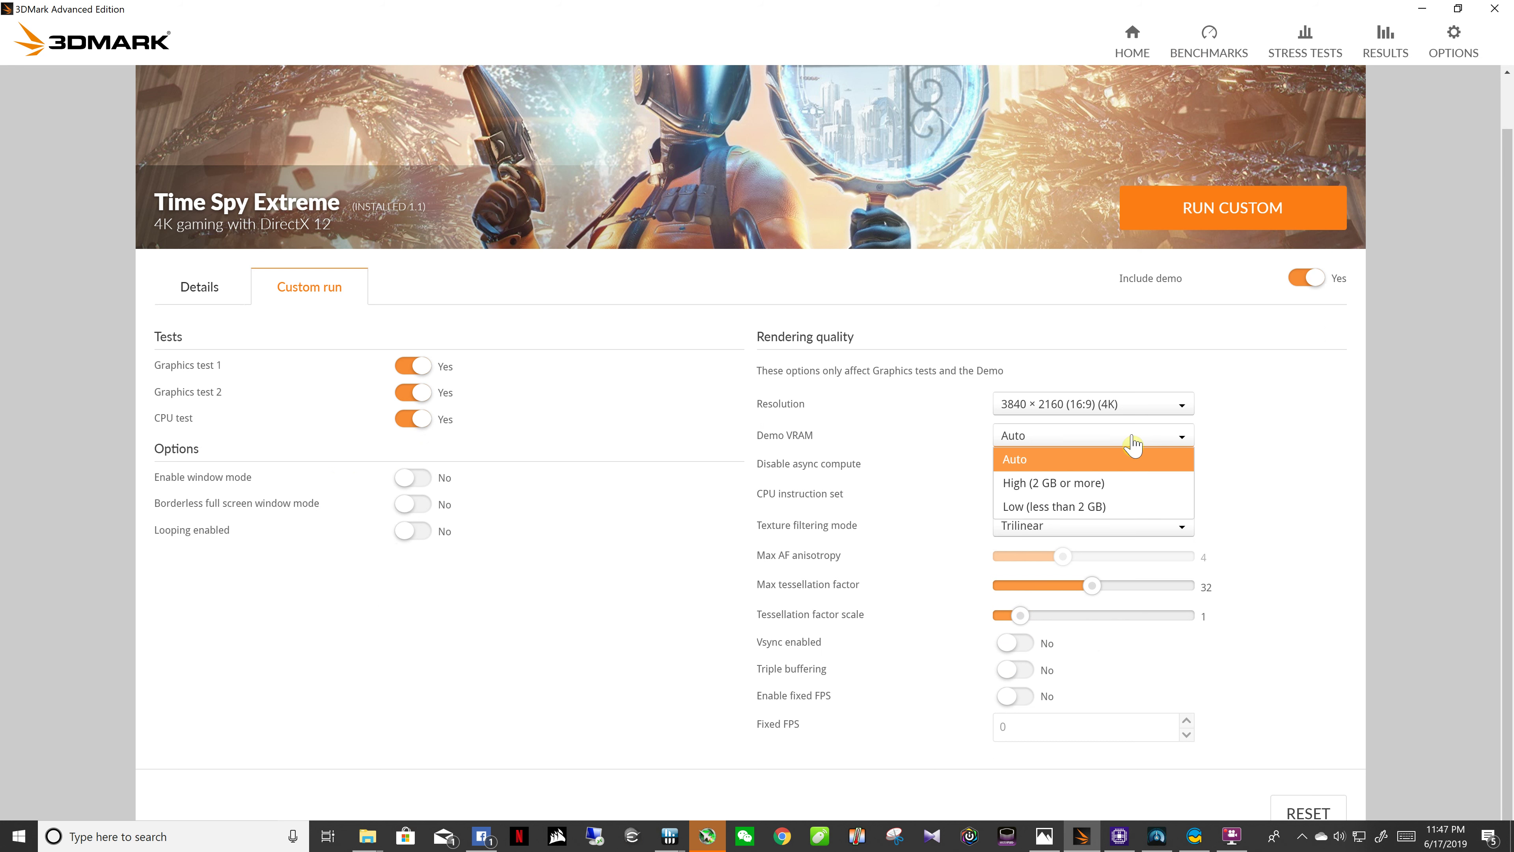
click(1133, 440)
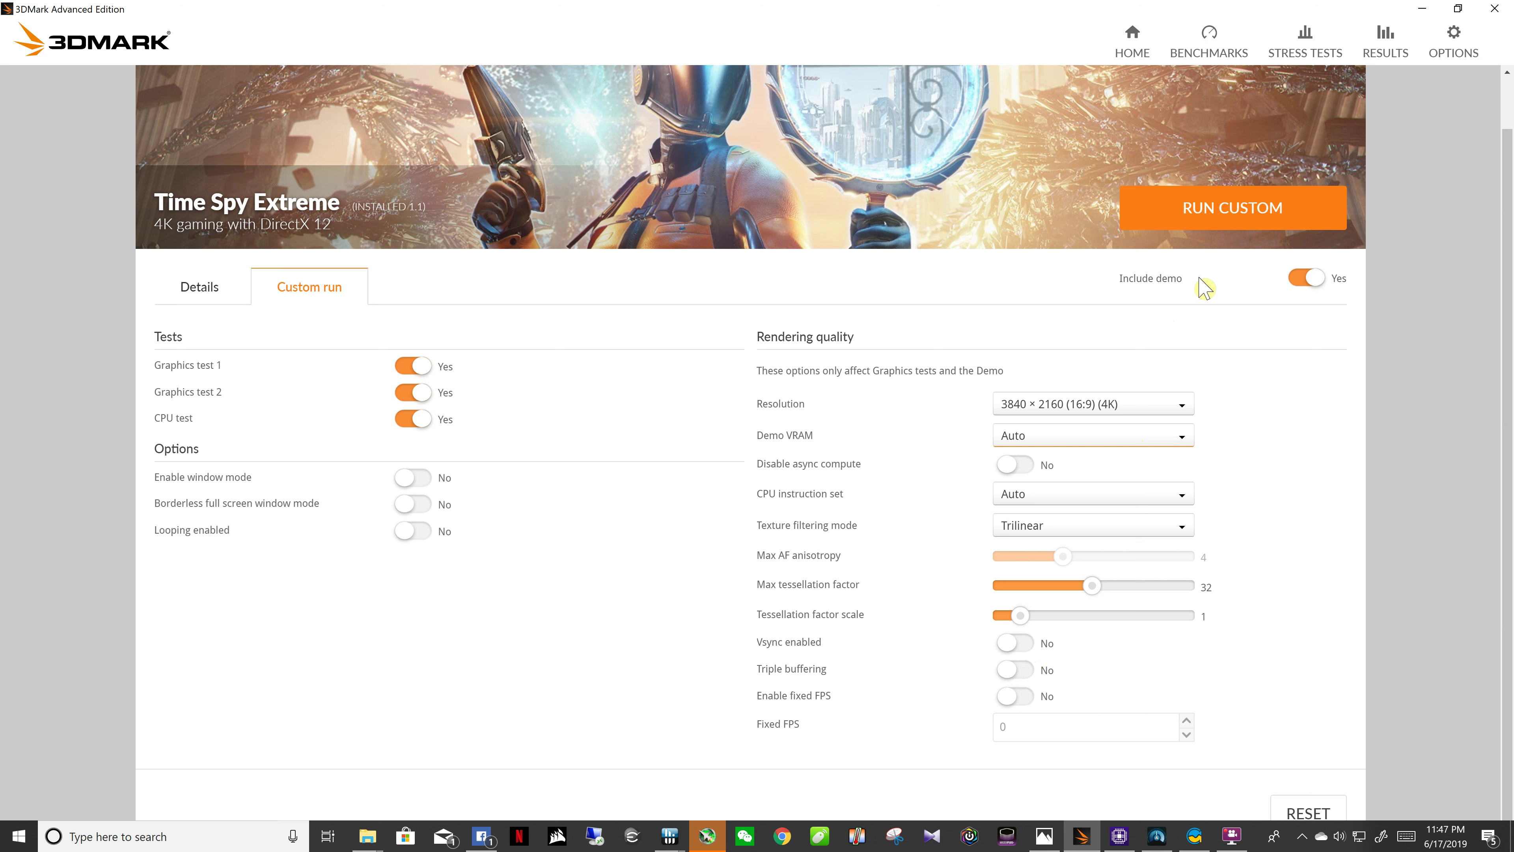
Start the custom Time Spy Extreme run with the demo included, and briefly check the GPU readings in MSI Afterburner while it loads.
drag(1203, 289, 1270, 225)
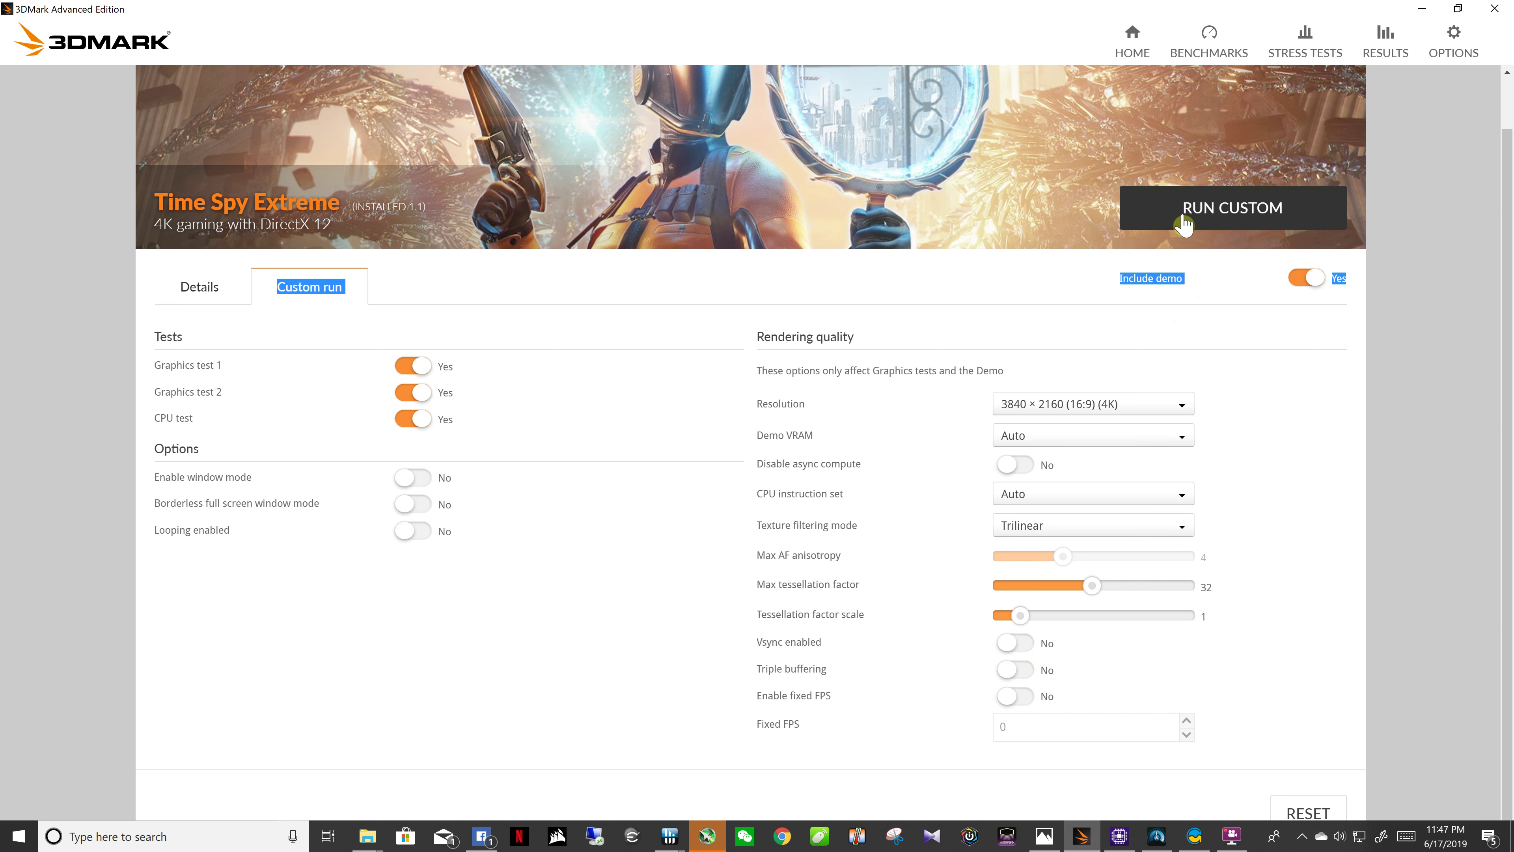
click(1240, 207)
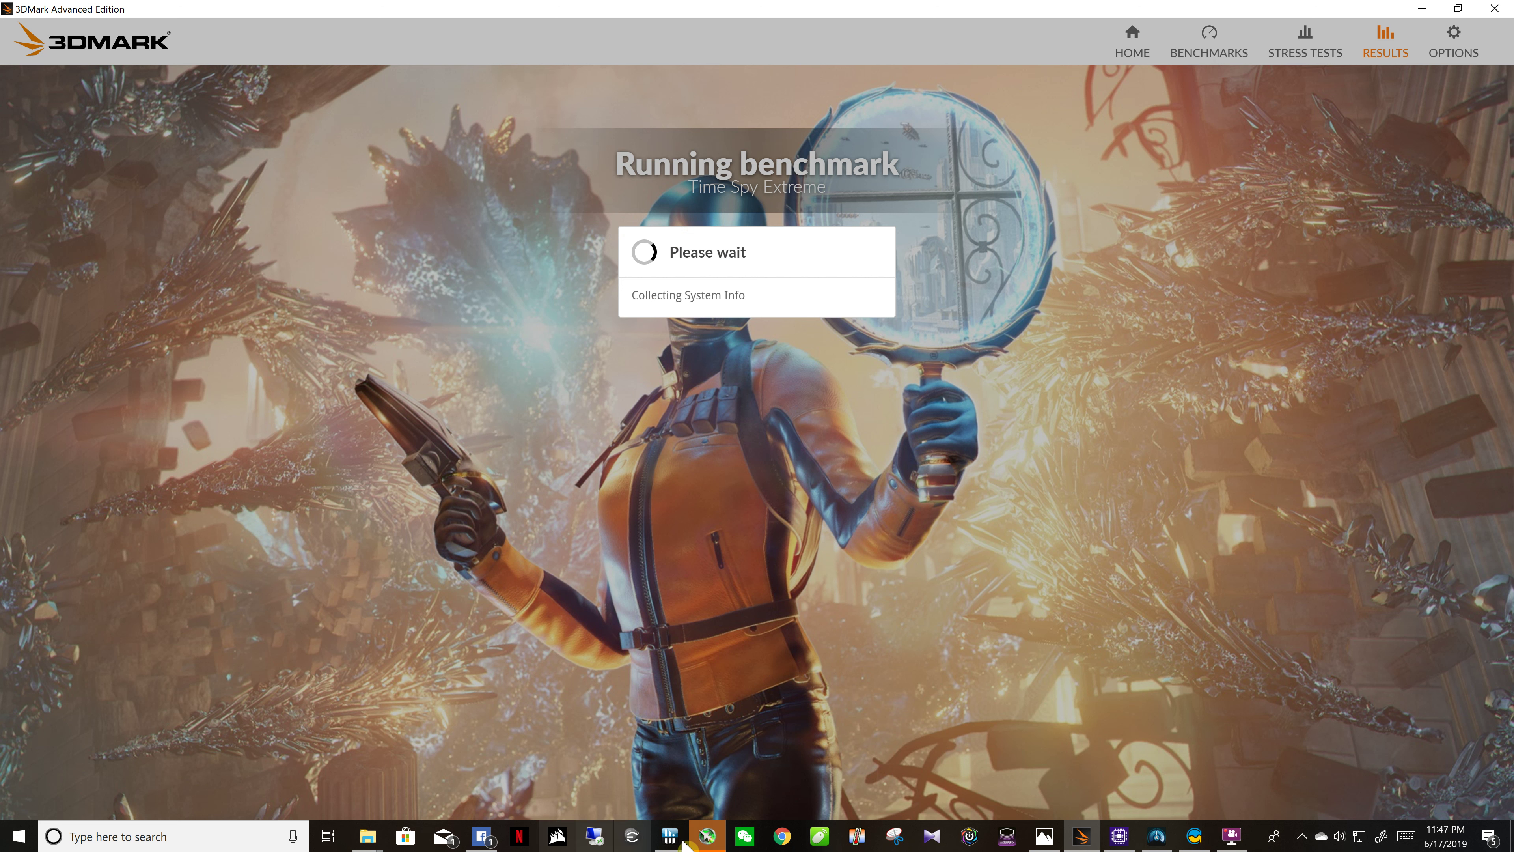
click(709, 838)
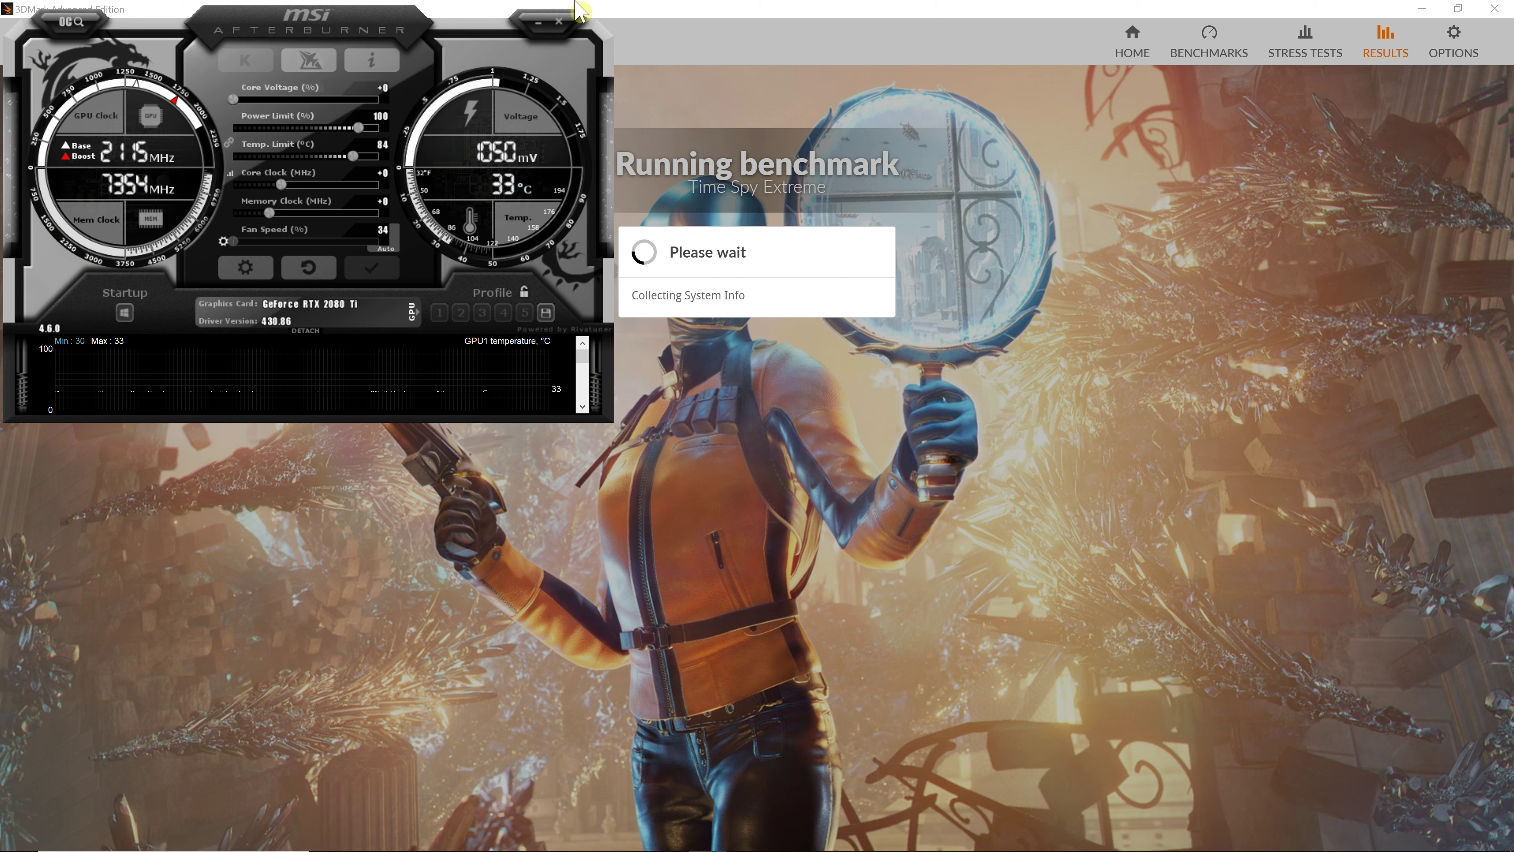
click(544, 27)
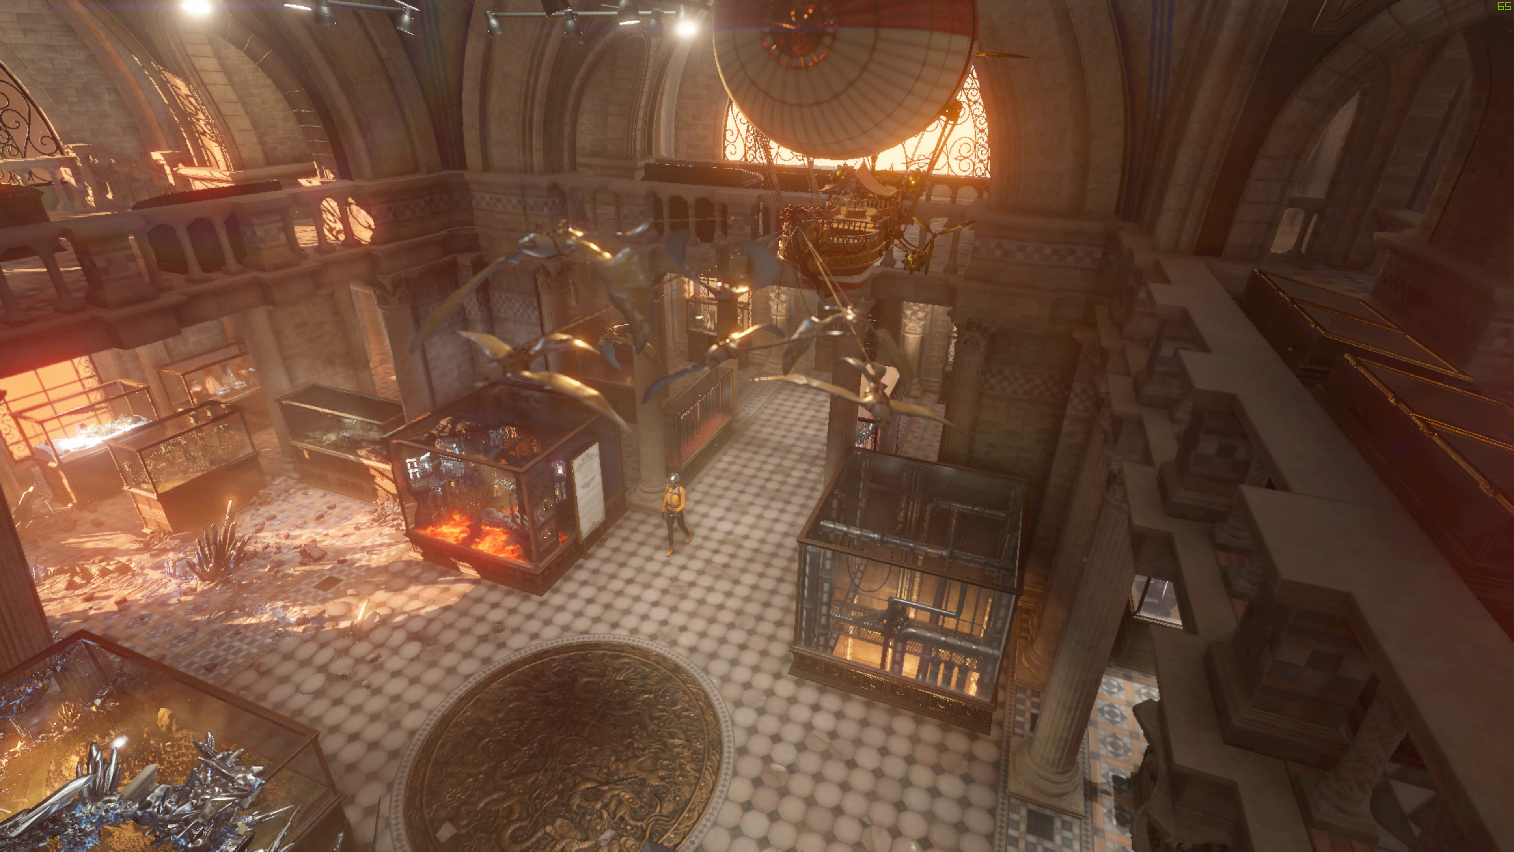
key(alt+Tab)
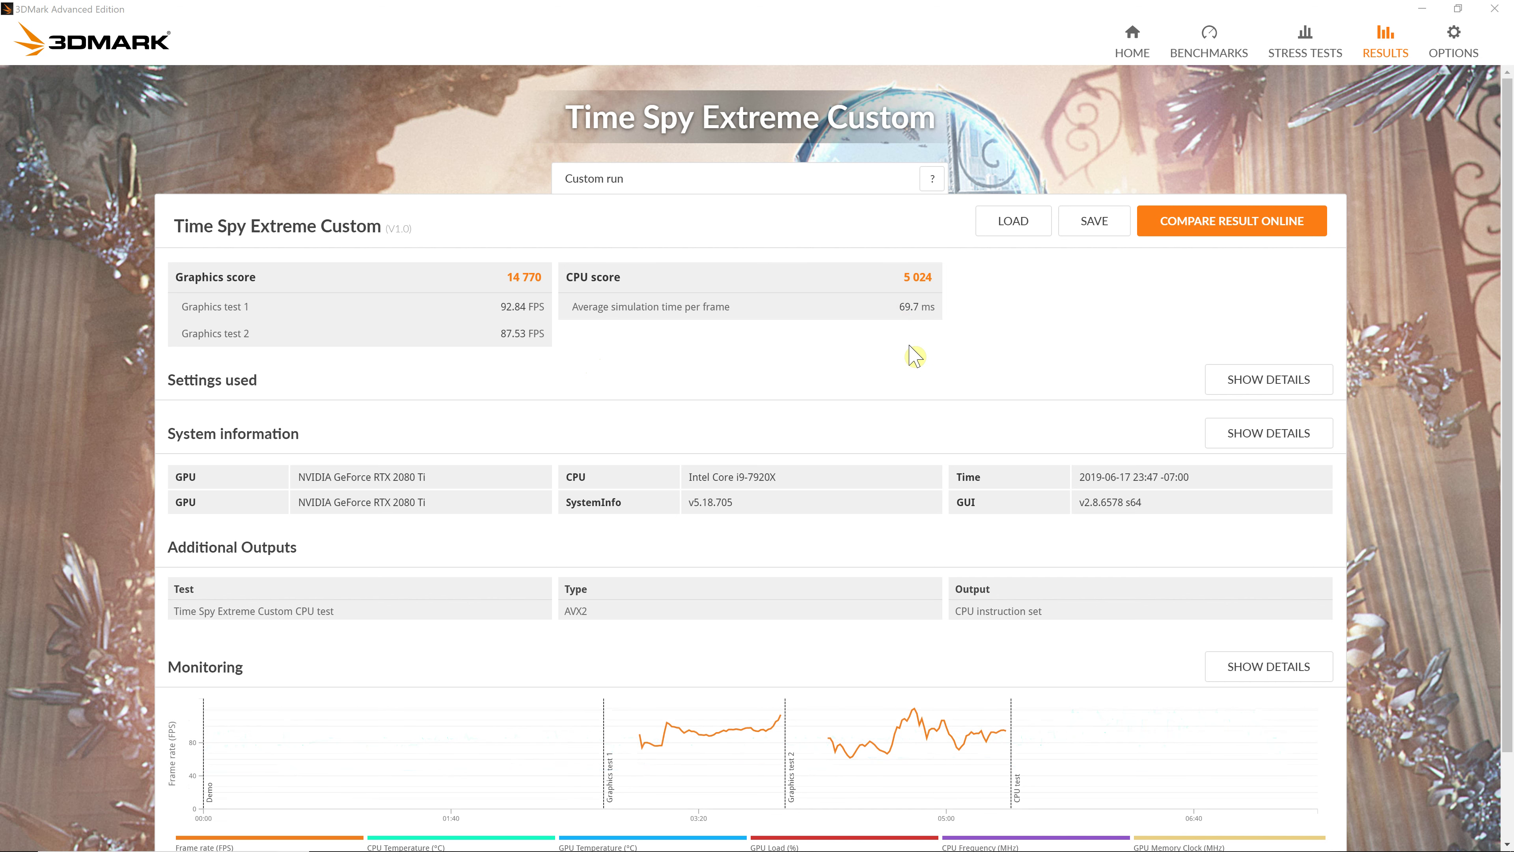
Review the Time Spy Extreme Custom scores, the settings used, and the GPU load and temperature monitoring graphs.
scroll(924, 352, down, 1)
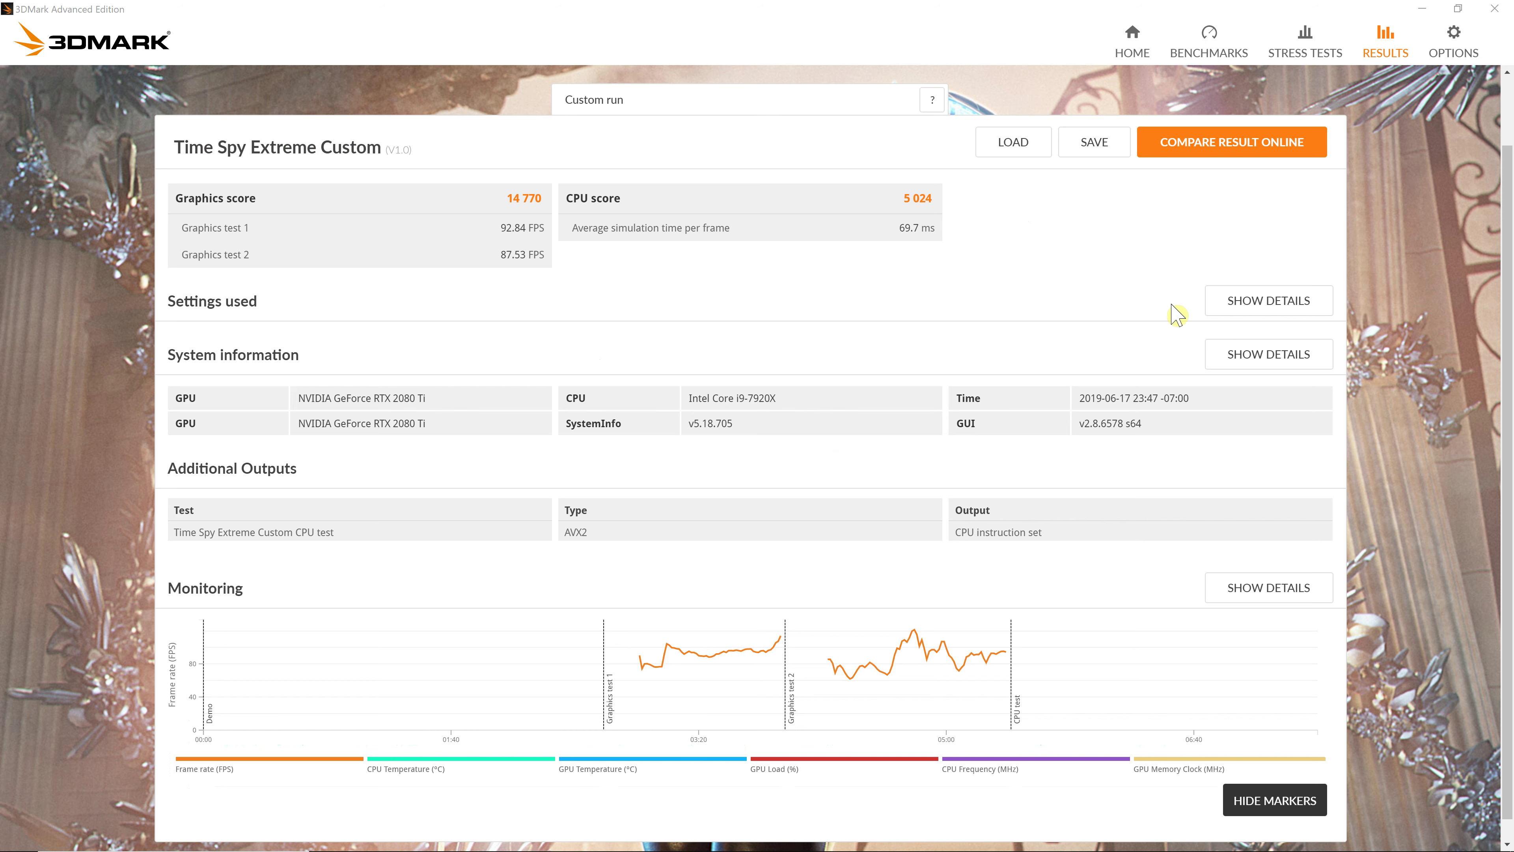
click(1238, 307)
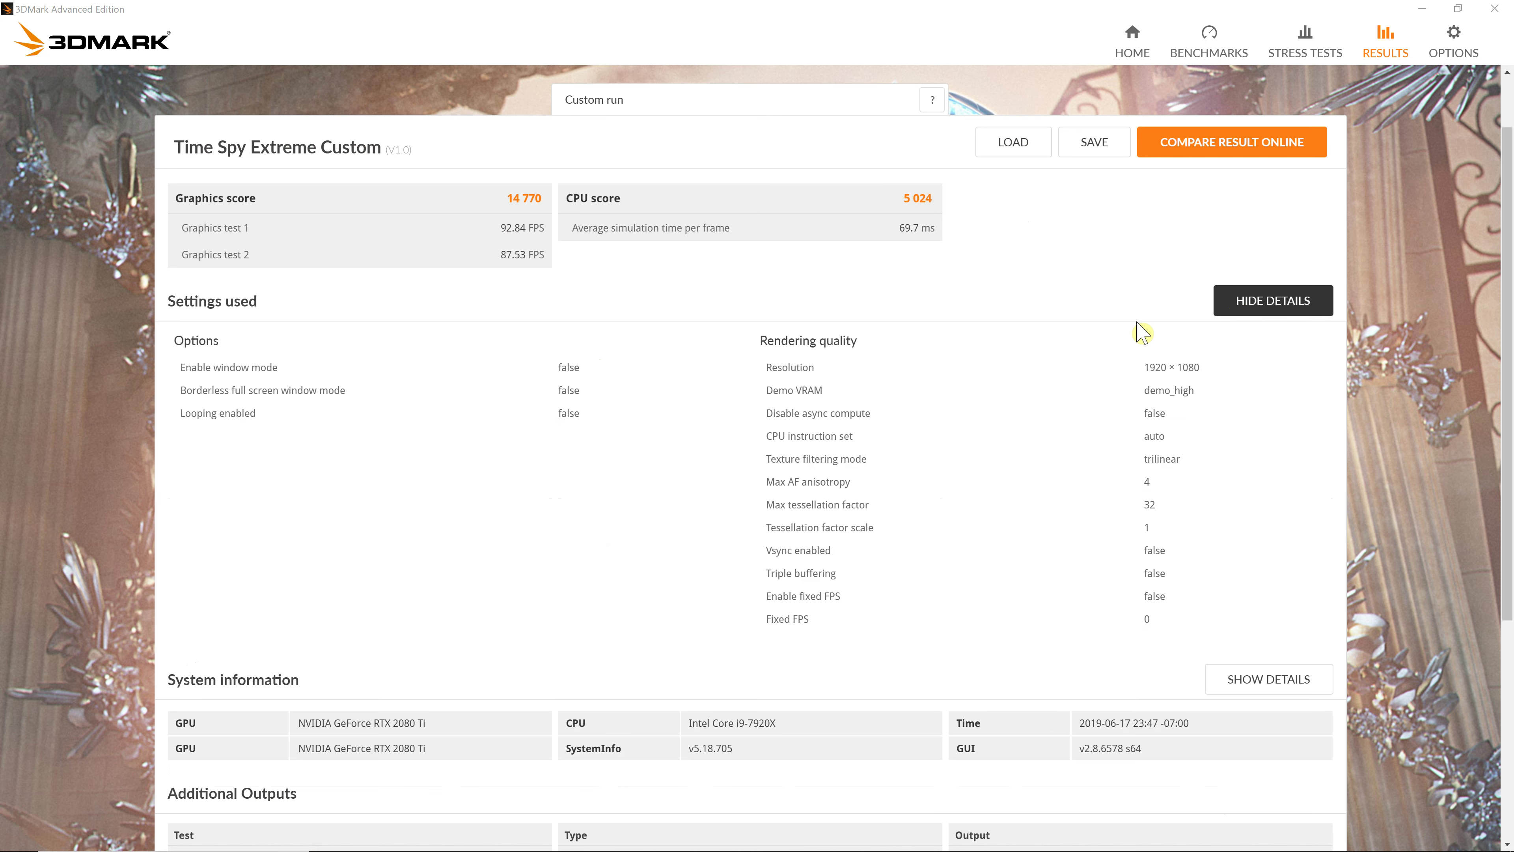
scroll(1076, 361, down, 1)
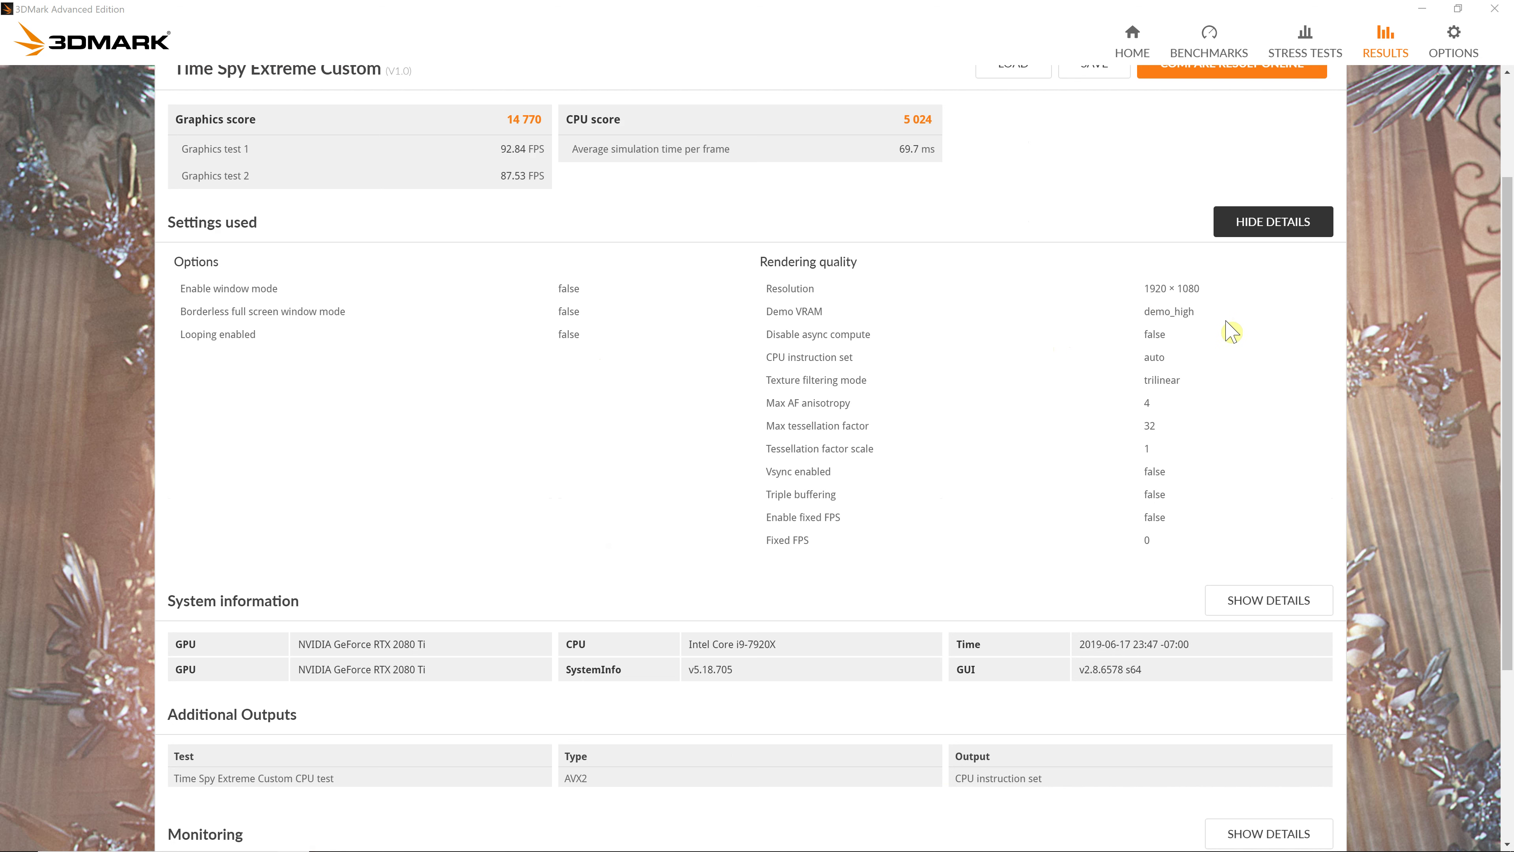
click(1265, 230)
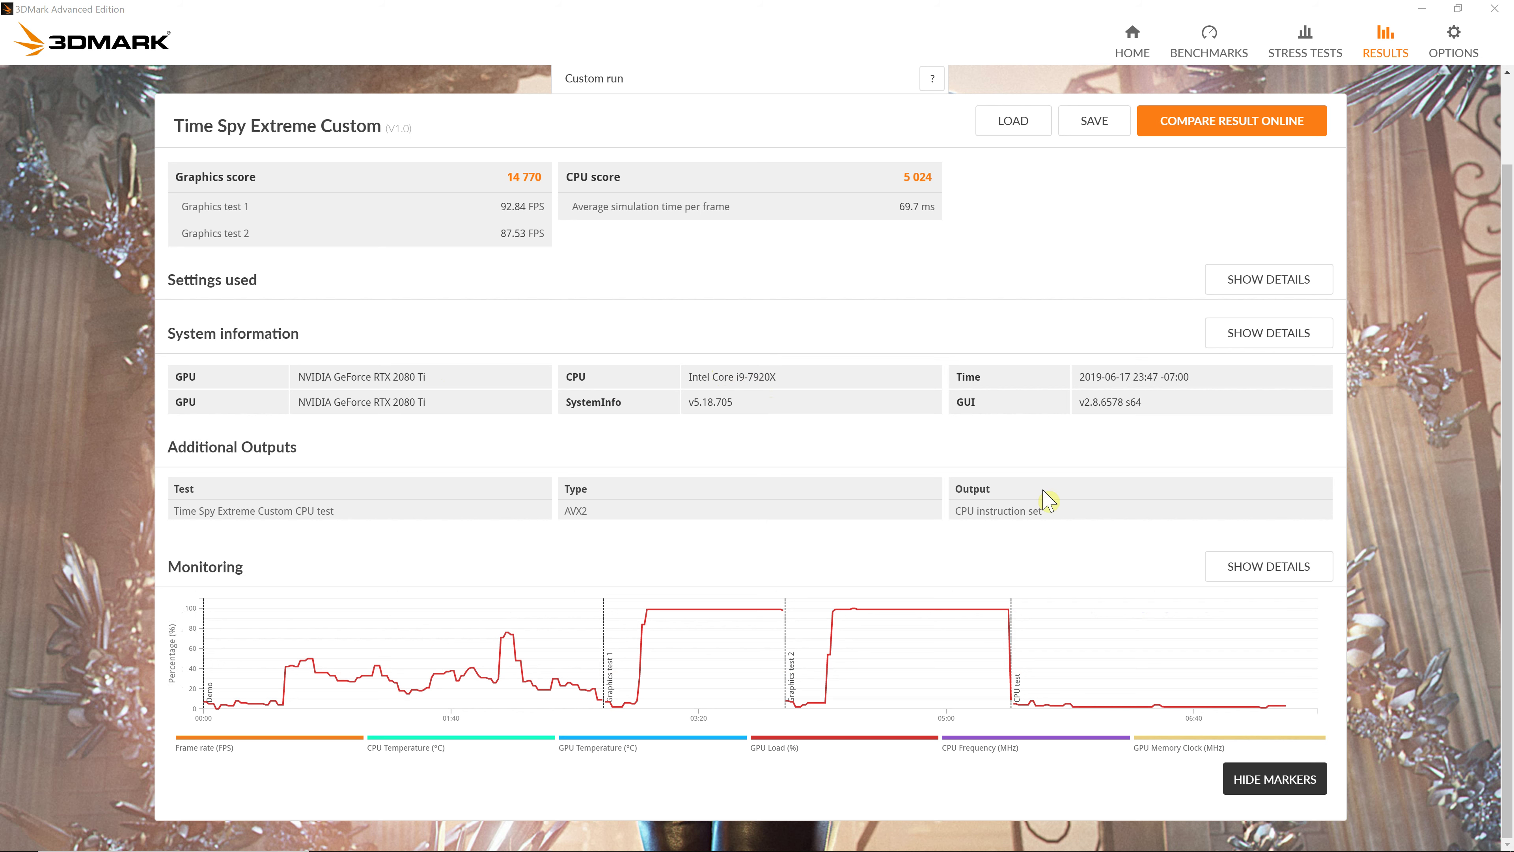
click(565, 715)
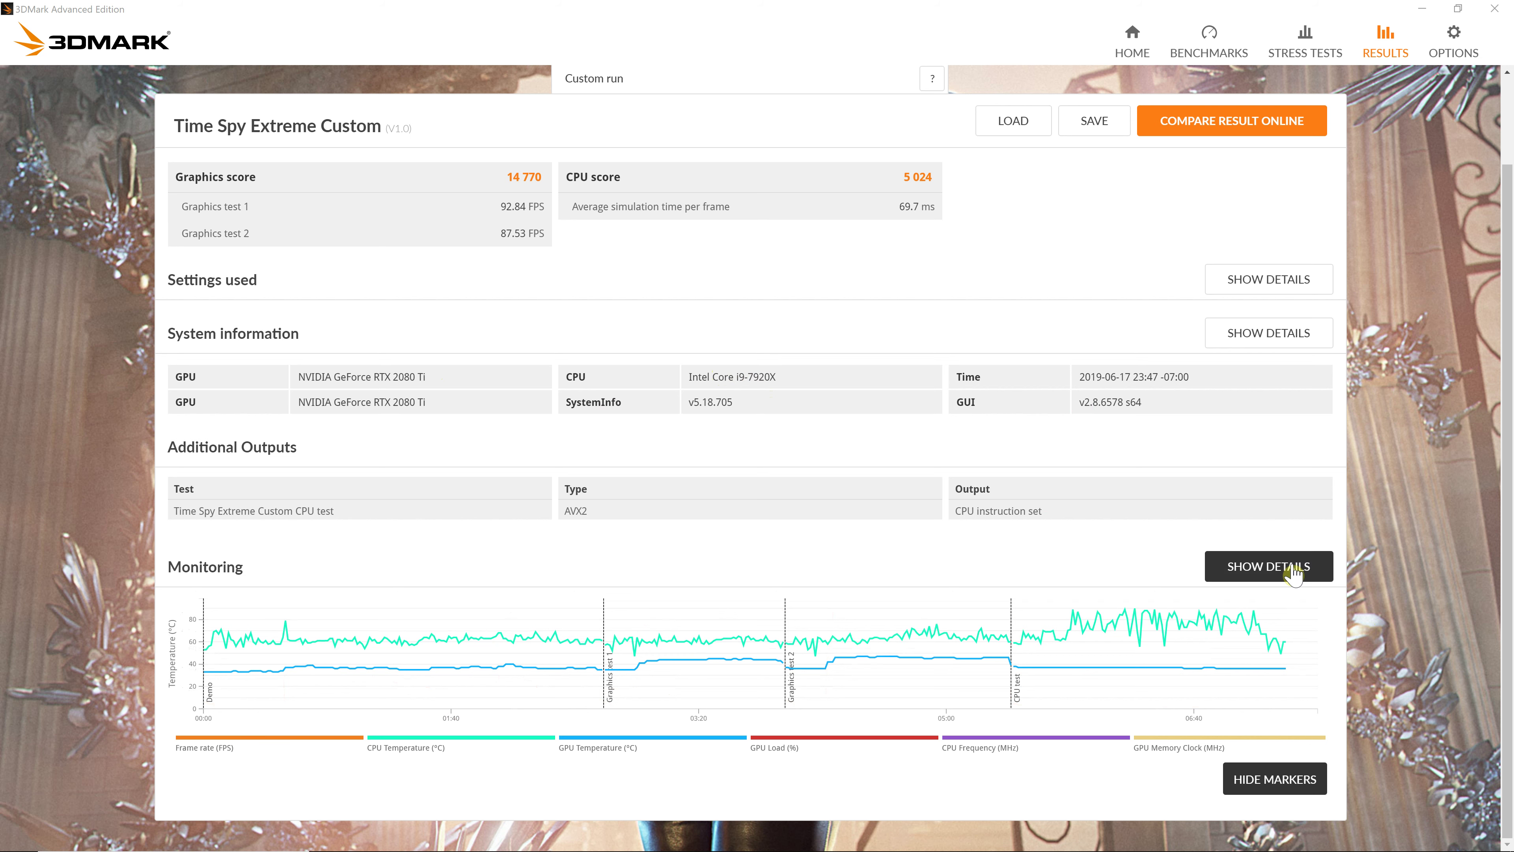
Save the benchmark result in the Documents folder under the name 3DMarkFirstRun_Ti.
click(1102, 130)
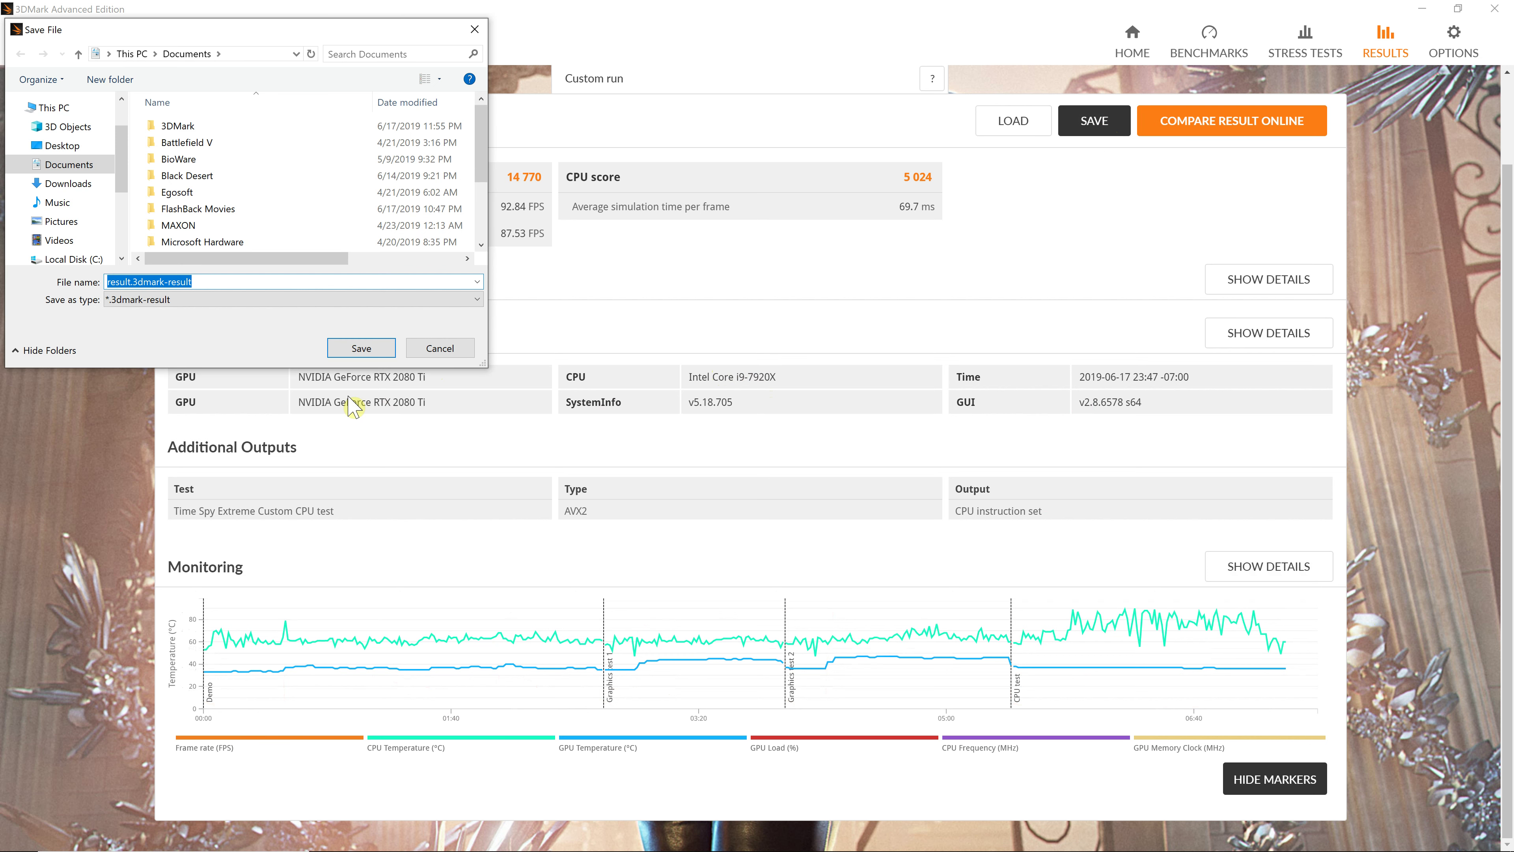
text(3D)
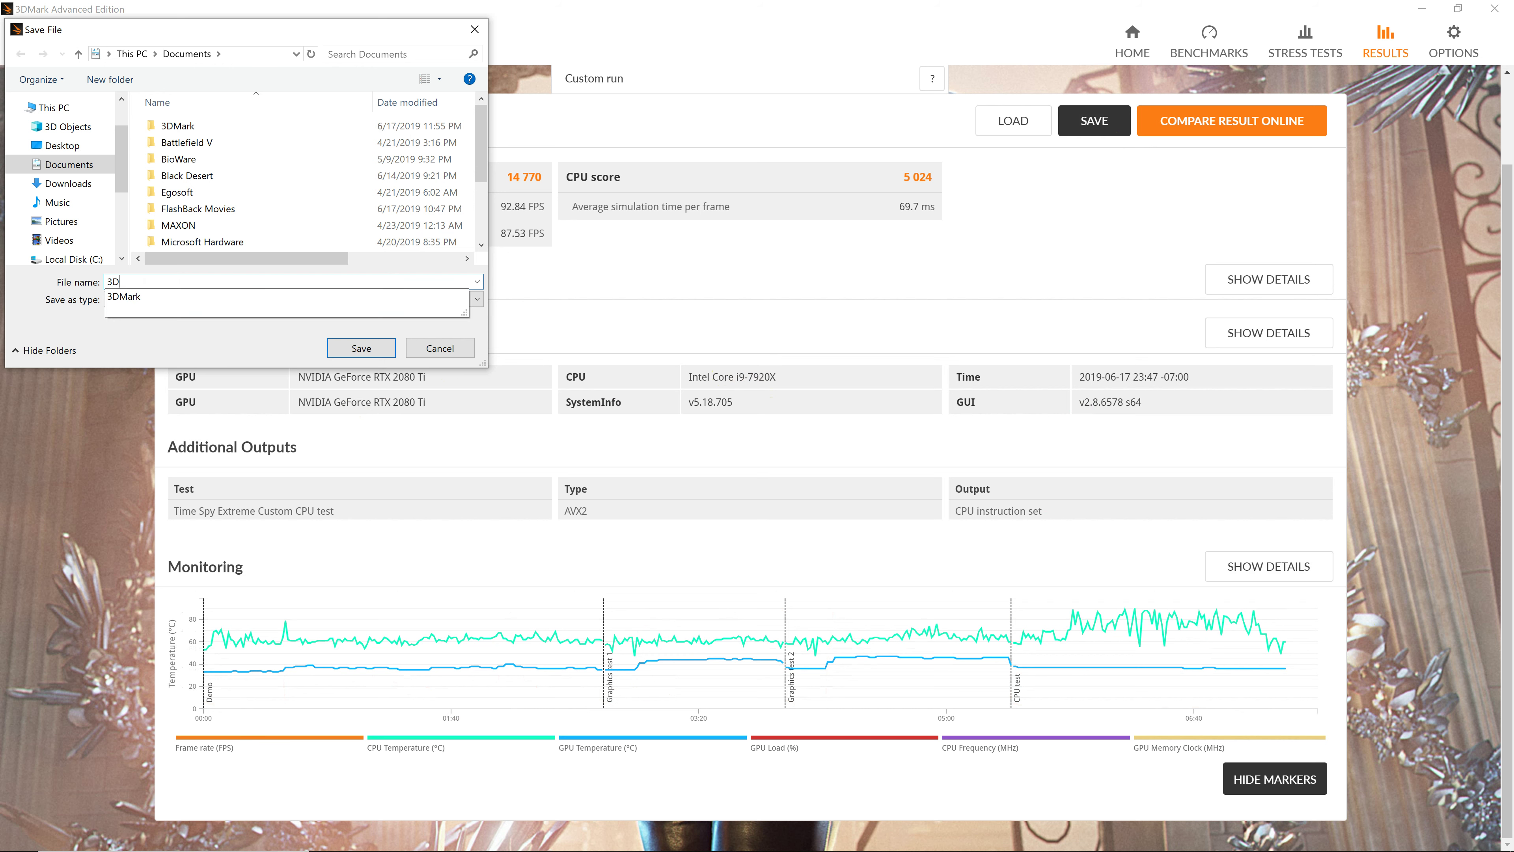
text(MarkFirstRun_Ti)
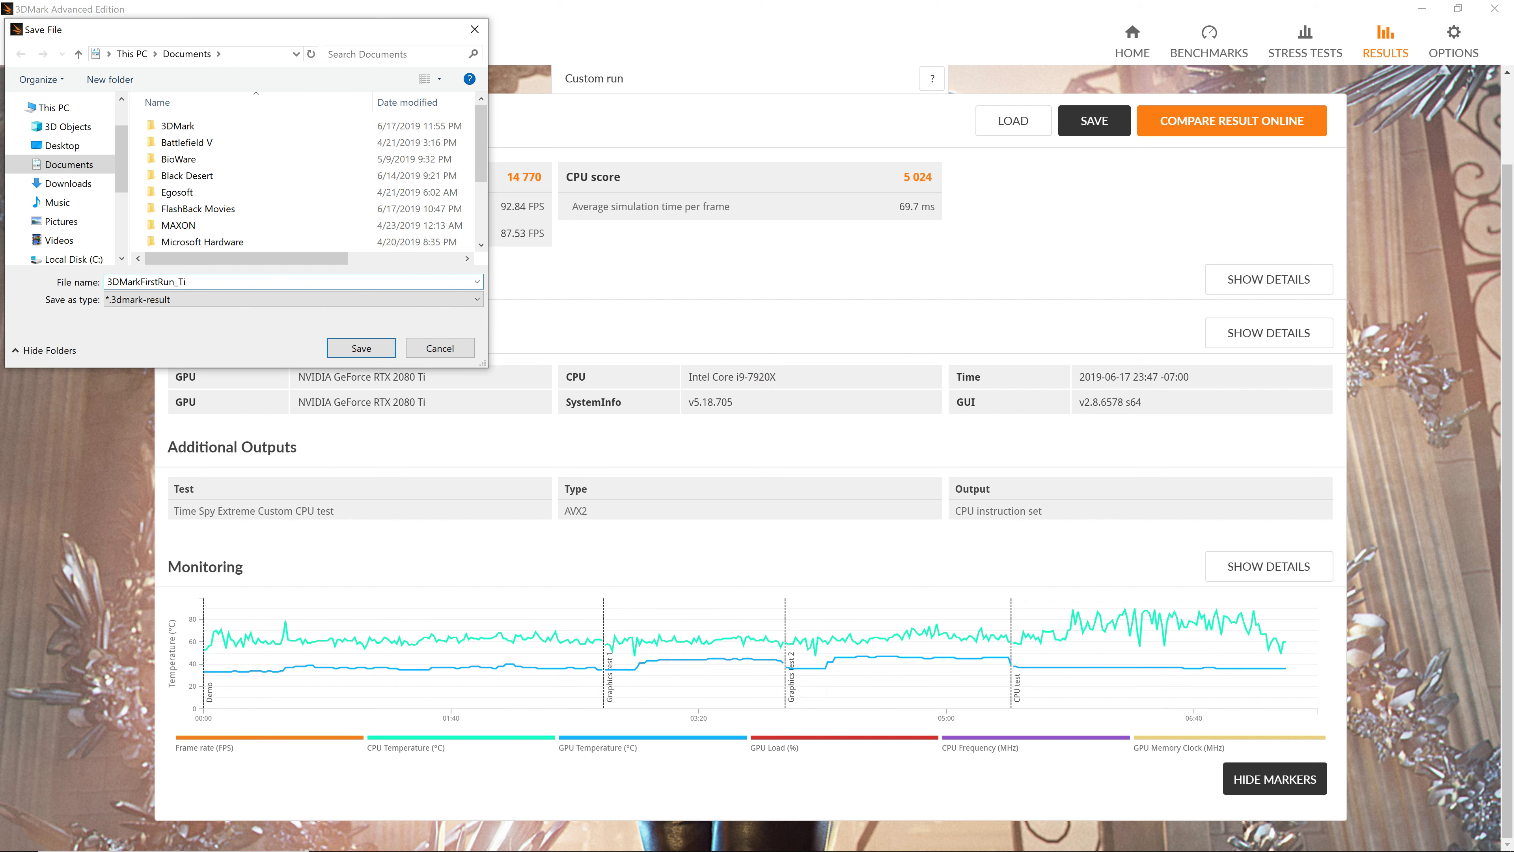
key(Return)
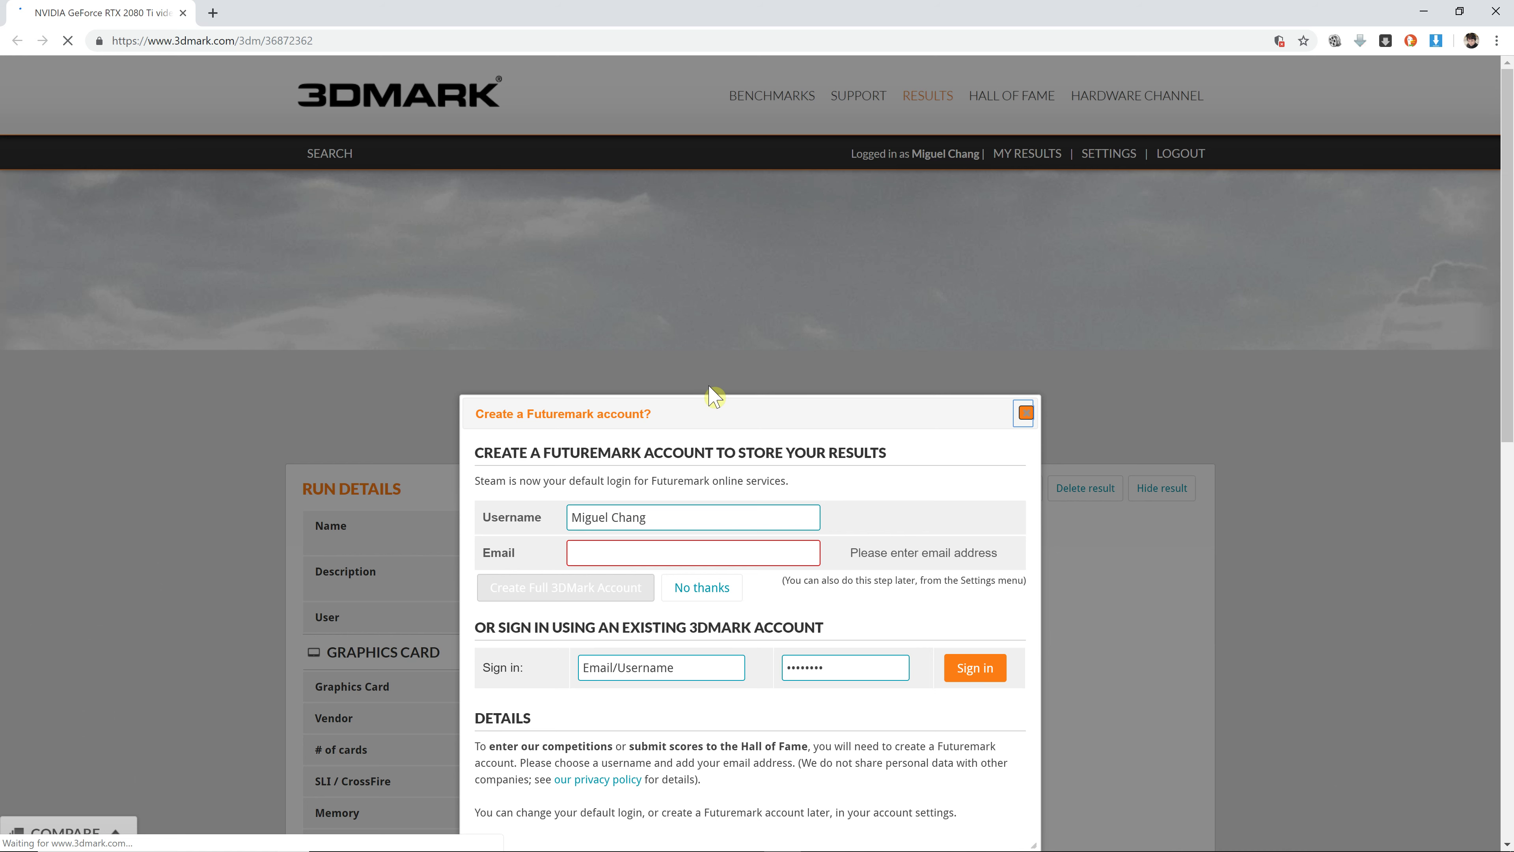
Move aside and dismiss the Futuremark account creation dialog covering the online result on 3dmark.com.
scroll(756, 512, down, 1)
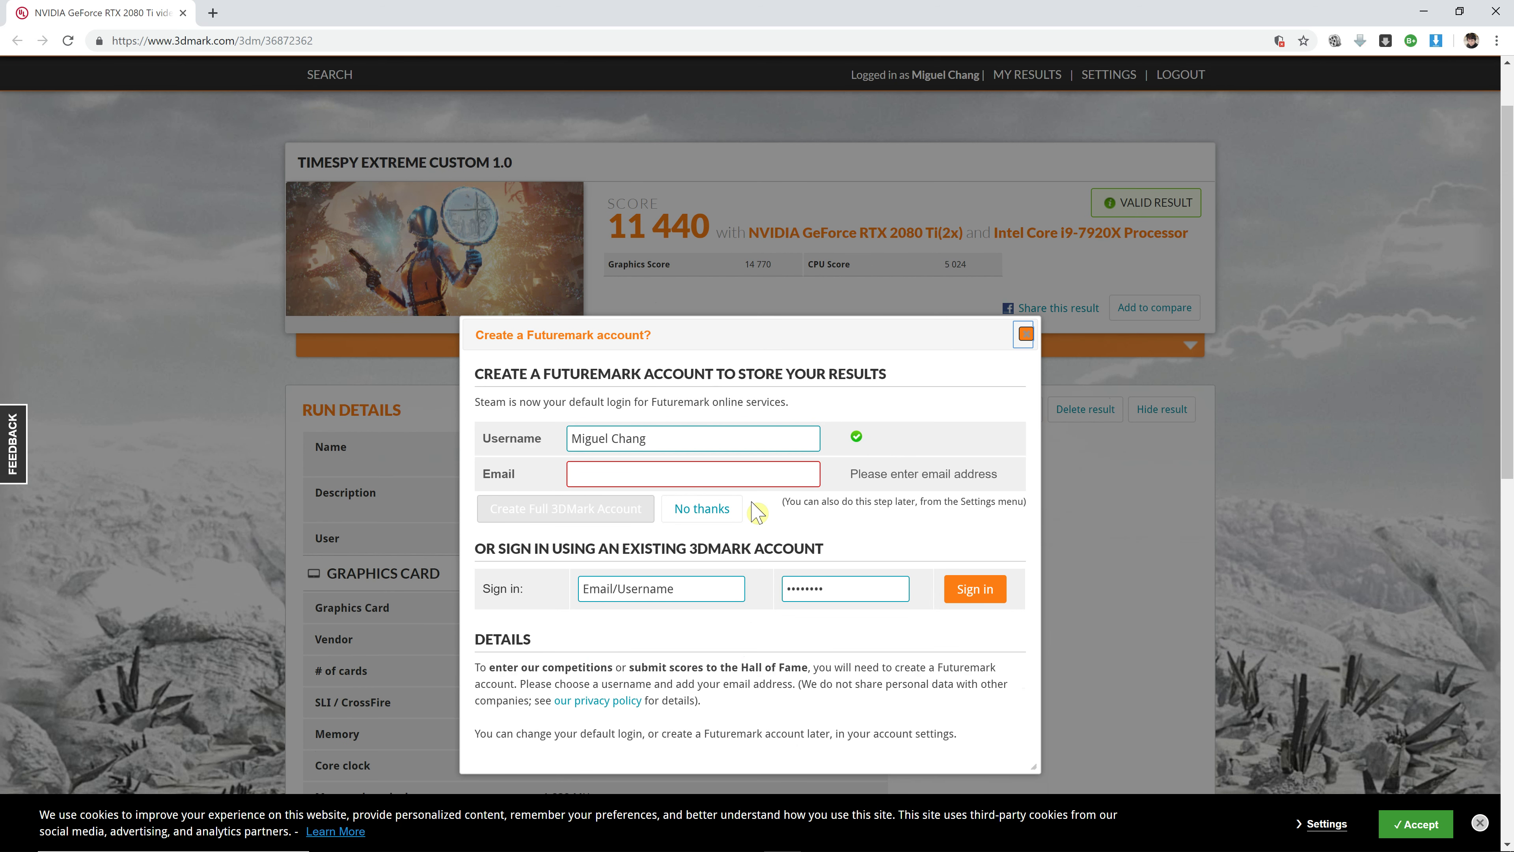
drag(1012, 347, 1139, 186)
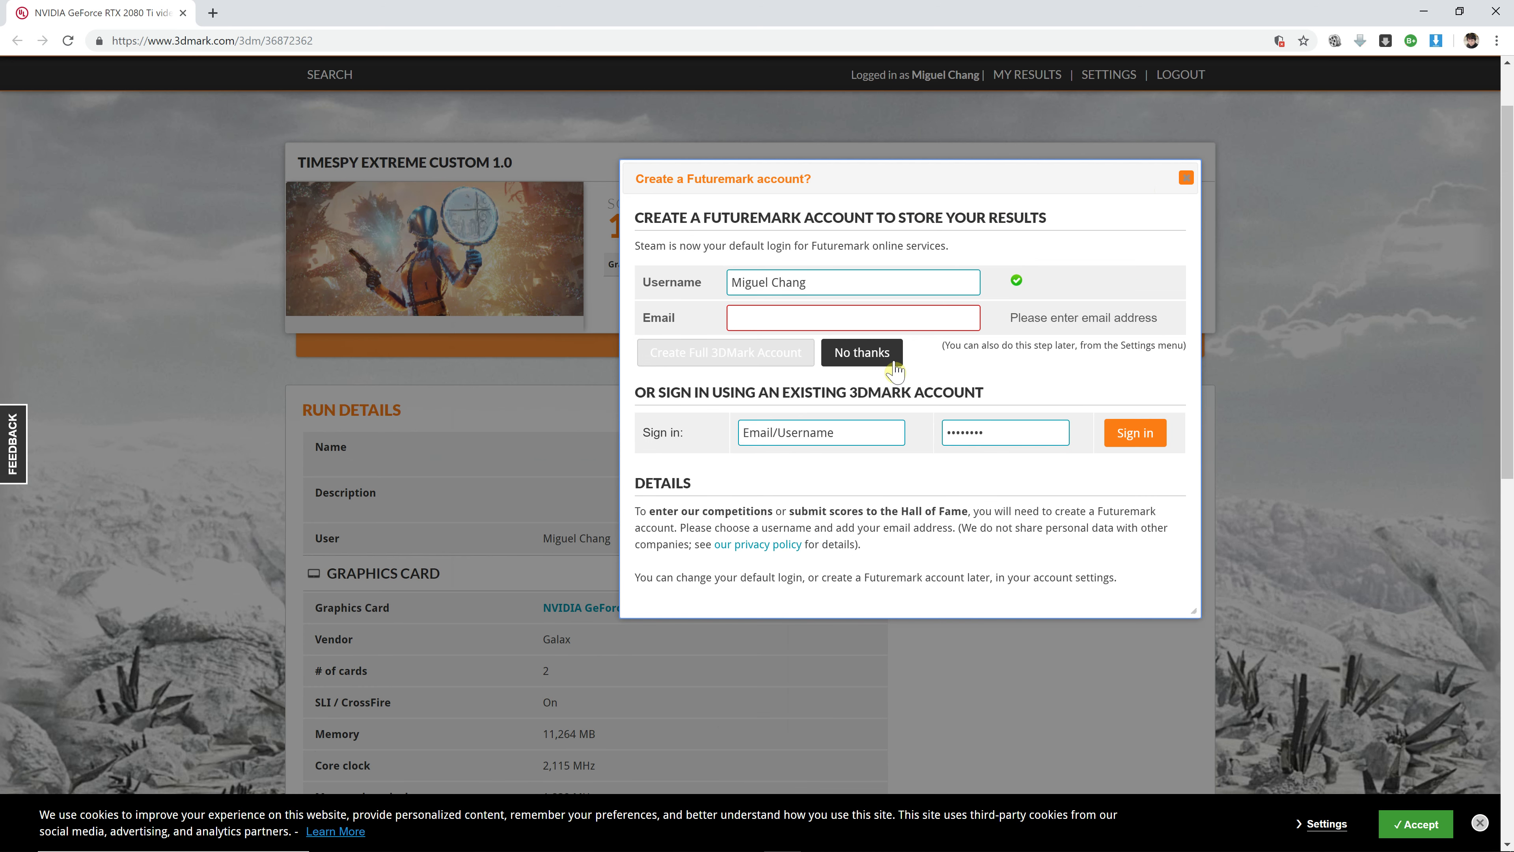
click(1187, 177)
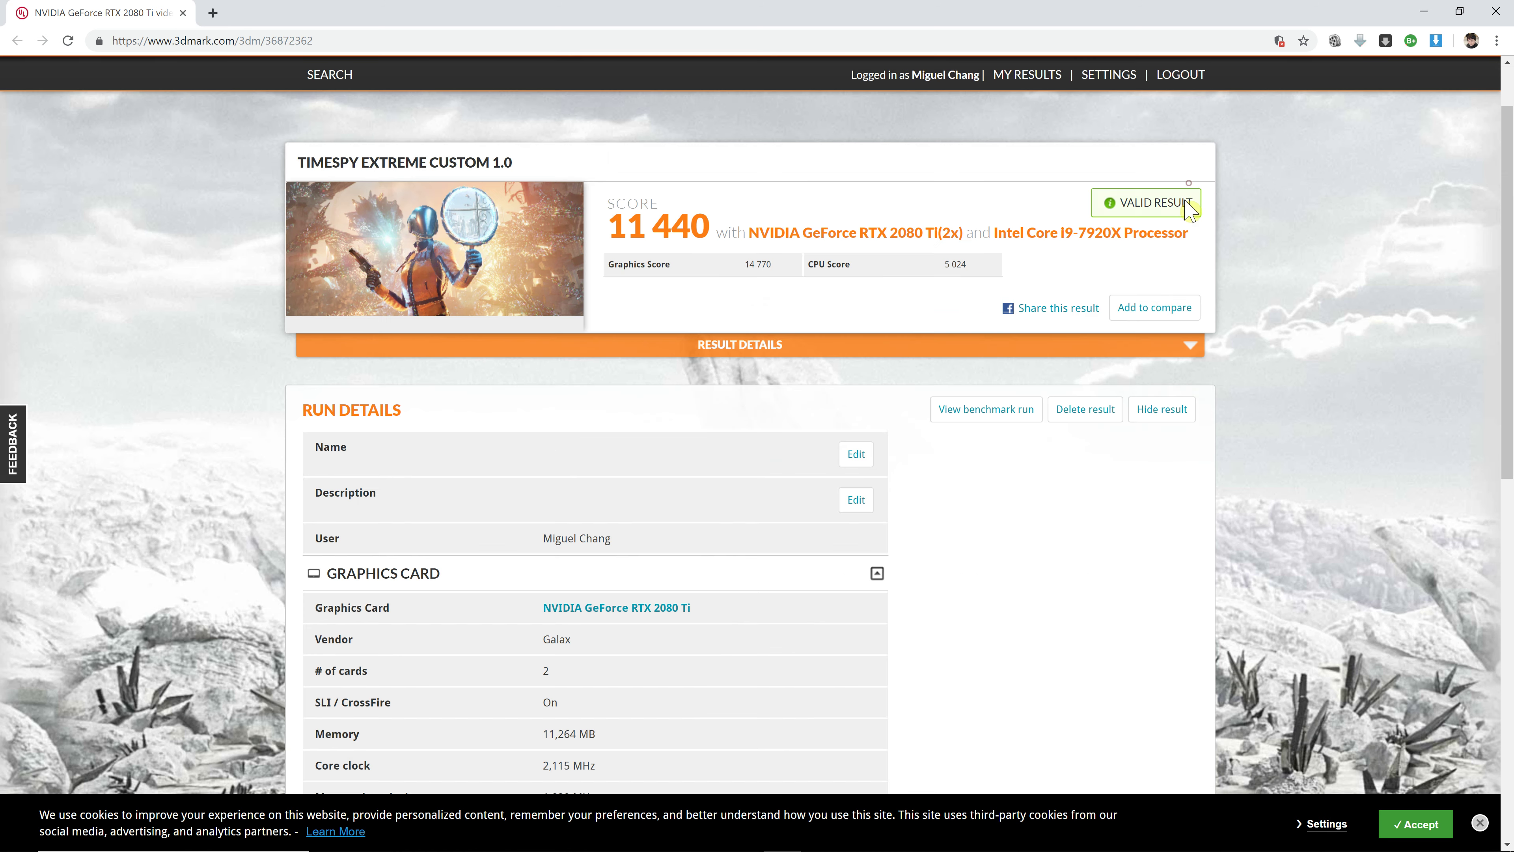
Look through the online run details for the graphics card, processor and general system, and return to the score.
scroll(1109, 457, down, 2)
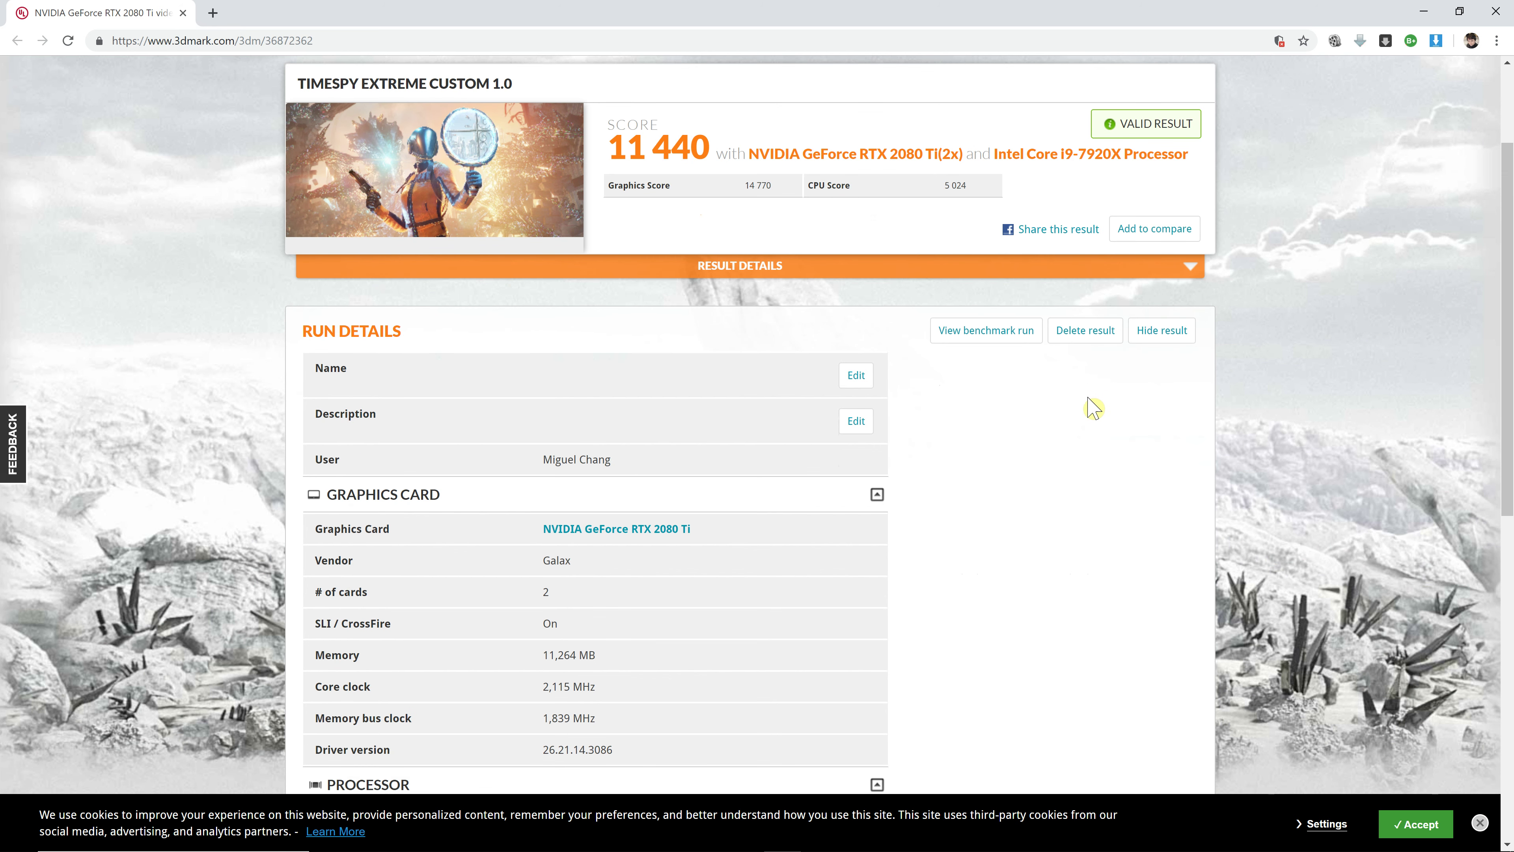
scroll(916, 320, down, 3)
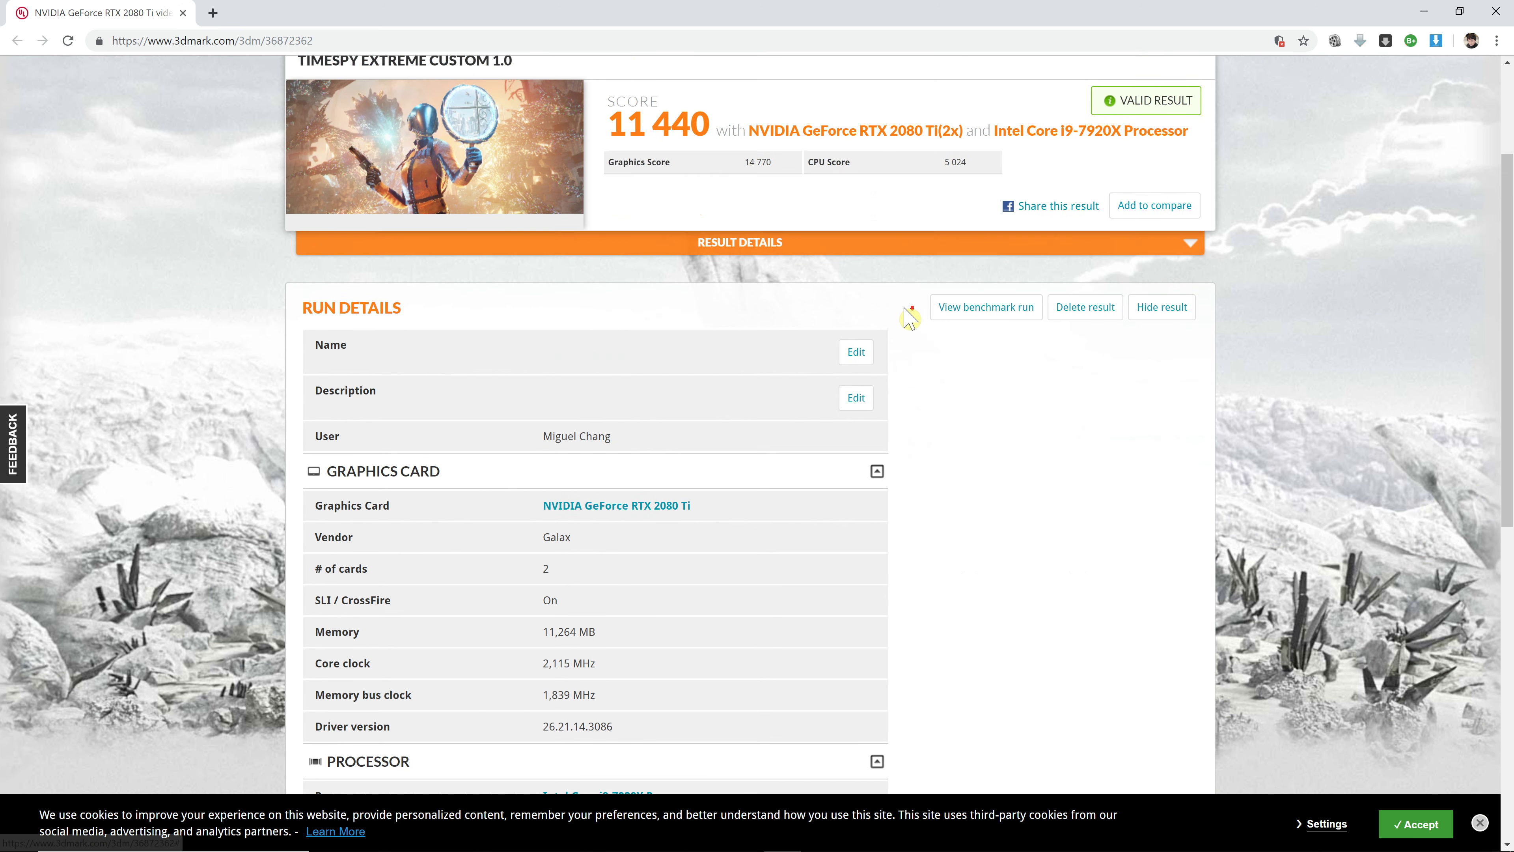
scroll(915, 331, down, 6)
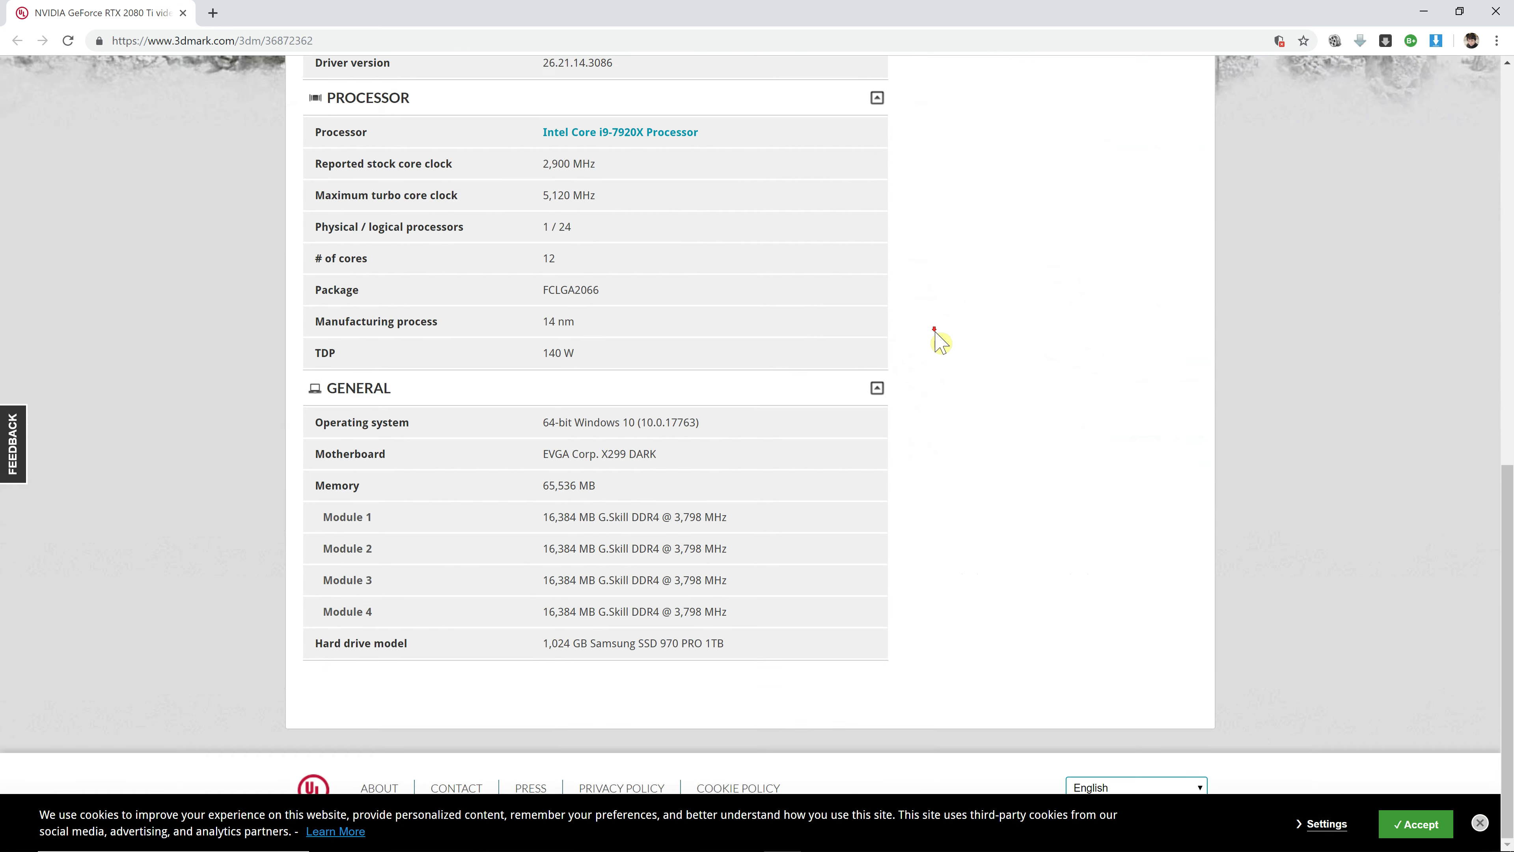
scroll(953, 334, up, 8)
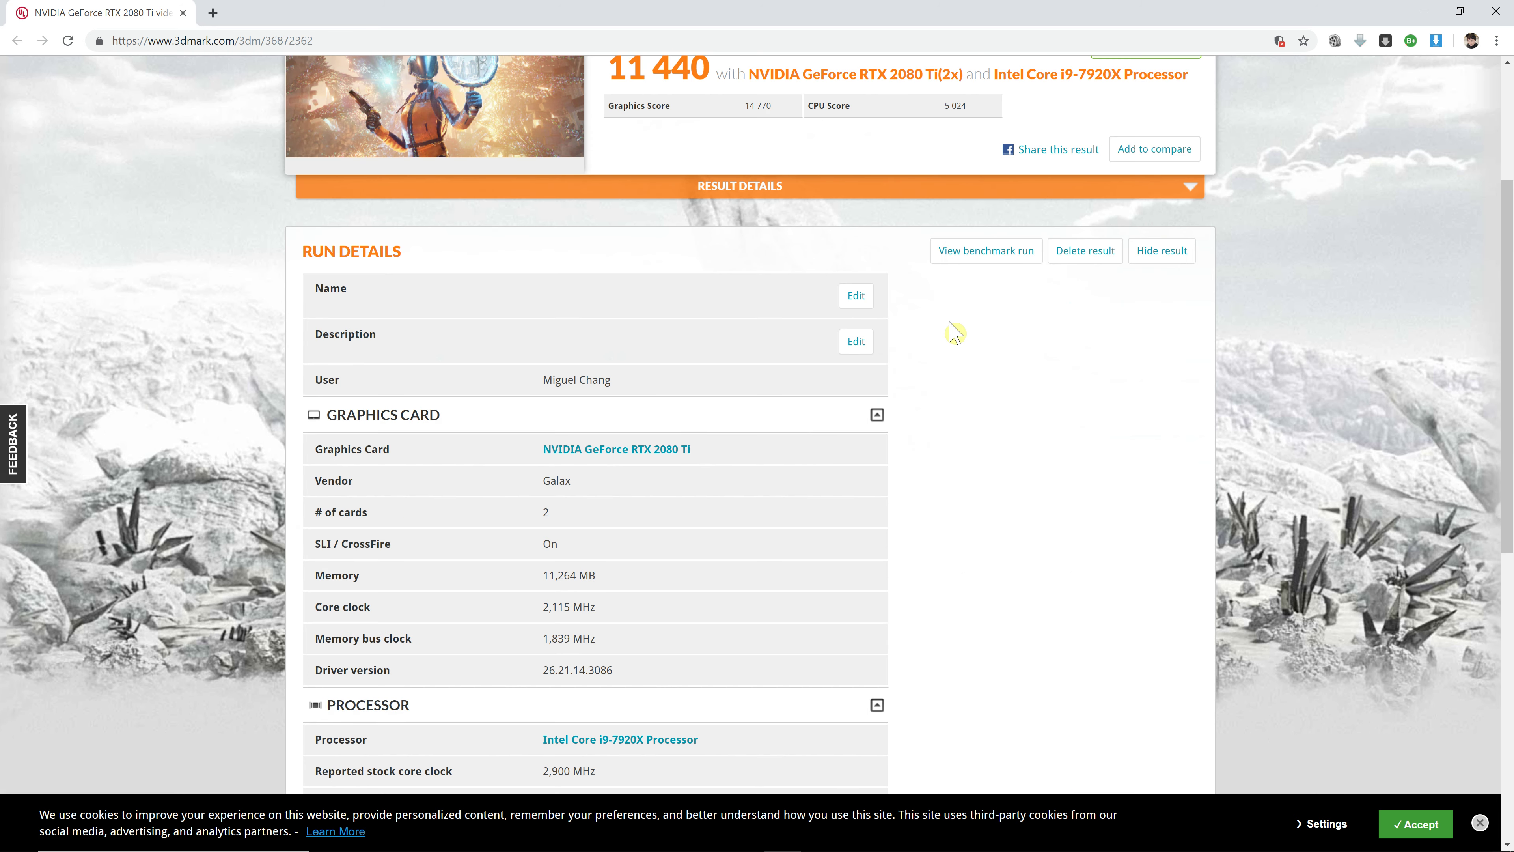
scroll(816, 423, up, 3)
Expand the result details and examine the similar systems scores chart and the achievements.
click(818, 428)
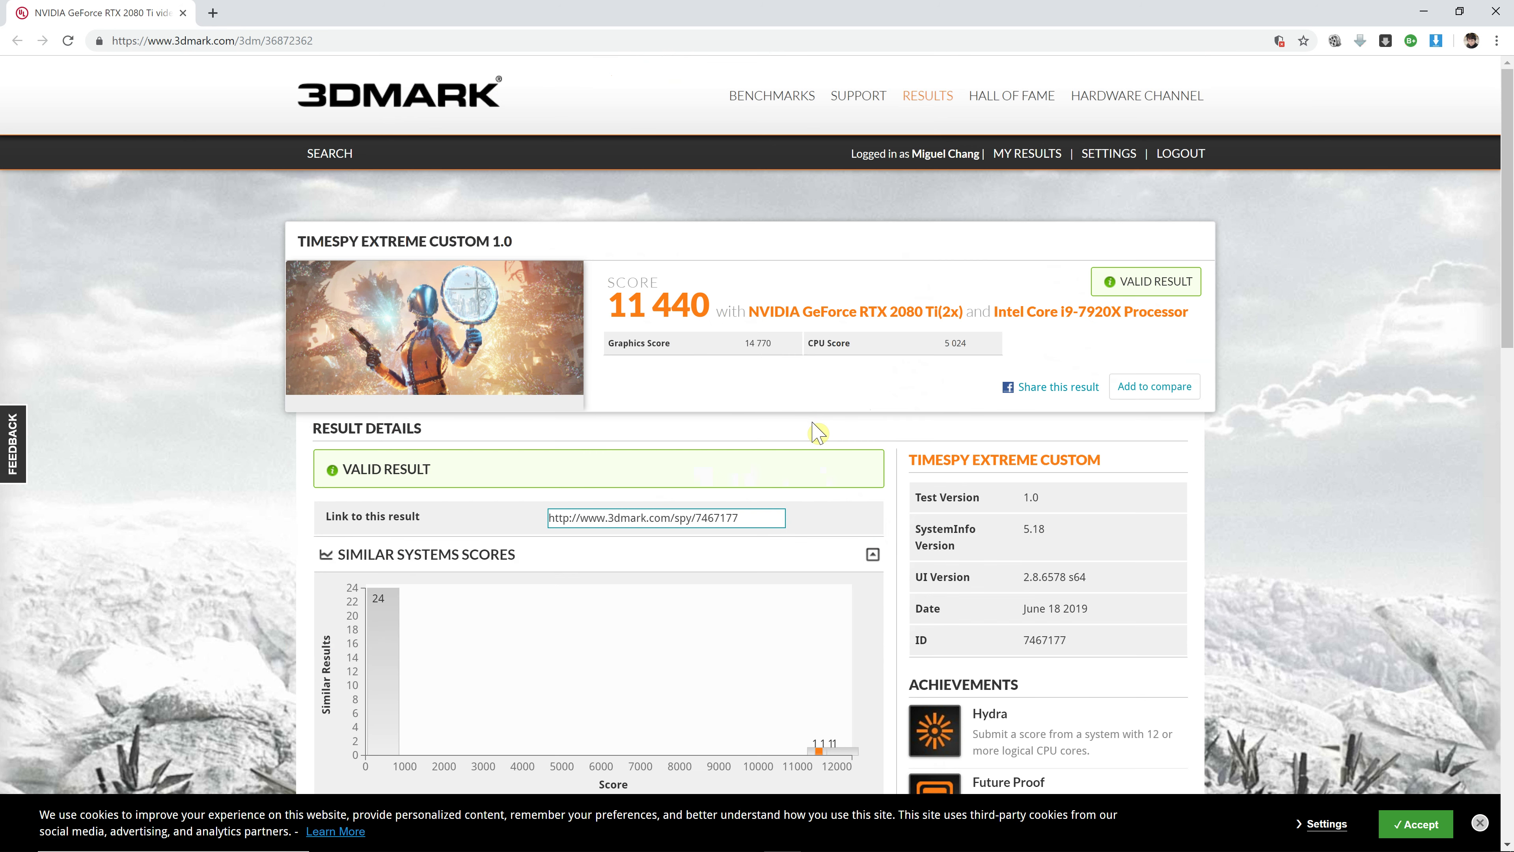
scroll(852, 423, down, 2)
scroll(1097, 353, down, 1)
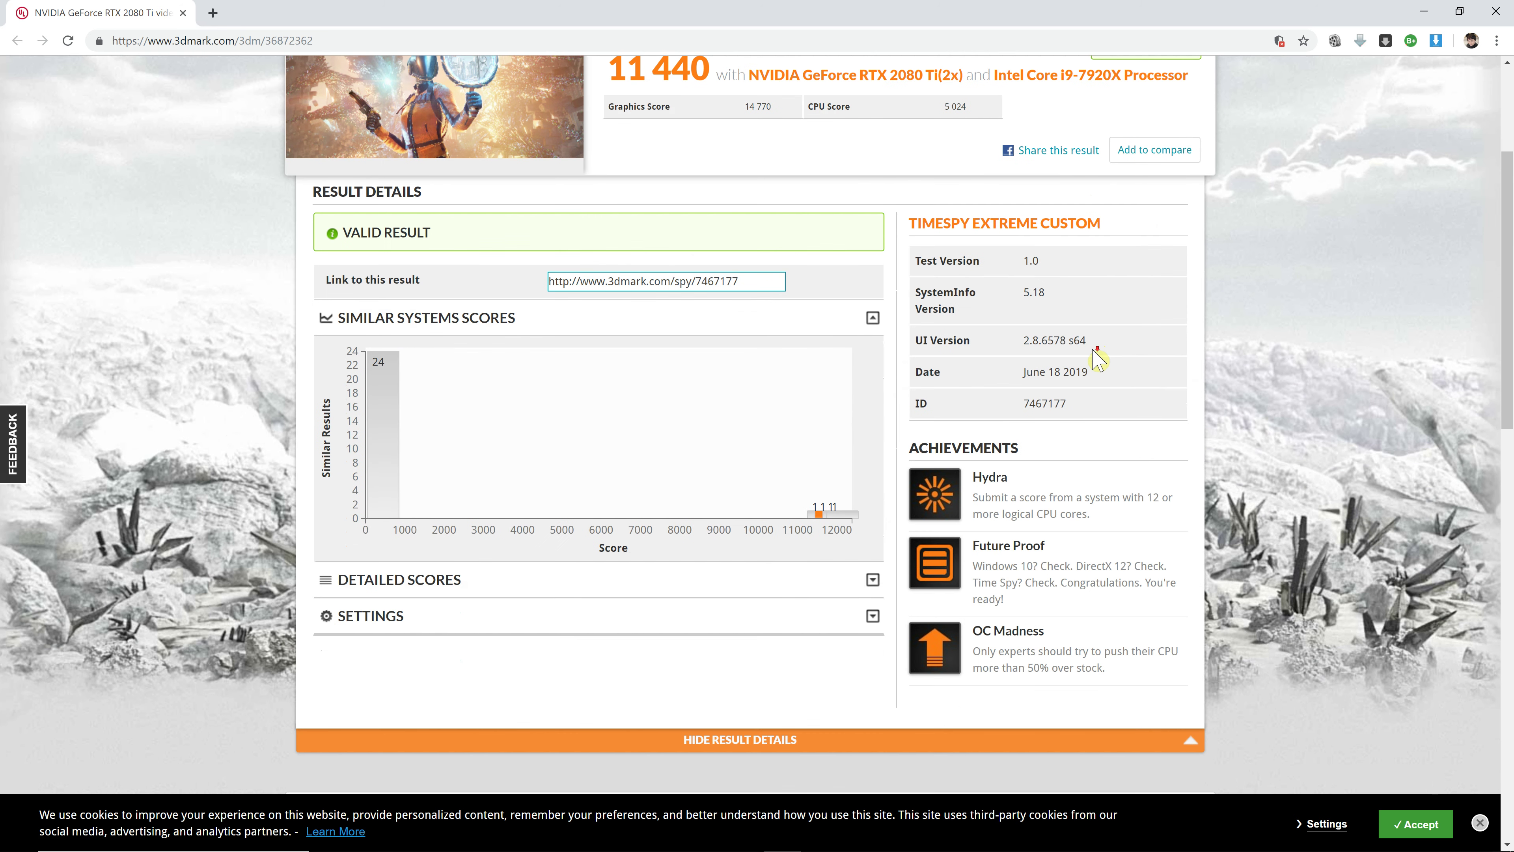
scroll(843, 352, down, 1)
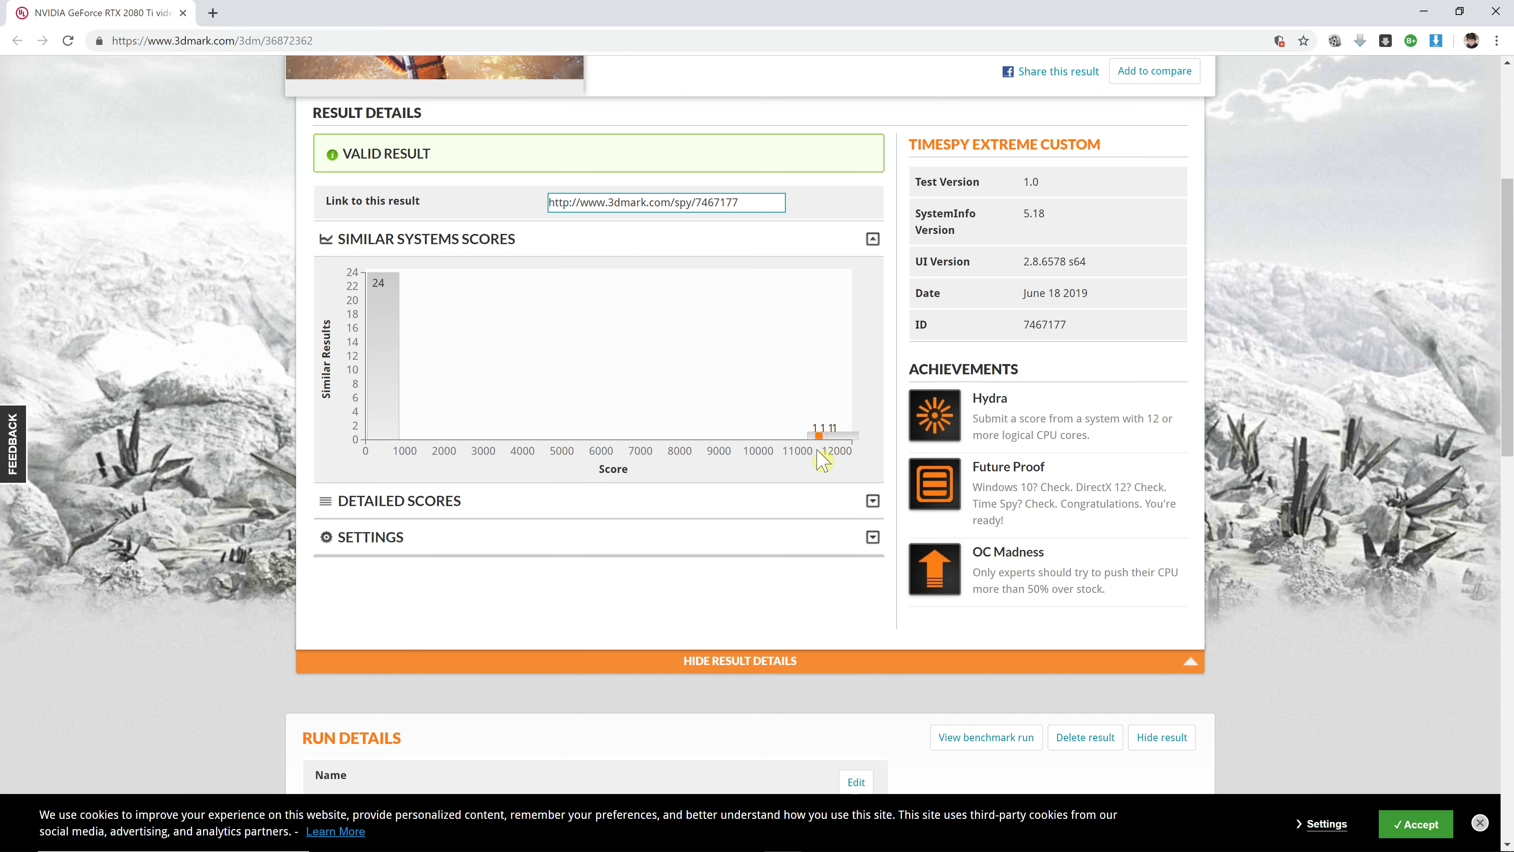
scroll(805, 430, up, 3)
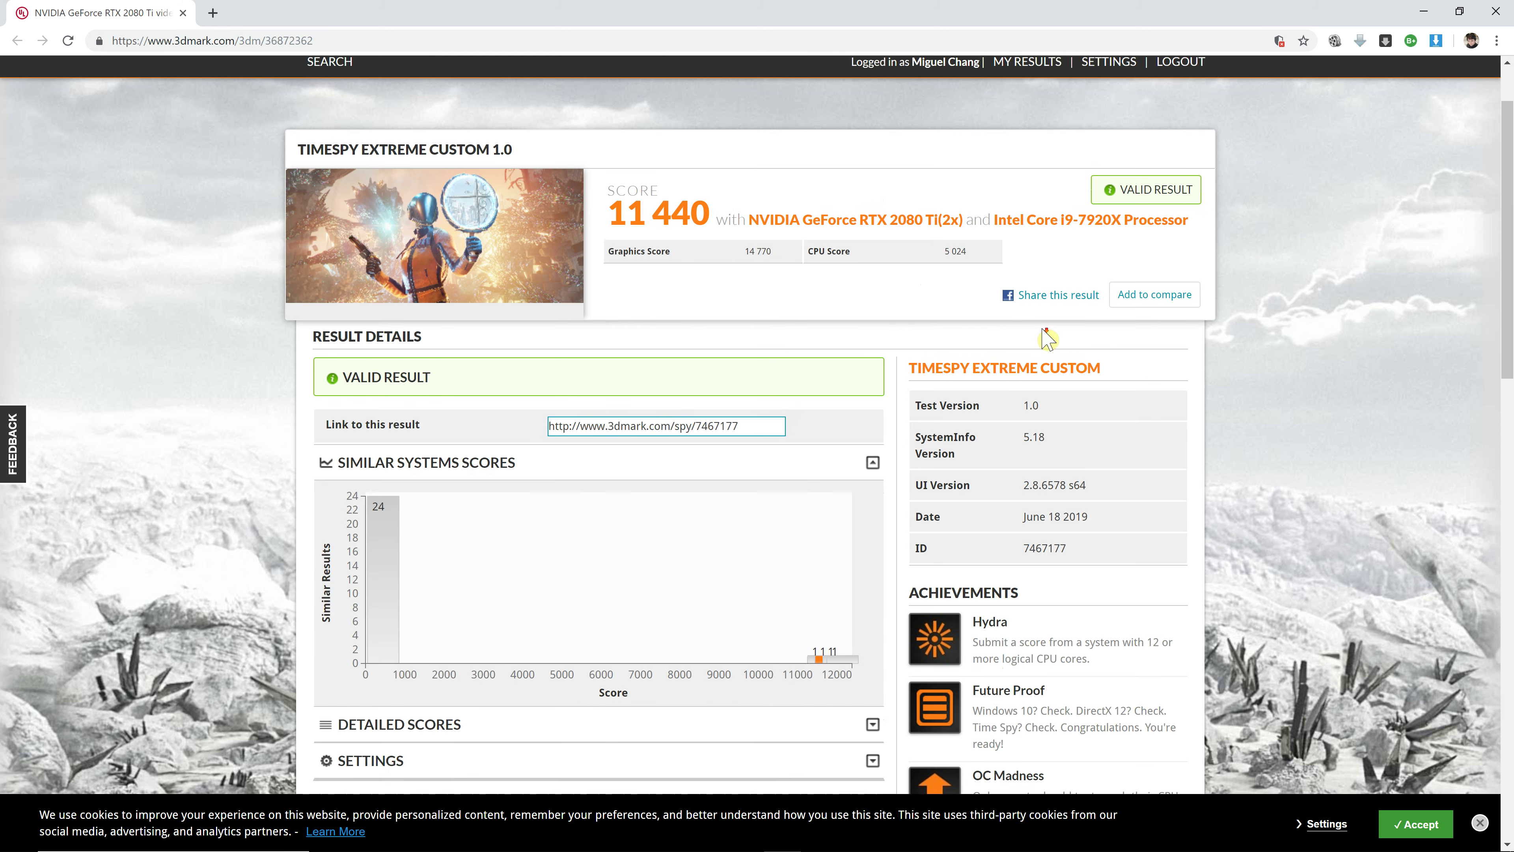
Read the full result page again down to the memory modules and hard drive, and return to the achievements and overall score.
scroll(1047, 334, down, 3)
scroll(734, 443, down, 3)
scroll(748, 474, down, 2)
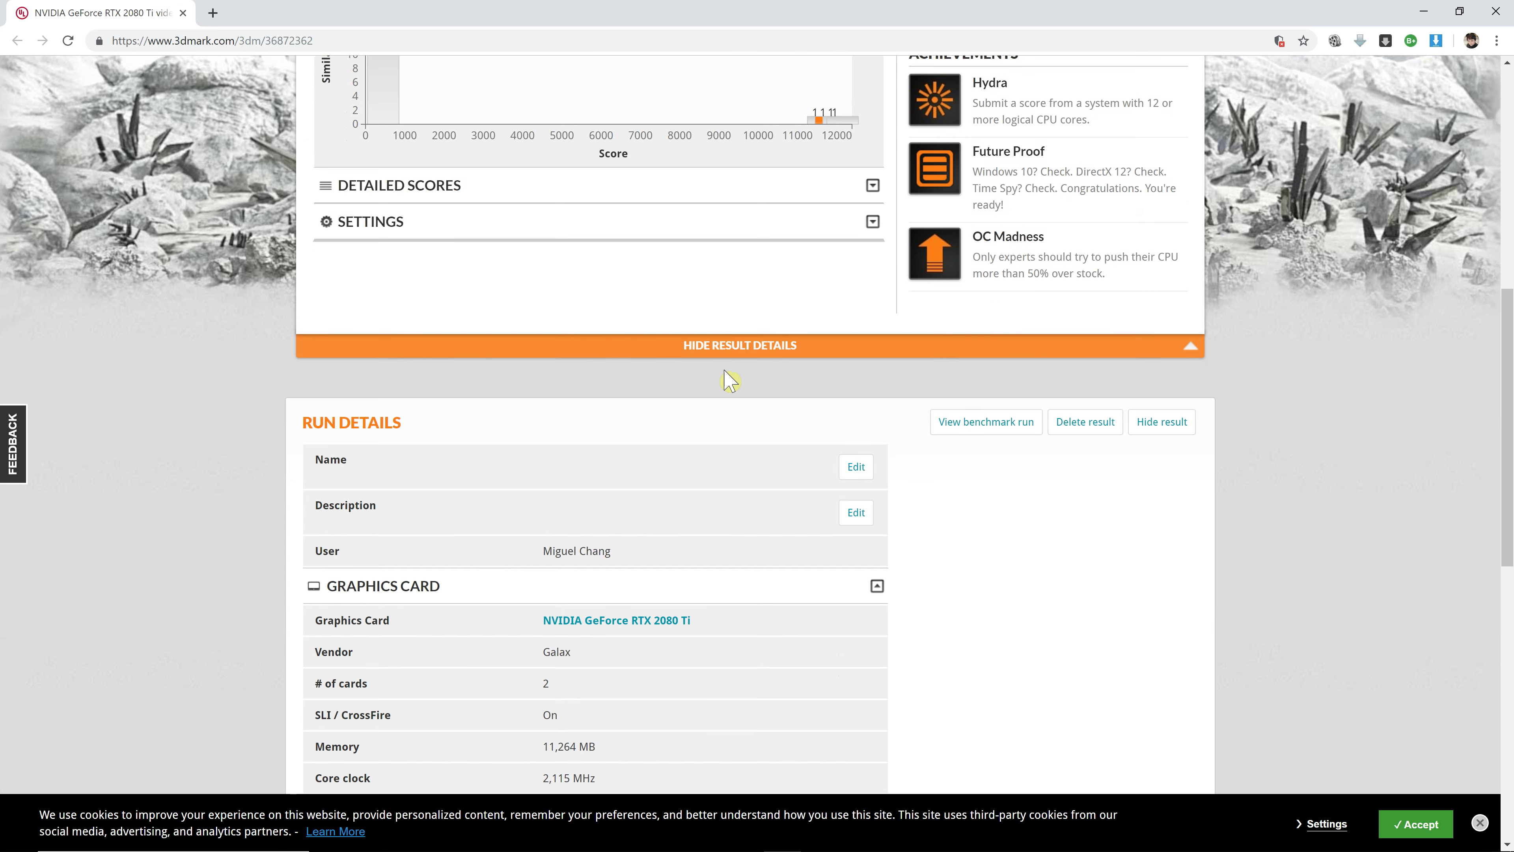
scroll(731, 382, down, 3)
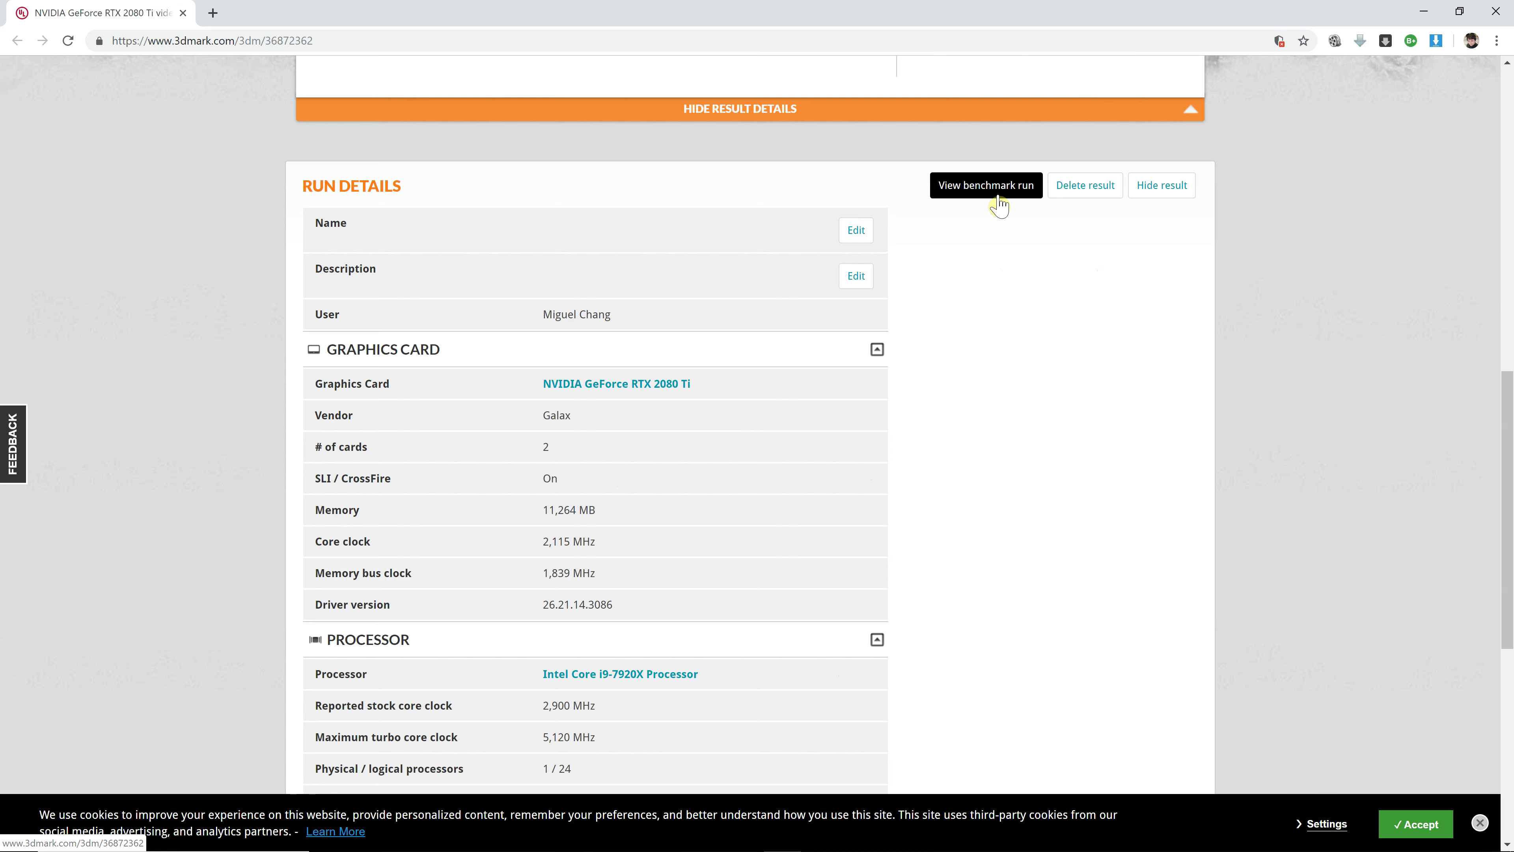
scroll(1011, 304, down, 7)
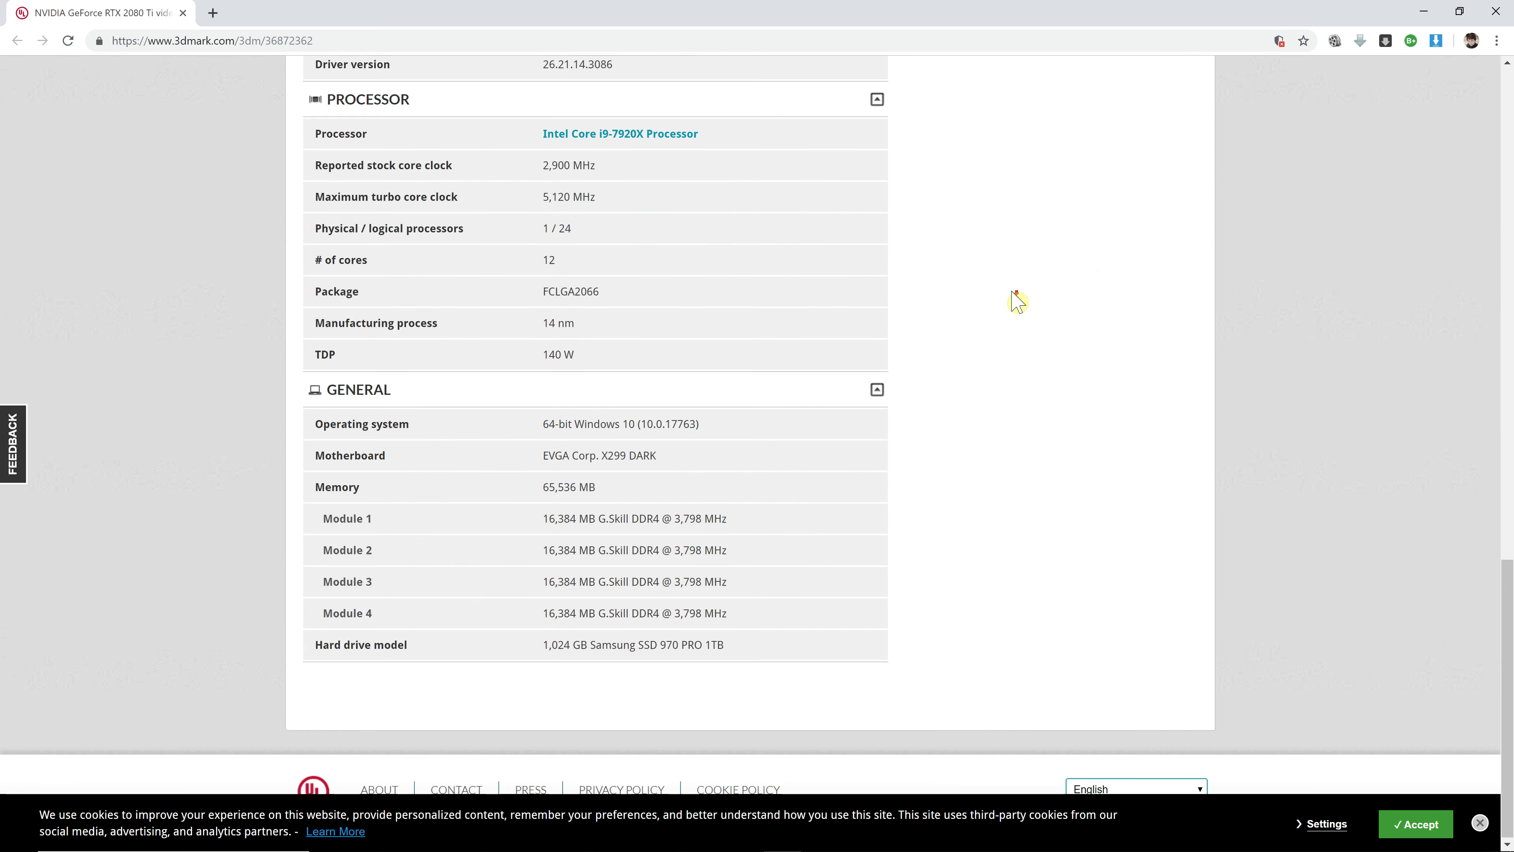
scroll(1017, 301, up, 15)
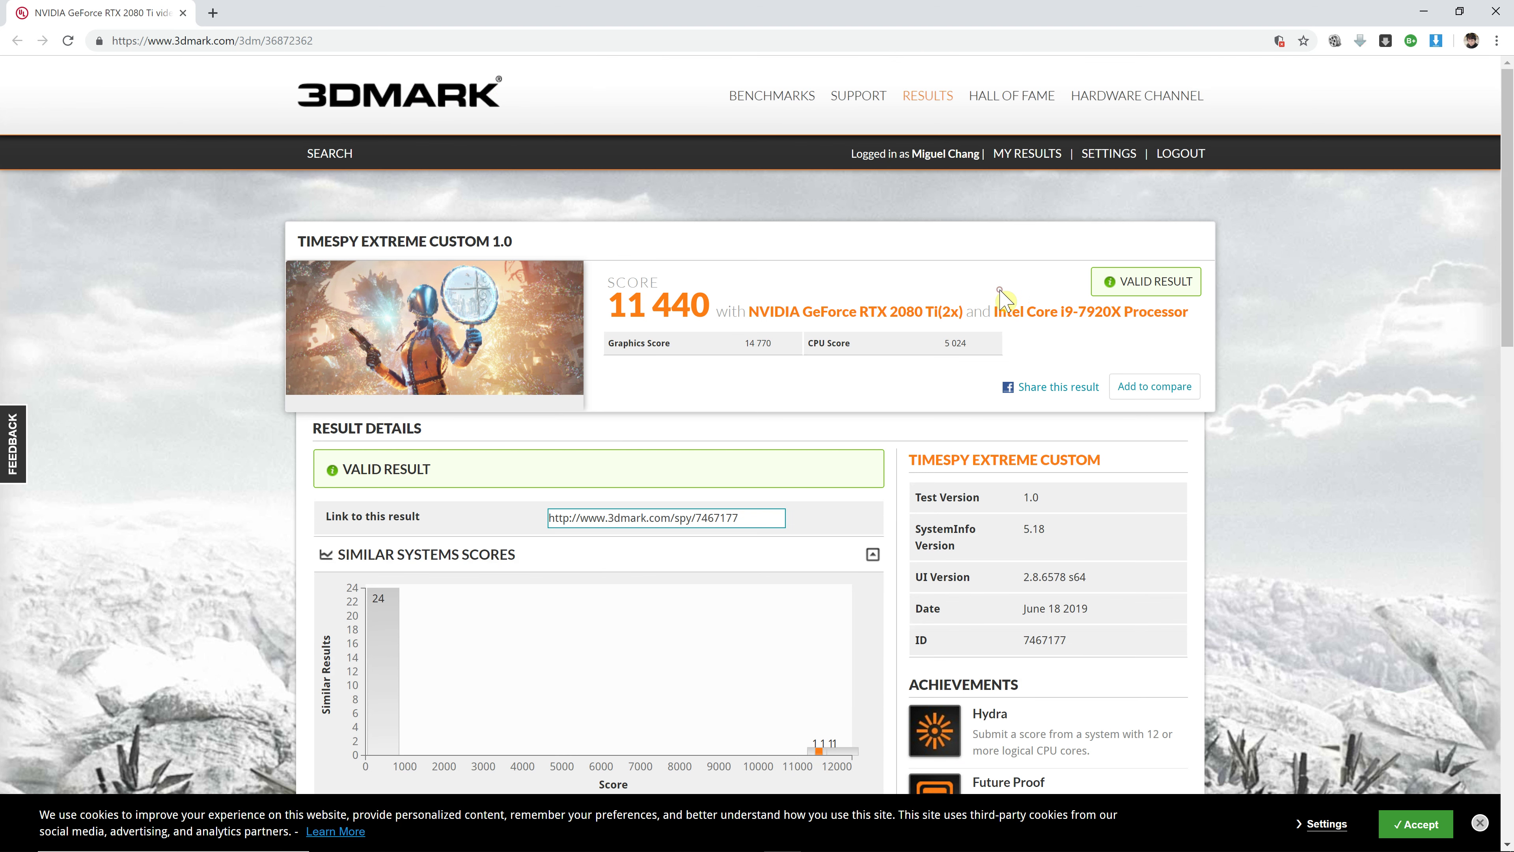
scroll(966, 331, down, 5)
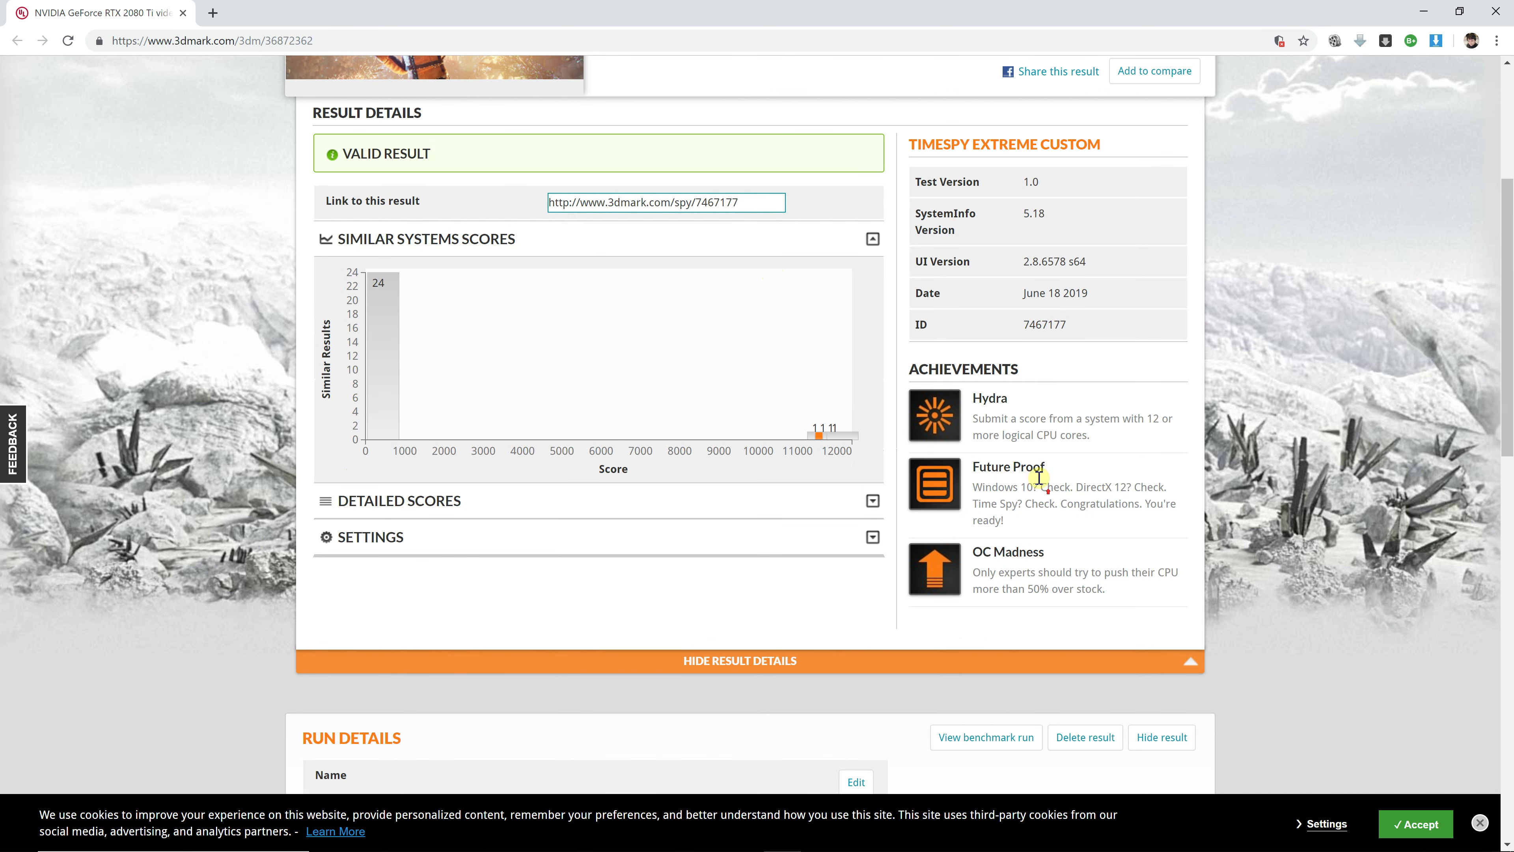
scroll(1049, 429, up, 4)
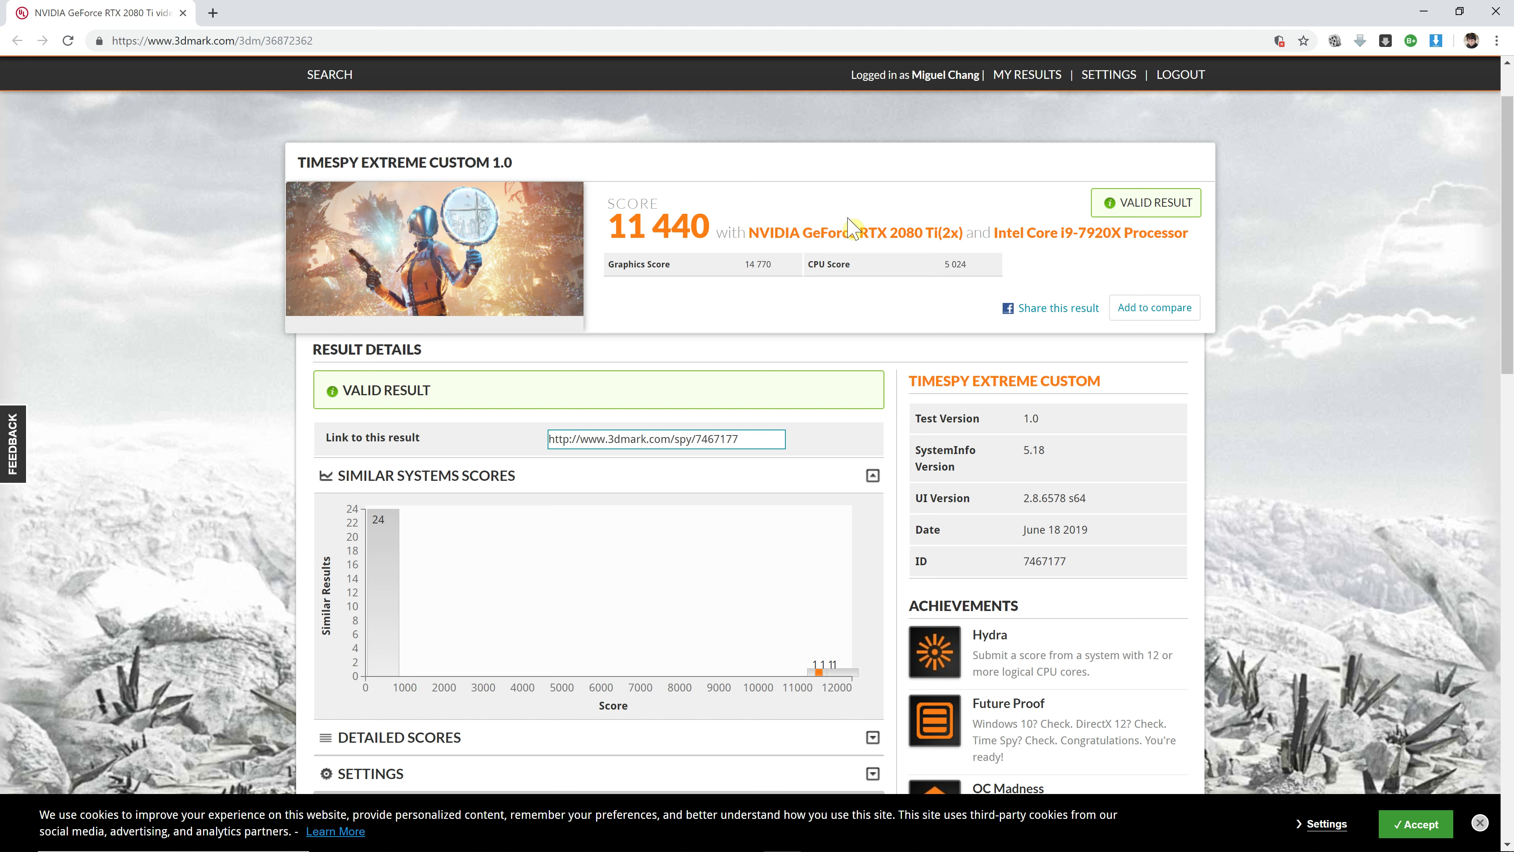
Add the online Time Spy Extreme Custom result to the comparison and search for similar systems.
click(1157, 307)
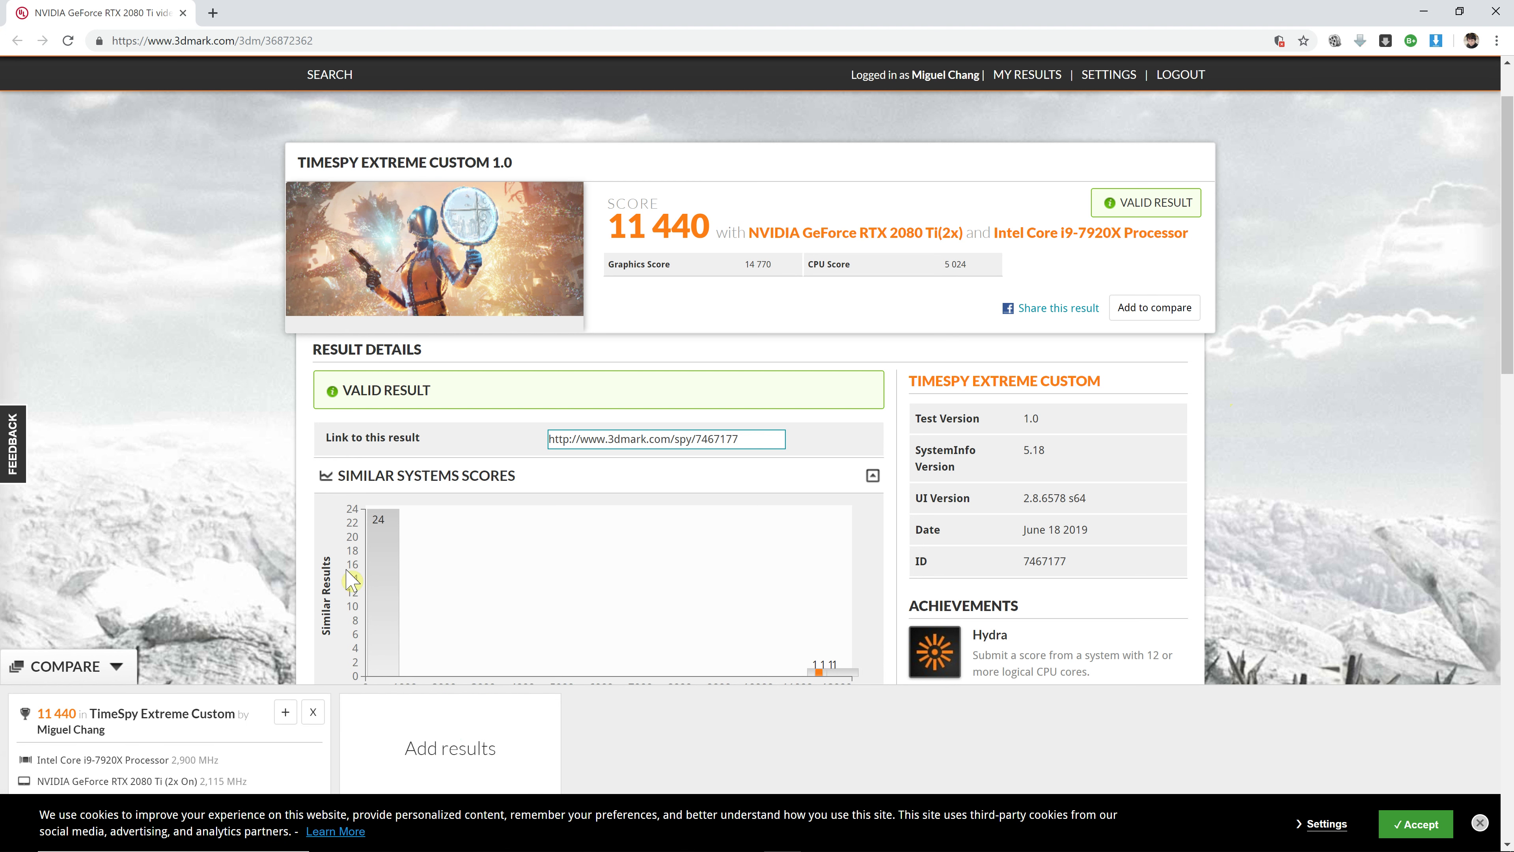
mouse_move(173, 710)
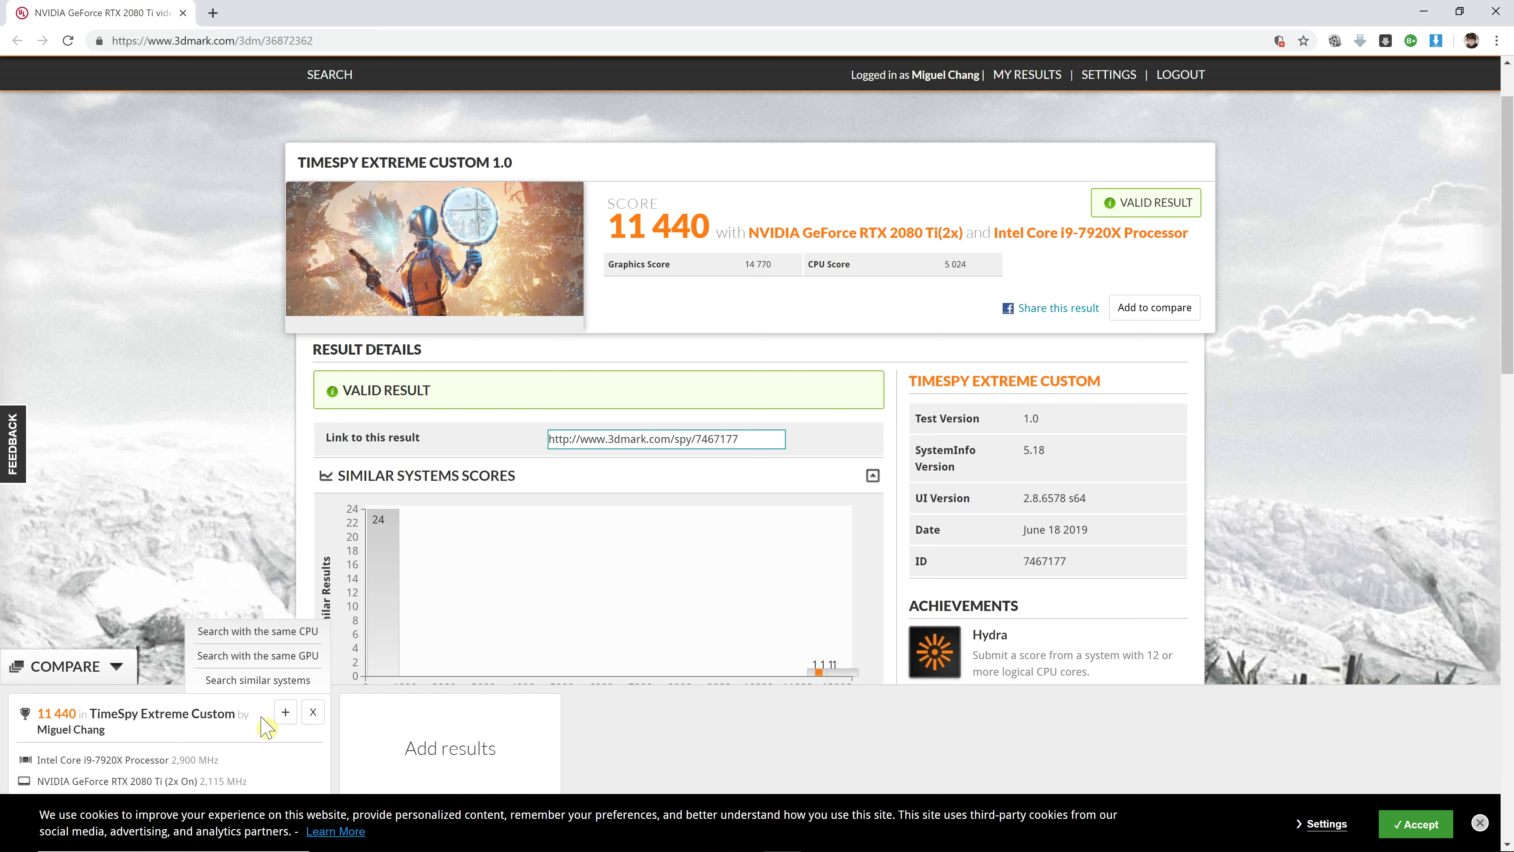
scroll(743, 291, up, 2)
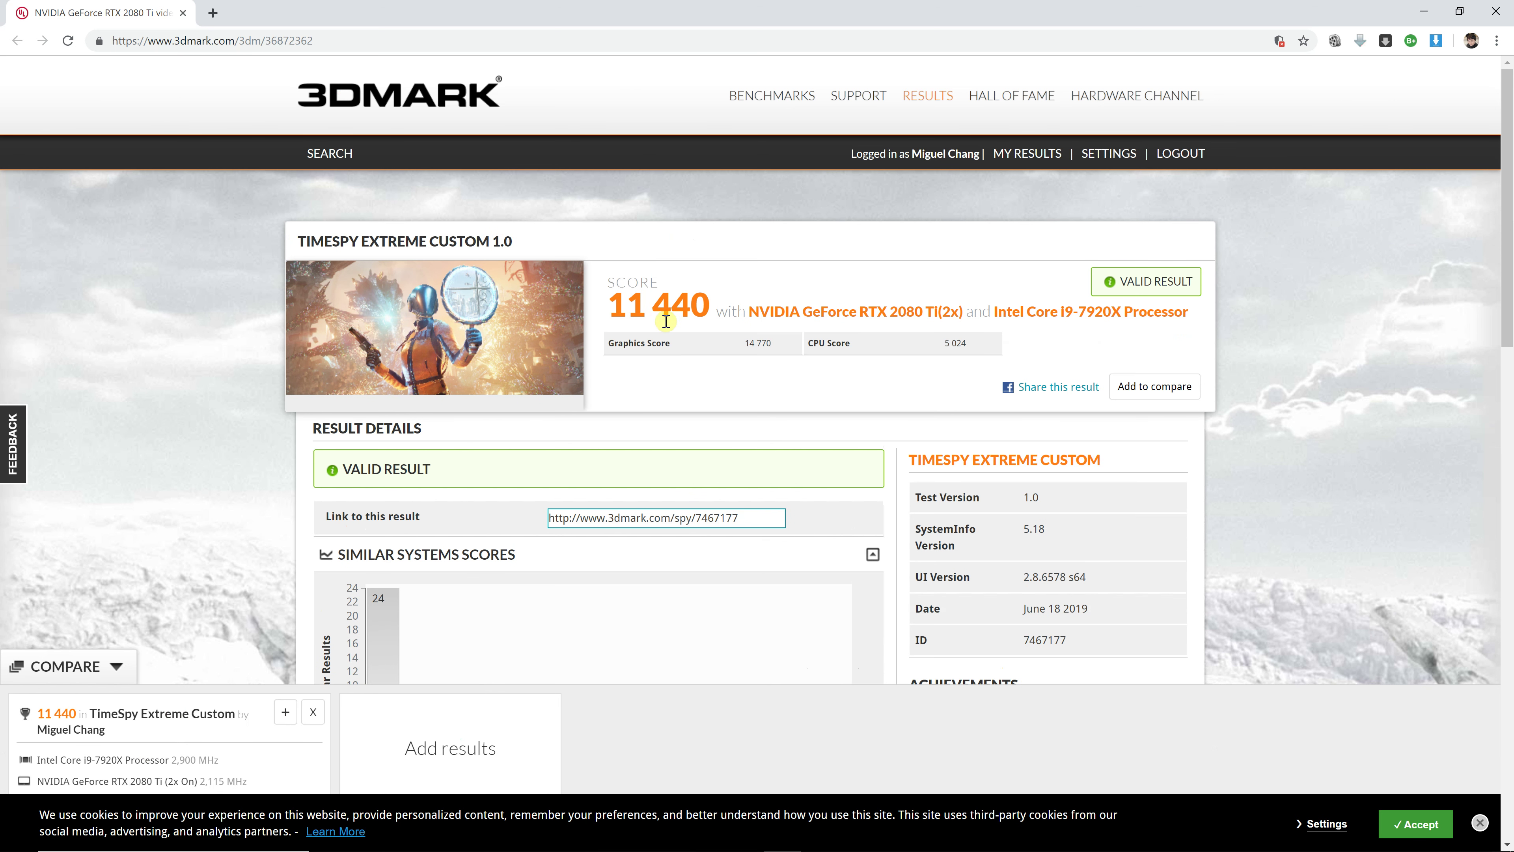
mouse_move(283, 716)
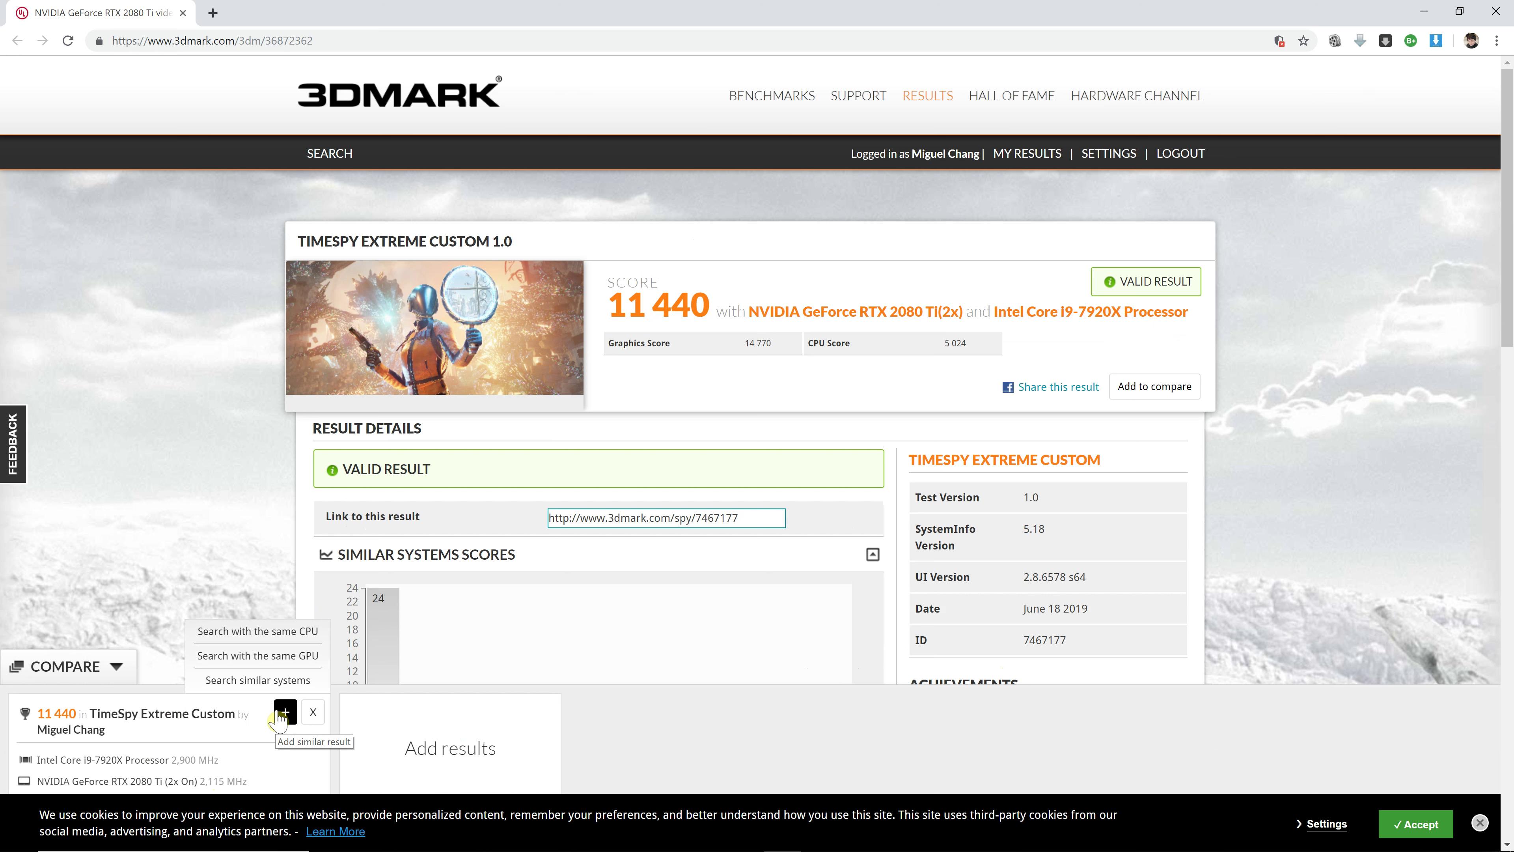
click(276, 684)
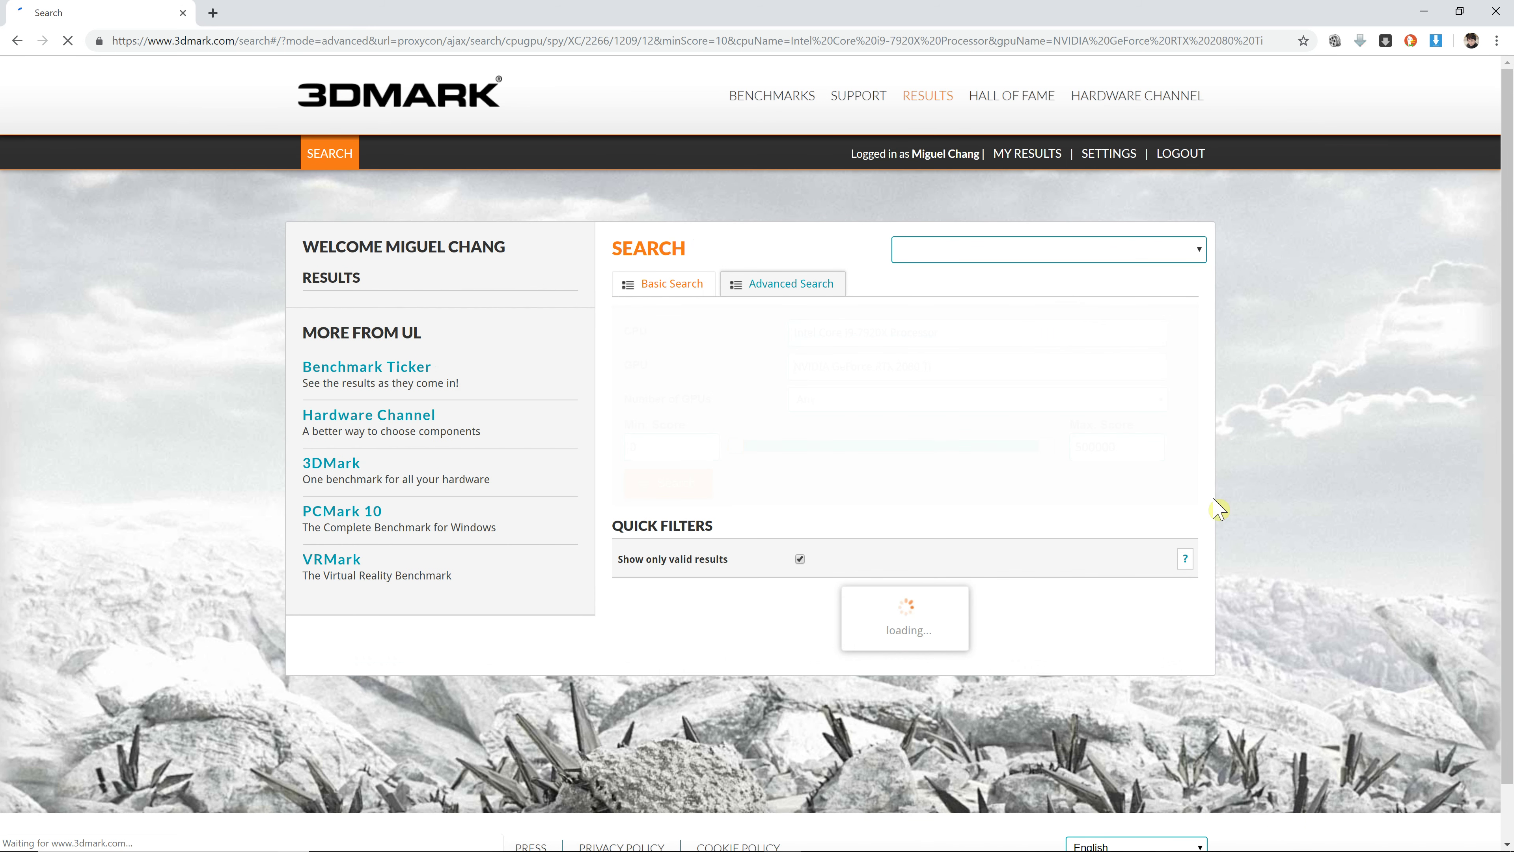
Look through the search results for similar systems, and return to the online result page and its run details.
scroll(1382, 422, down, 2)
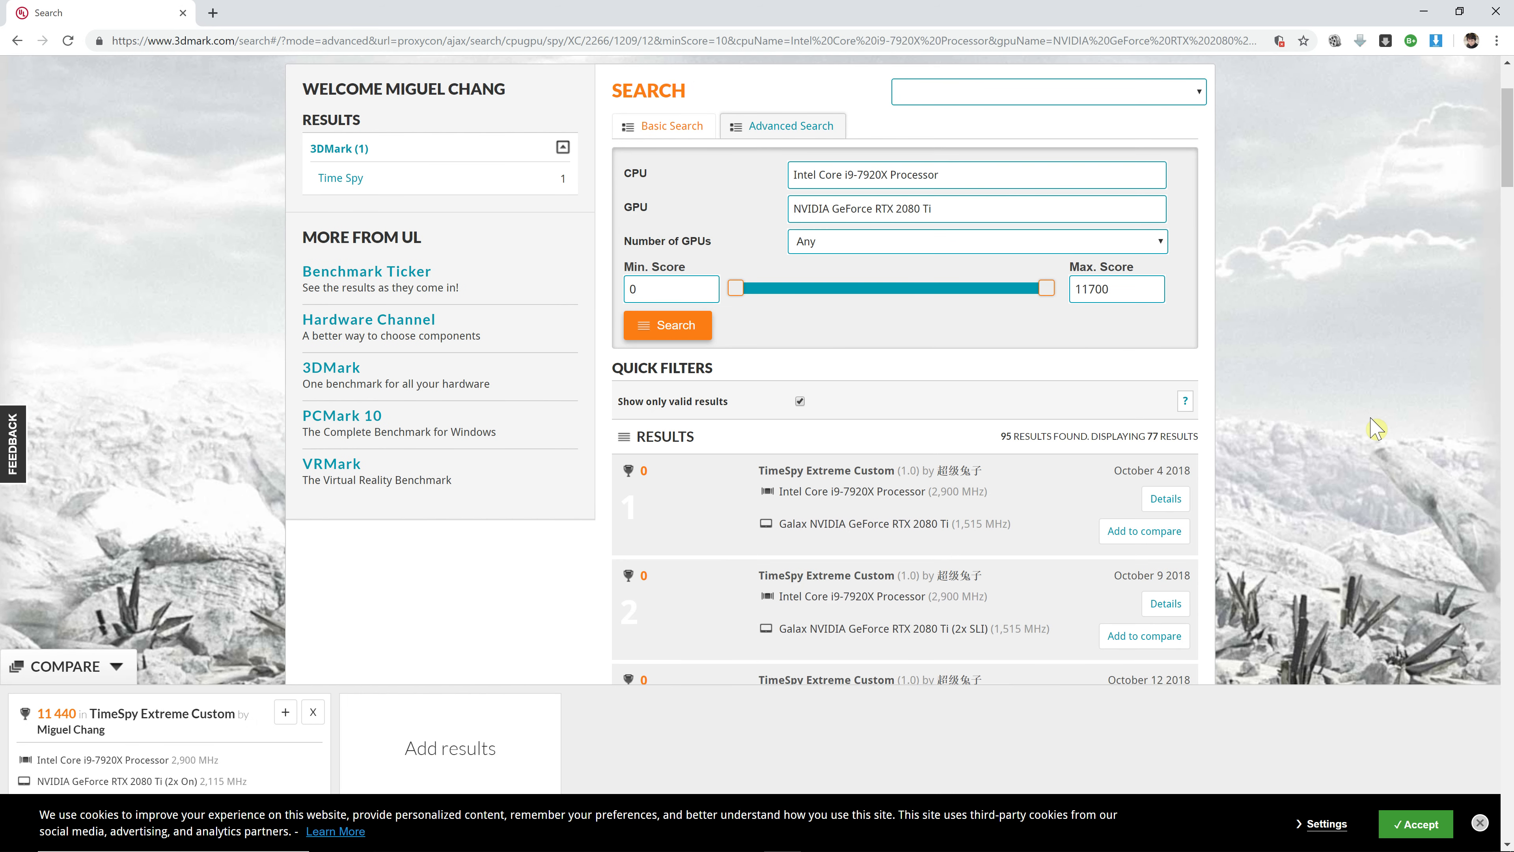
scroll(1376, 427, down, 4)
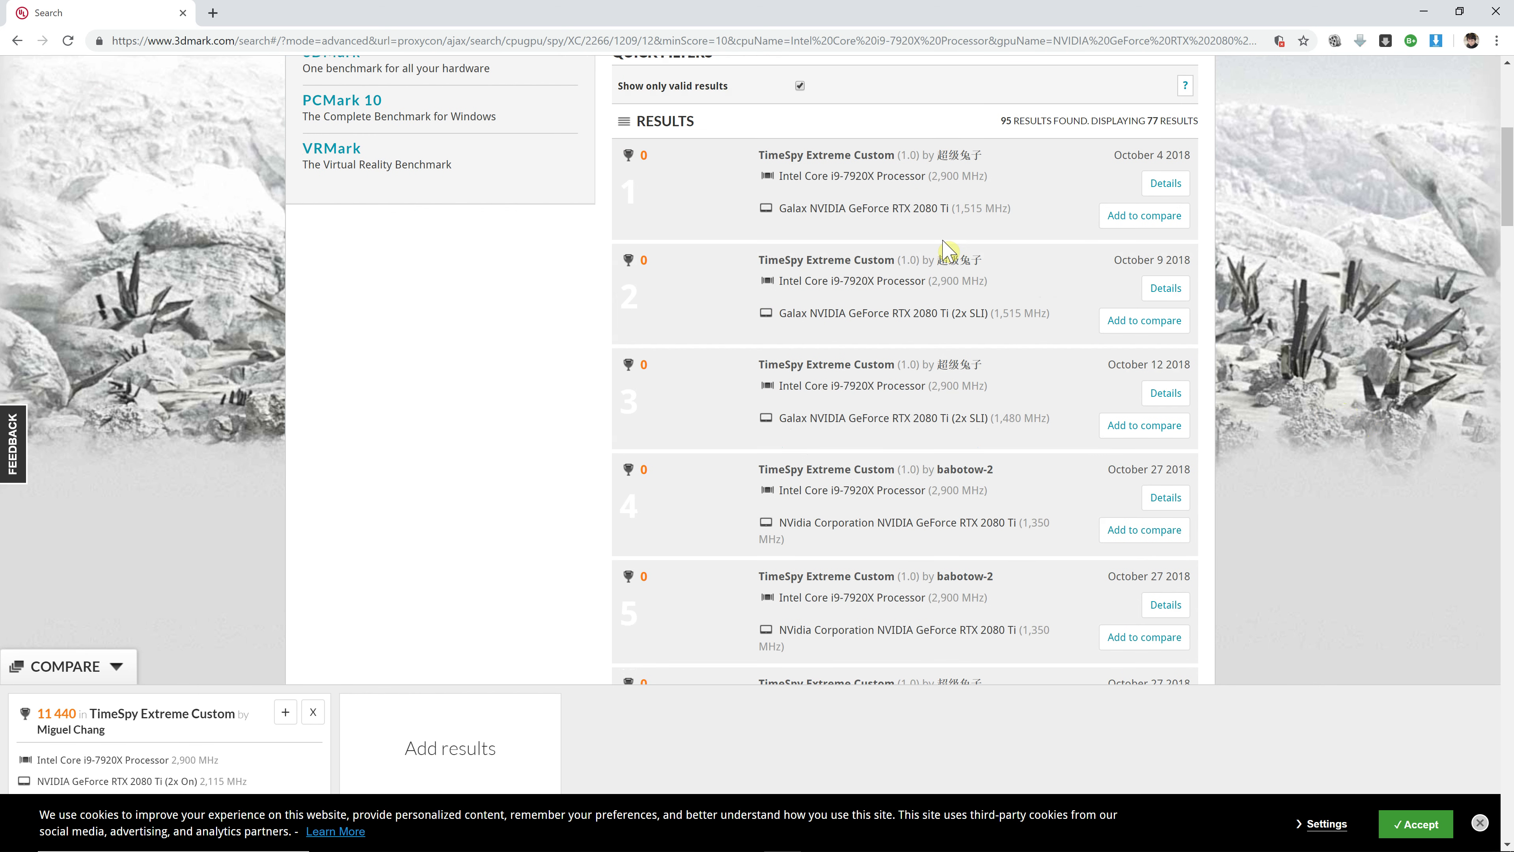
scroll(947, 251, up, 6)
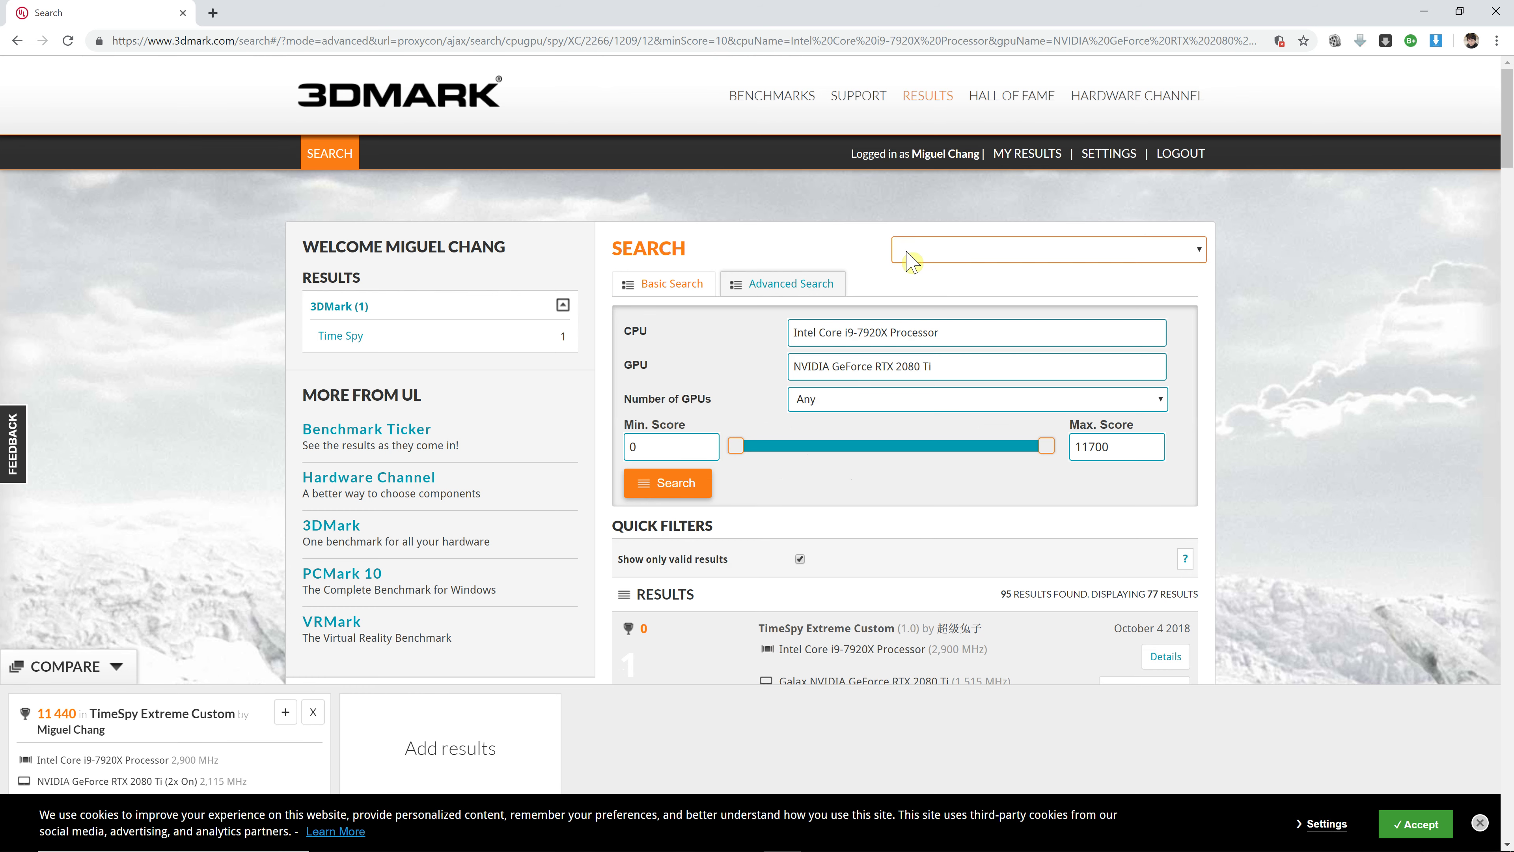
click(14, 40)
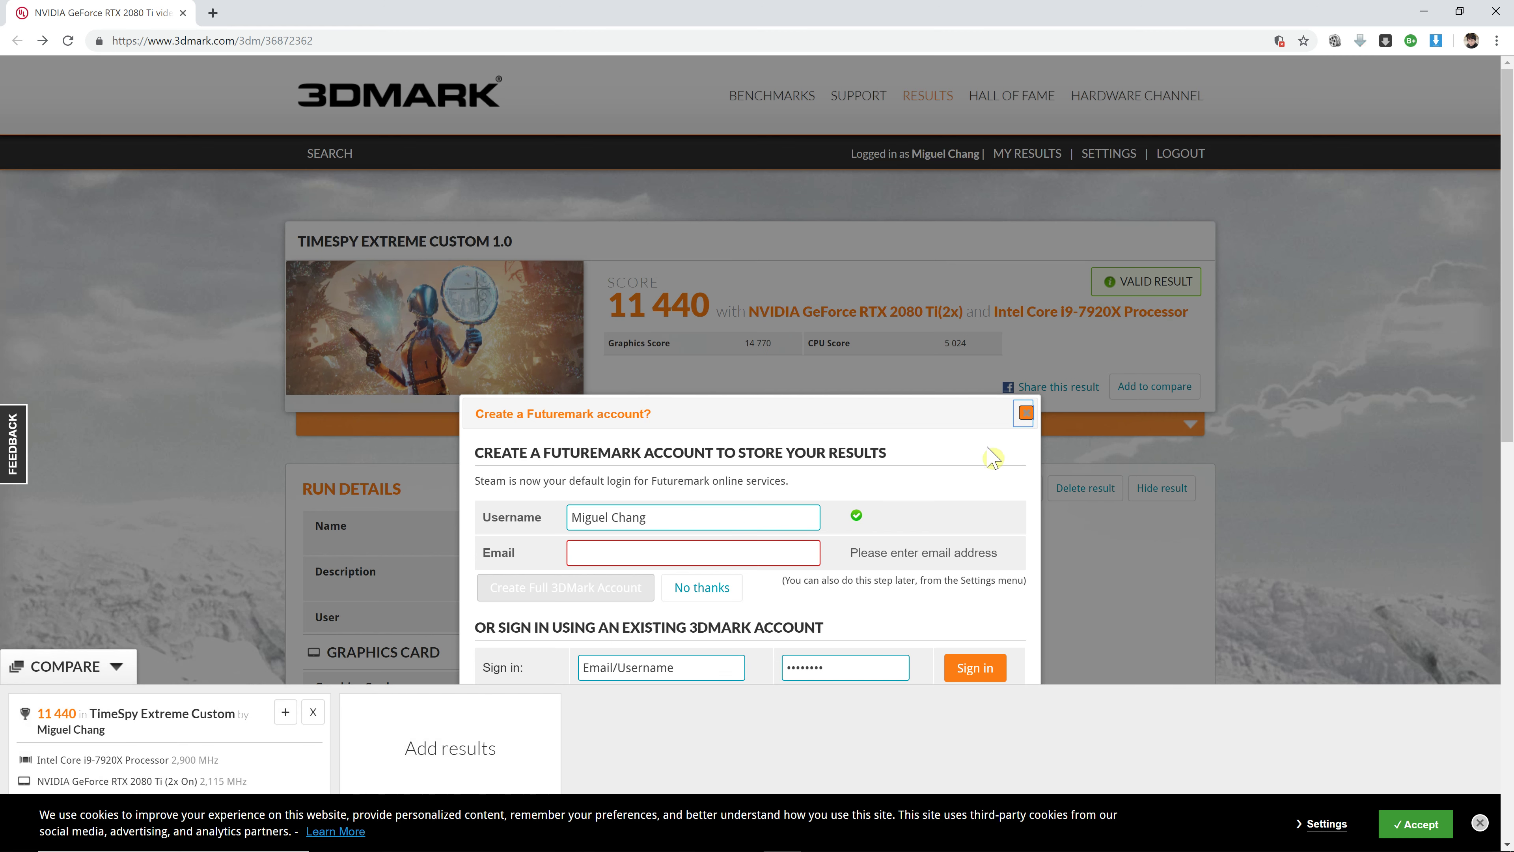
scroll(799, 582, down, 2)
scroll(803, 587, down, 2)
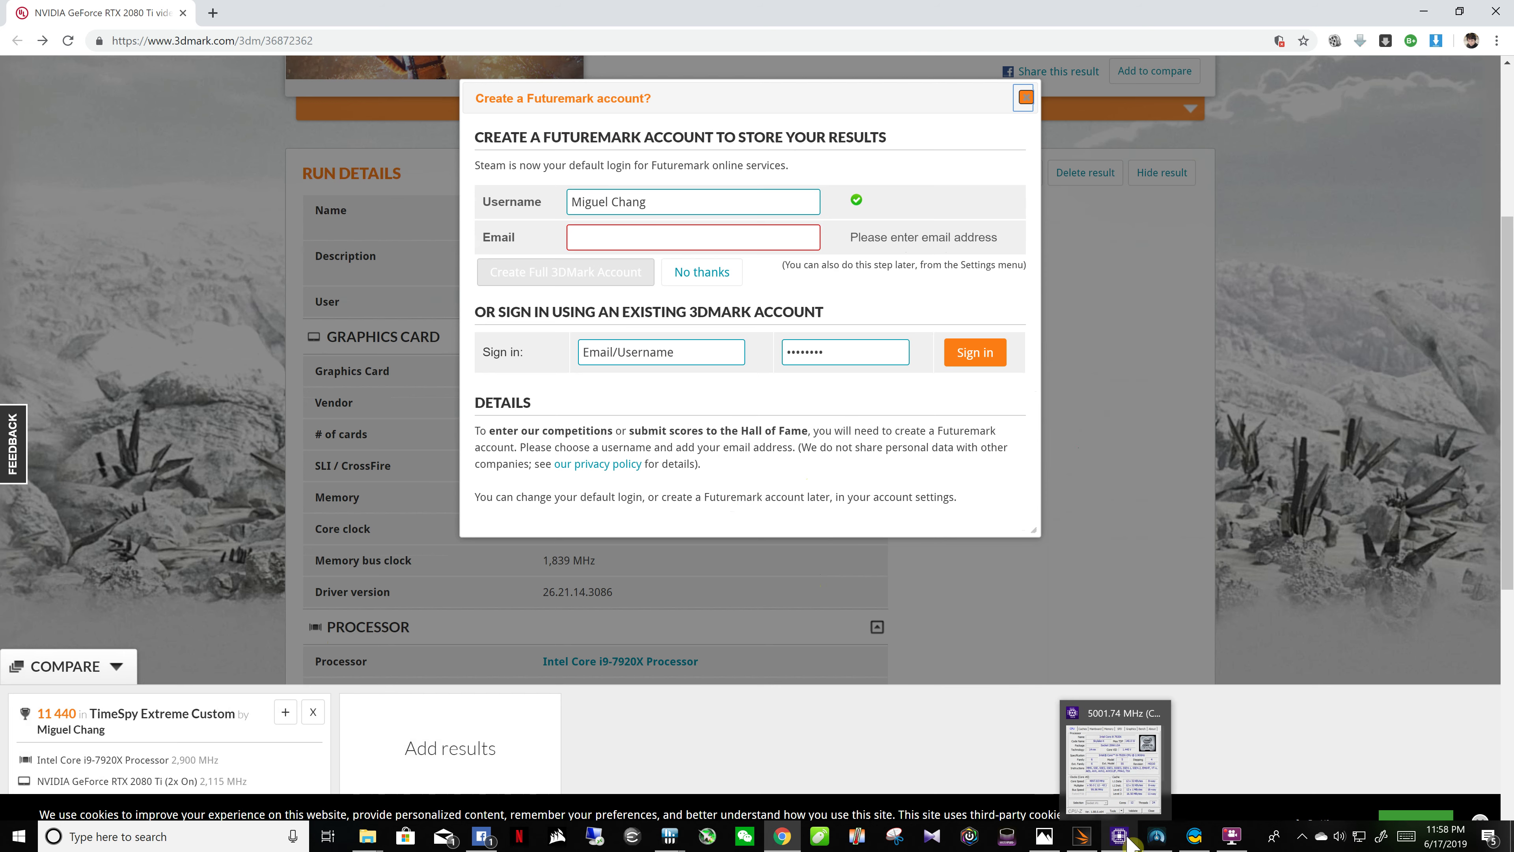
Switch to the 3DMark application and look through its available benchmarks, from the gaming PC tests to the feature tests.
click(1082, 836)
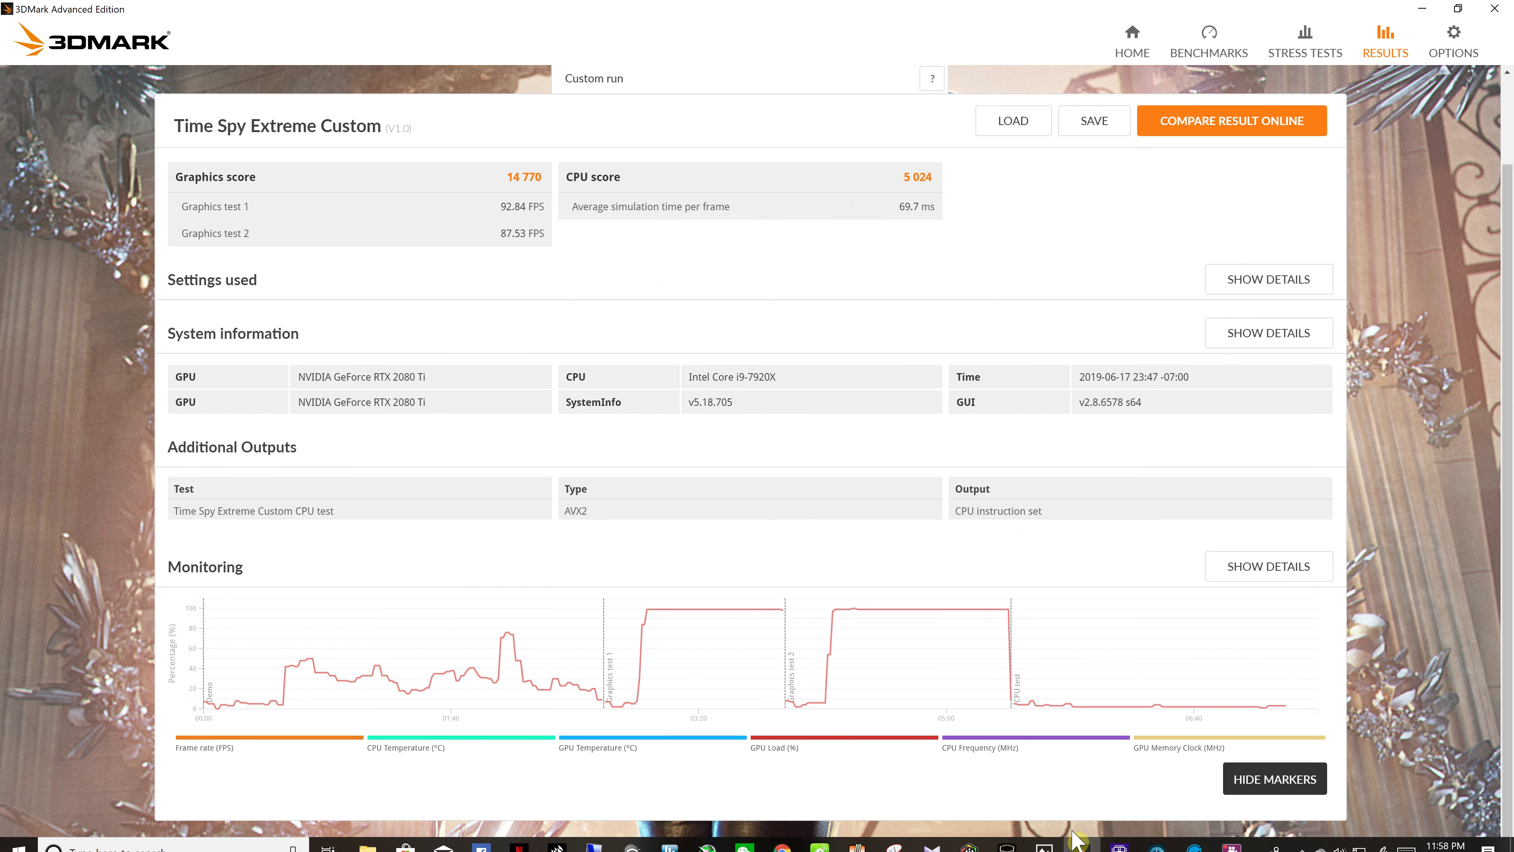
click(1209, 42)
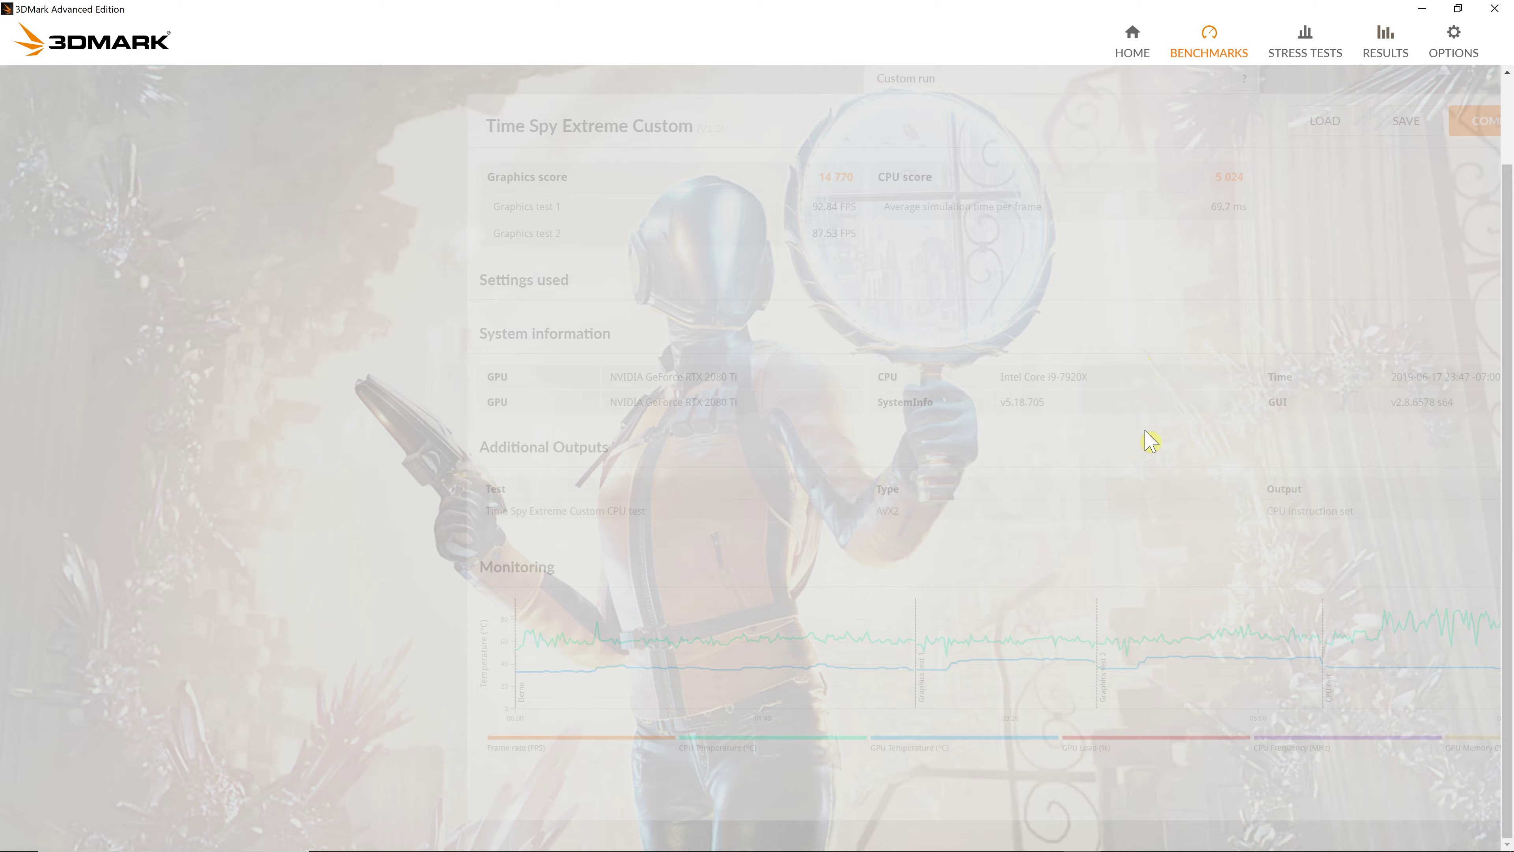
scroll(1124, 435, down, 10)
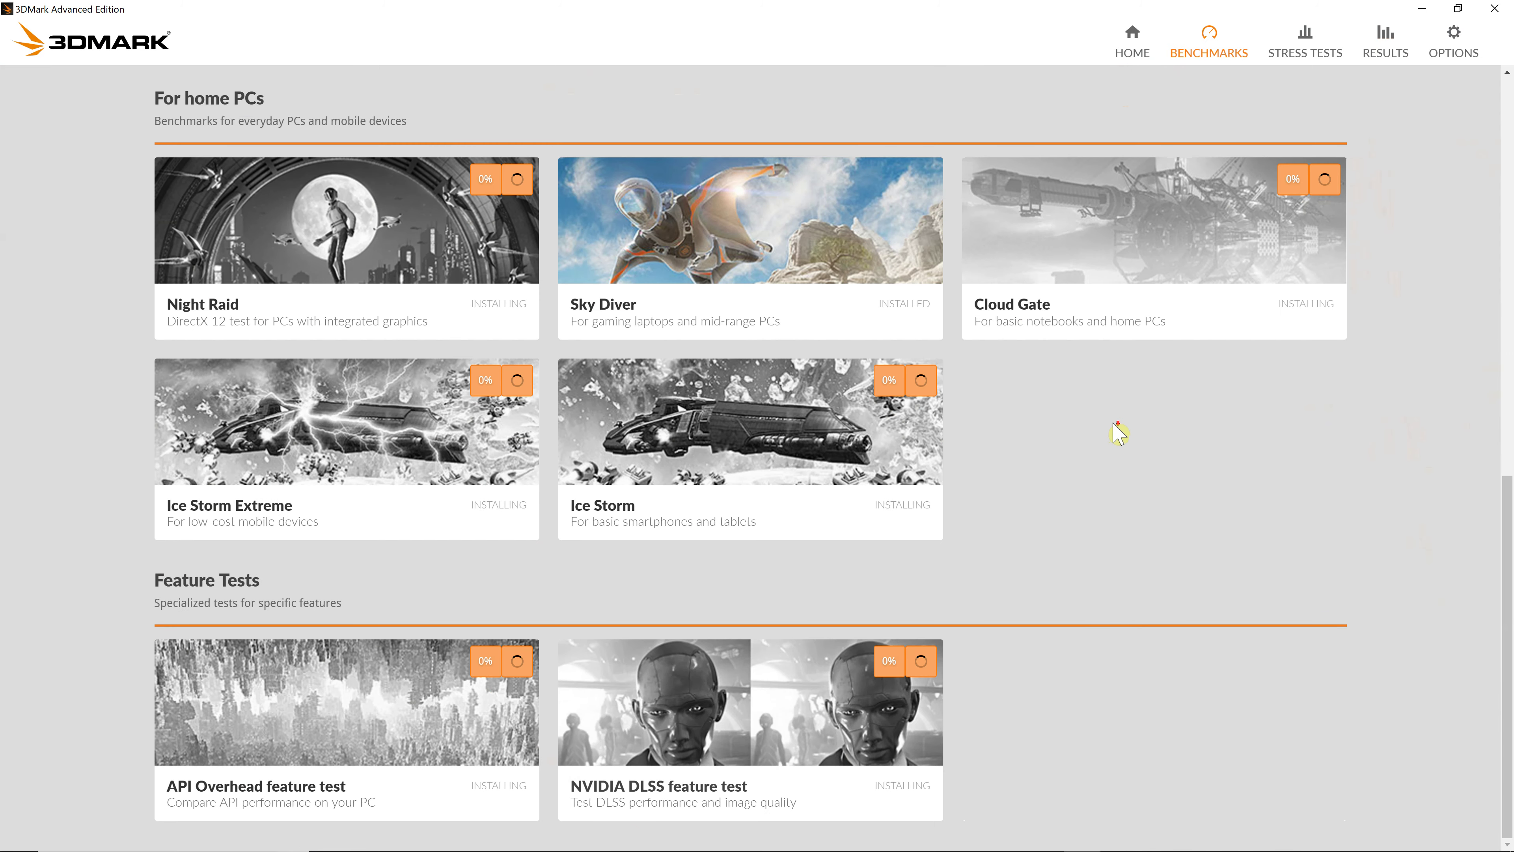
scroll(1117, 430, up, 11)
scroll(1114, 578, down, 4)
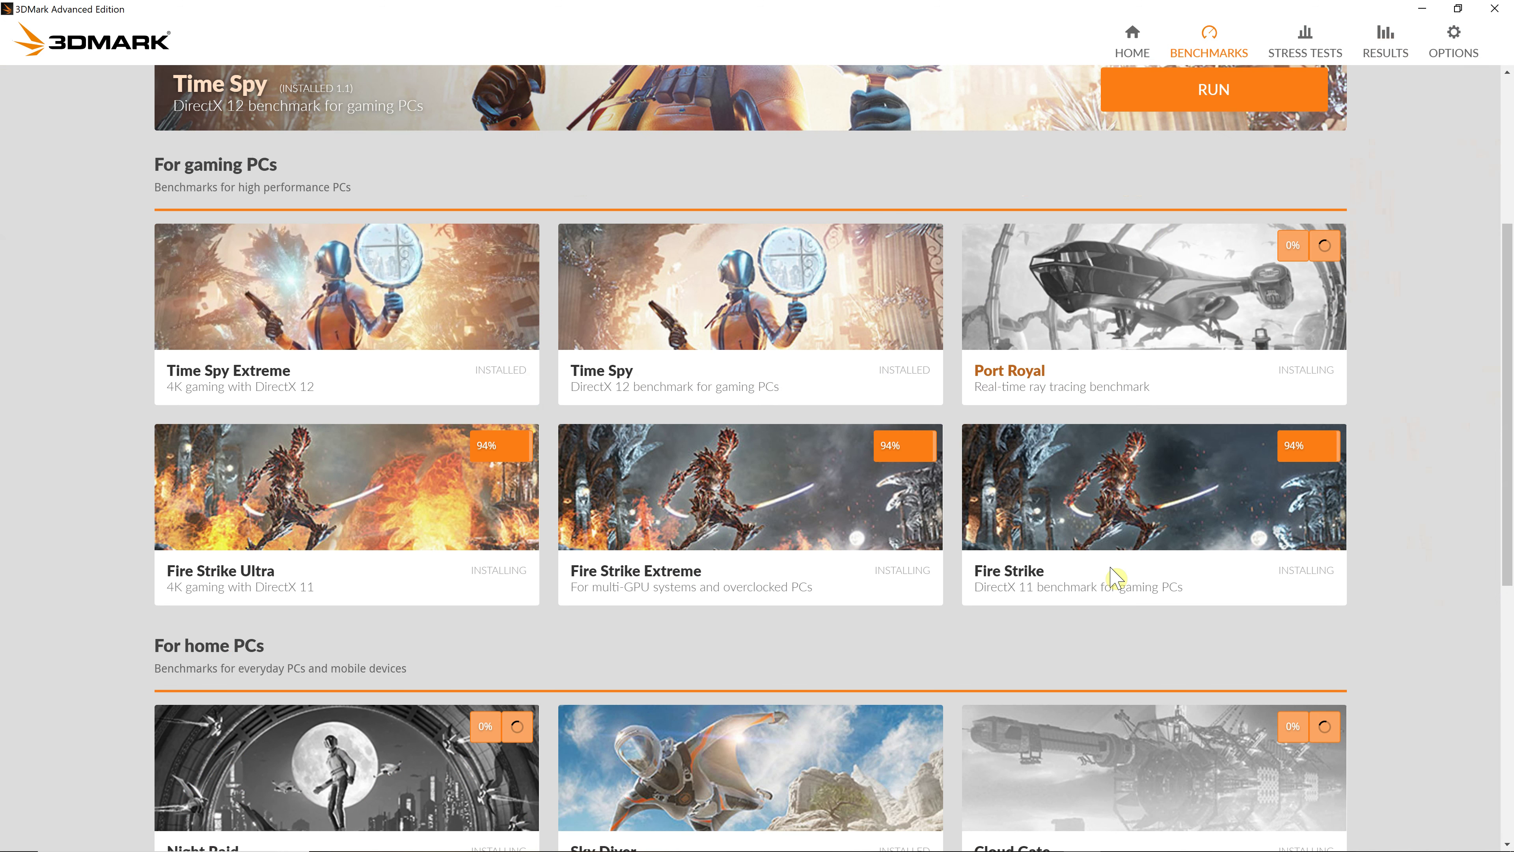
scroll(1178, 776, down, 7)
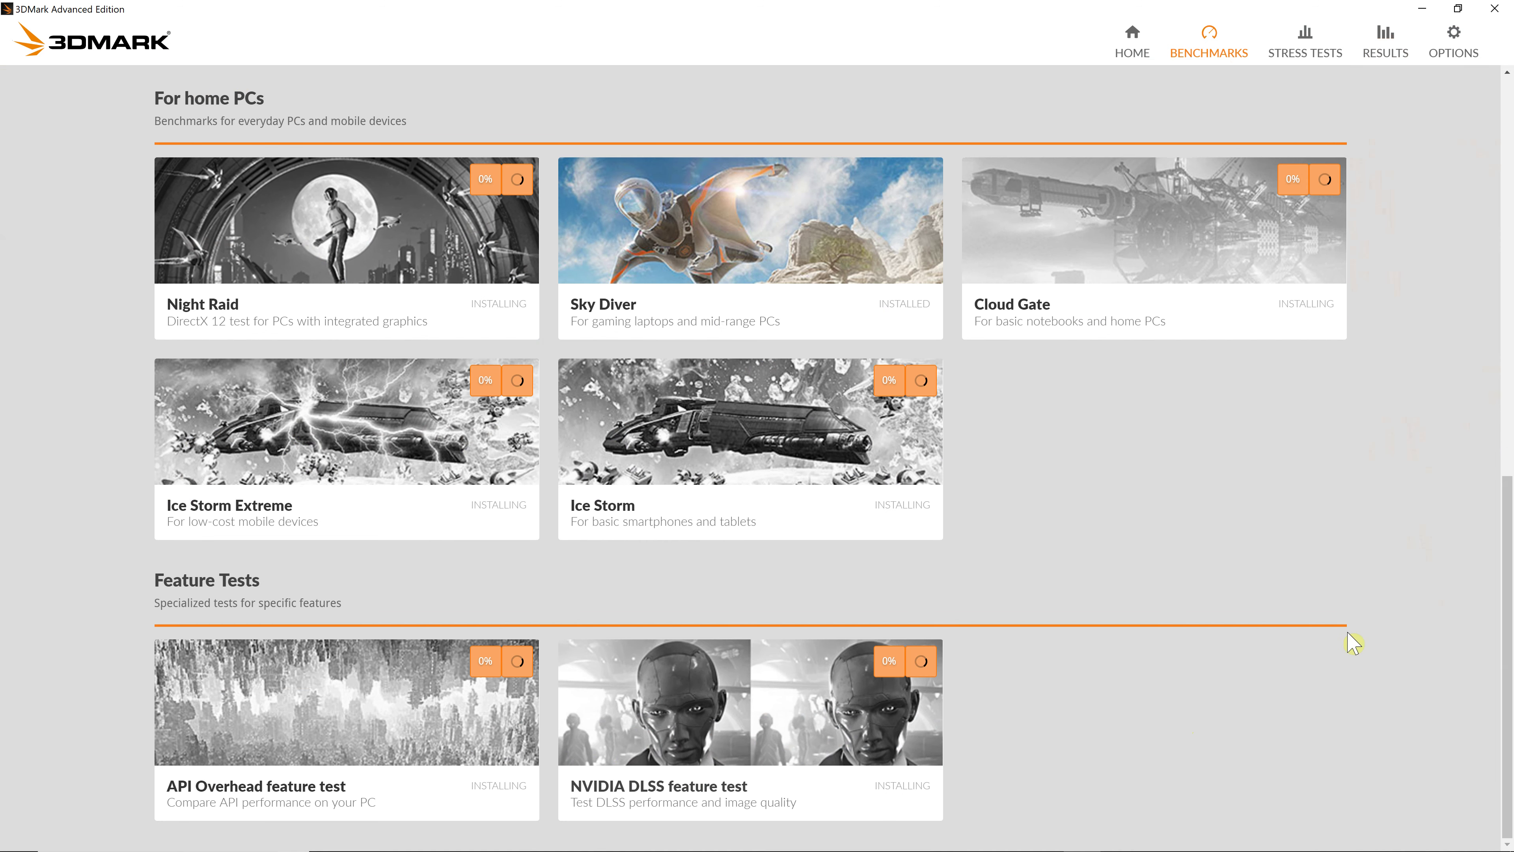